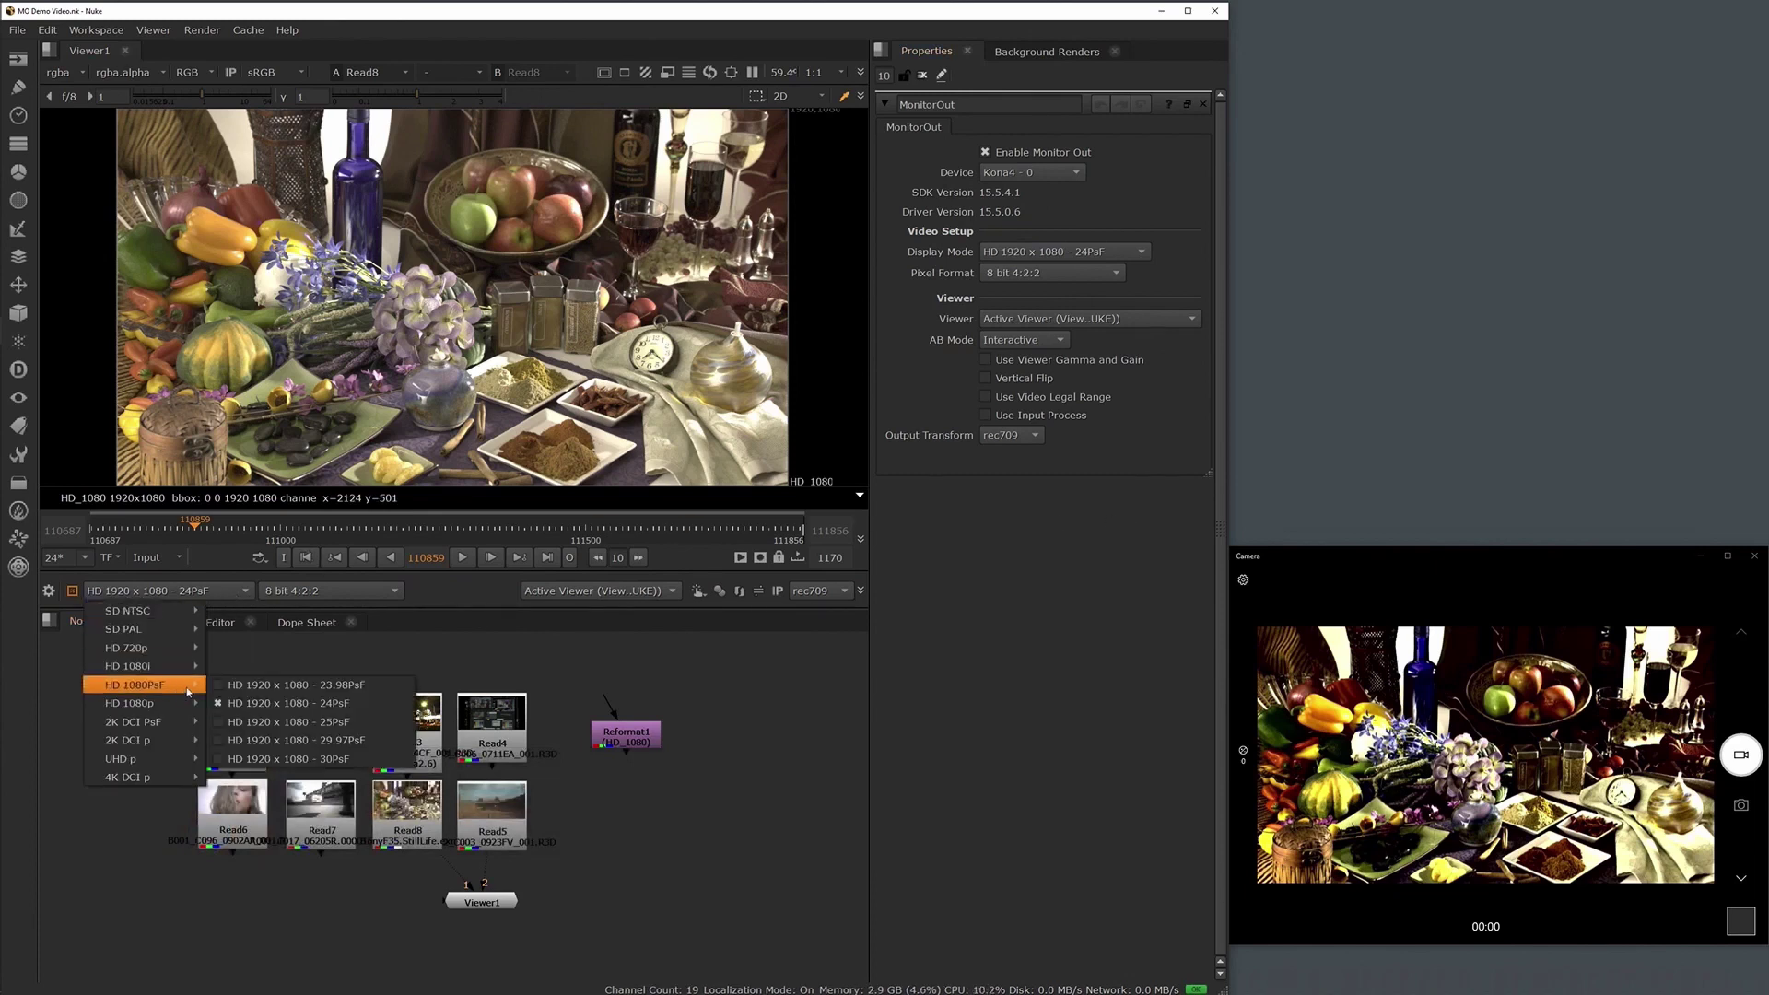
# Set the MonitorOut display mode to HD 1920 x 1080 - 23.98PsF and switch its device to Floating Window
pyautogui.click(223, 686)
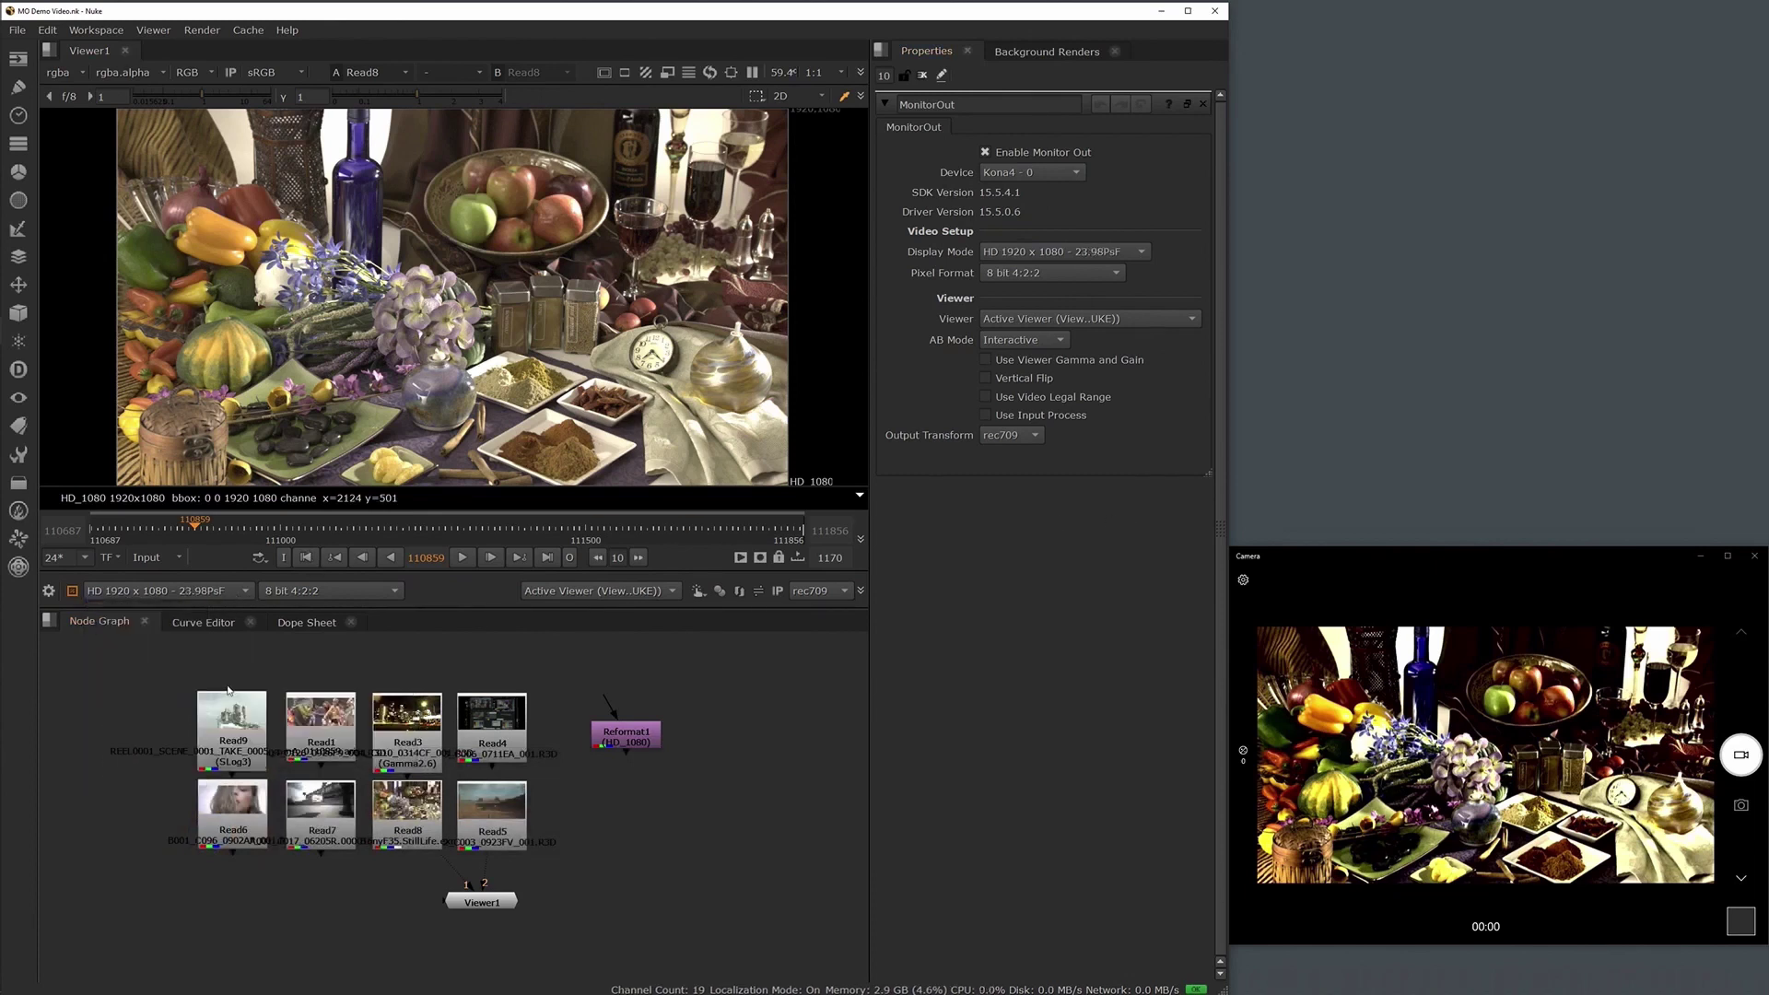
pyautogui.click(1069, 194)
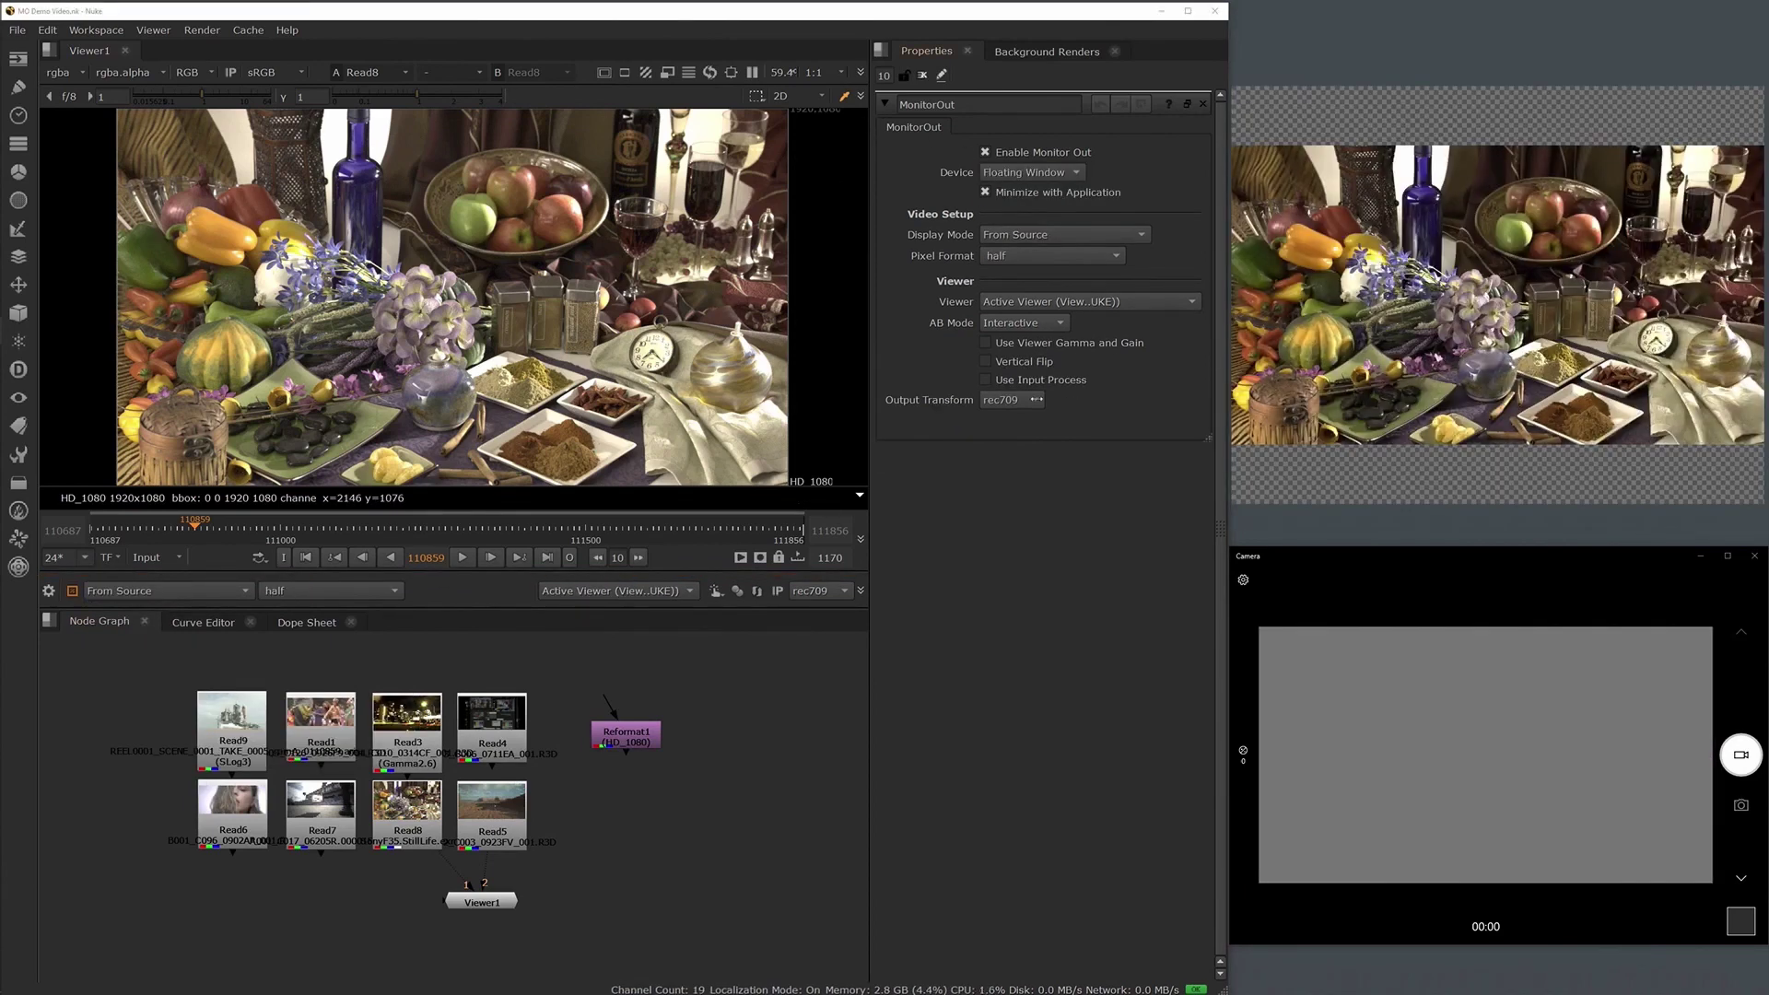
# Try the sRGB and rec1886 output transforms on the floating monitor window
pyautogui.click(1038, 378)
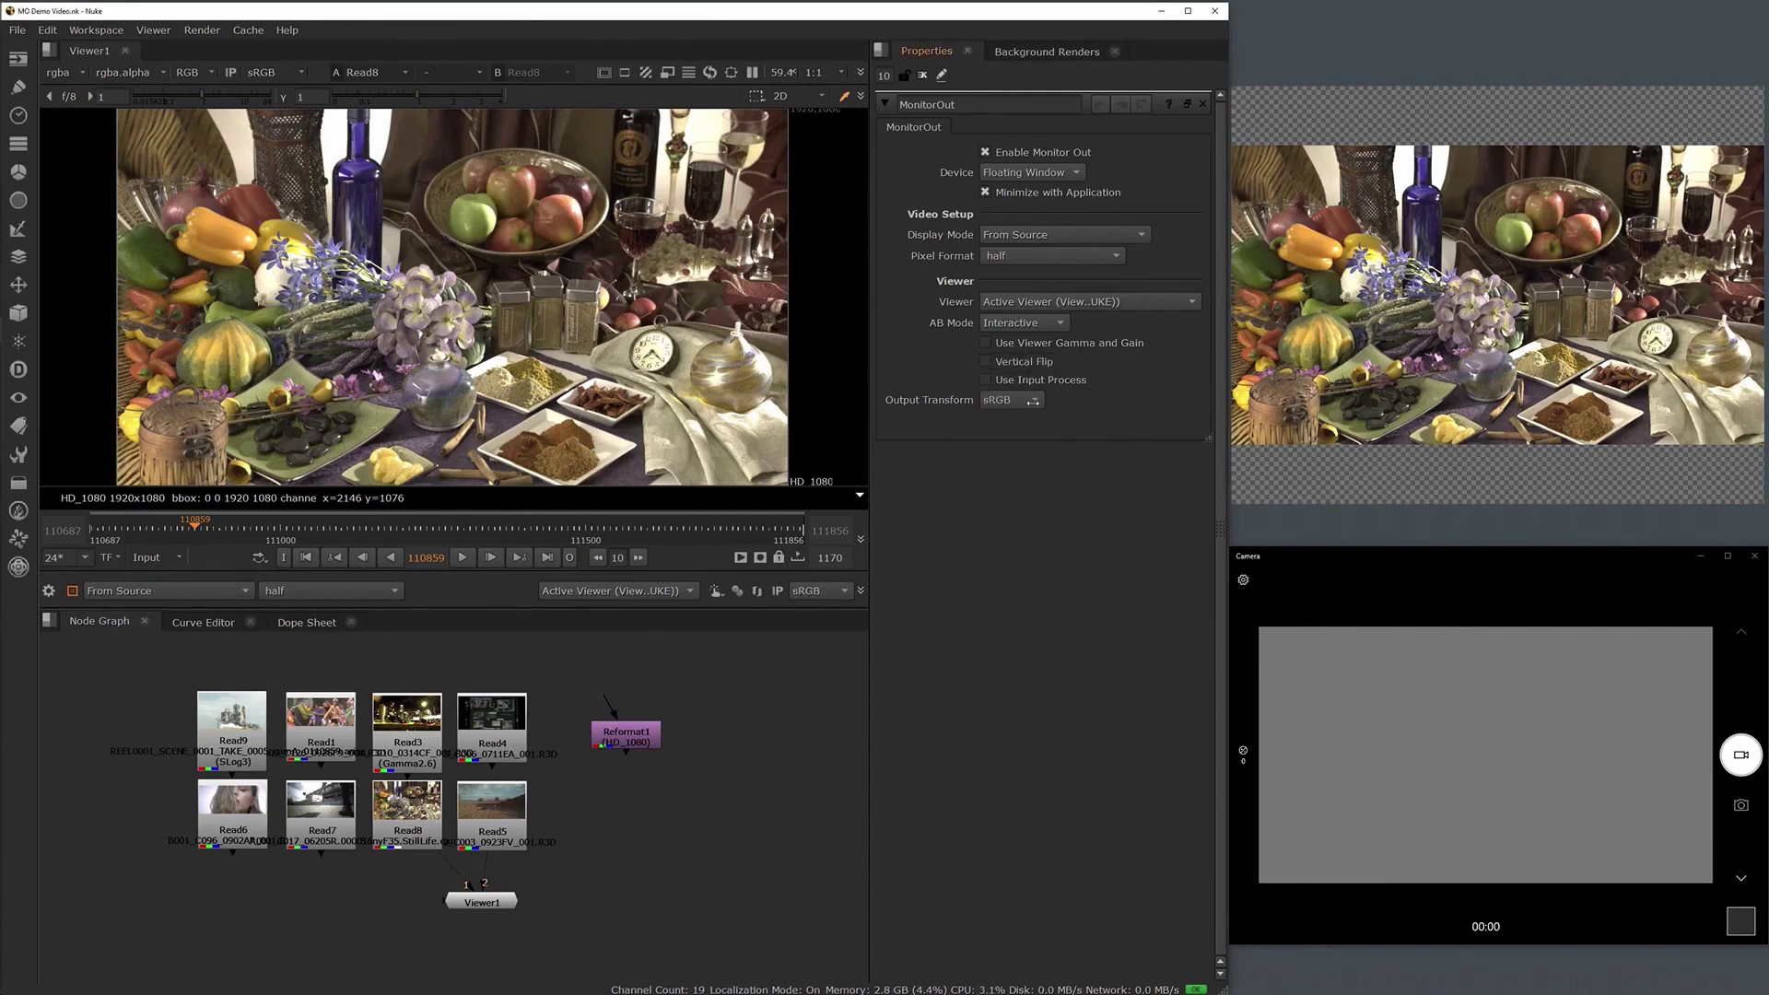
pyautogui.click(1026, 420)
pyautogui.click(296, 72)
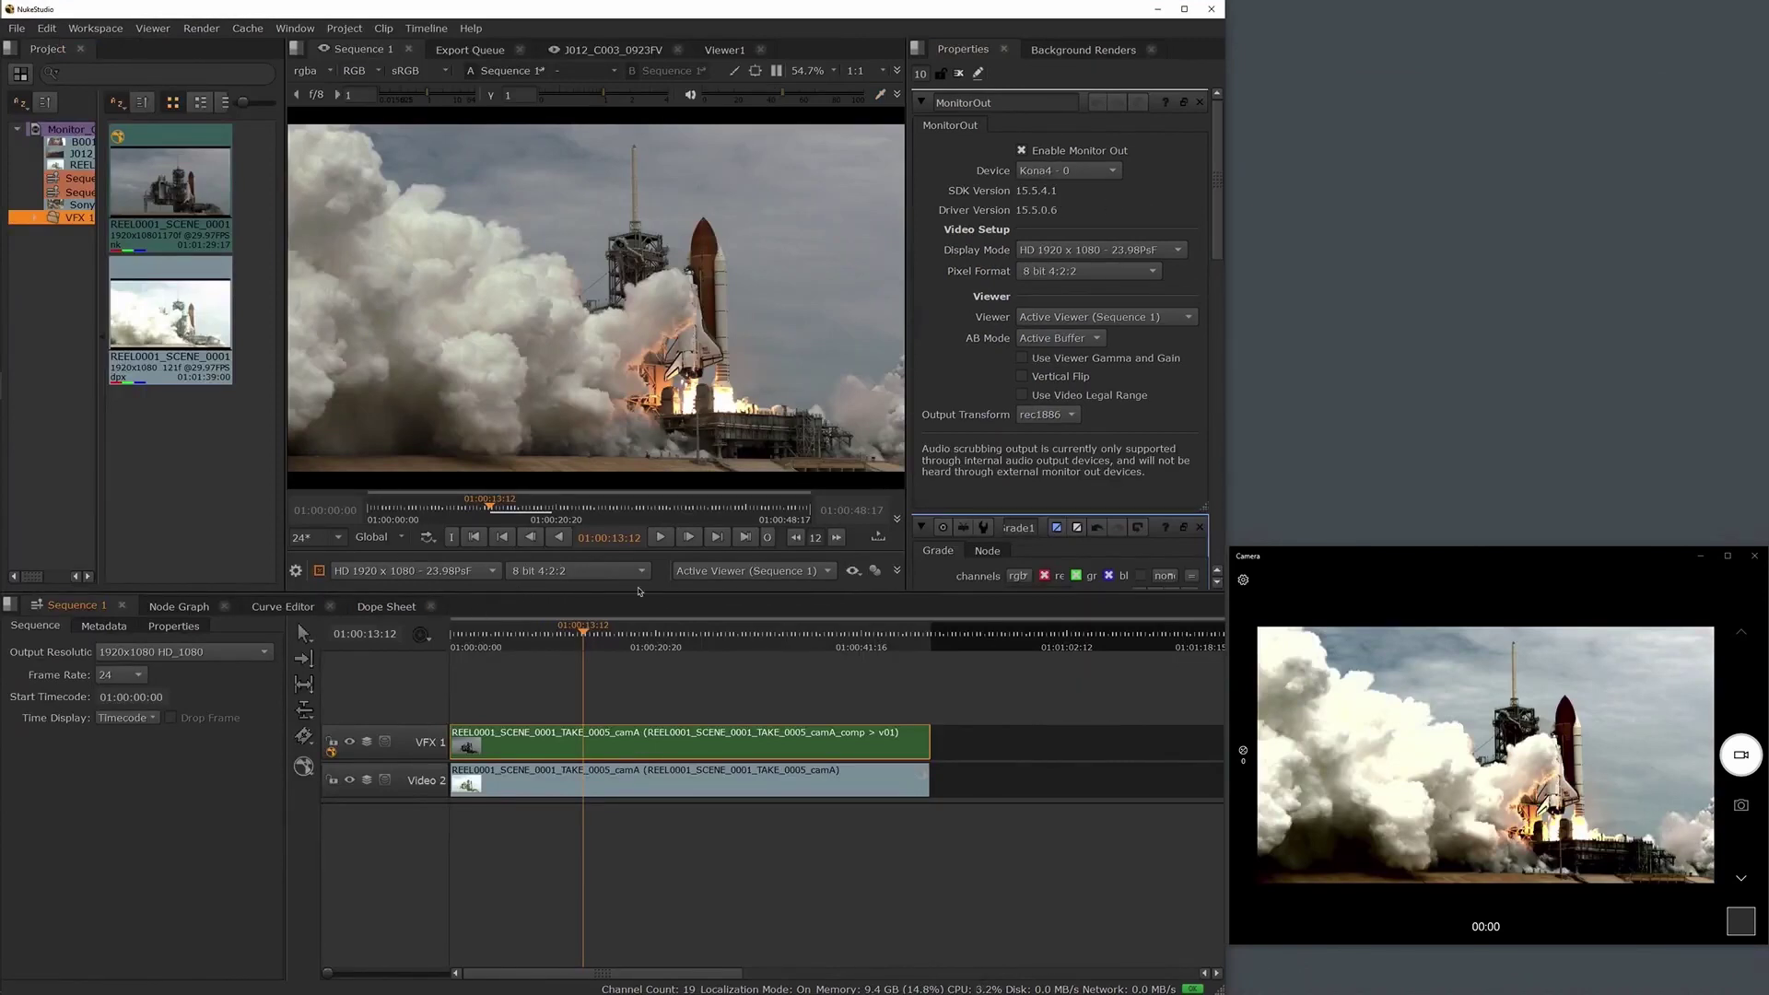
# Compare buffers A and B of Sequence 1 side by side using the horizontal comparison mode
pyautogui.doubleClick(735, 739)
pyautogui.click(597, 72)
pyautogui.click(605, 150)
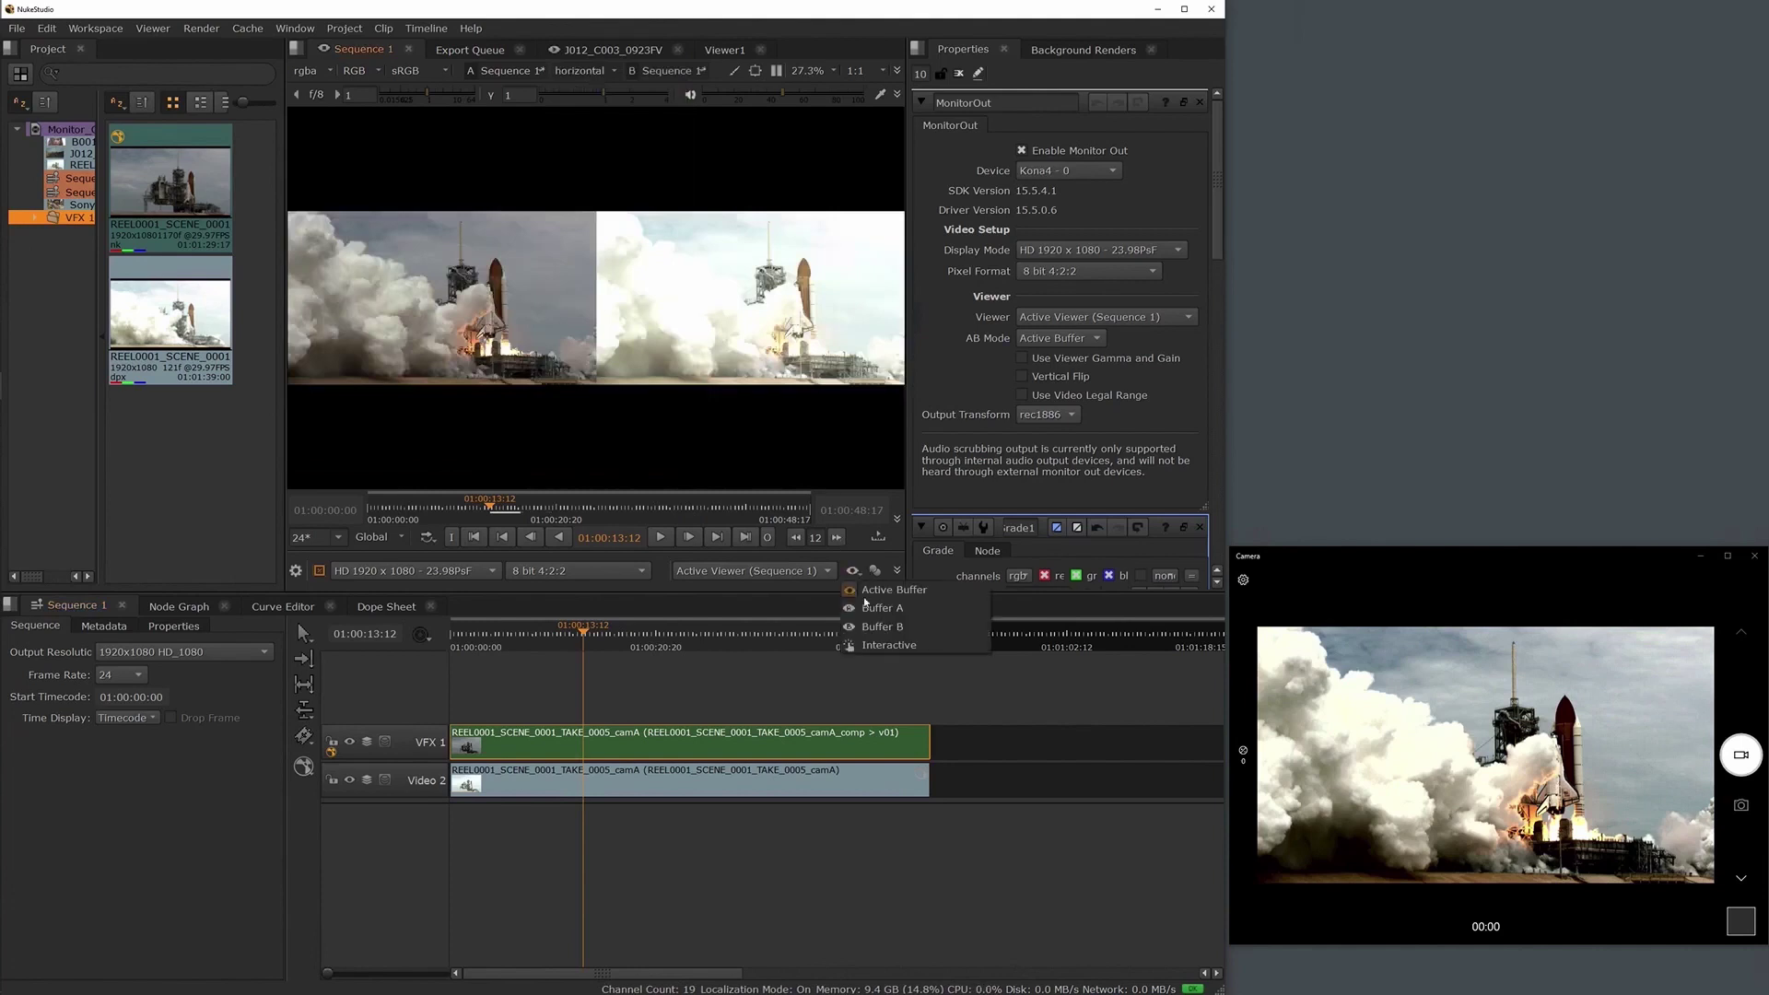
# Set the monitor output's AB mode to Buffer A, Buffer B and finally Interactive
pyautogui.click(866, 607)
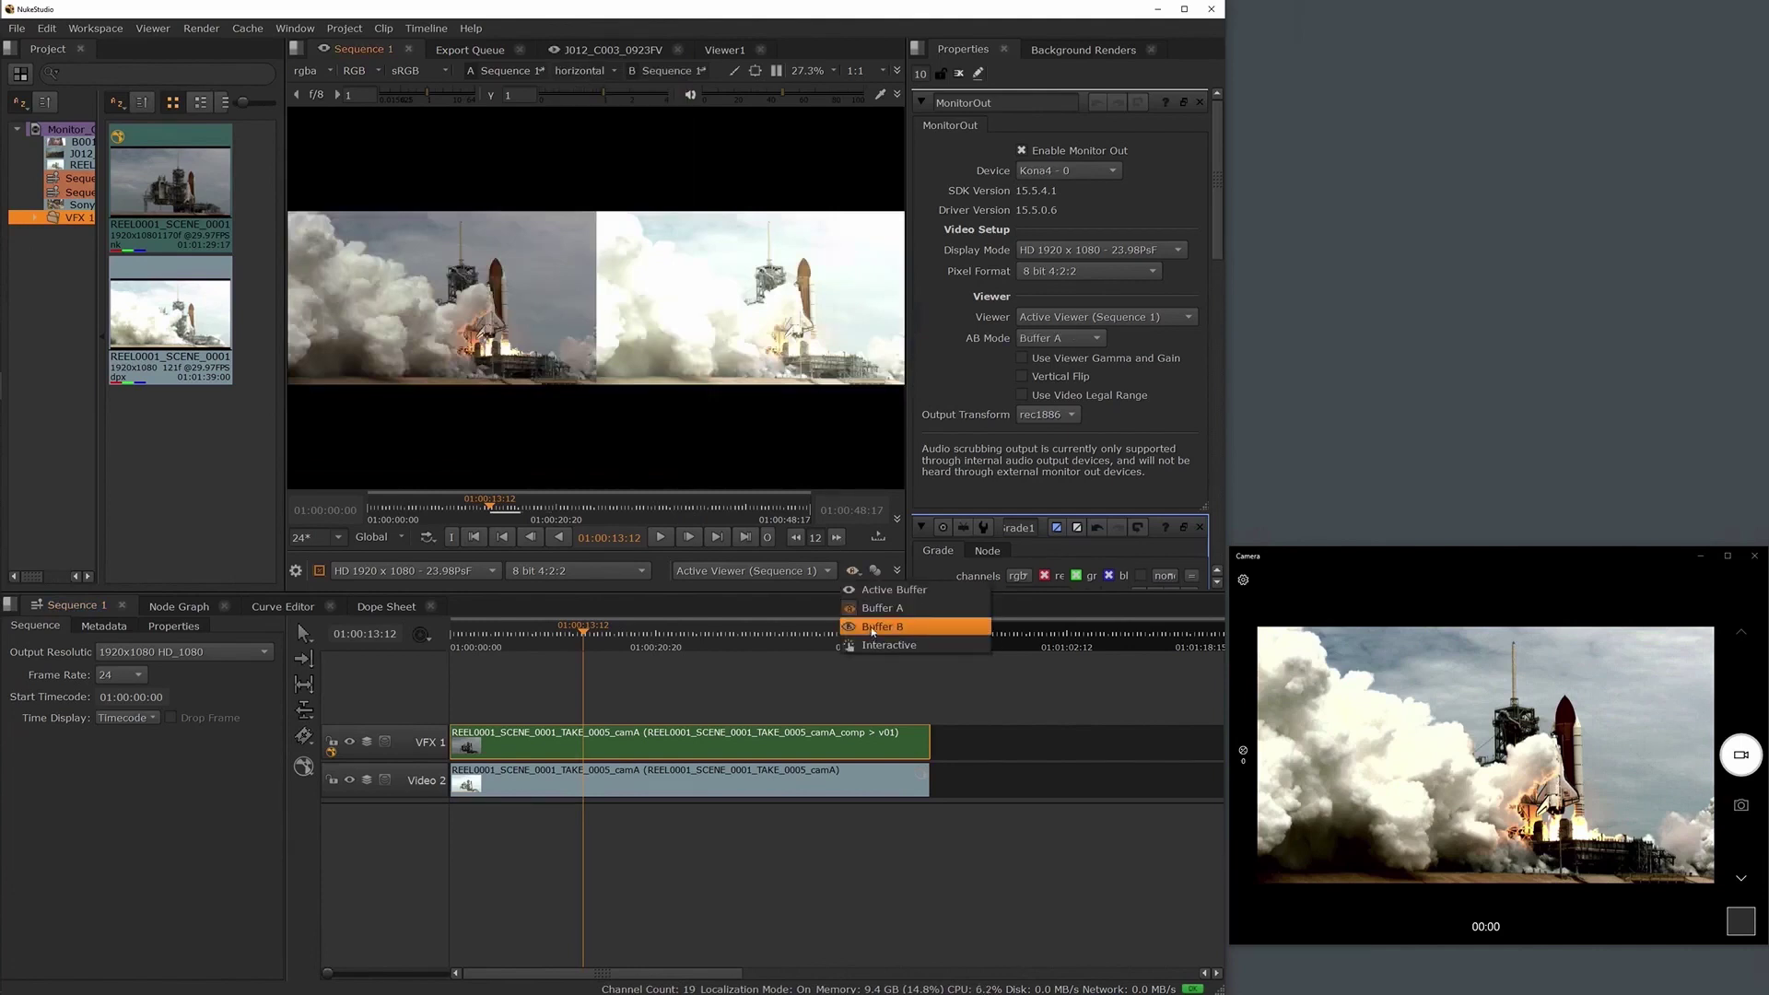
pyautogui.click(872, 627)
pyautogui.click(868, 646)
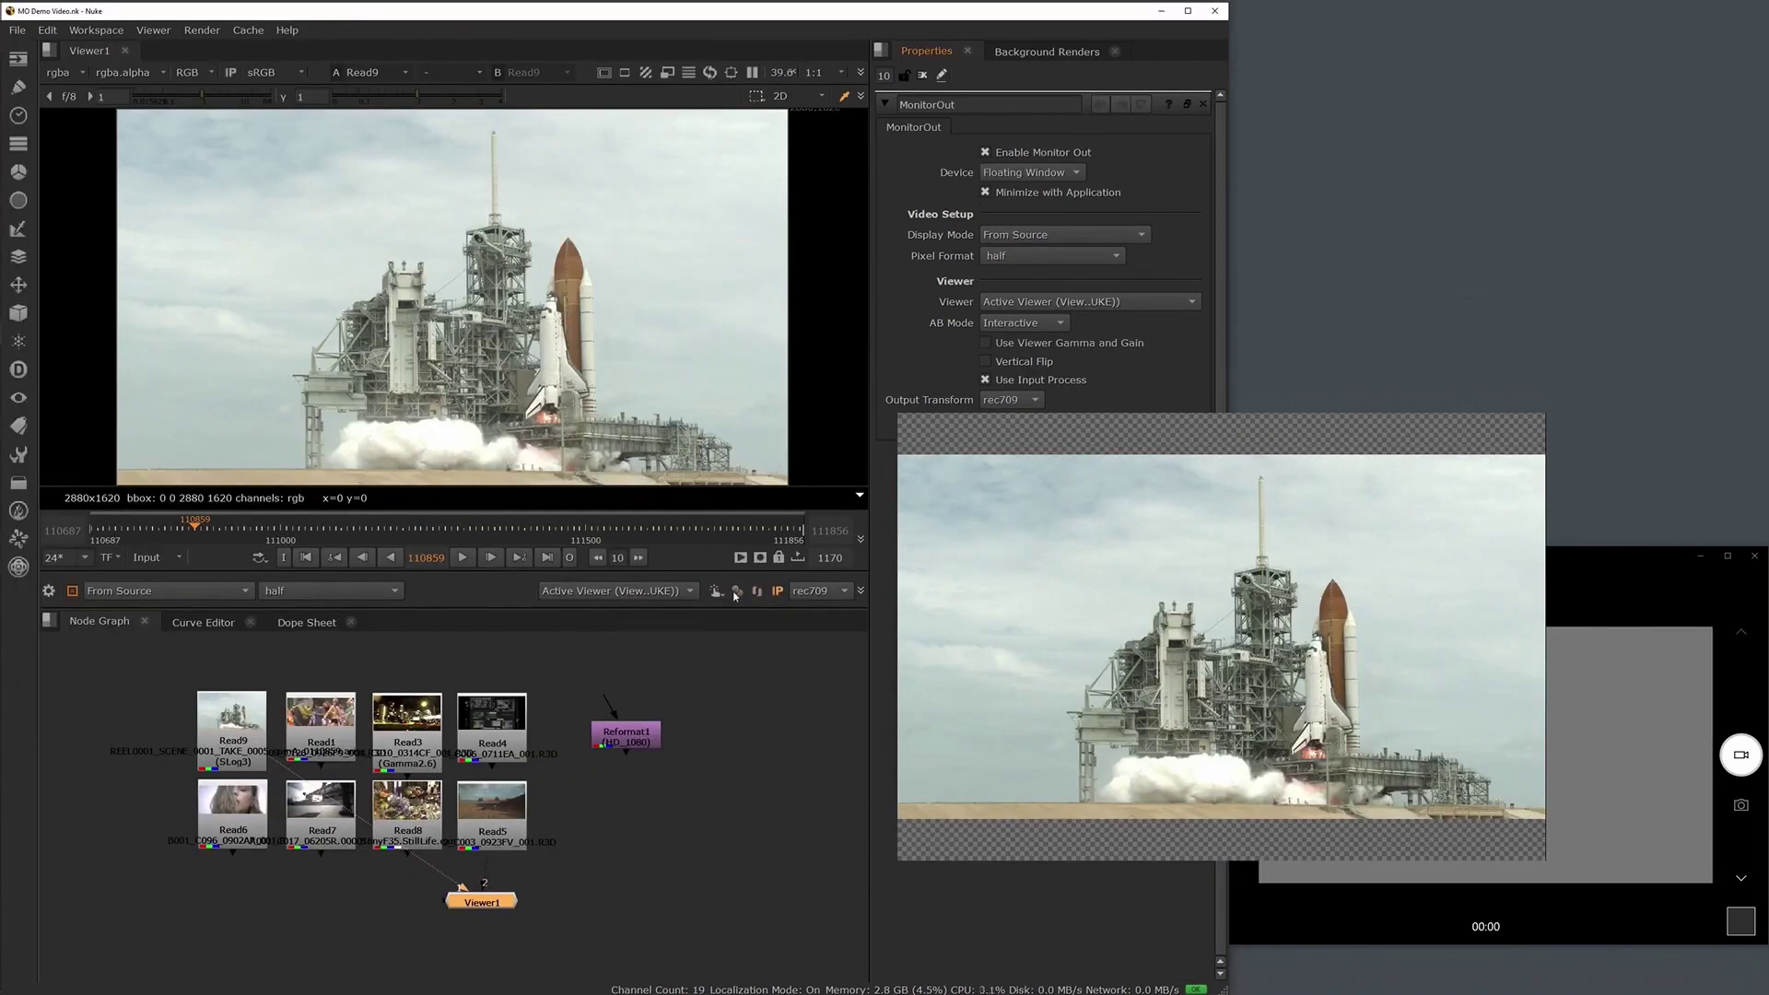
# Set the viewer gain to 0.45 and the viewer gamma to 0.95 for the rocket launch shot
pyautogui.moveTo(202, 97)
pyautogui.mouseDown()
pyautogui.moveTo(277, 98)
pyautogui.moveTo(189, 98)
pyautogui.mouseUp()
pyautogui.moveTo(400, 97)
pyautogui.mouseDown()
pyautogui.moveTo(440, 97)
pyautogui.moveTo(415, 97)
pyautogui.mouseUp()
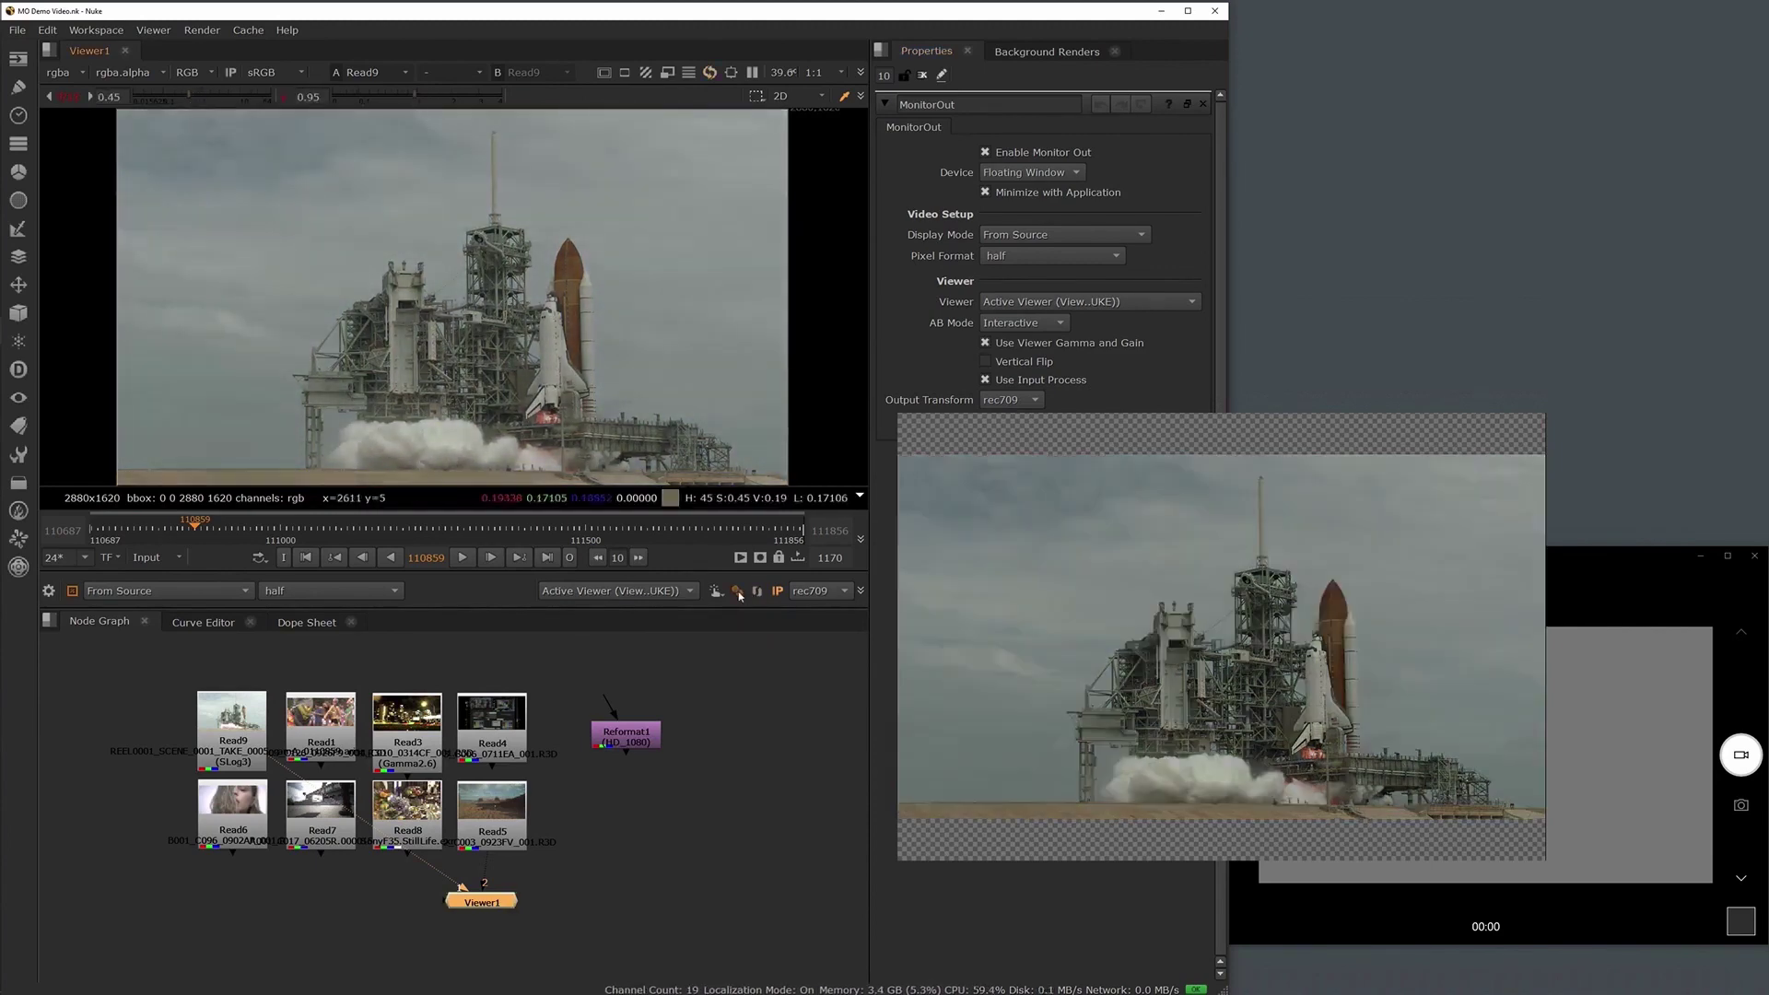
# Change the monitor output transform to sRGB and finally to rec1886
pyautogui.click(1034, 400)
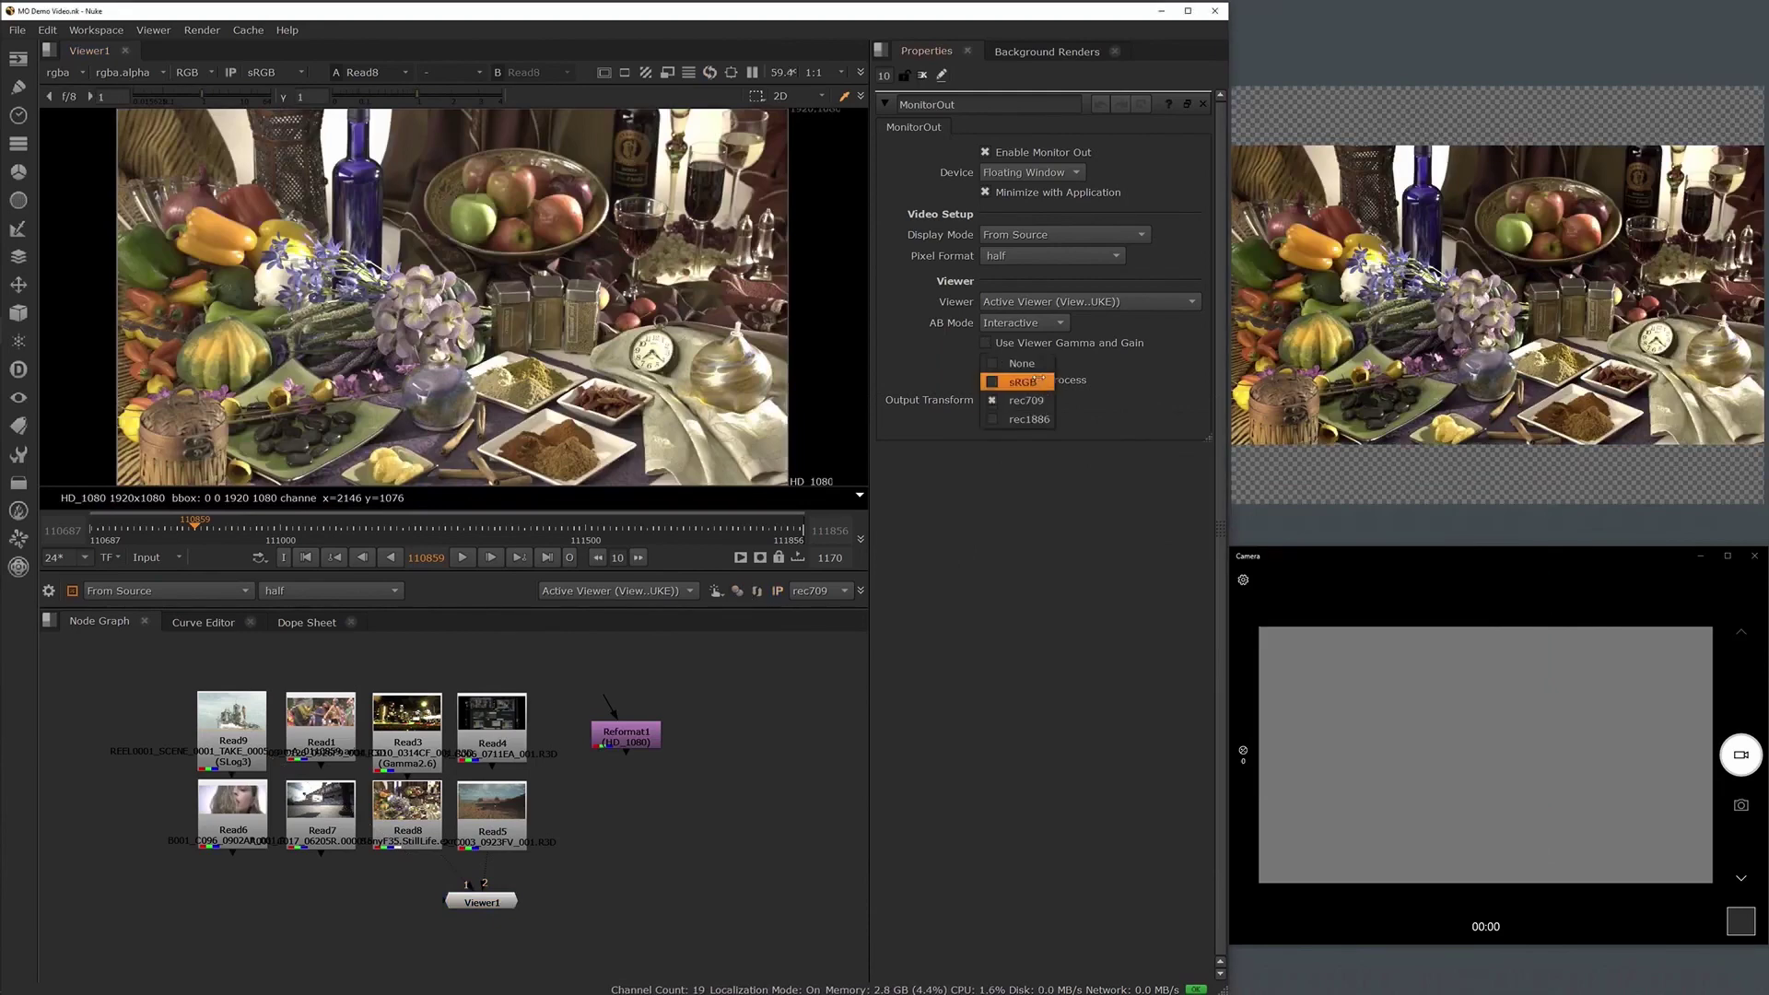
pyautogui.click(1023, 382)
pyautogui.click(1028, 422)
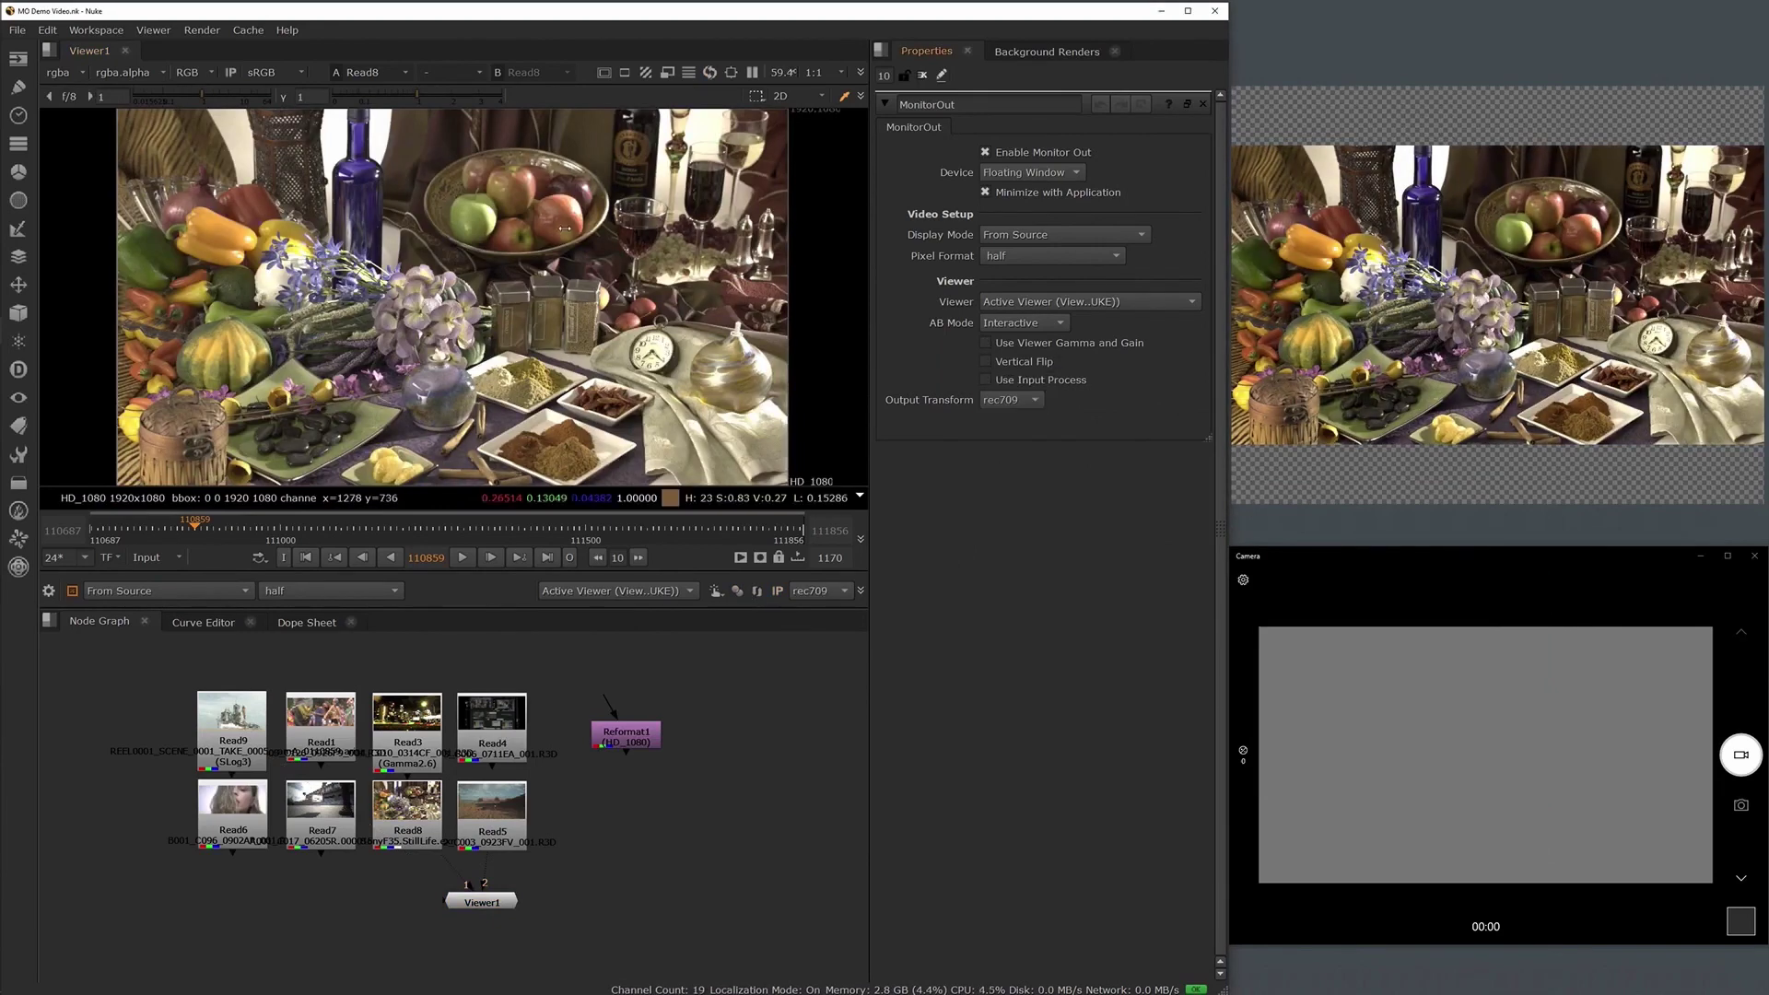
pyautogui.click(295, 72)
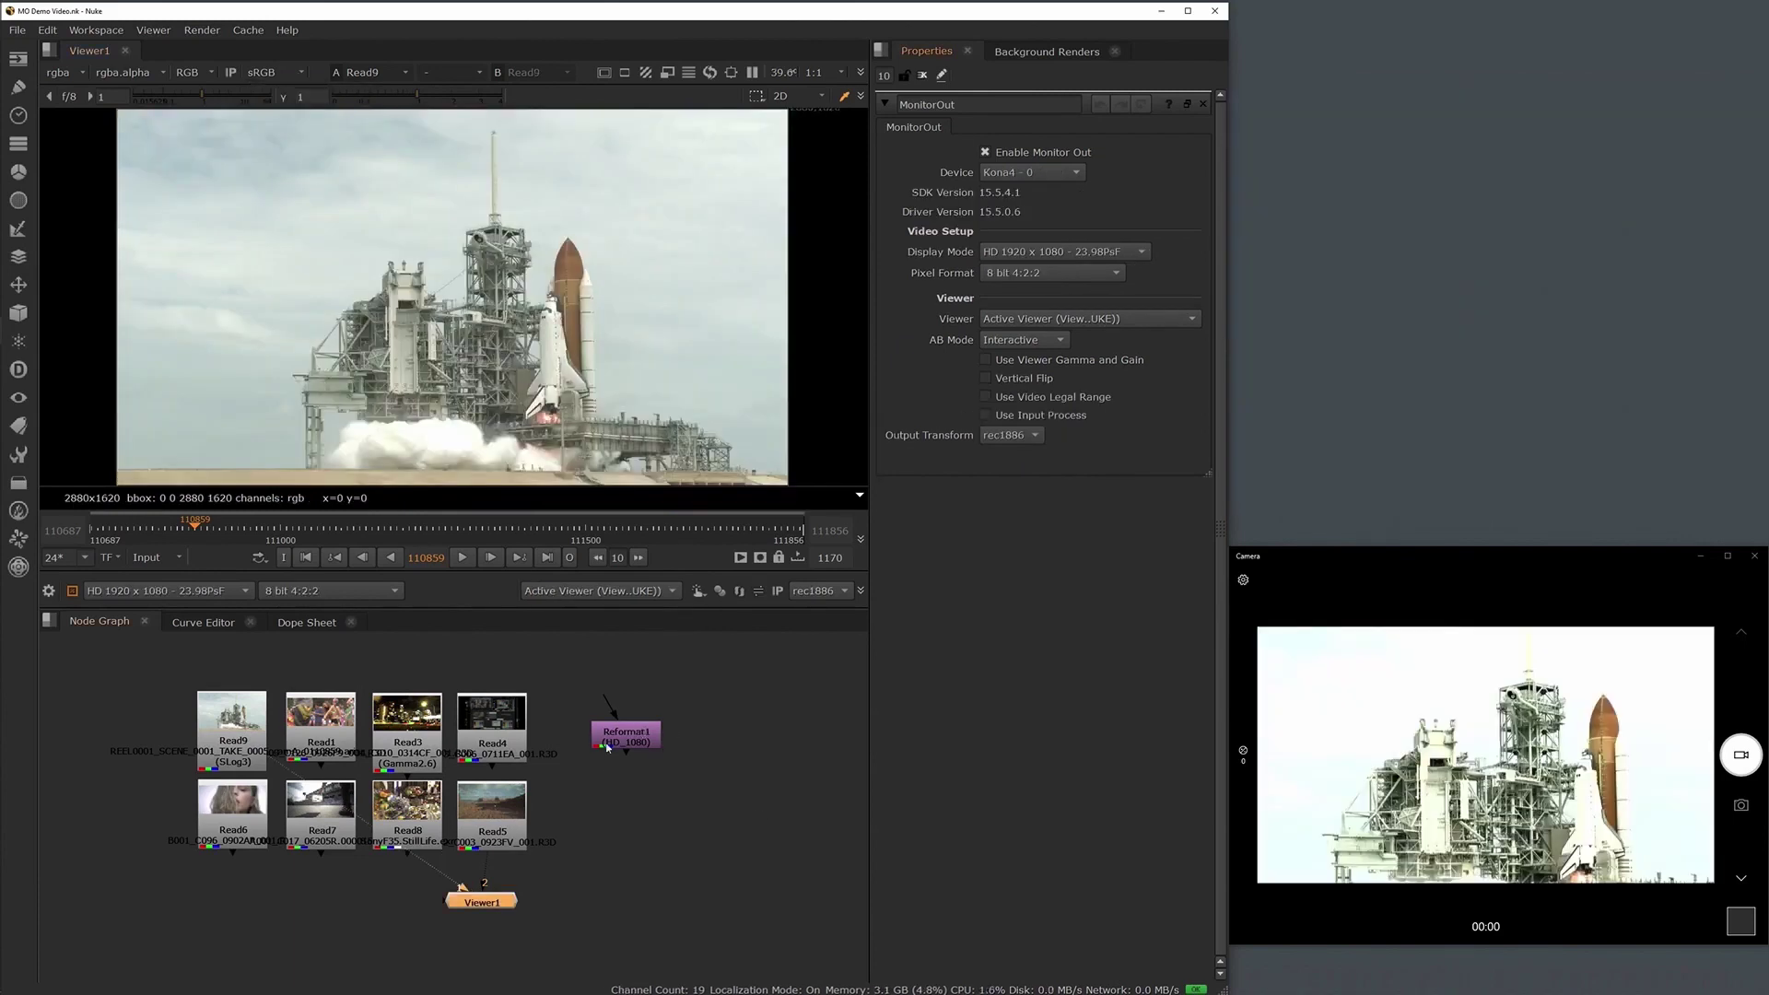
# Enable the input process for the monitor output and turn on the viewer's action safe guide
pyautogui.click(781, 592)
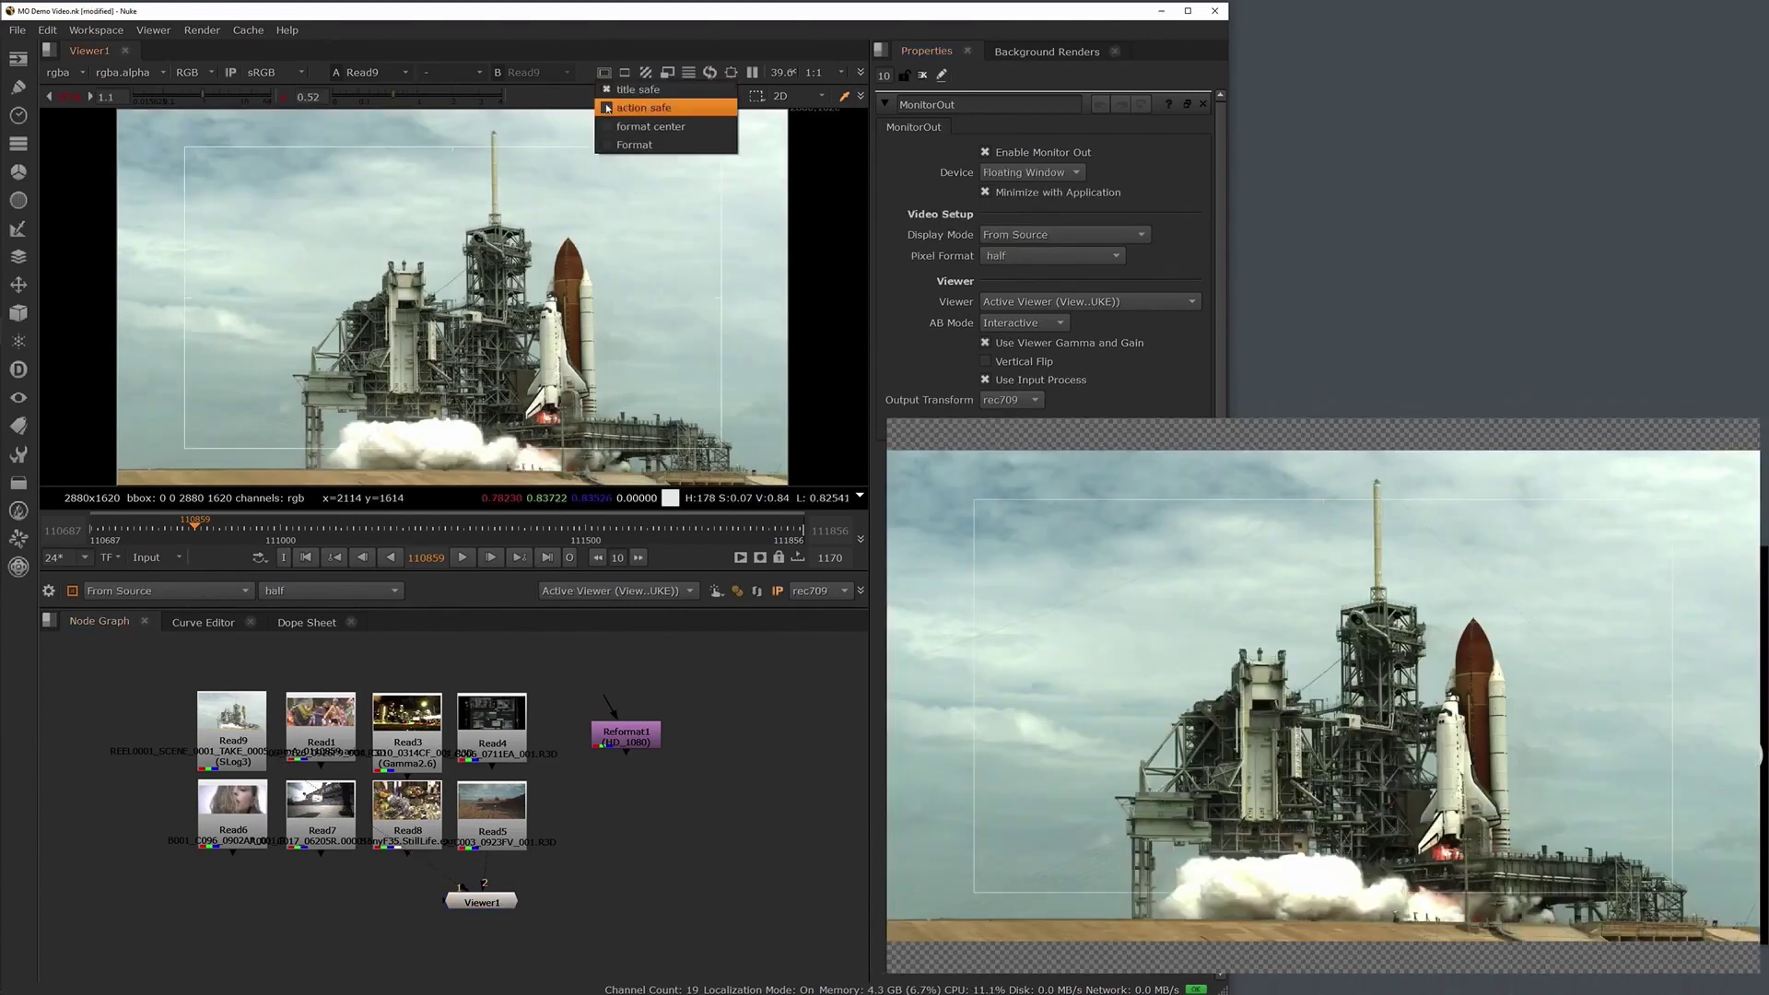
pyautogui.click(608, 108)
# In the Monitor Out viewer preferences, switch the background to Gray, return it to Checkerboard and accept the preferences
pyautogui.click(47, 30)
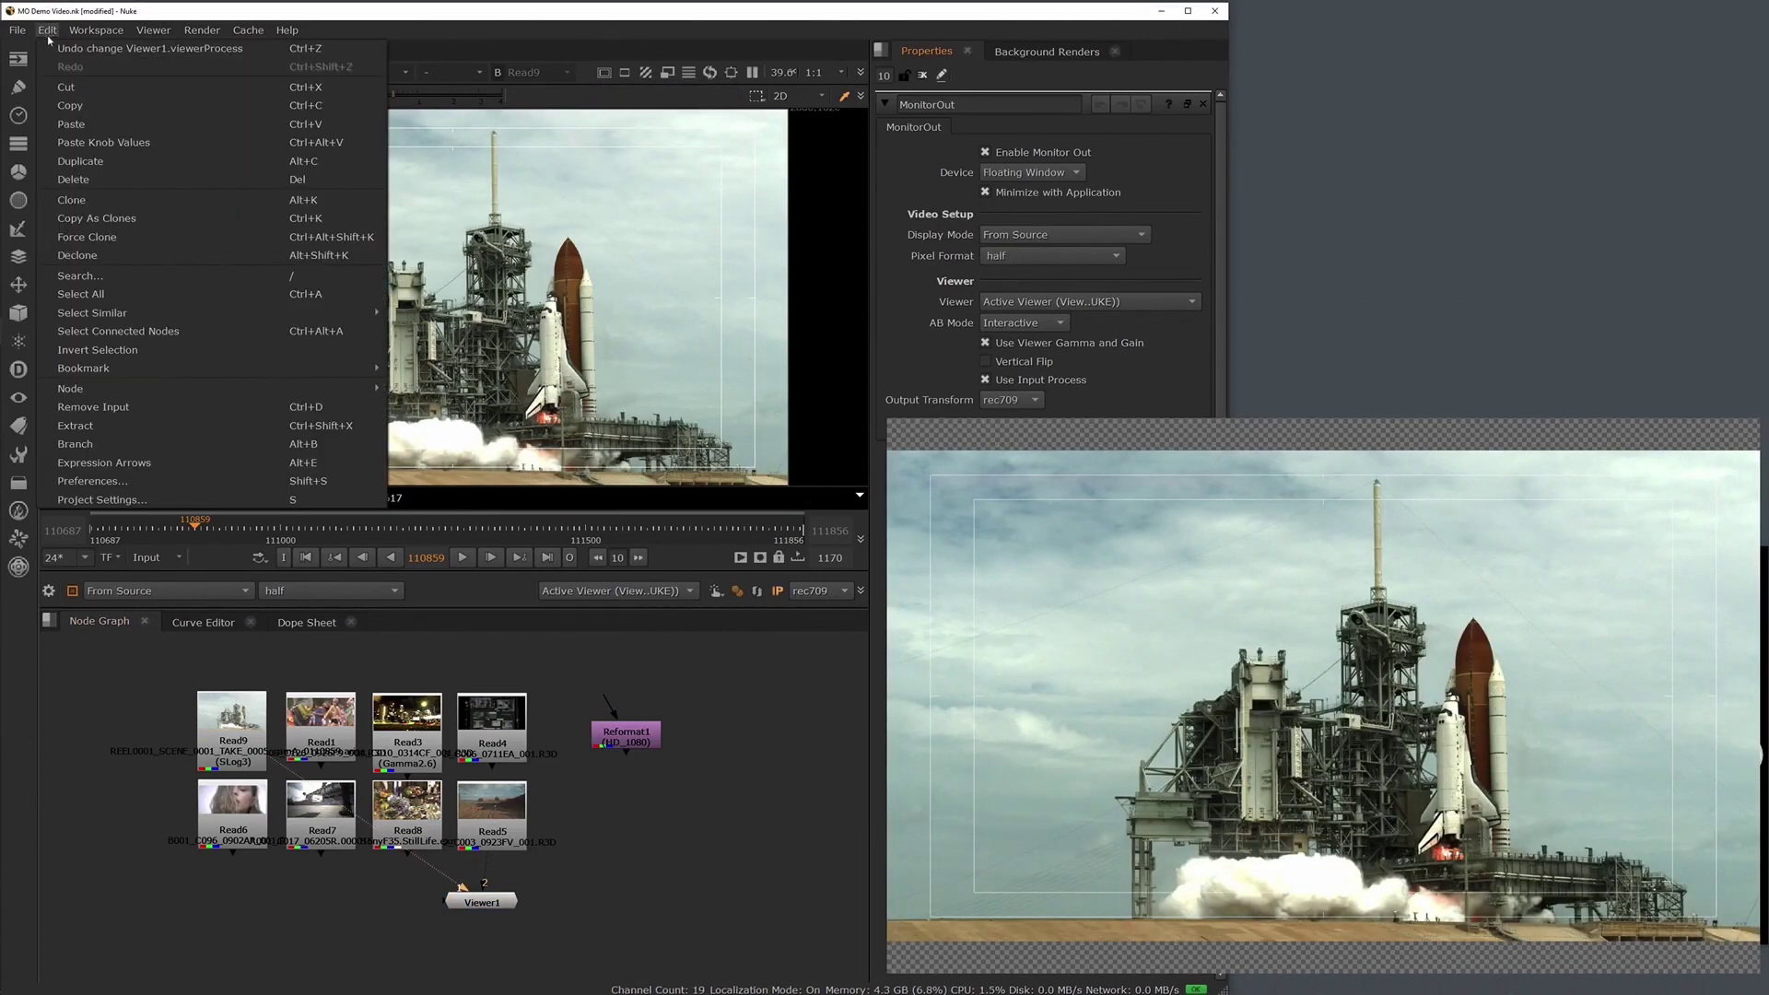
pyautogui.click(163, 481)
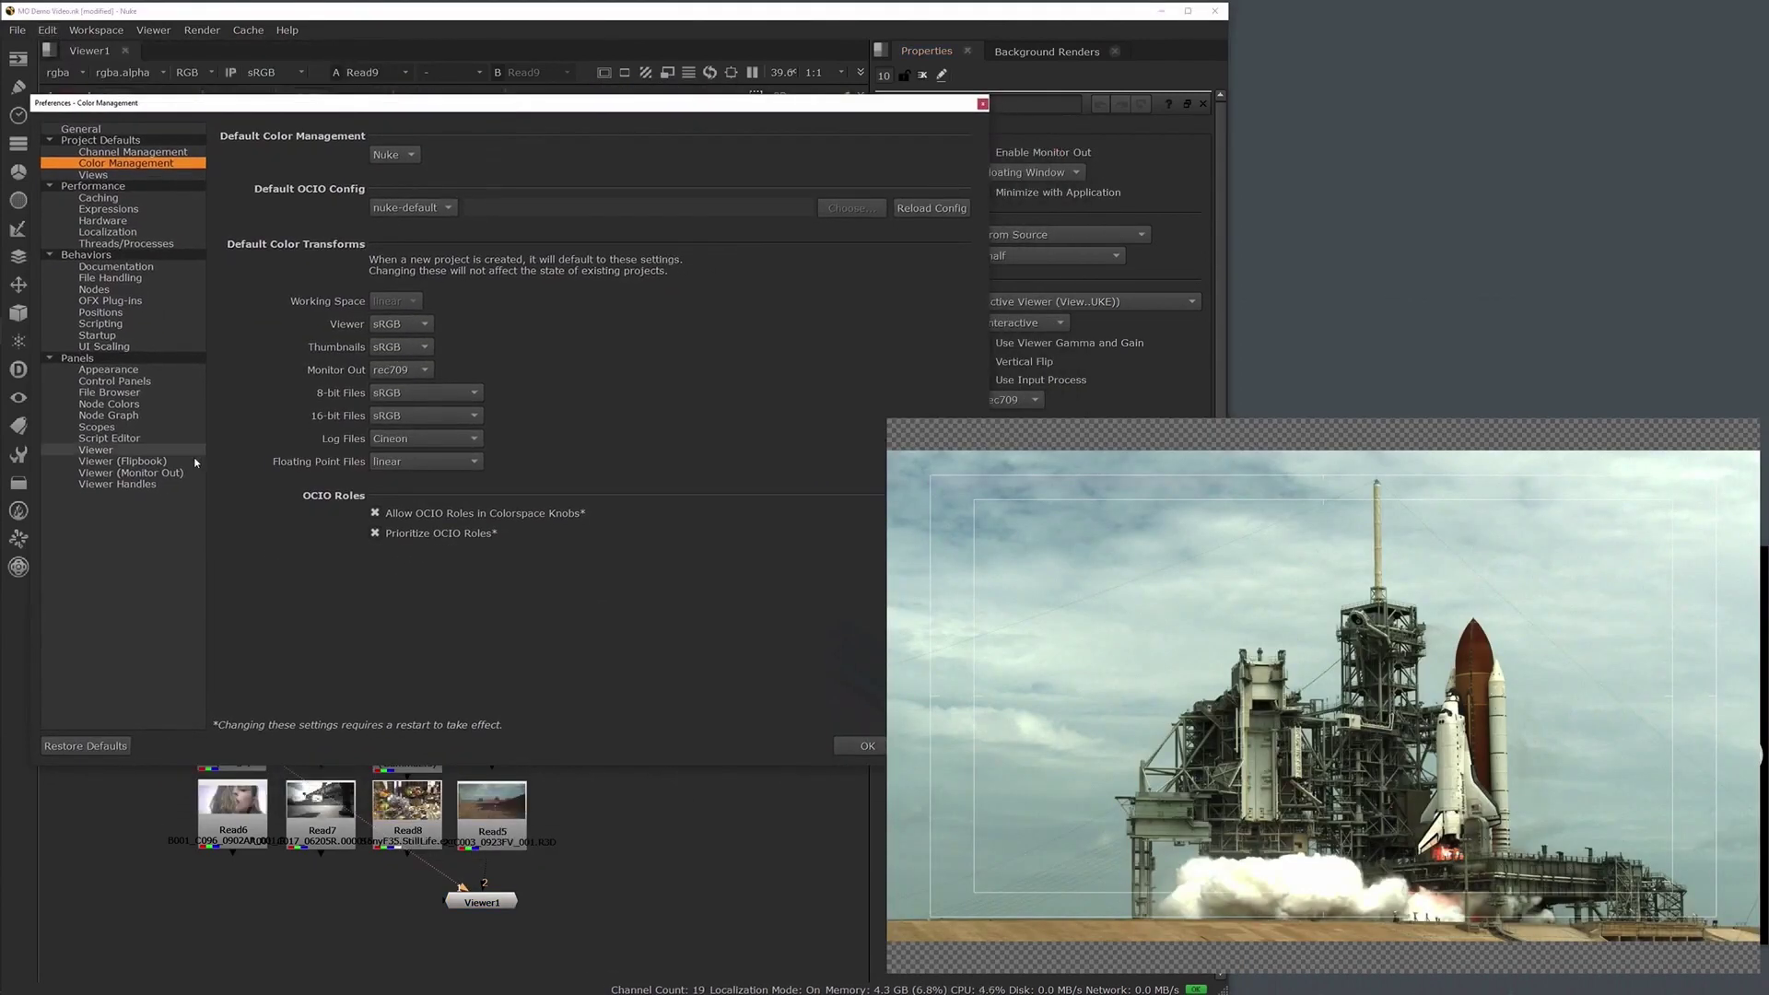
pyautogui.click(169, 473)
pyautogui.click(295, 234)
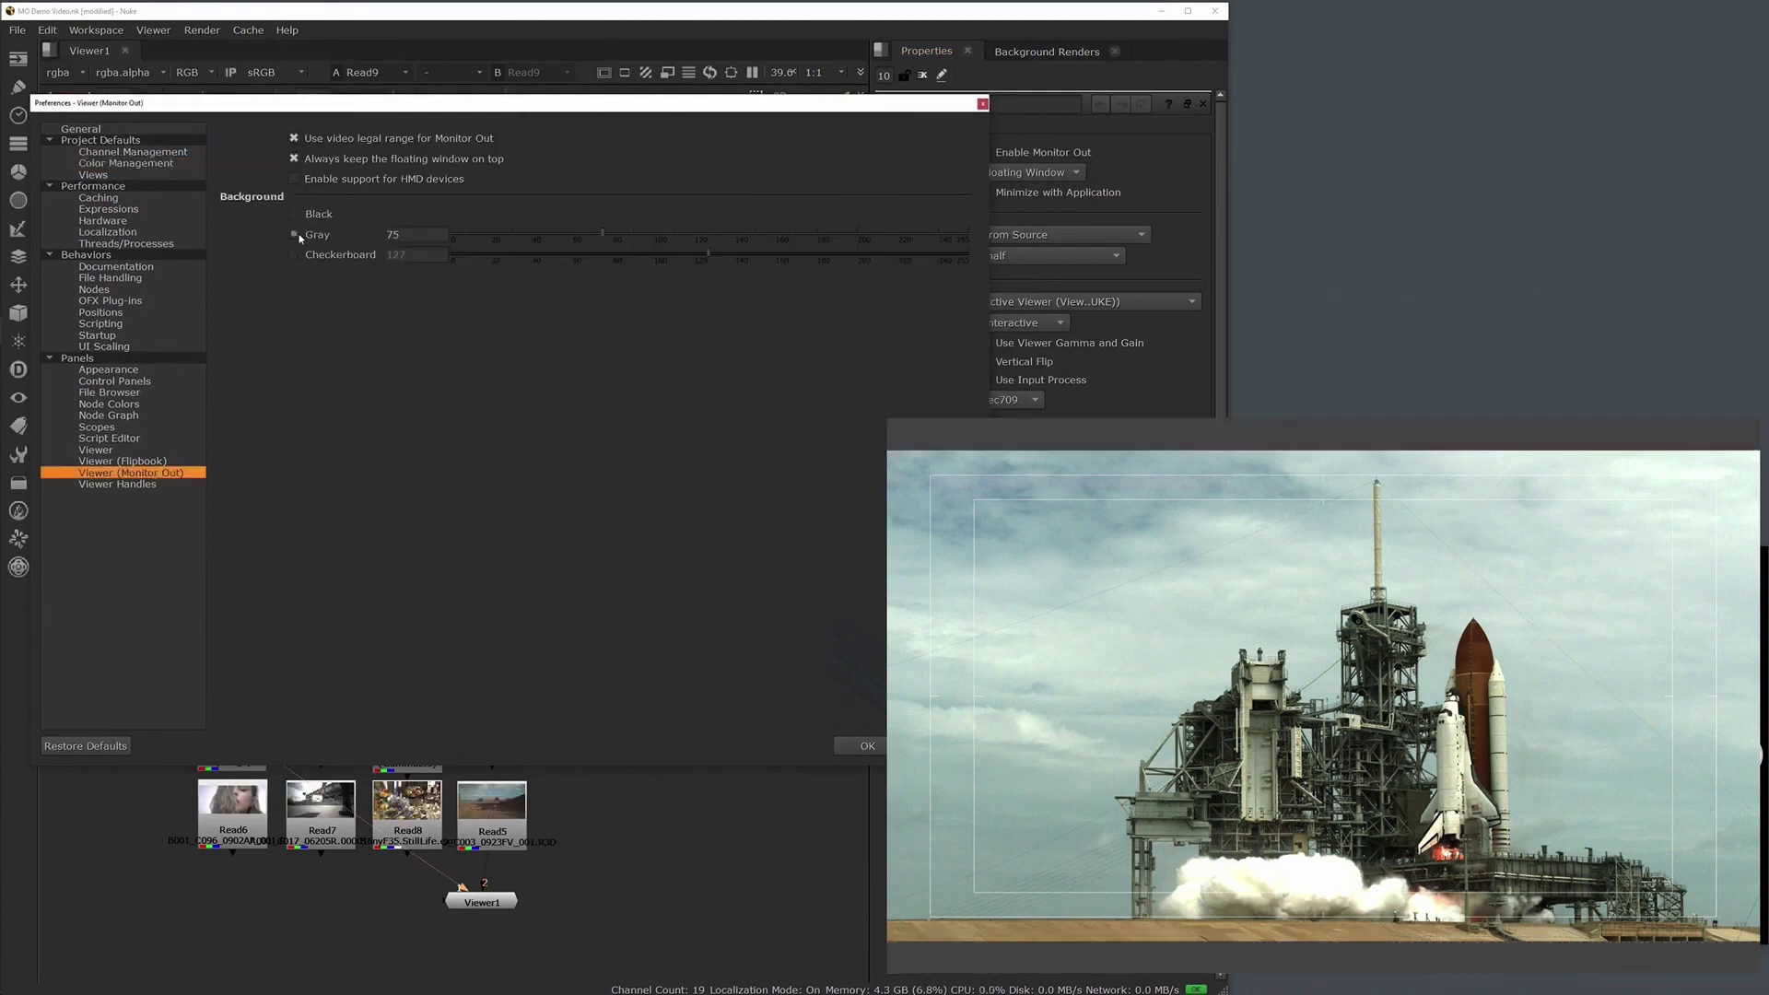
pyautogui.click(295, 256)
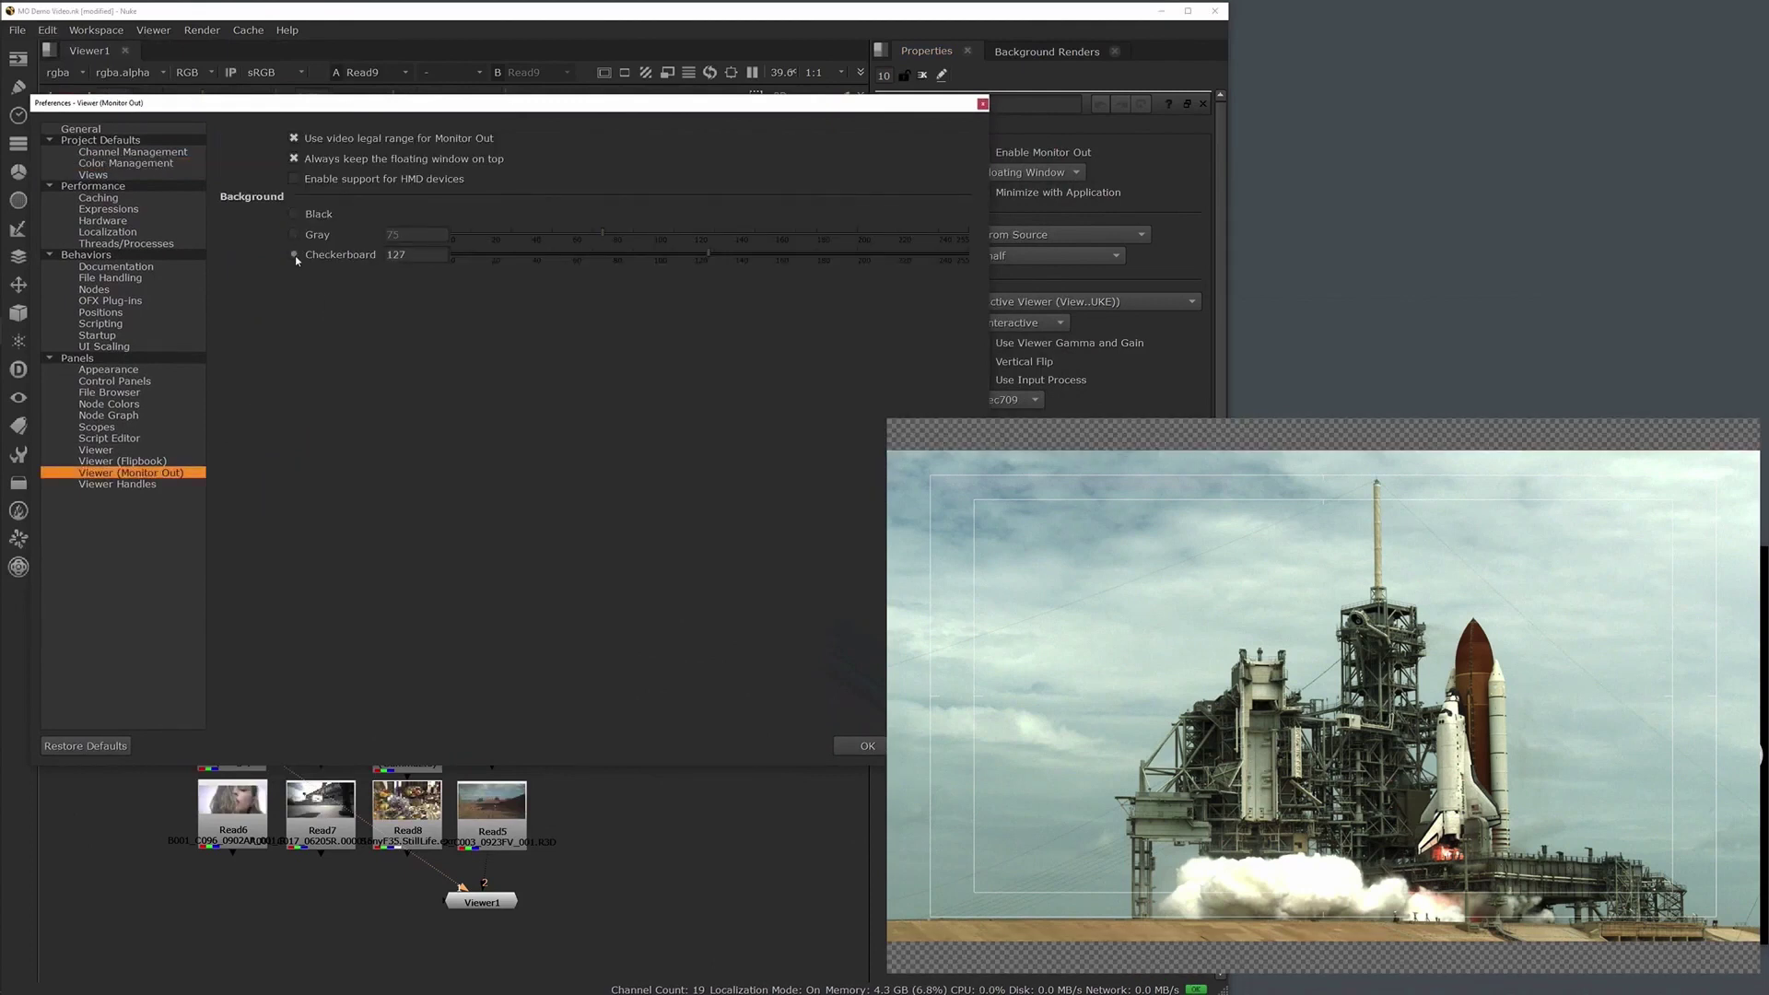
pyautogui.click(848, 748)
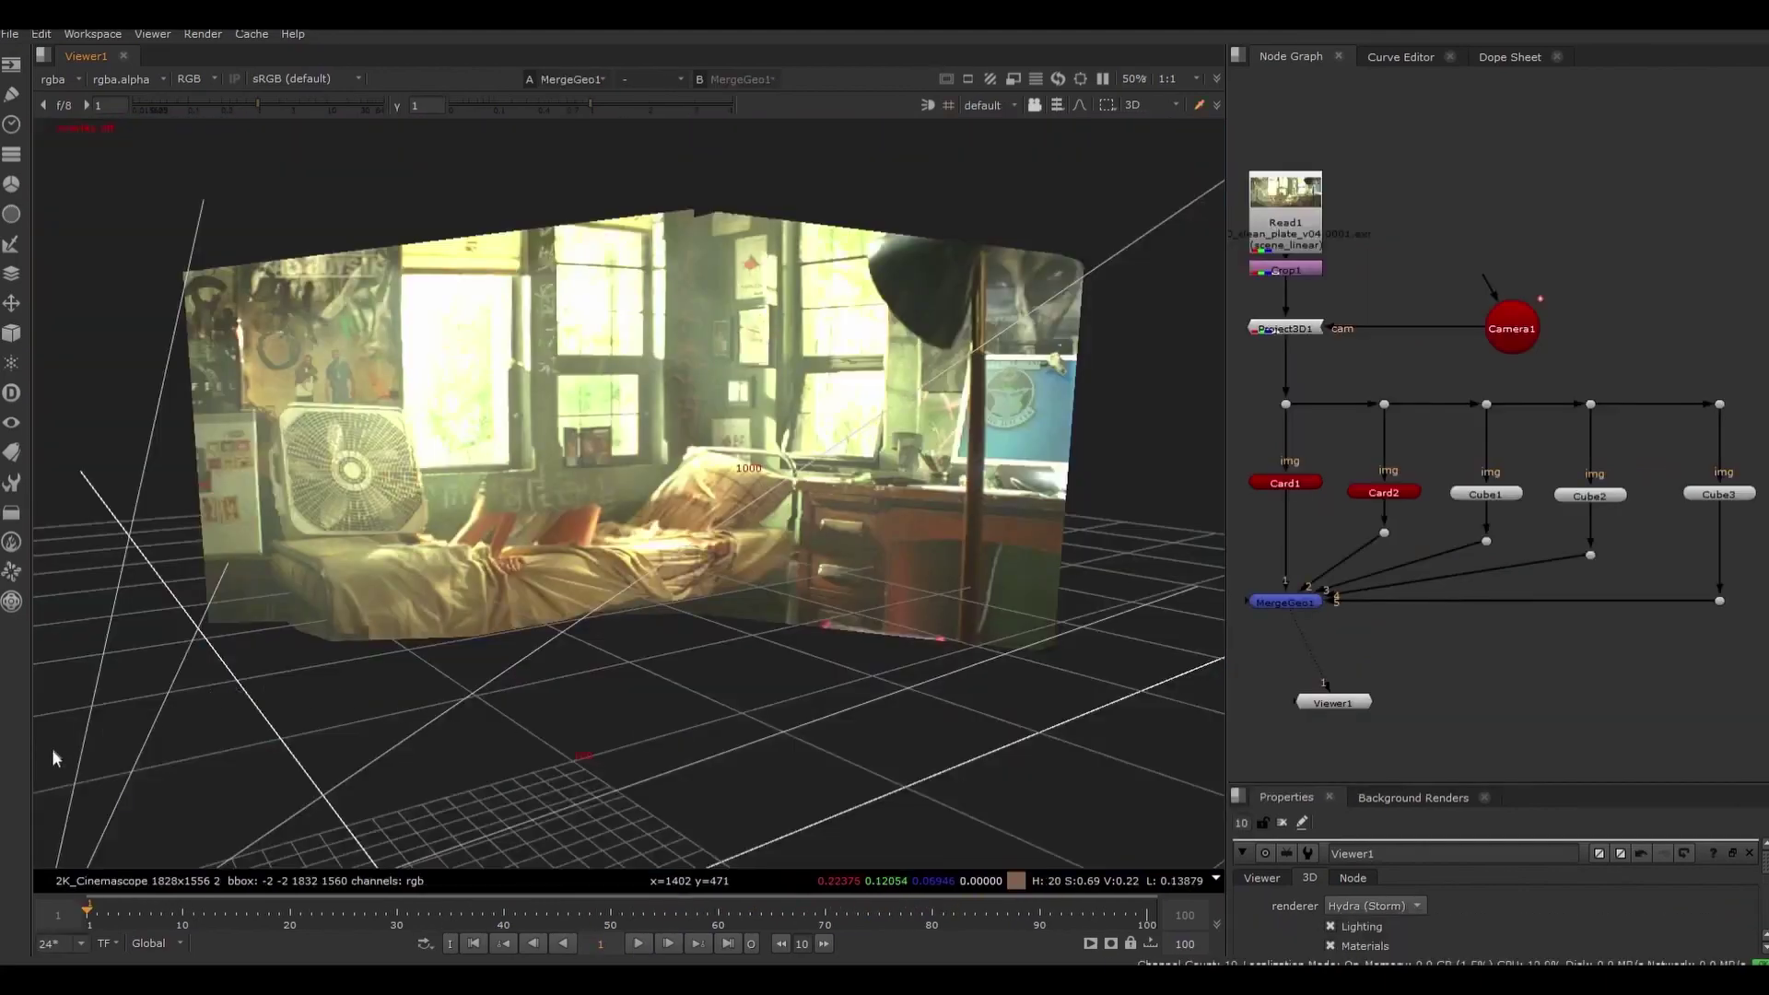
# Examine the projected room geometry, its MergeGeo1 and Cube3 nodes, and the brick wall scene from other 3D angles
pyautogui.click(52, 751)
pyautogui.keyDown('ctrl'); pyautogui.moveTo(162, 727); pyautogui.dragTo(467, 671); pyautogui.keyUp('ctrl')
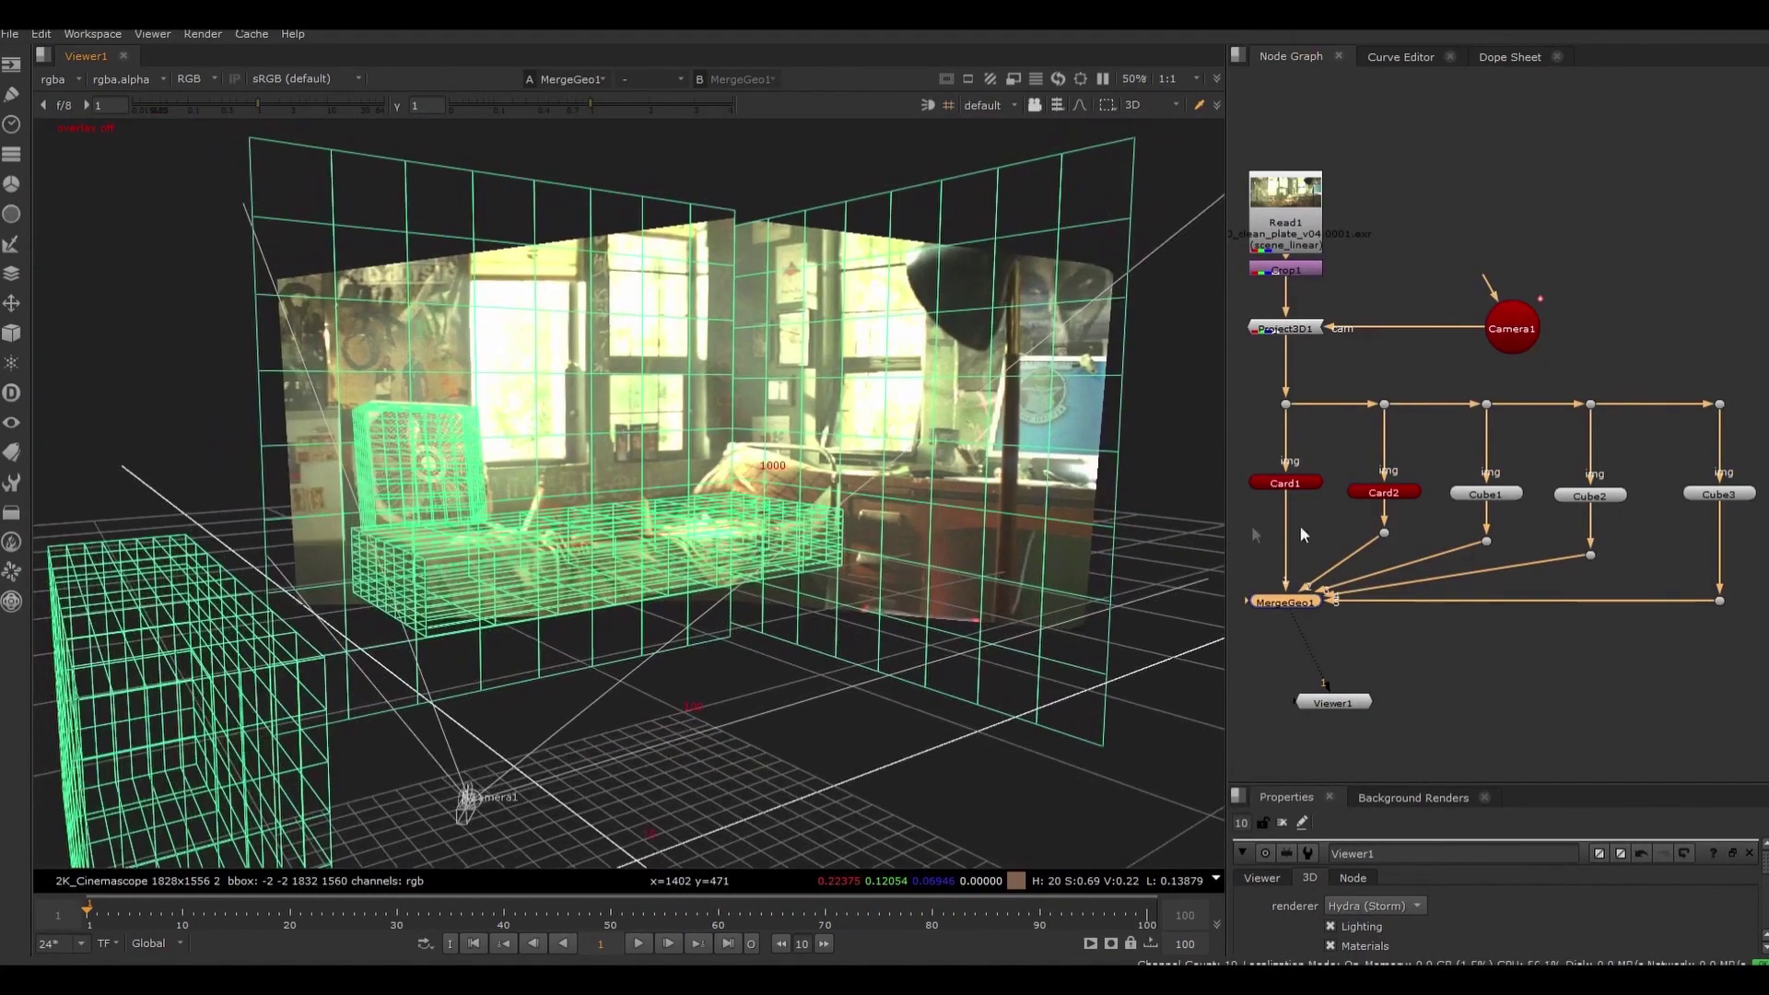
pyautogui.click(1717, 494)
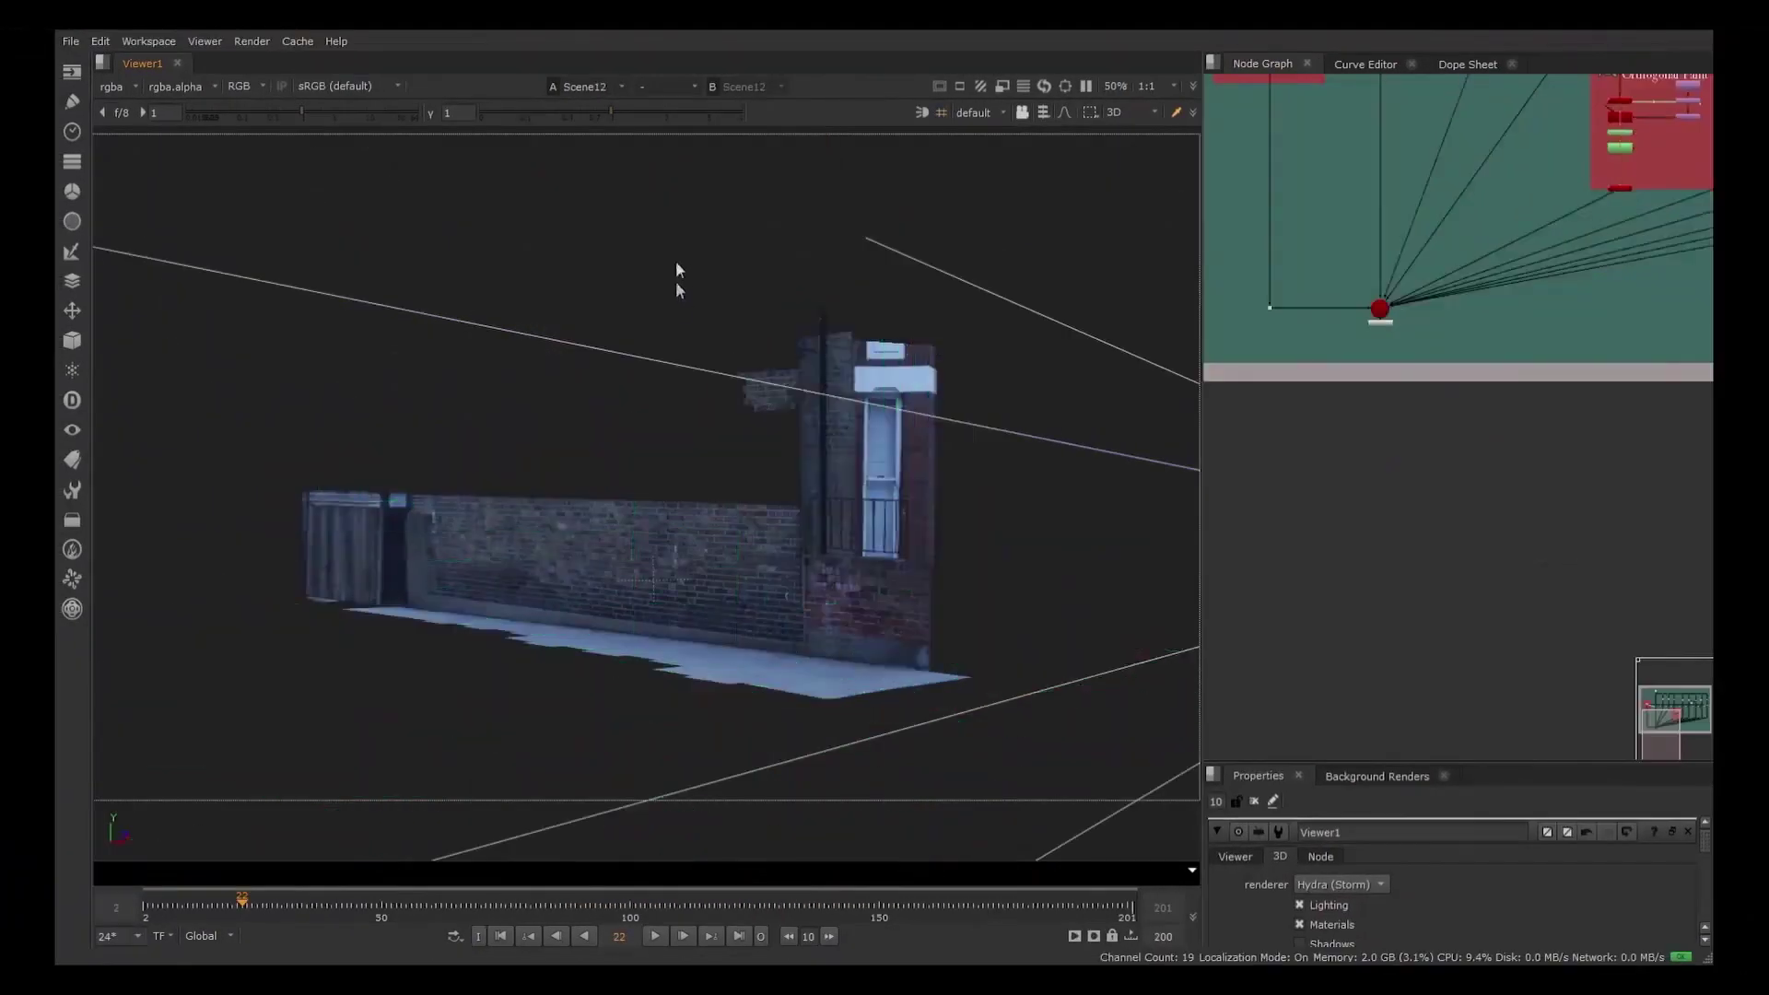
pyautogui.moveTo(590, 640)
pyautogui.keyDown('ctrl'); pyautogui.mouseDown()
pyautogui.moveTo(616, 553)
pyautogui.moveTo(590, 605)
pyautogui.mouseUp(); pyautogui.keyUp('ctrl')
pyautogui.keyDown('alt'); pyautogui.moveTo(591, 608); pyautogui.dragTo(378, 623, button='right'); pyautogui.keyUp('alt')
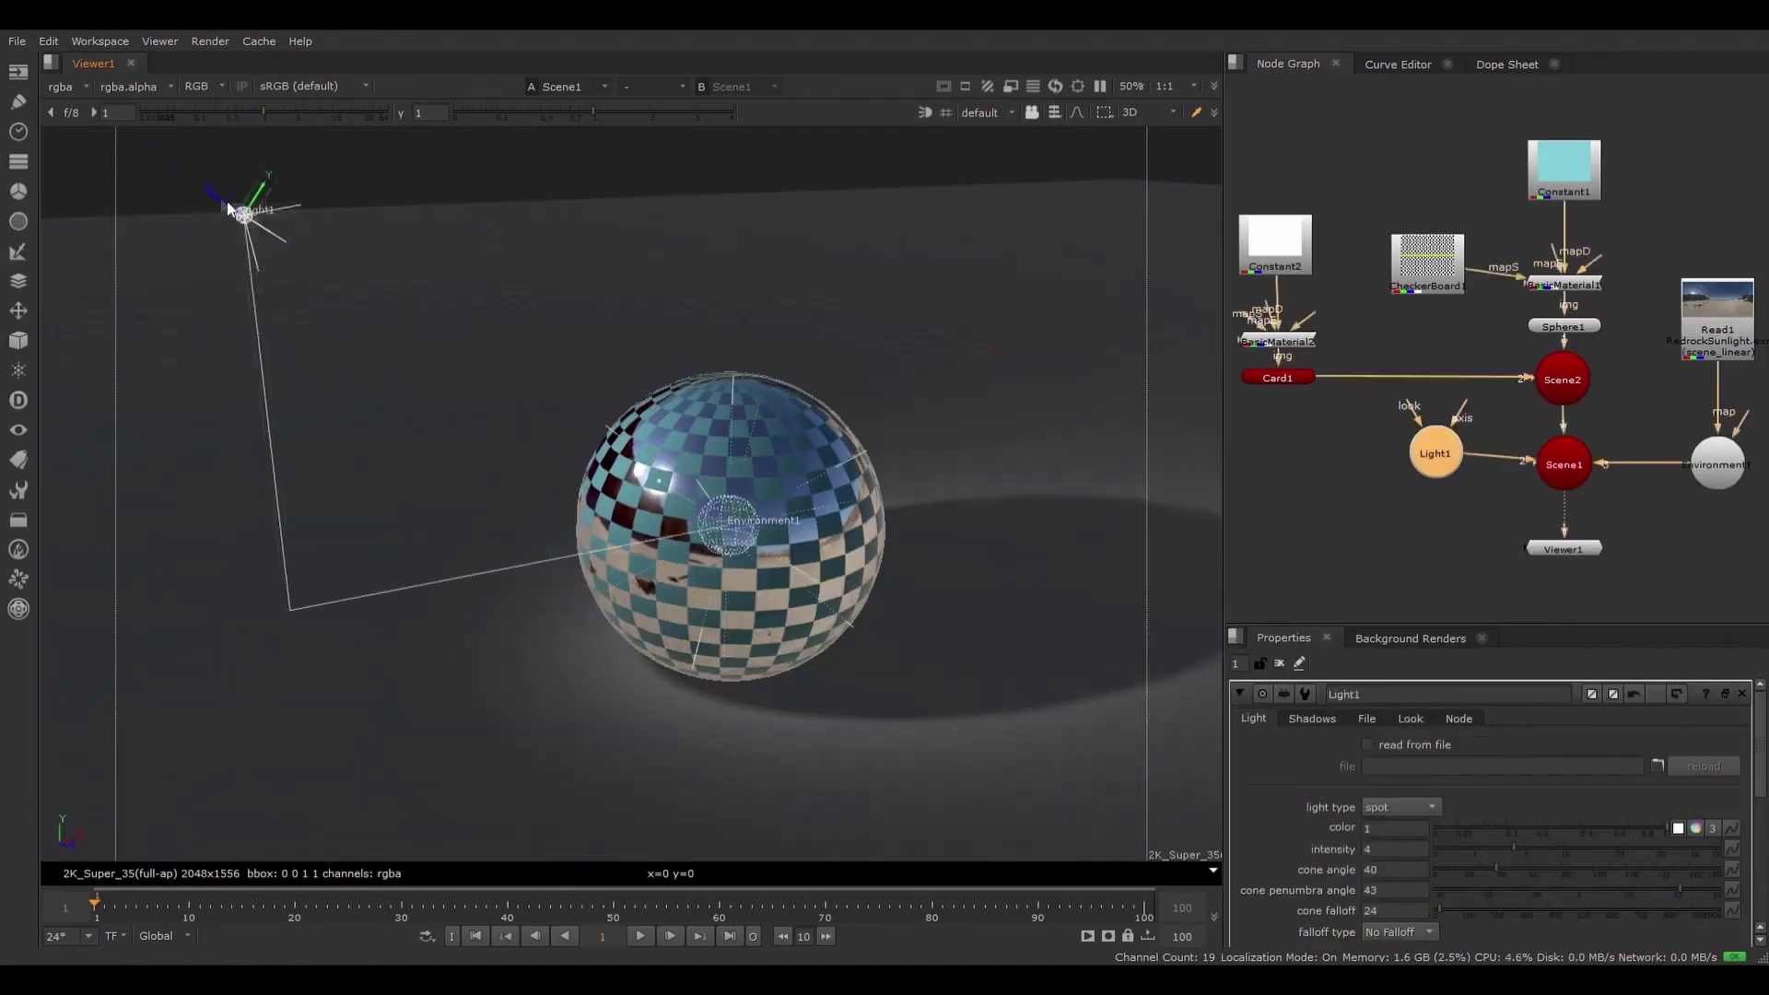
# Move the spot light Light1 farther away from the sphere and set the CheckerBoard1 size to 128
pyautogui.moveTo(231, 208); pyautogui.dragTo(186, 180)
pyautogui.click(1410, 263)
pyautogui.click(1354, 772)
pyautogui.write('128')
pyautogui.press('Return')
pyautogui.keyDown('ctrl'); pyautogui.moveTo(282, 434); pyautogui.dragTo(193, 371); pyautogui.keyUp('ctrl')
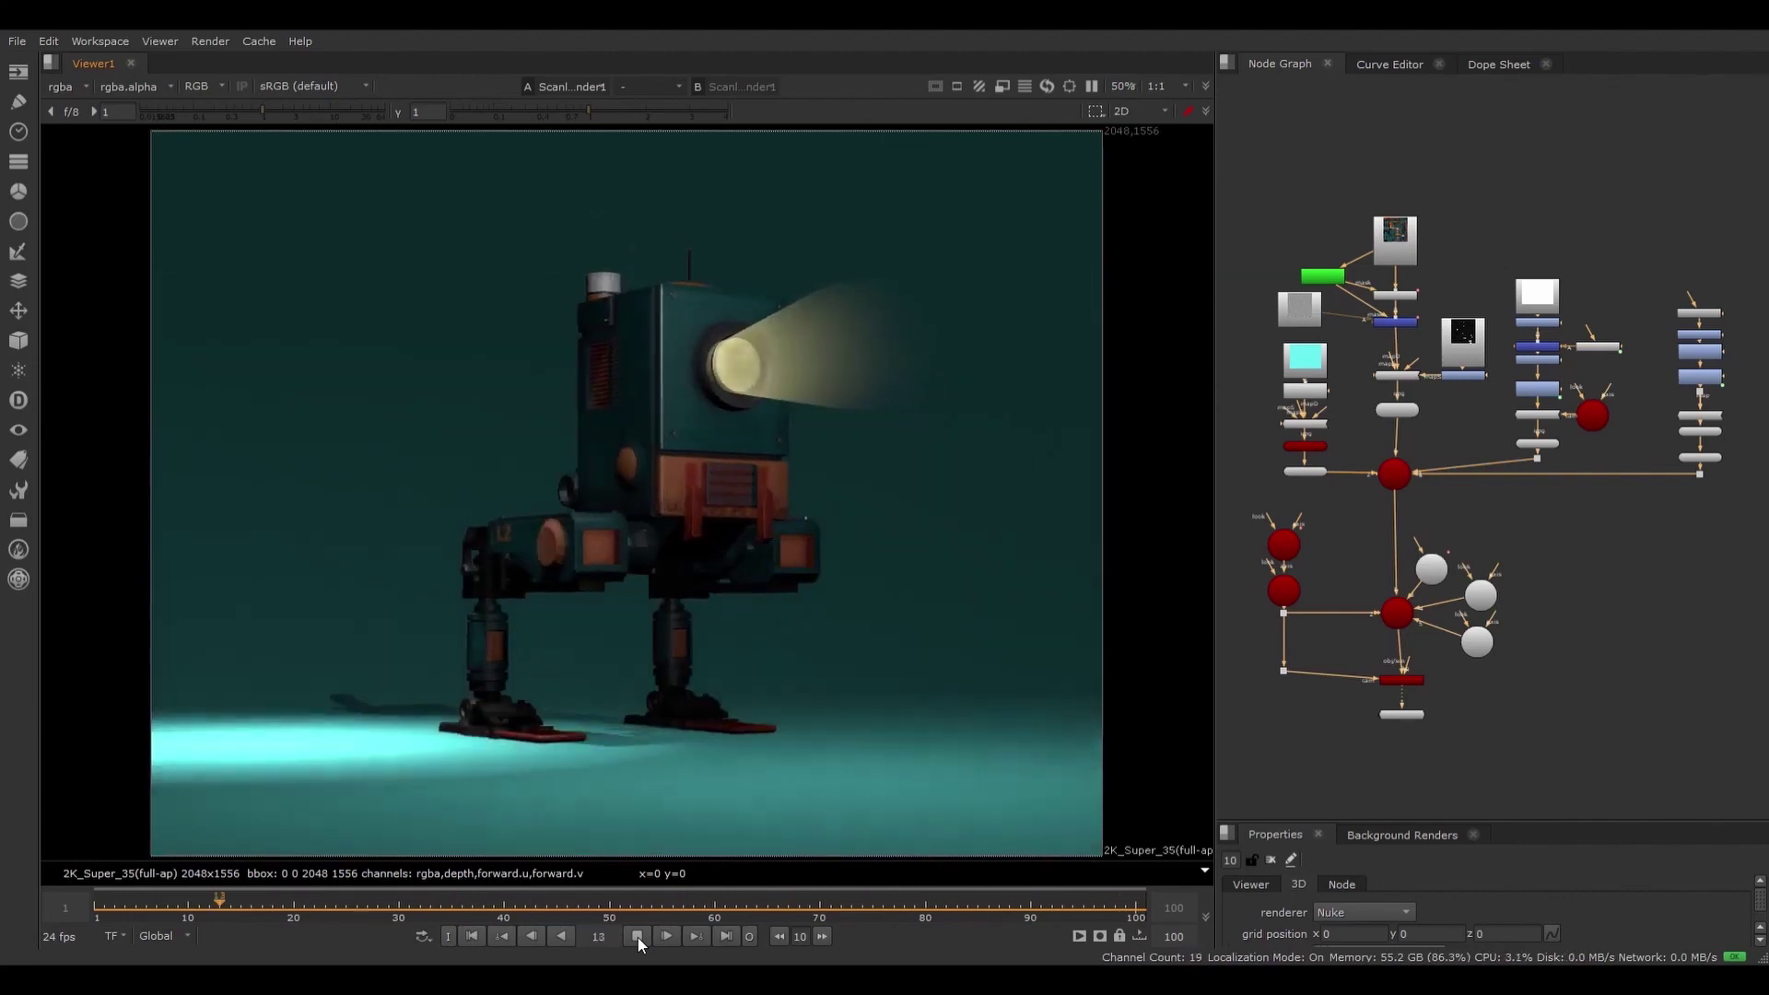
pyautogui.press('Tab')
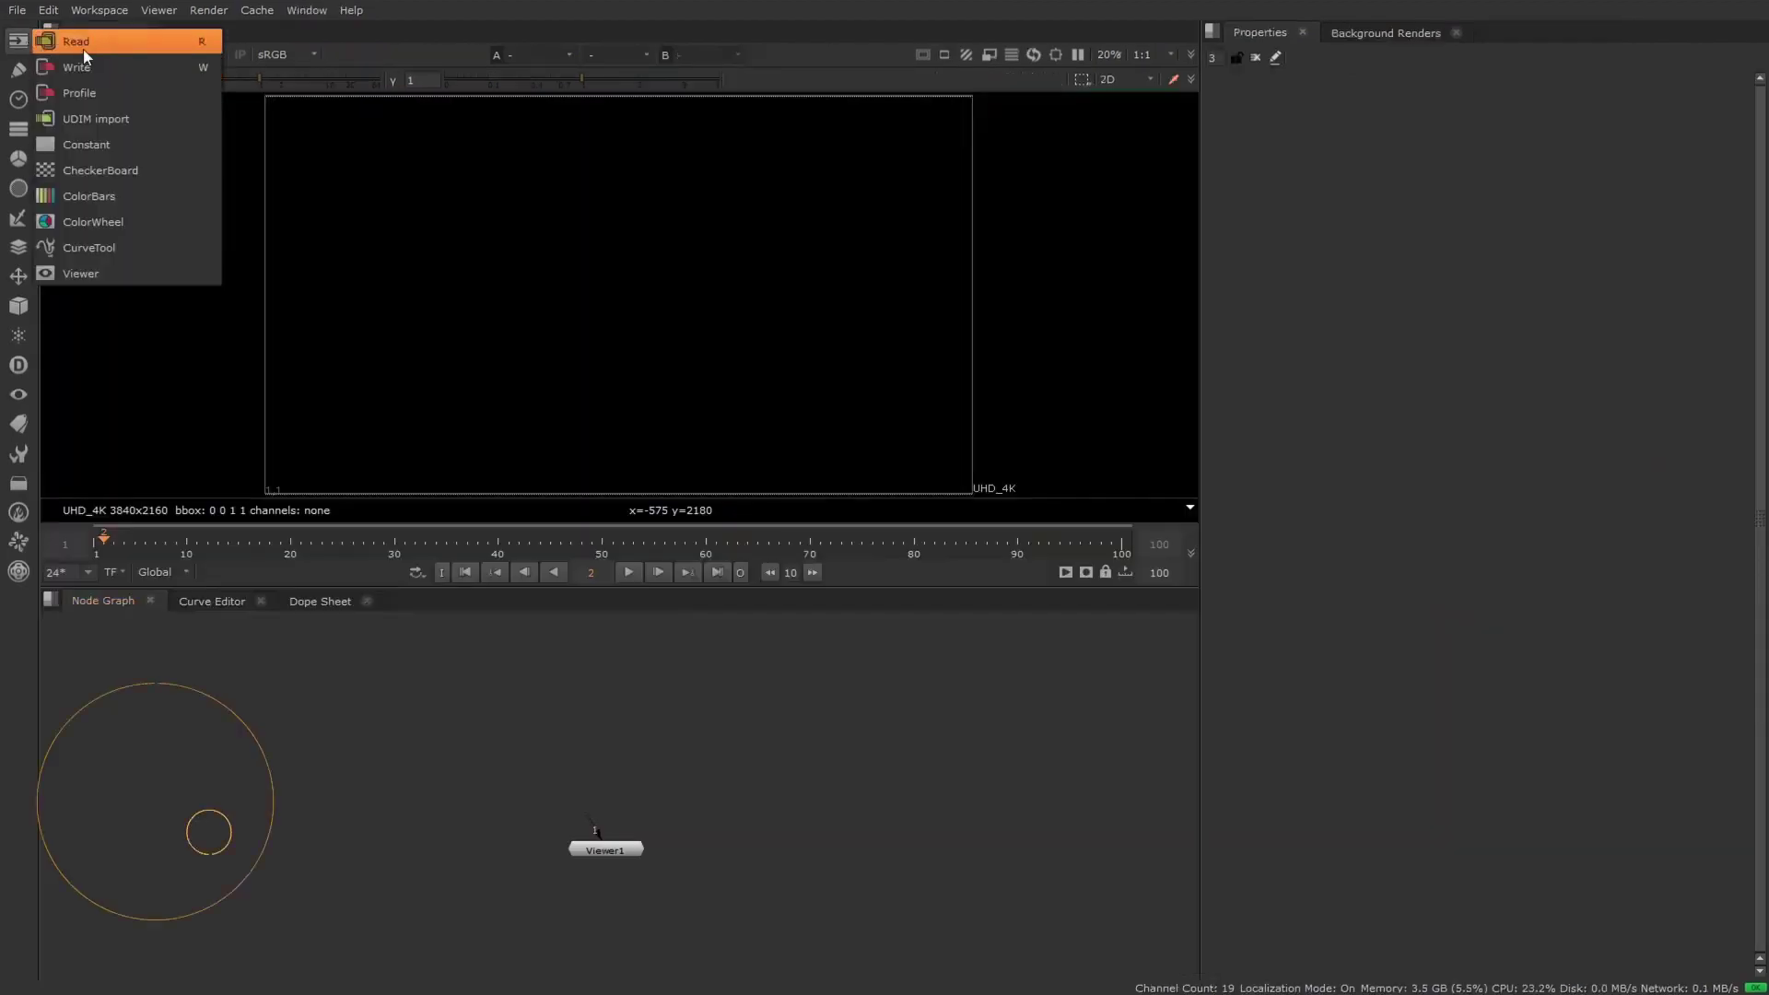
# Read in miniRobot_v001.usda, importing the robot geometry together with its shot camera and three Maya lights
pyautogui.click(74, 36)
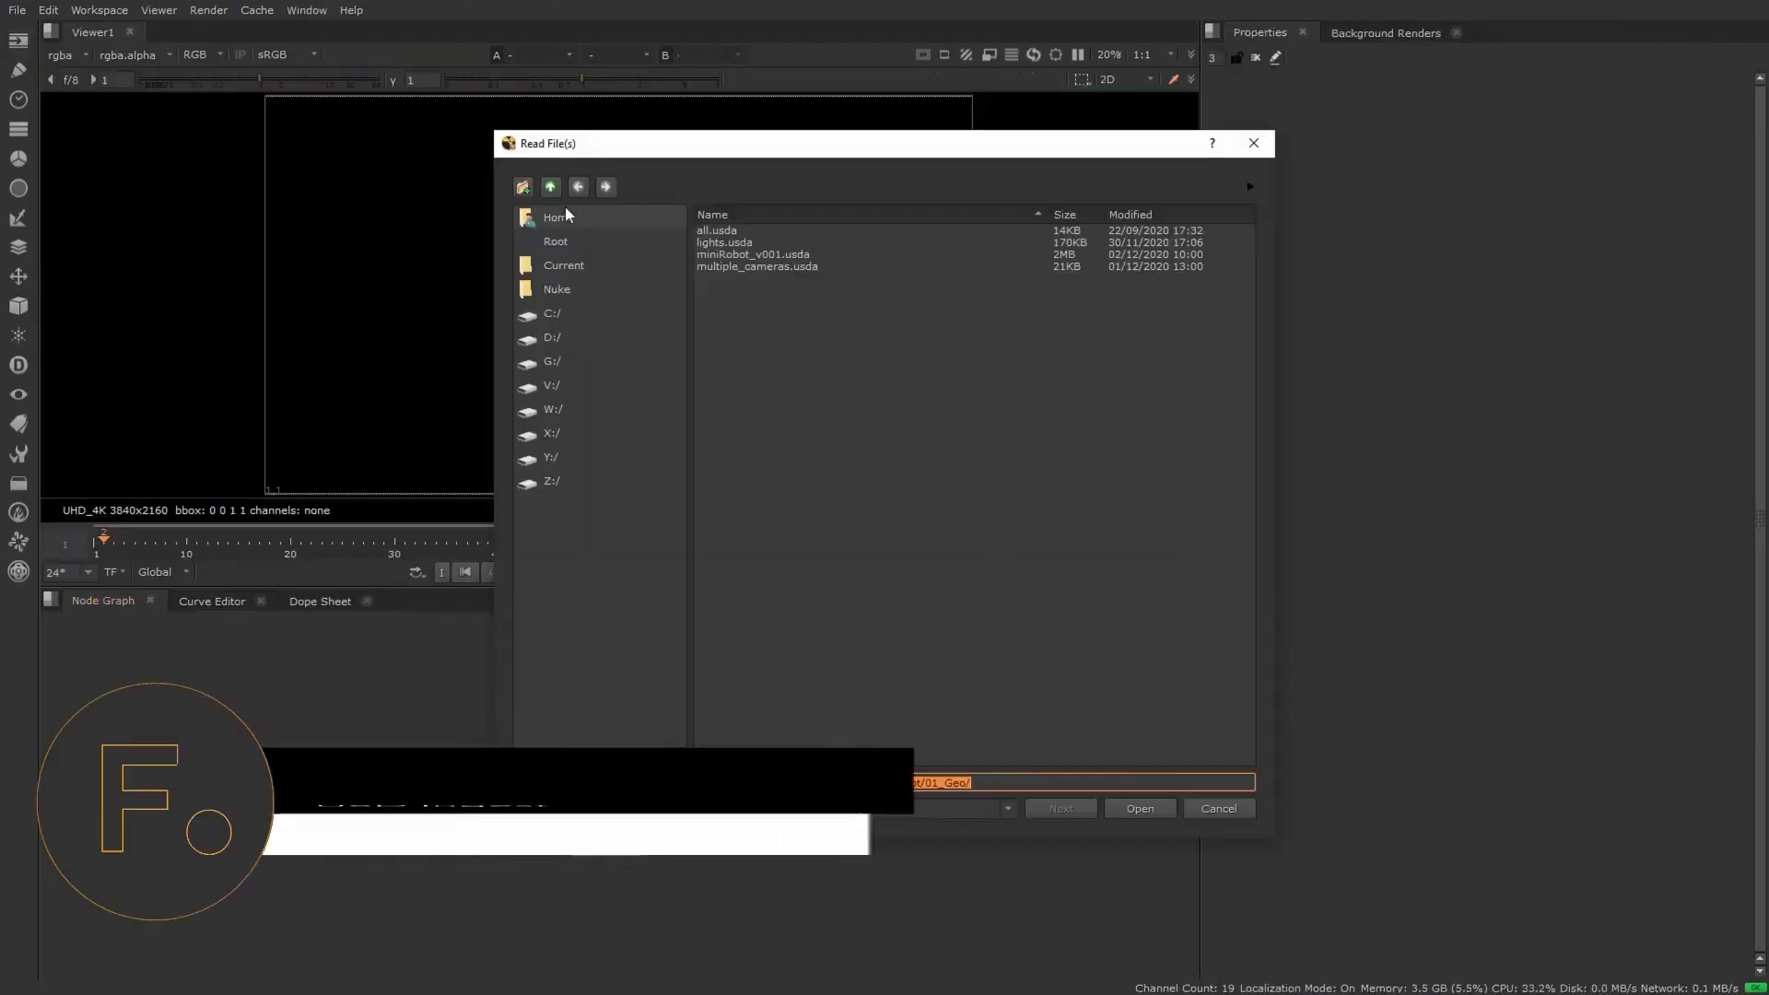
pyautogui.doubleClick(734, 253)
pyautogui.click(669, 342)
pyautogui.click(687, 372)
pyautogui.click(625, 357)
pyautogui.click(623, 389)
pyautogui.click(661, 686)
# Place the ReadGeo1 node apart from the camera and lights and connect Viewer1 below it
pyautogui.moveTo(354, 733); pyautogui.dragTo(263, 745)
pyautogui.doubleClick(275, 746)
pyautogui.press('1')
pyautogui.moveTo(272, 872); pyautogui.dragTo(268, 872)
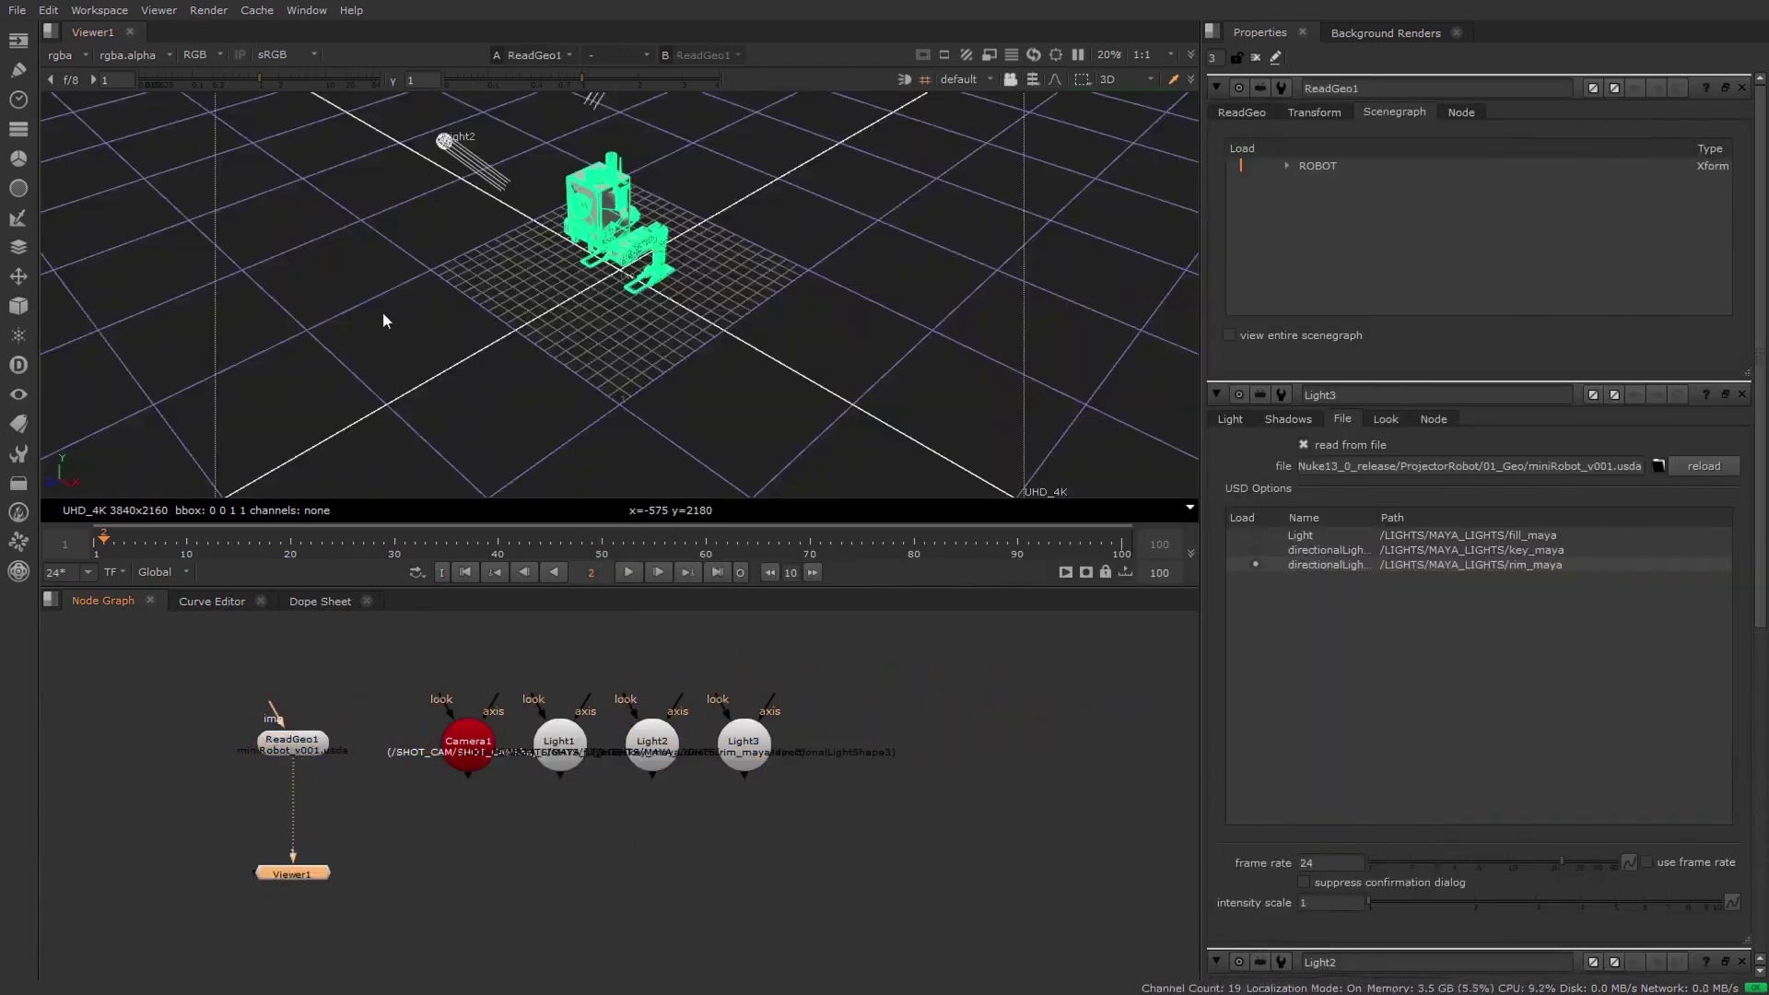
# Inspect the robot up close and expand its ROBOT and R_UPPER_LEG_GRP hierarchy in the ReadGeo1 scenegraph
pyautogui.keyDown('ctrl'); pyautogui.moveTo(385, 325); pyautogui.dragTo(728, 293); pyautogui.keyUp('ctrl')
pyautogui.scroll(3, 726, 267)
pyautogui.click(725, 268)
pyautogui.click(1305, 254)
# Add a Scene node below ReadGeo1 and connect the robot geometry and all three lights to it
pyautogui.moveTo(805, 651); pyautogui.dragTo(850, 657, button='middle')
pyautogui.press('Tab')
pyautogui.write('scene')
pyautogui.press('Return')
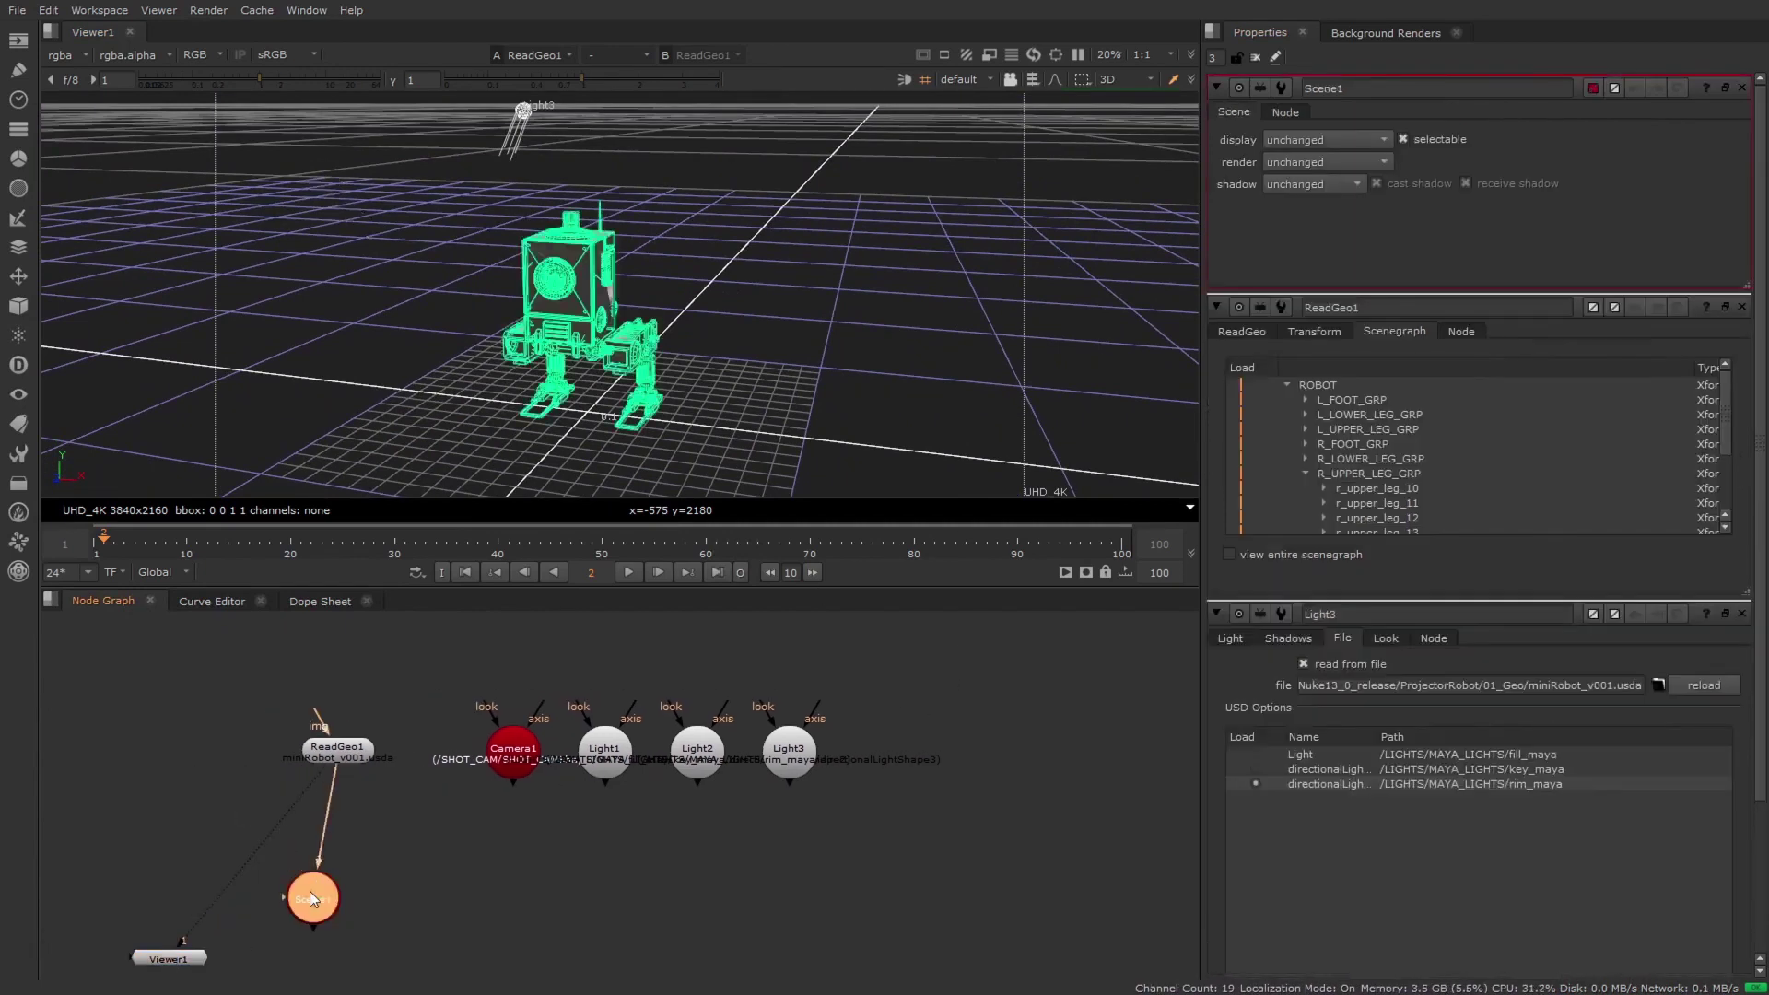
pyautogui.moveTo(306, 876); pyautogui.dragTo(696, 753)
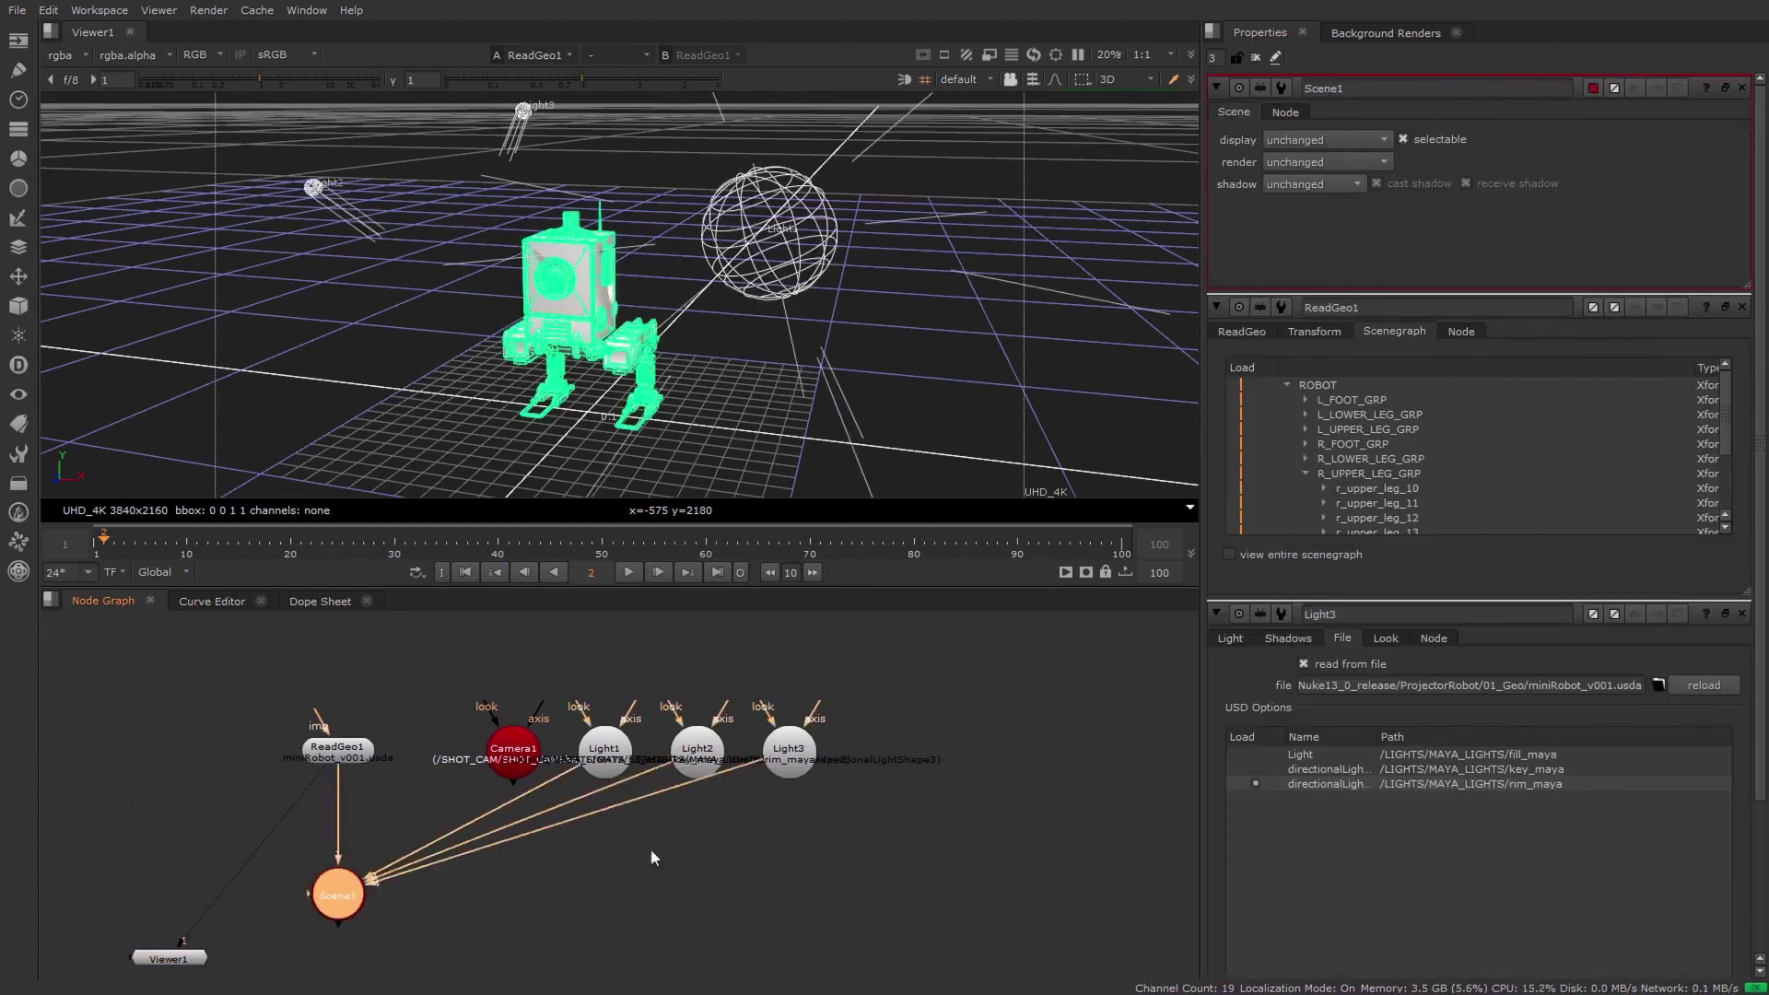
# Add a ScanlineRender node fed by Scene1 and Camera1, with Viewer1 attached to its output
pyautogui.moveTo(483, 916); pyautogui.dragTo(535, 855, button='middle')
pyautogui.click(417, 897)
pyautogui.press('Tab')
pyautogui.write('scan')
pyautogui.press('Return')
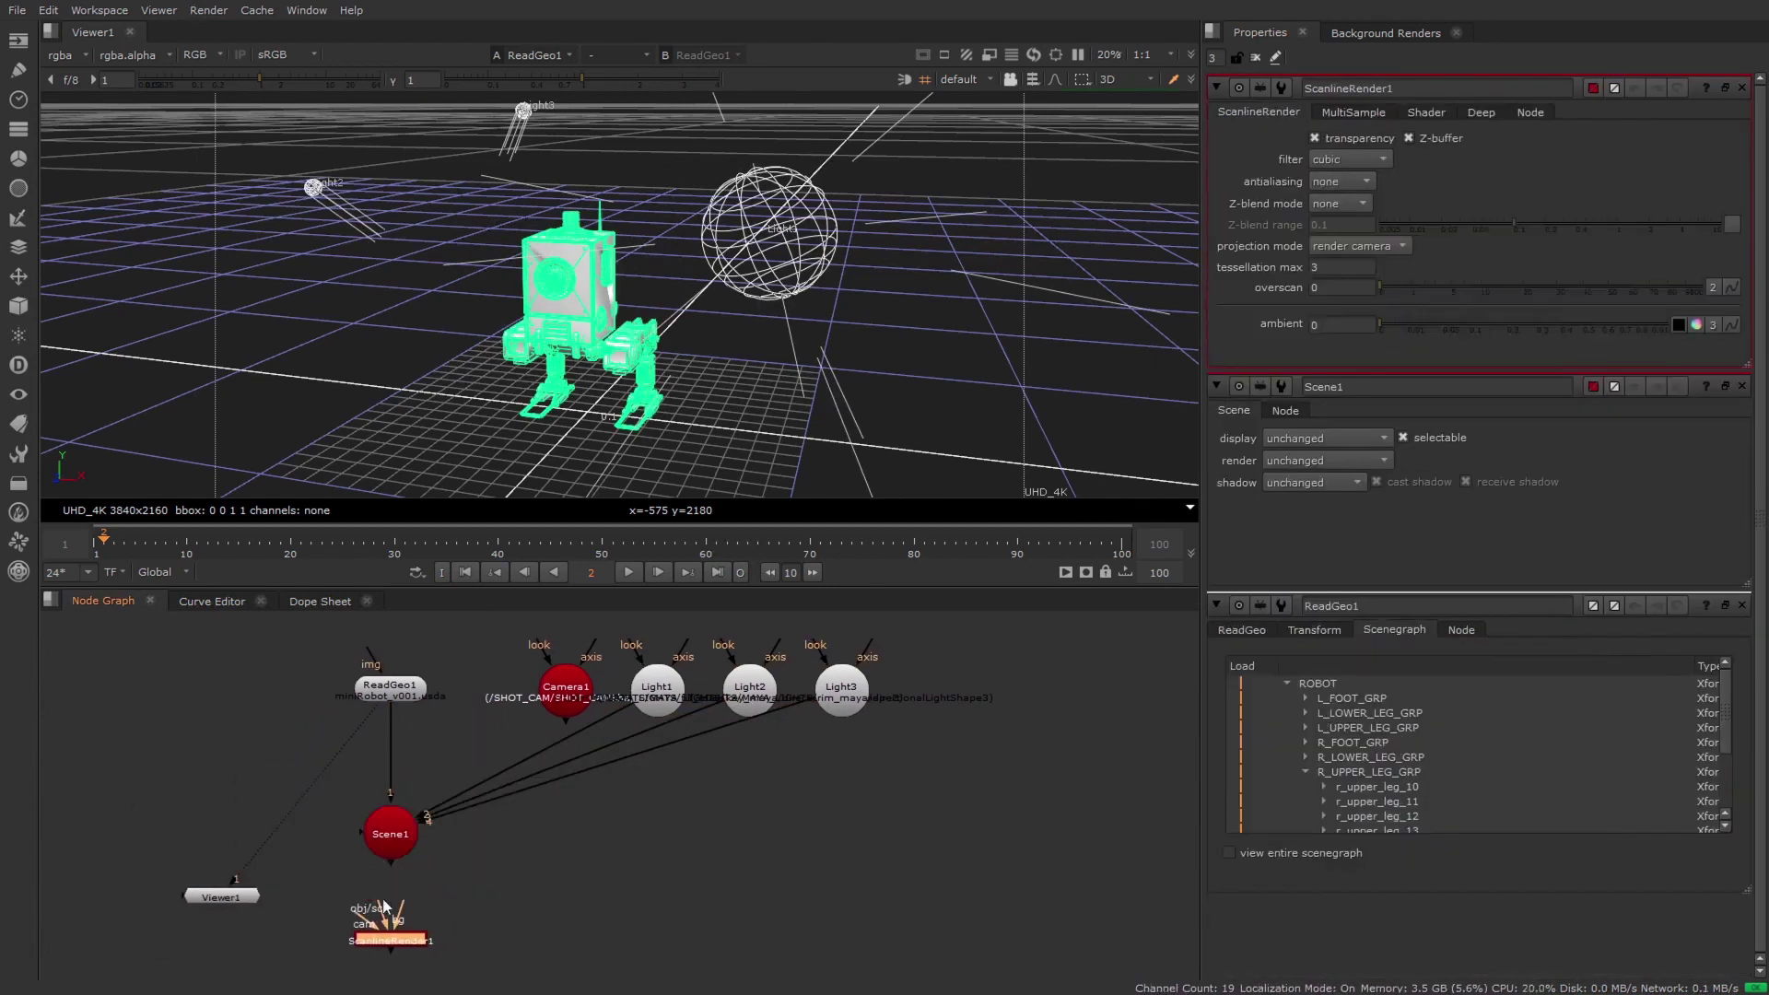
pyautogui.moveTo(567, 698); pyautogui.dragTo(235, 788)
pyautogui.moveTo(210, 898); pyautogui.dragTo(372, 926)
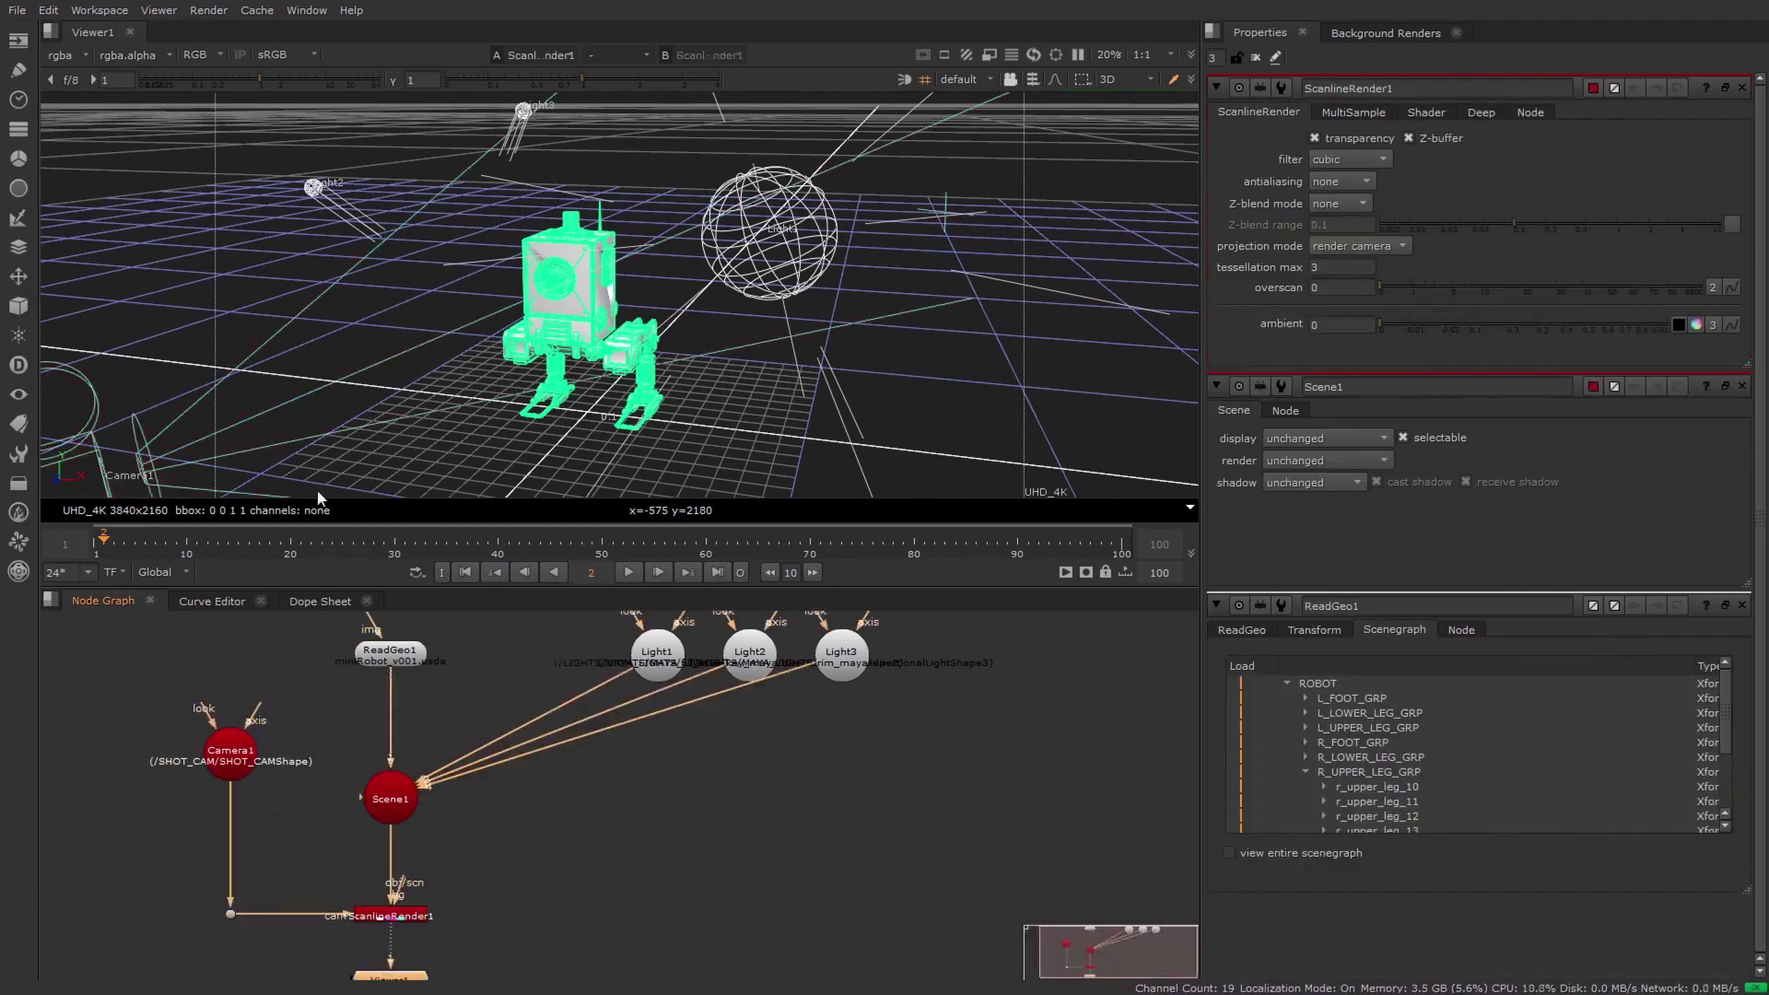
# Load the cameraShape1 USD camera in Camera1, then switch it back to the SHOT_CAM camera
pyautogui.click(286, 241)
pyautogui.keyDown('ctrl'); pyautogui.moveTo(286, 242); pyautogui.dragTo(461, 221); pyautogui.keyUp('ctrl')
pyautogui.scroll(-2, 487, 230)
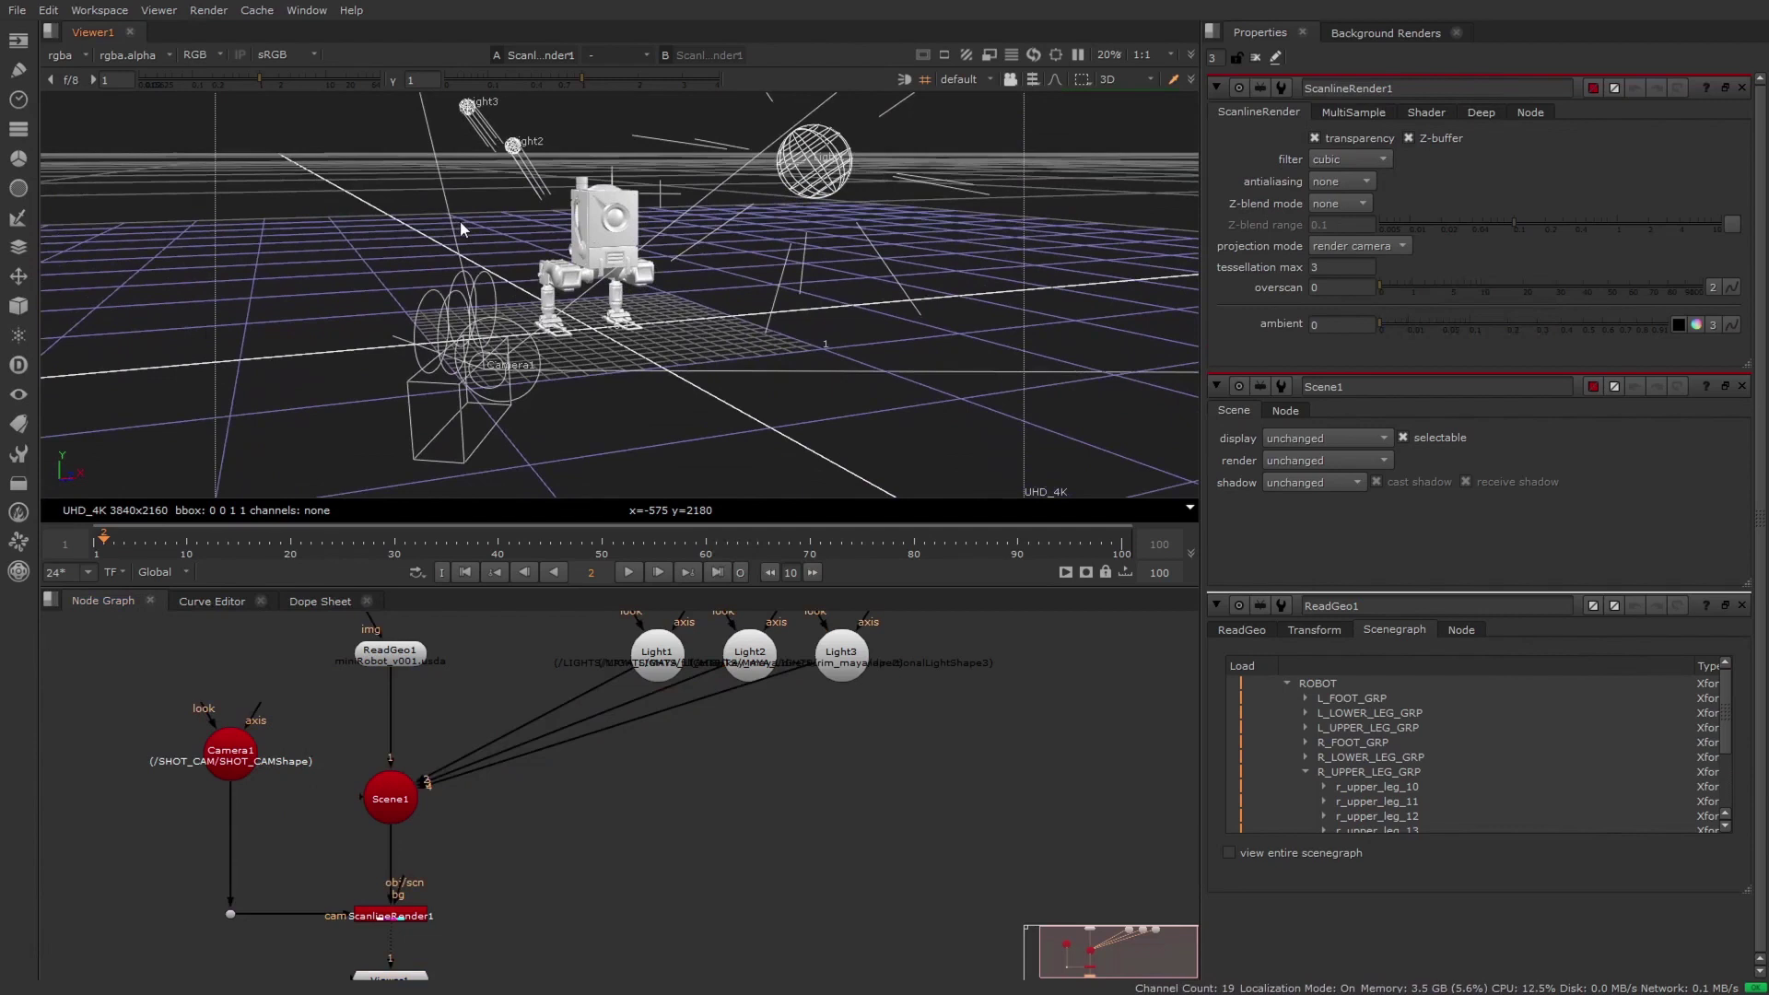
pyautogui.click(231, 755)
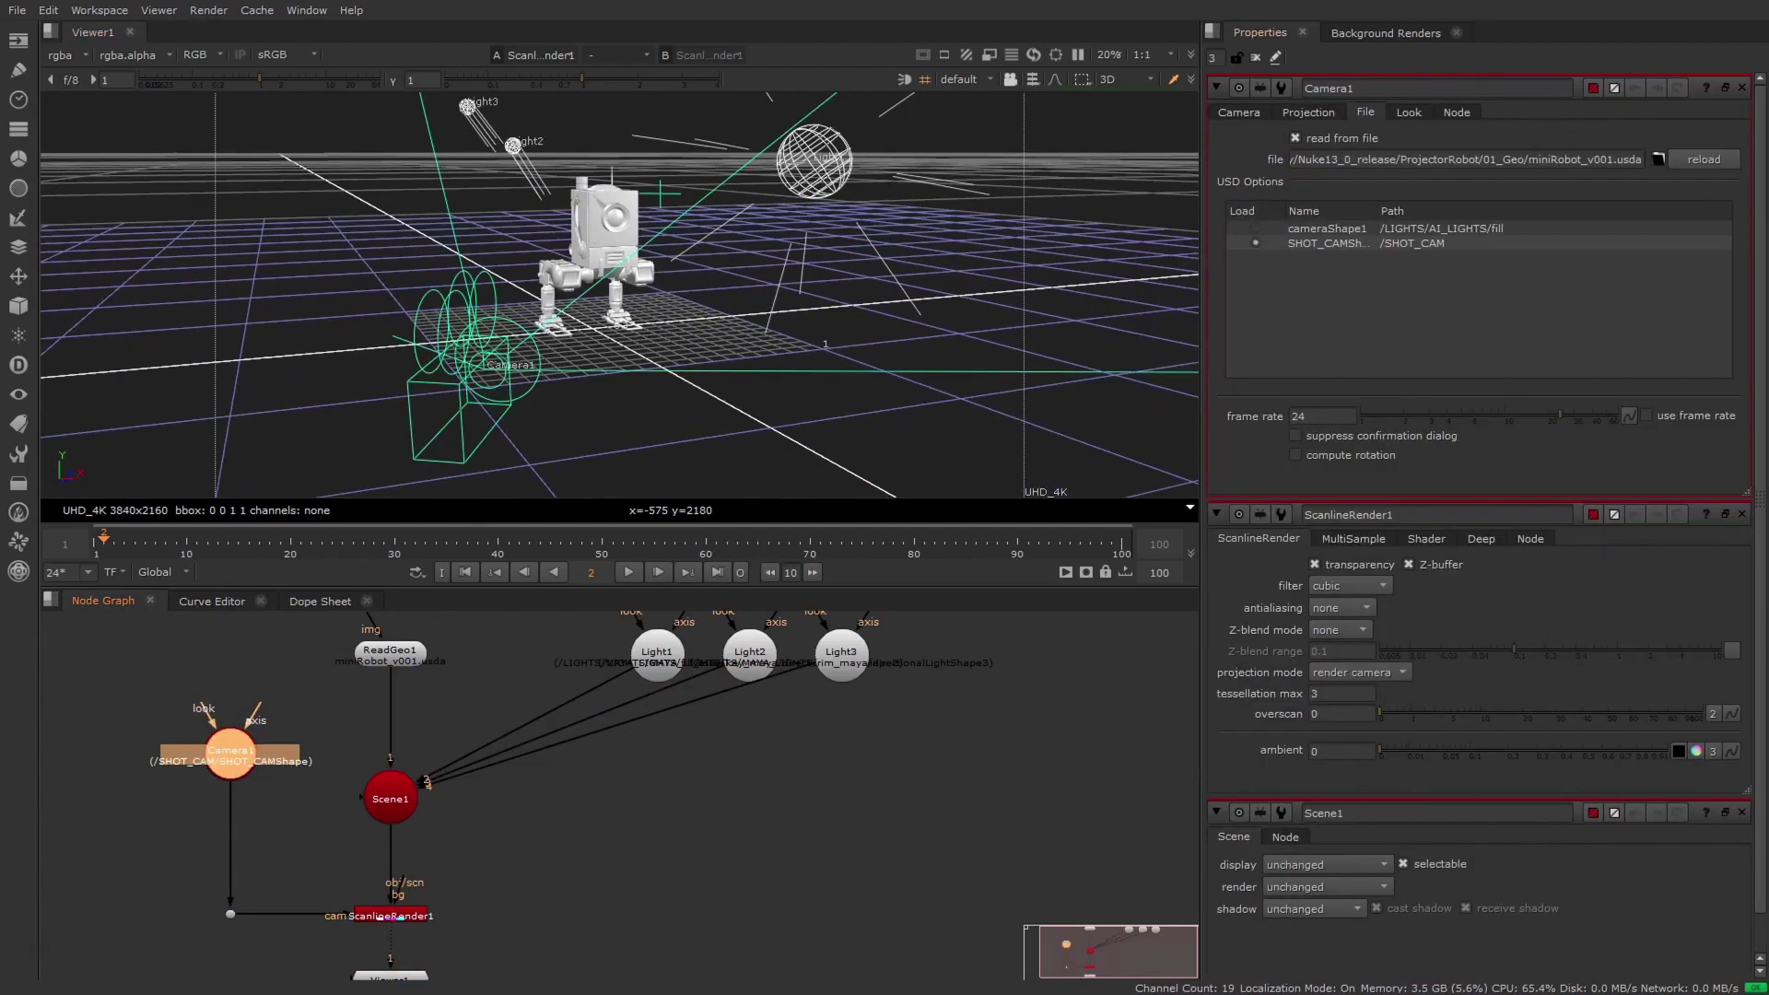
pyautogui.click(1339, 228)
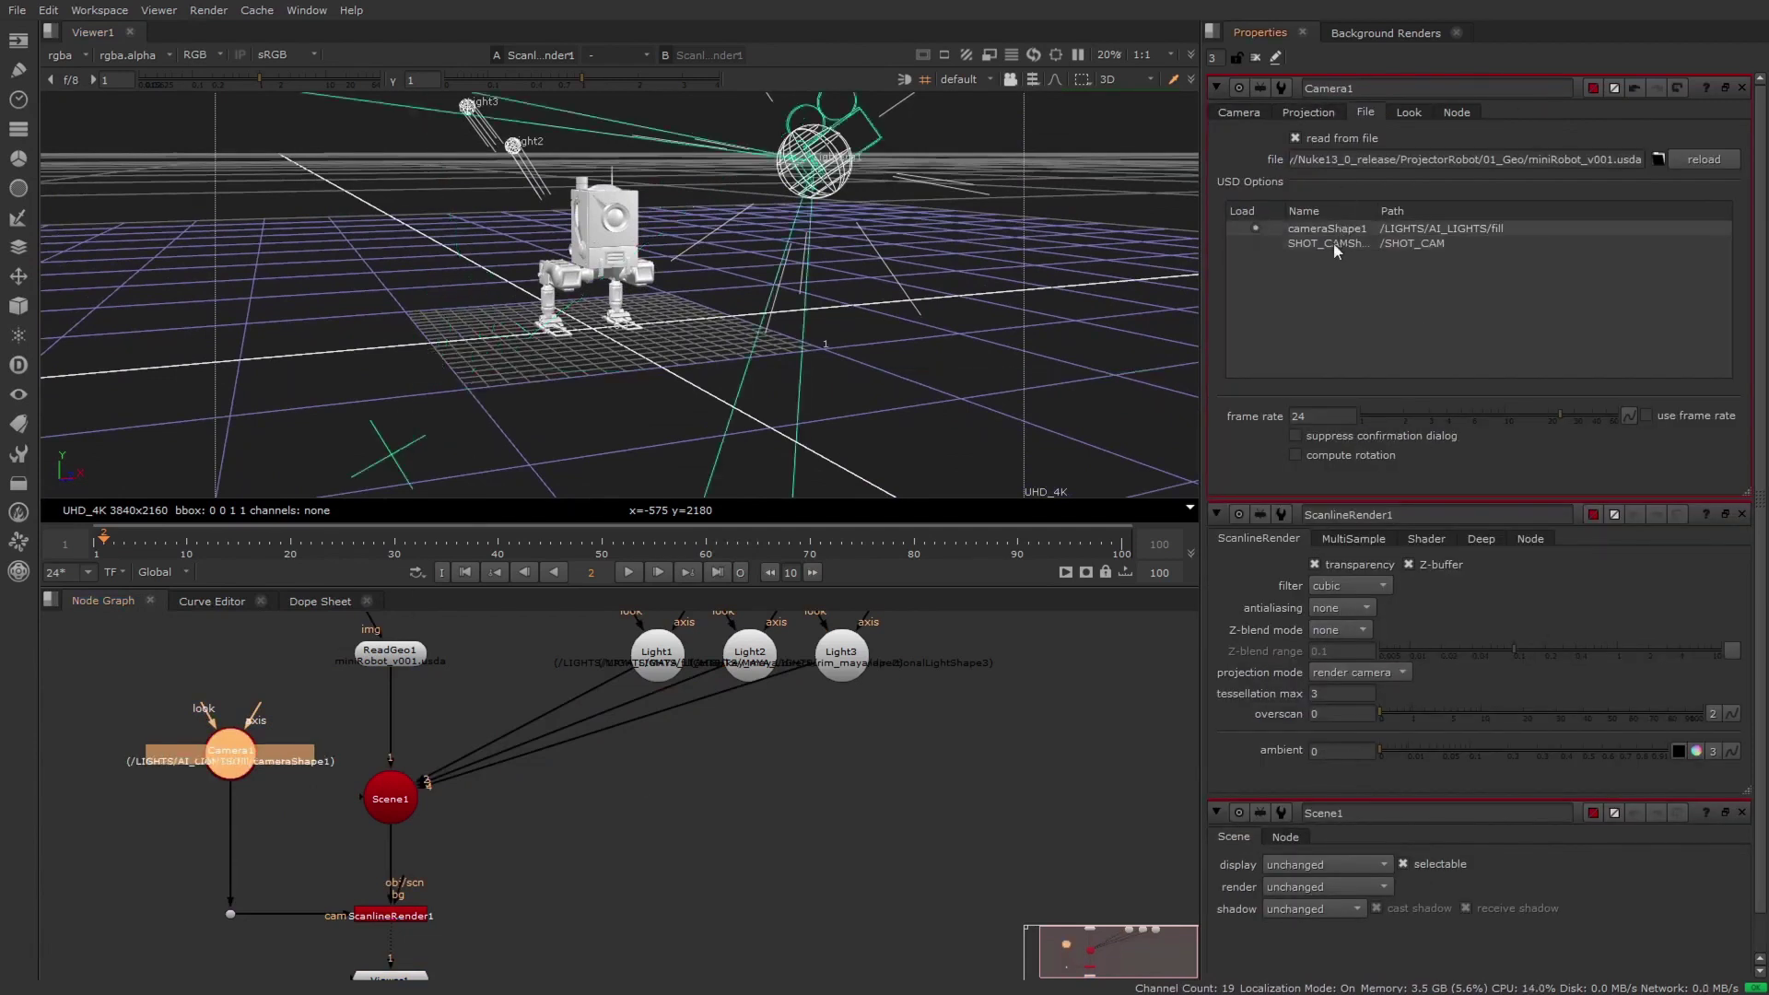
pyautogui.click(1334, 244)
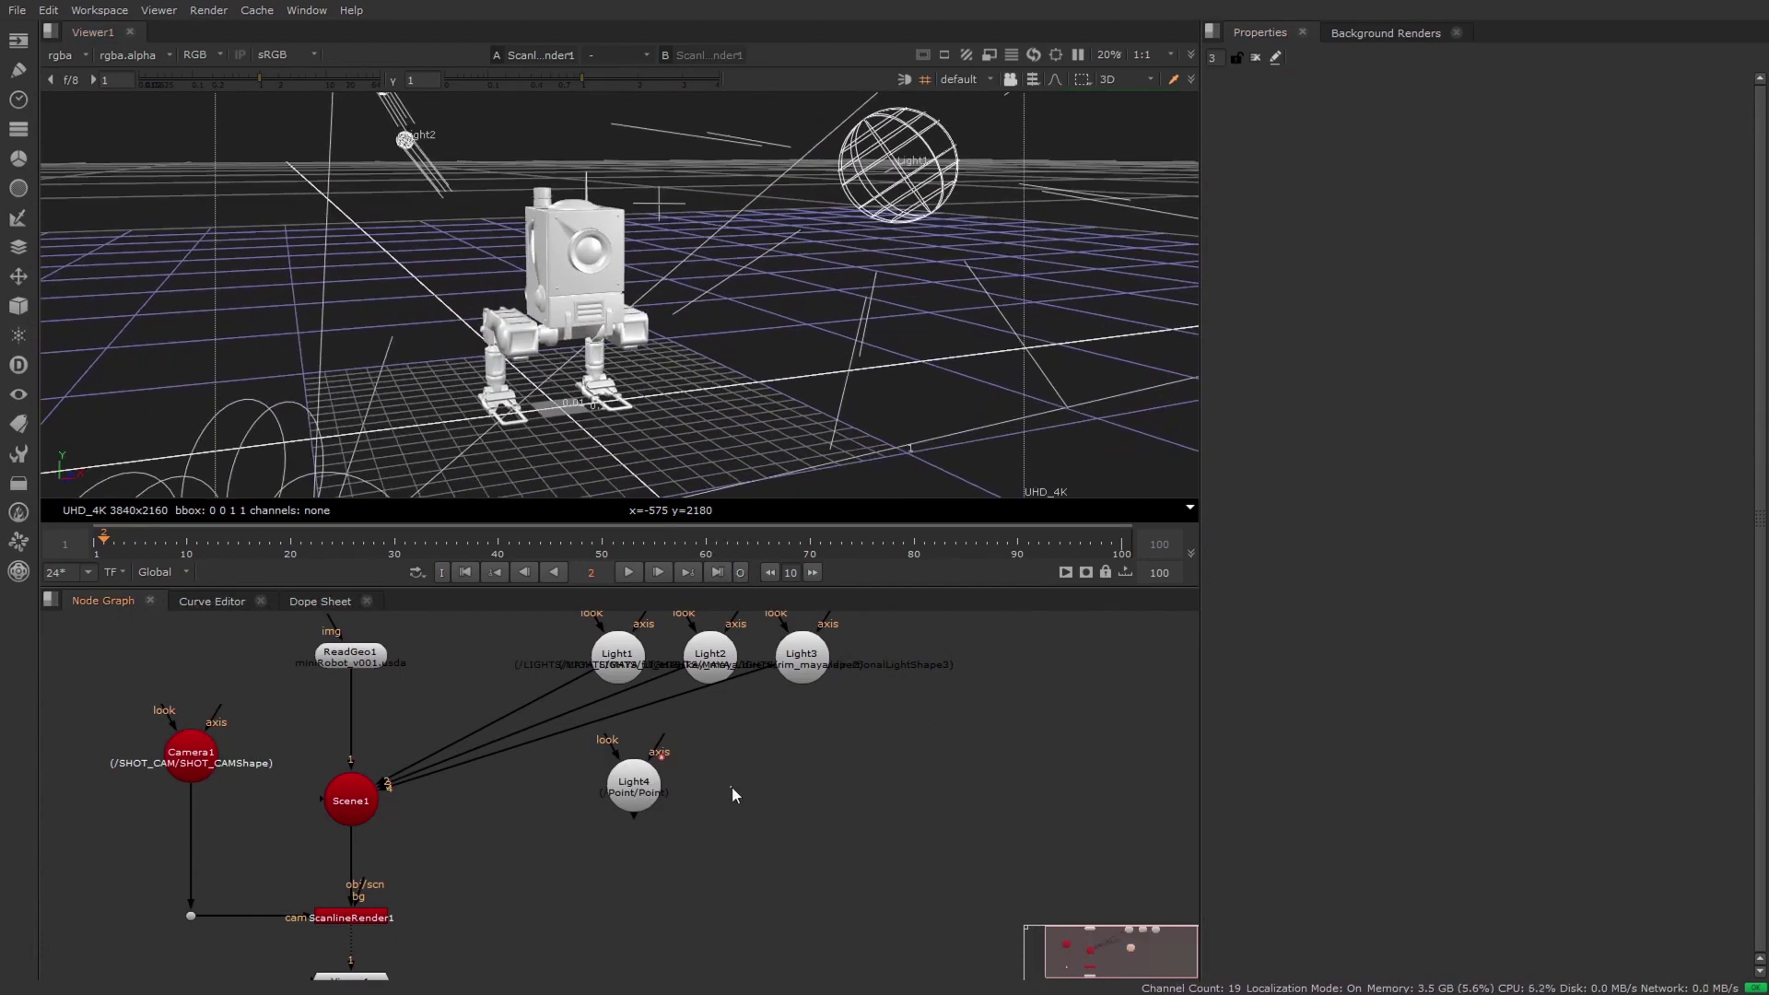
# Add an Axis node beside Light4 and load miniRobot_v001.usda as its source file
pyautogui.press('Tab')
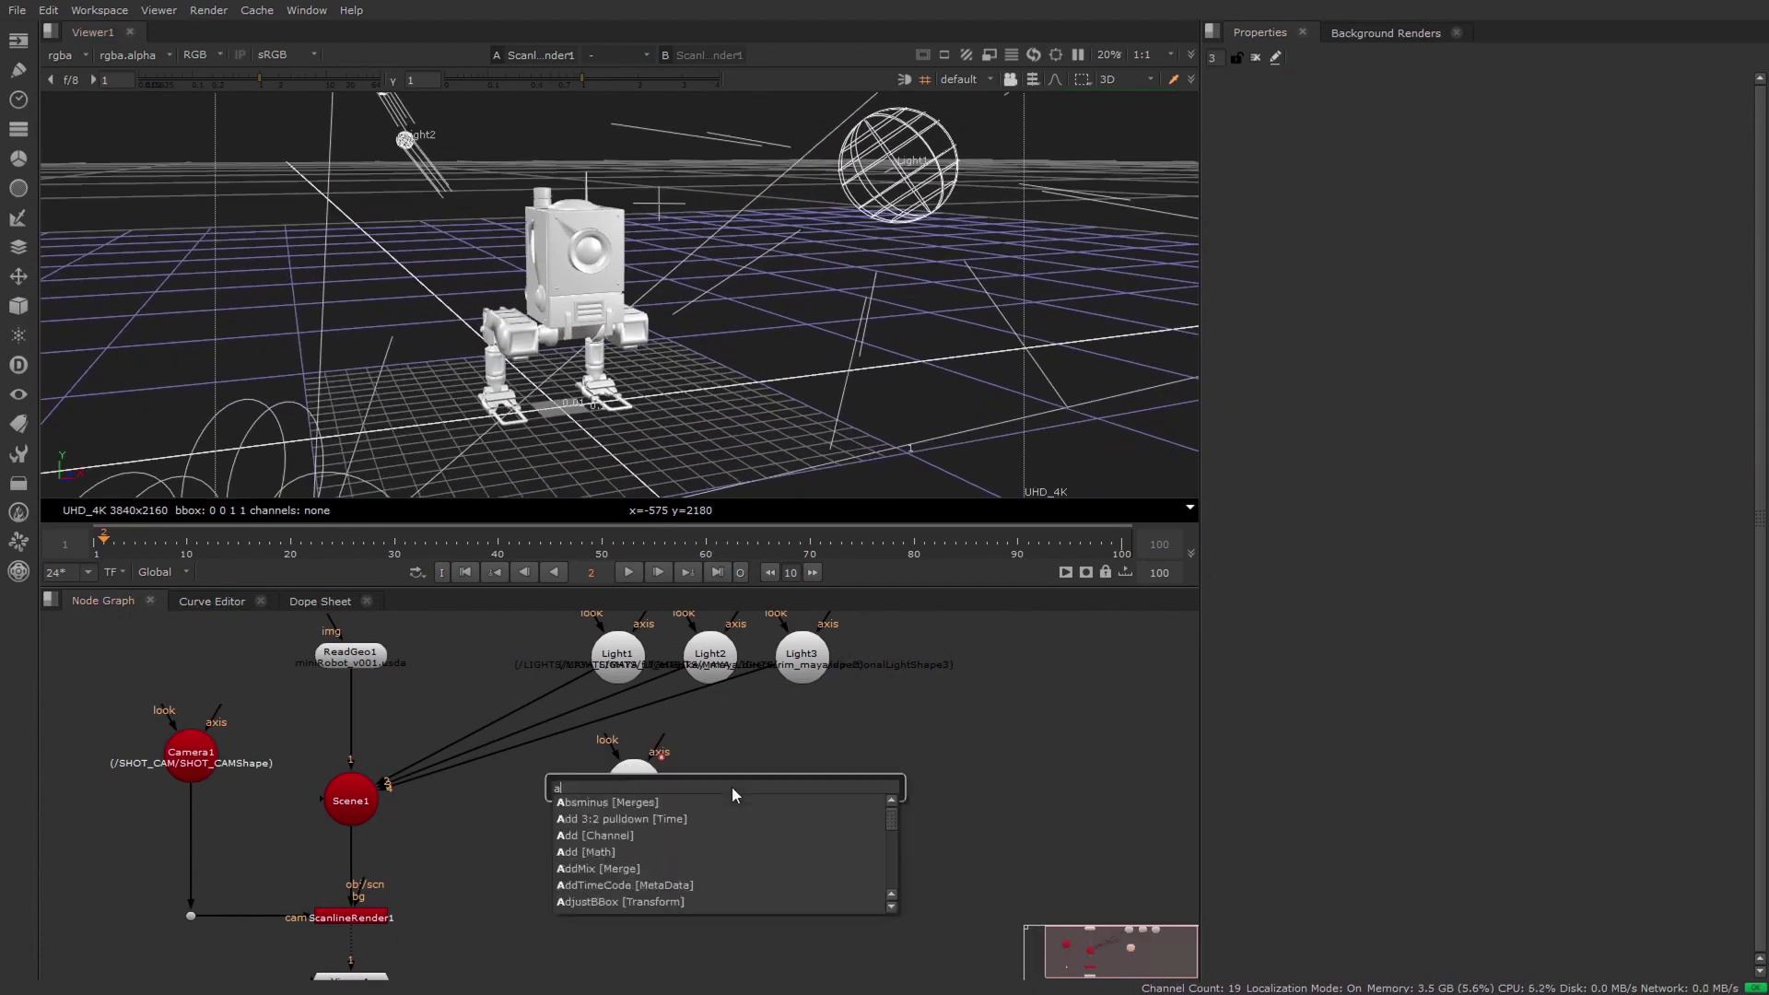
pyautogui.write('axis')
pyautogui.press('Return')
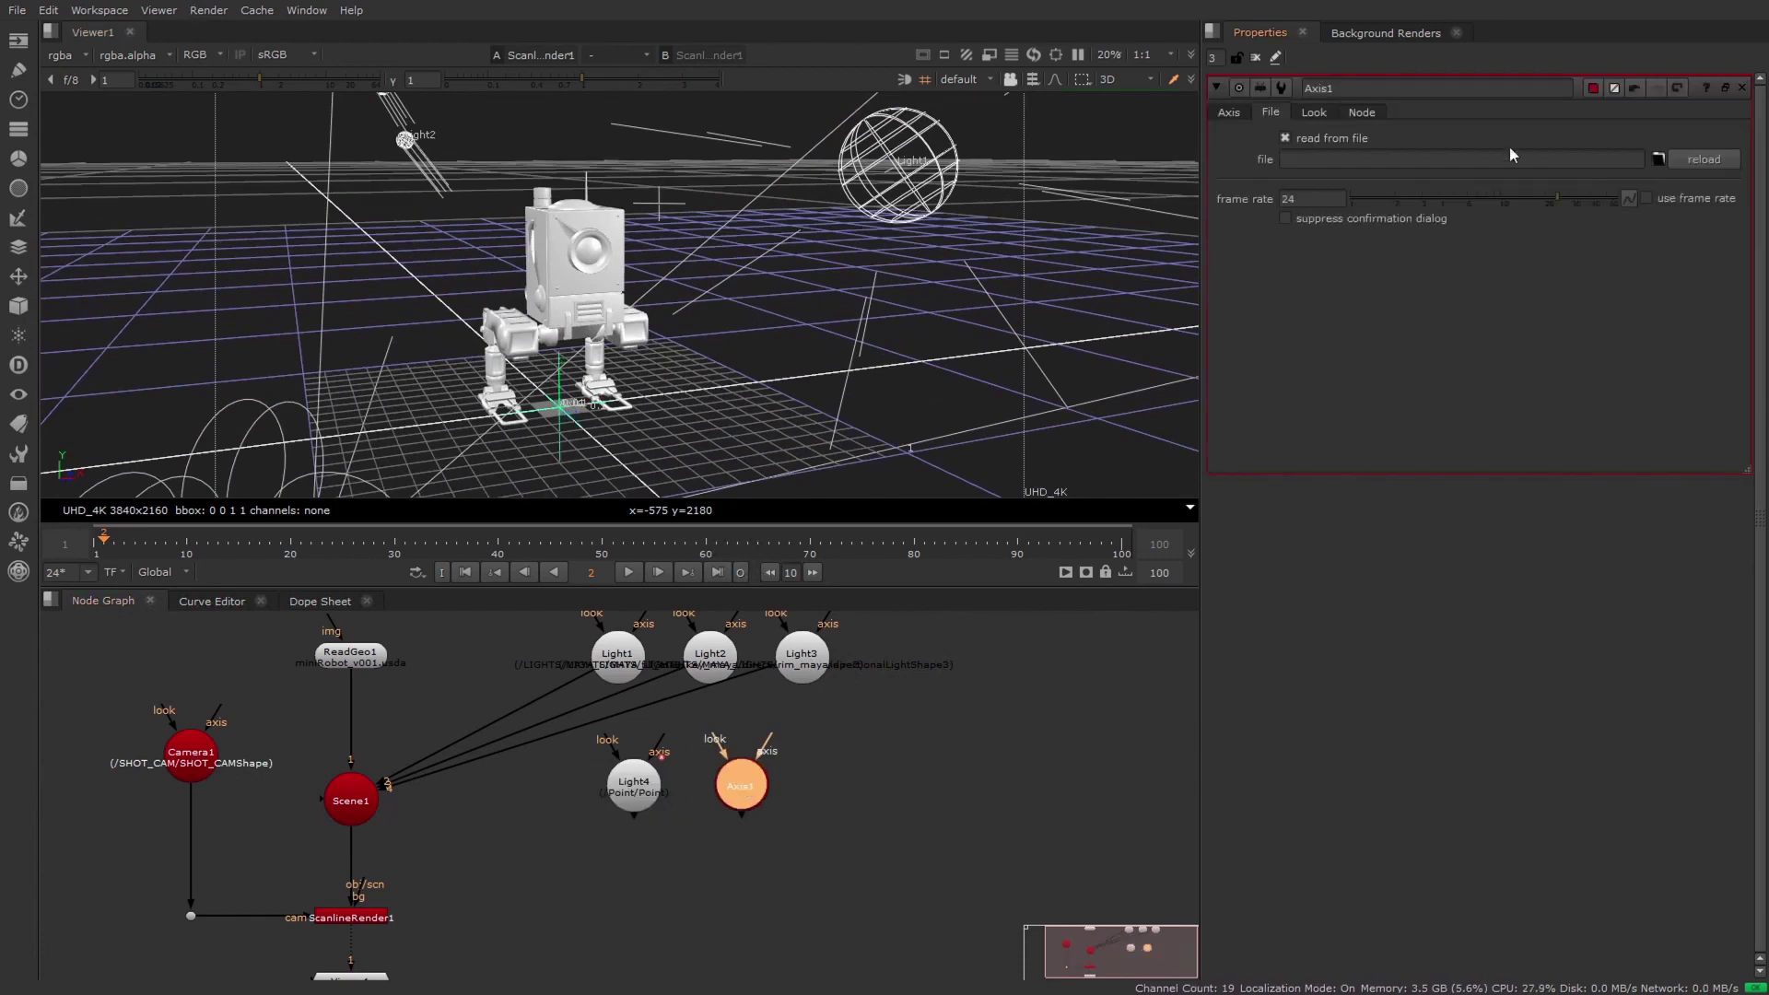
pyautogui.click(1656, 161)
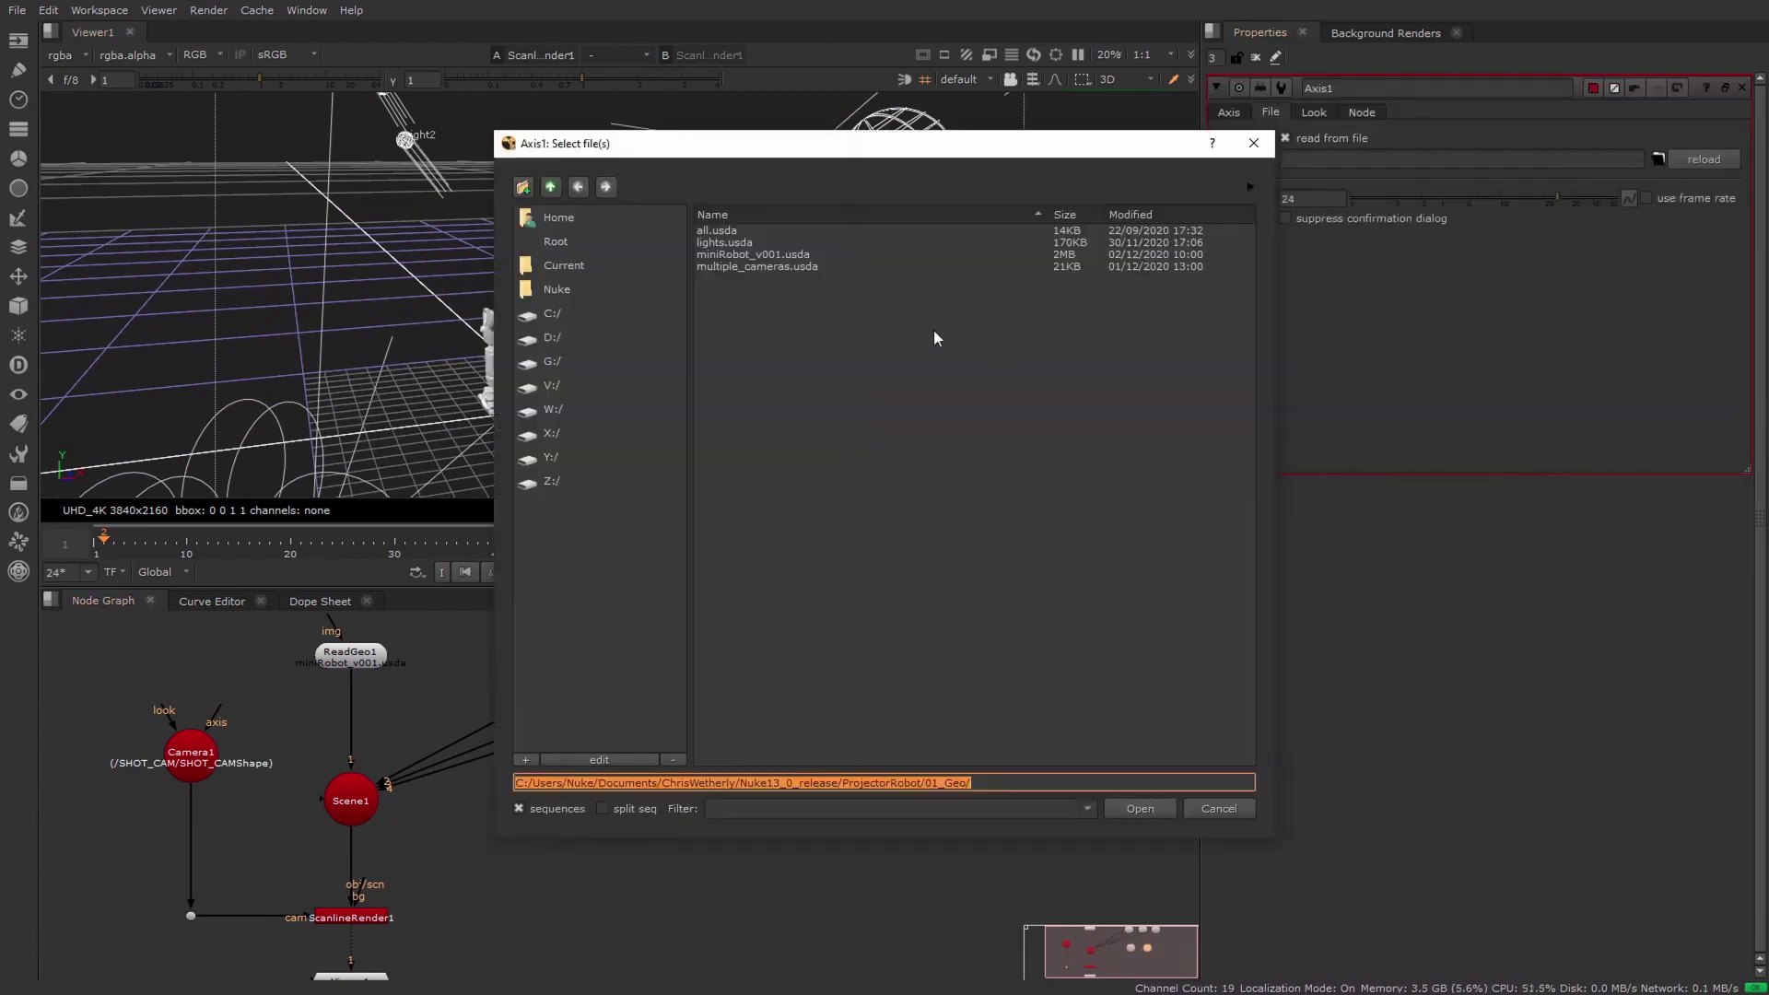
pyautogui.doubleClick(783, 252)
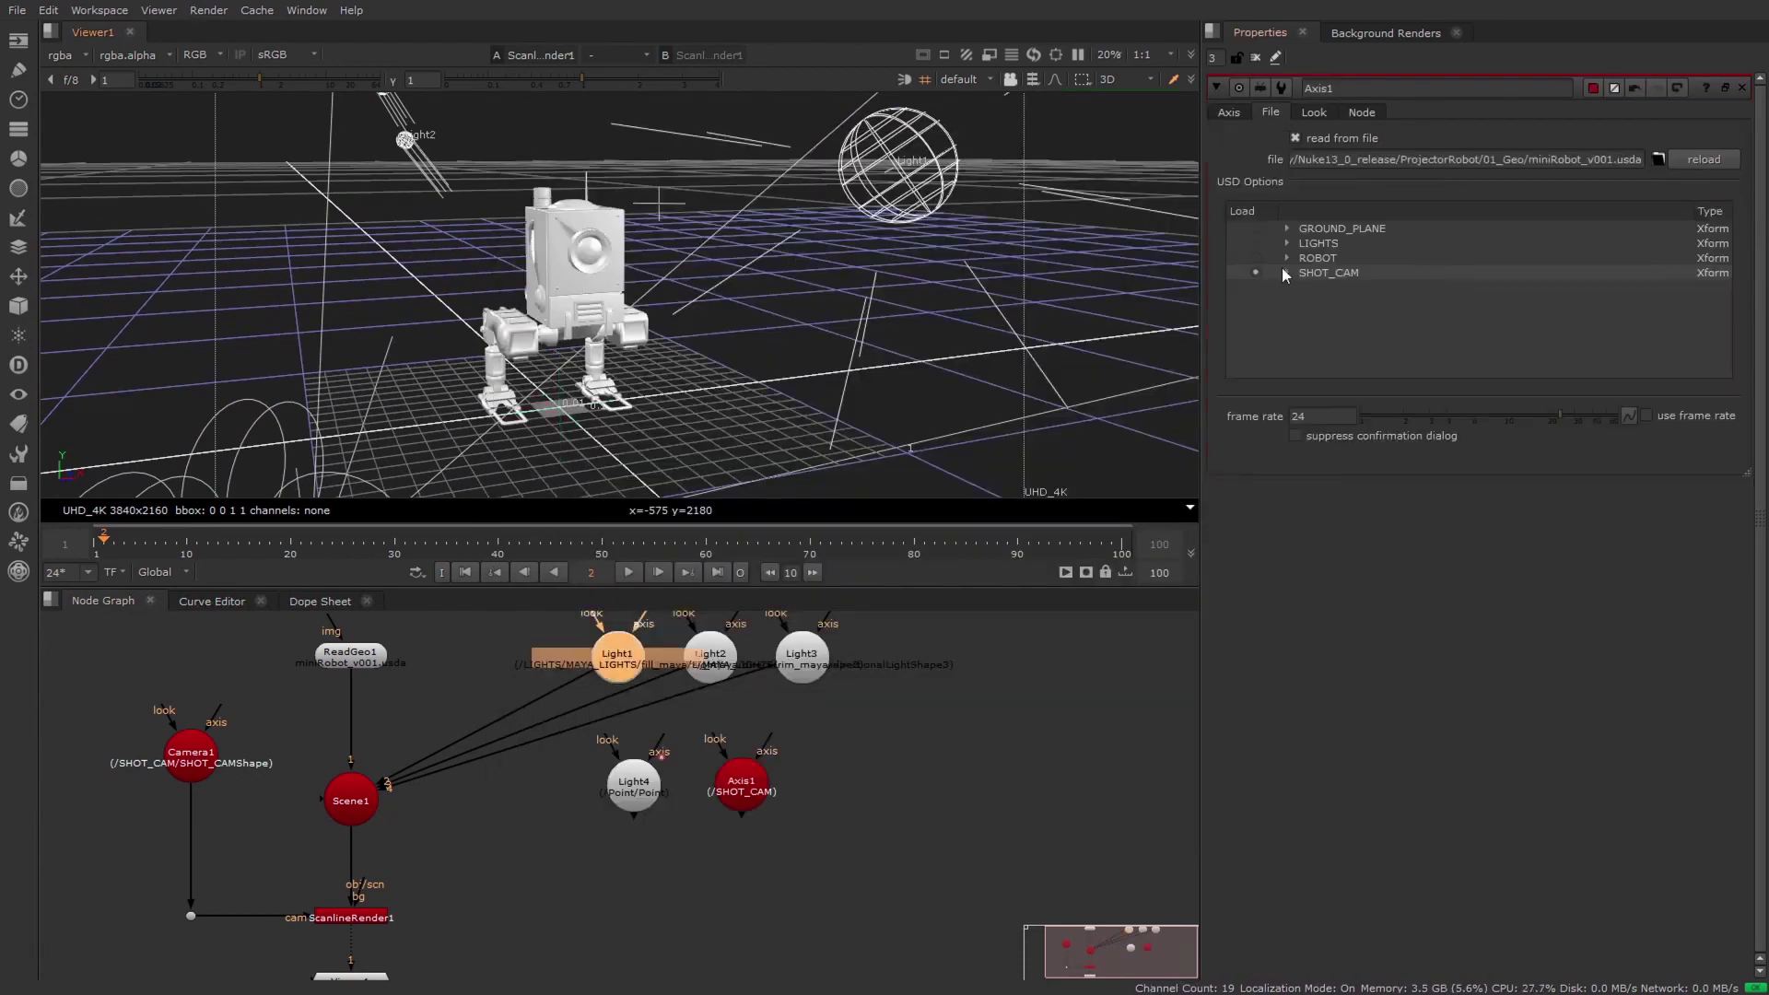
# Expand LIGHTS and MAYA_LIGHTS in Axis1, try several of its light transforms and ROBOT, and load the GROUND_PLANE transform
pyautogui.click(1287, 243)
pyautogui.click(1304, 273)
pyautogui.click(1255, 286)
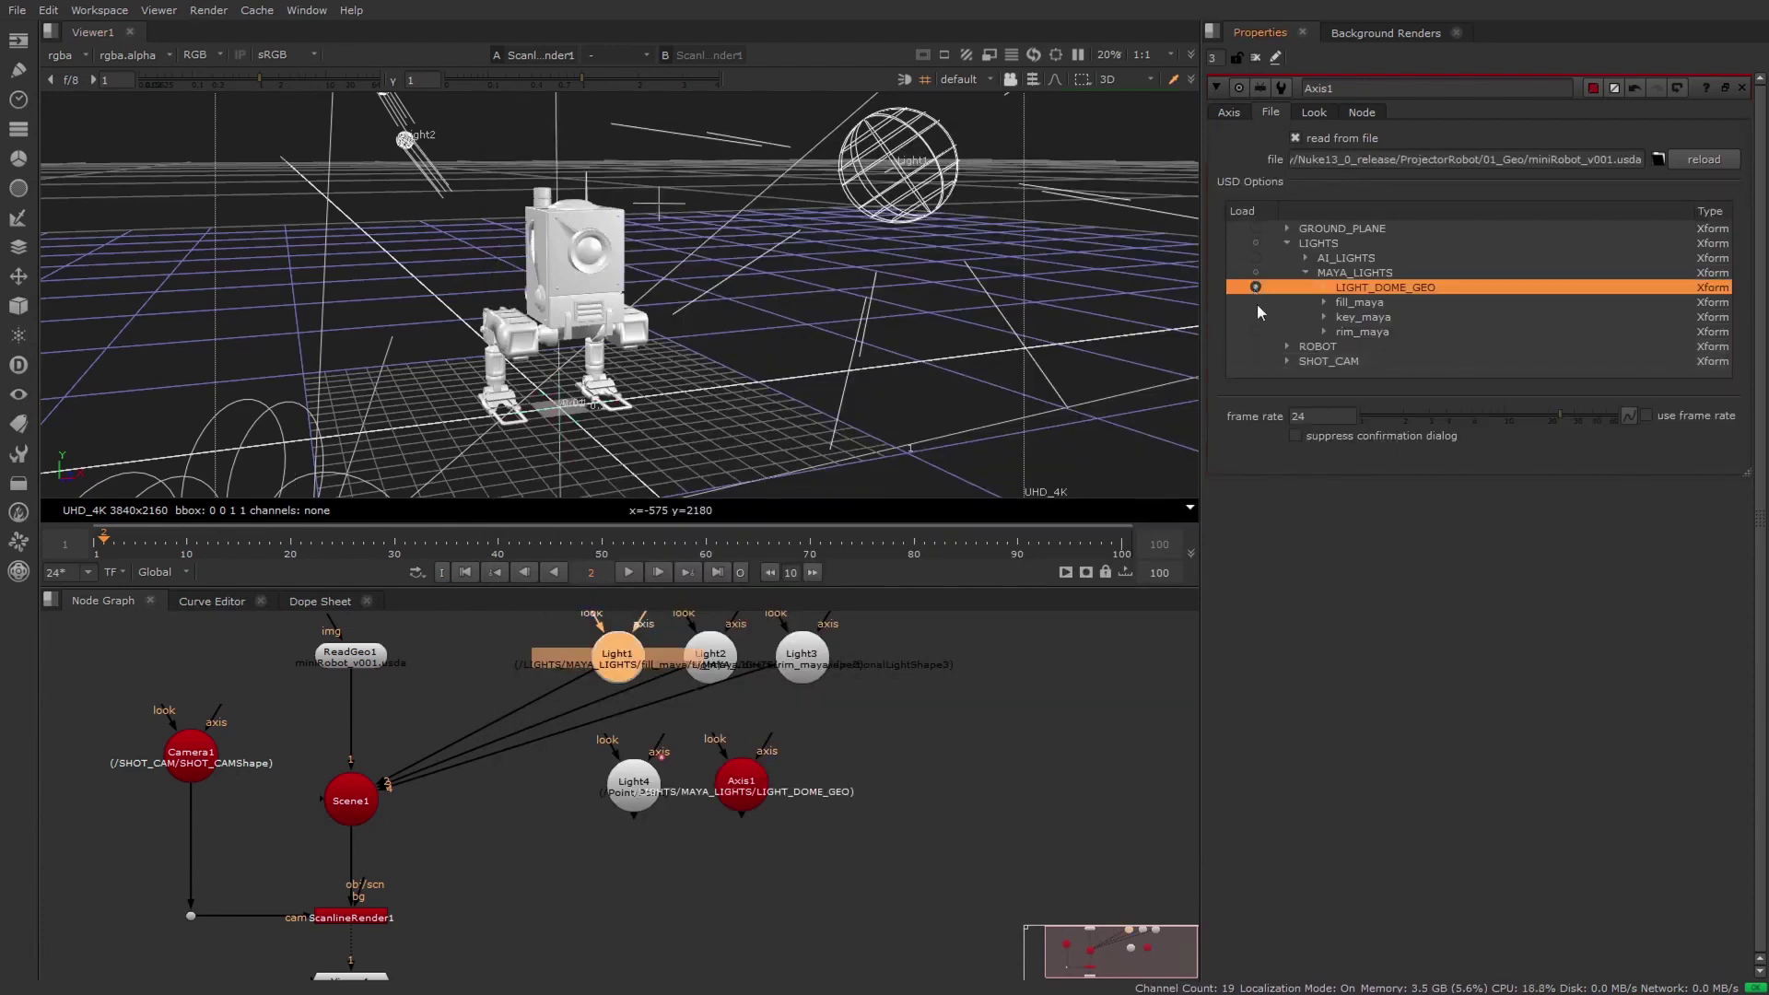
pyautogui.click(1256, 302)
pyautogui.click(1256, 317)
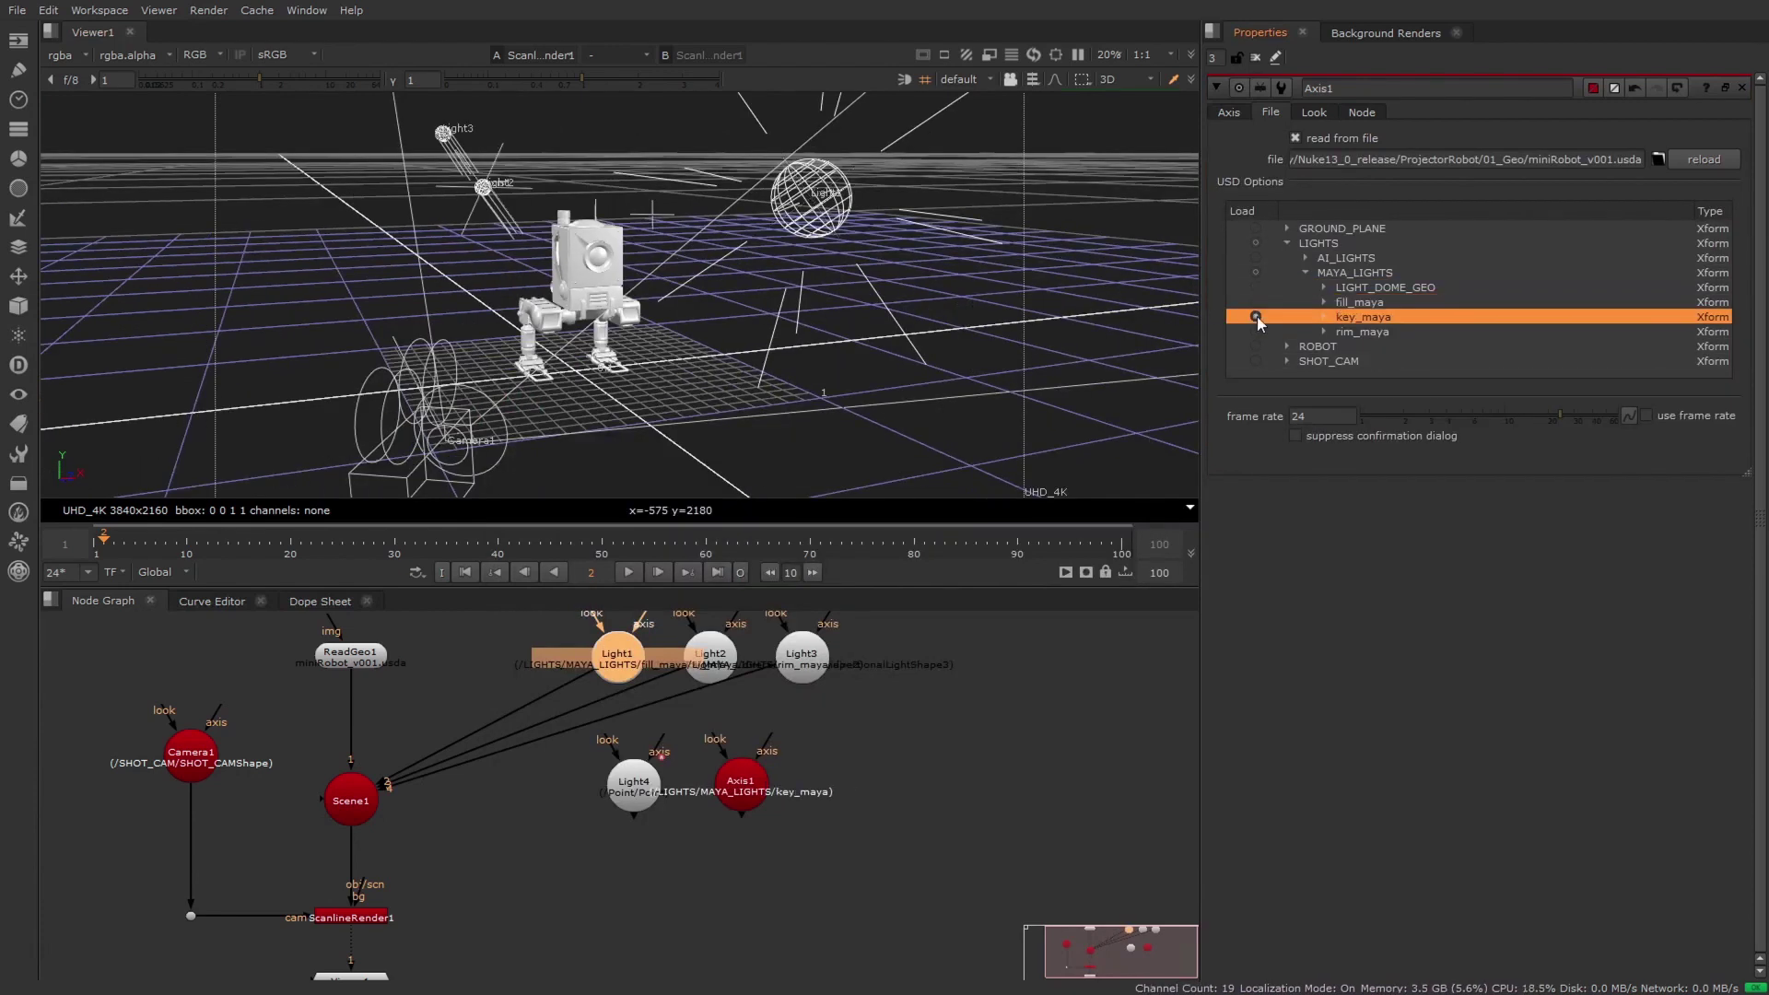
pyautogui.click(1254, 347)
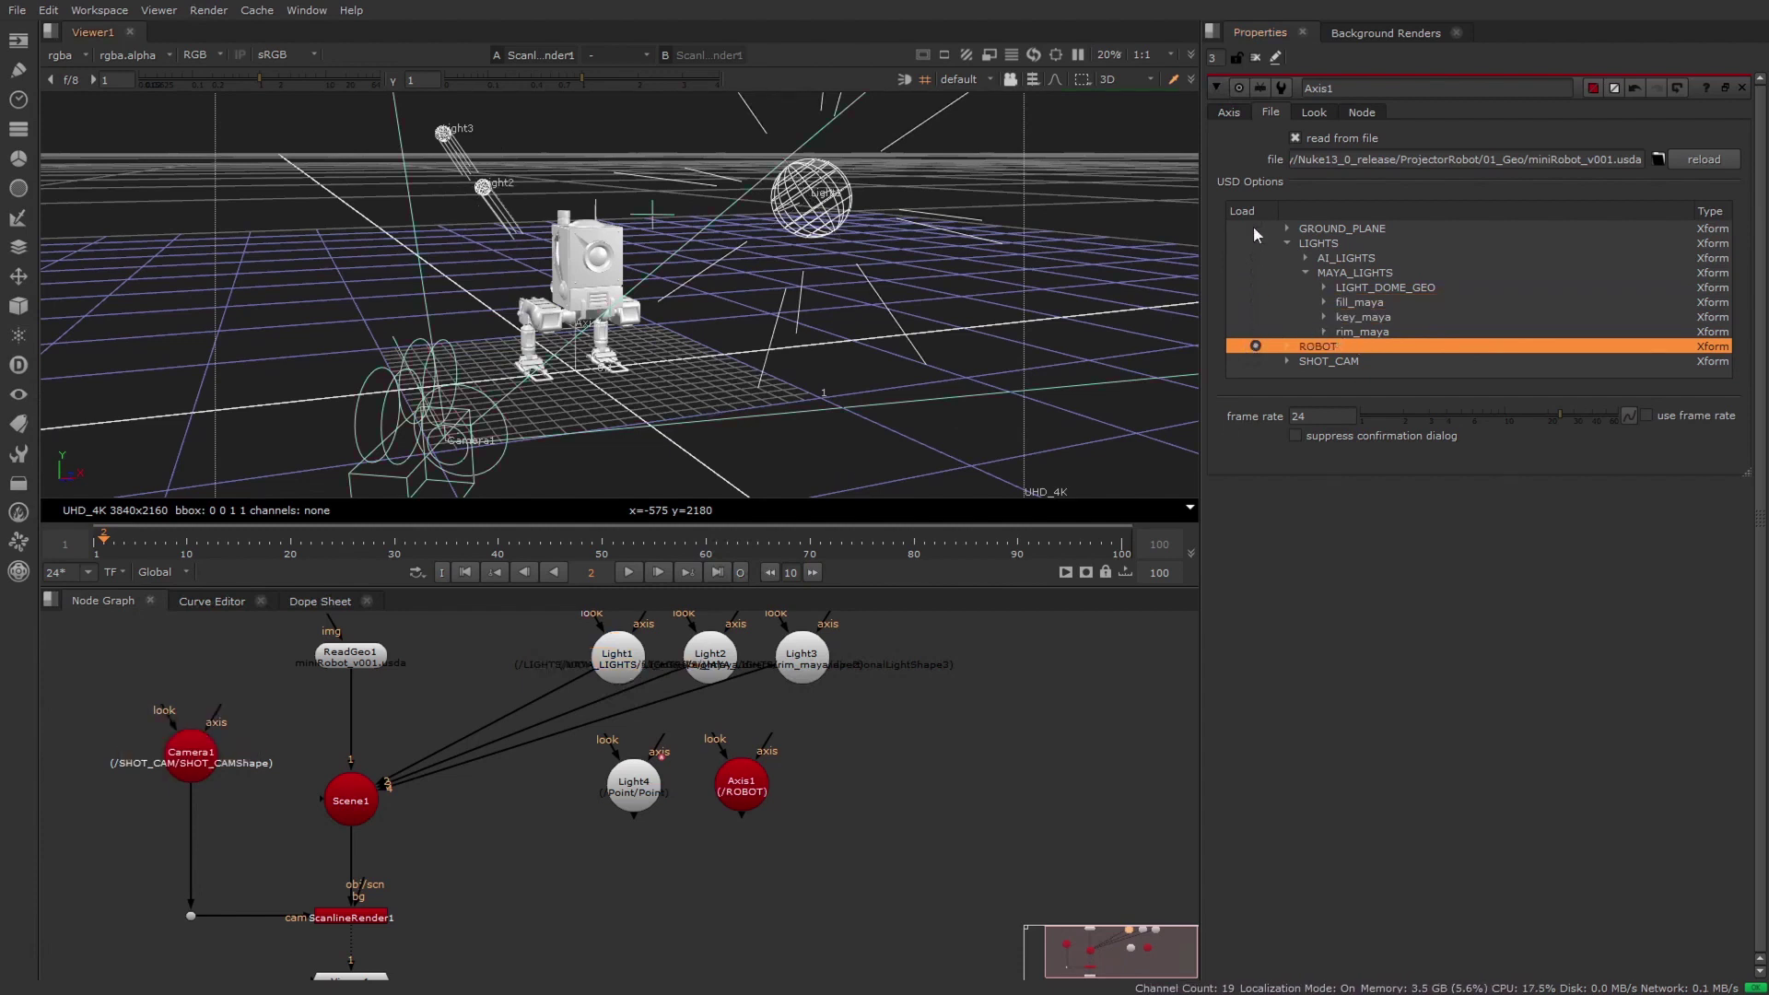
pyautogui.click(1253, 231)
# Close the open node properties and insert a node by searching the node list for "usd"
pyautogui.hotkey('ctrl', 'shift', 'a')
pyautogui.moveTo(442, 658); pyautogui.dragTo(623, 794, button='middle')
pyautogui.press('Tab')
pyautogui.write('usd')
pyautogui.press('BackSpace')
pyautogui.press('Return')
# Box-select the unneeded nodes in the node graph and delete them
pyautogui.moveTo(288, 764); pyautogui.dragTo(537, 710)
pyautogui.click(619, 770)
pyautogui.moveTo(618, 766); pyautogui.dragTo(581, 682, button='middle')
pyautogui.scroll(-2, 580, 682)
pyautogui.moveTo(585, 911); pyautogui.dragTo(483, 733)
pyautogui.press('Delete')
# Search the node list for "usd" again, pick a result and select Camera1
pyautogui.press('Tab')
pyautogui.write('usd')
pyautogui.click(457, 853)
pyautogui.click(404, 809)
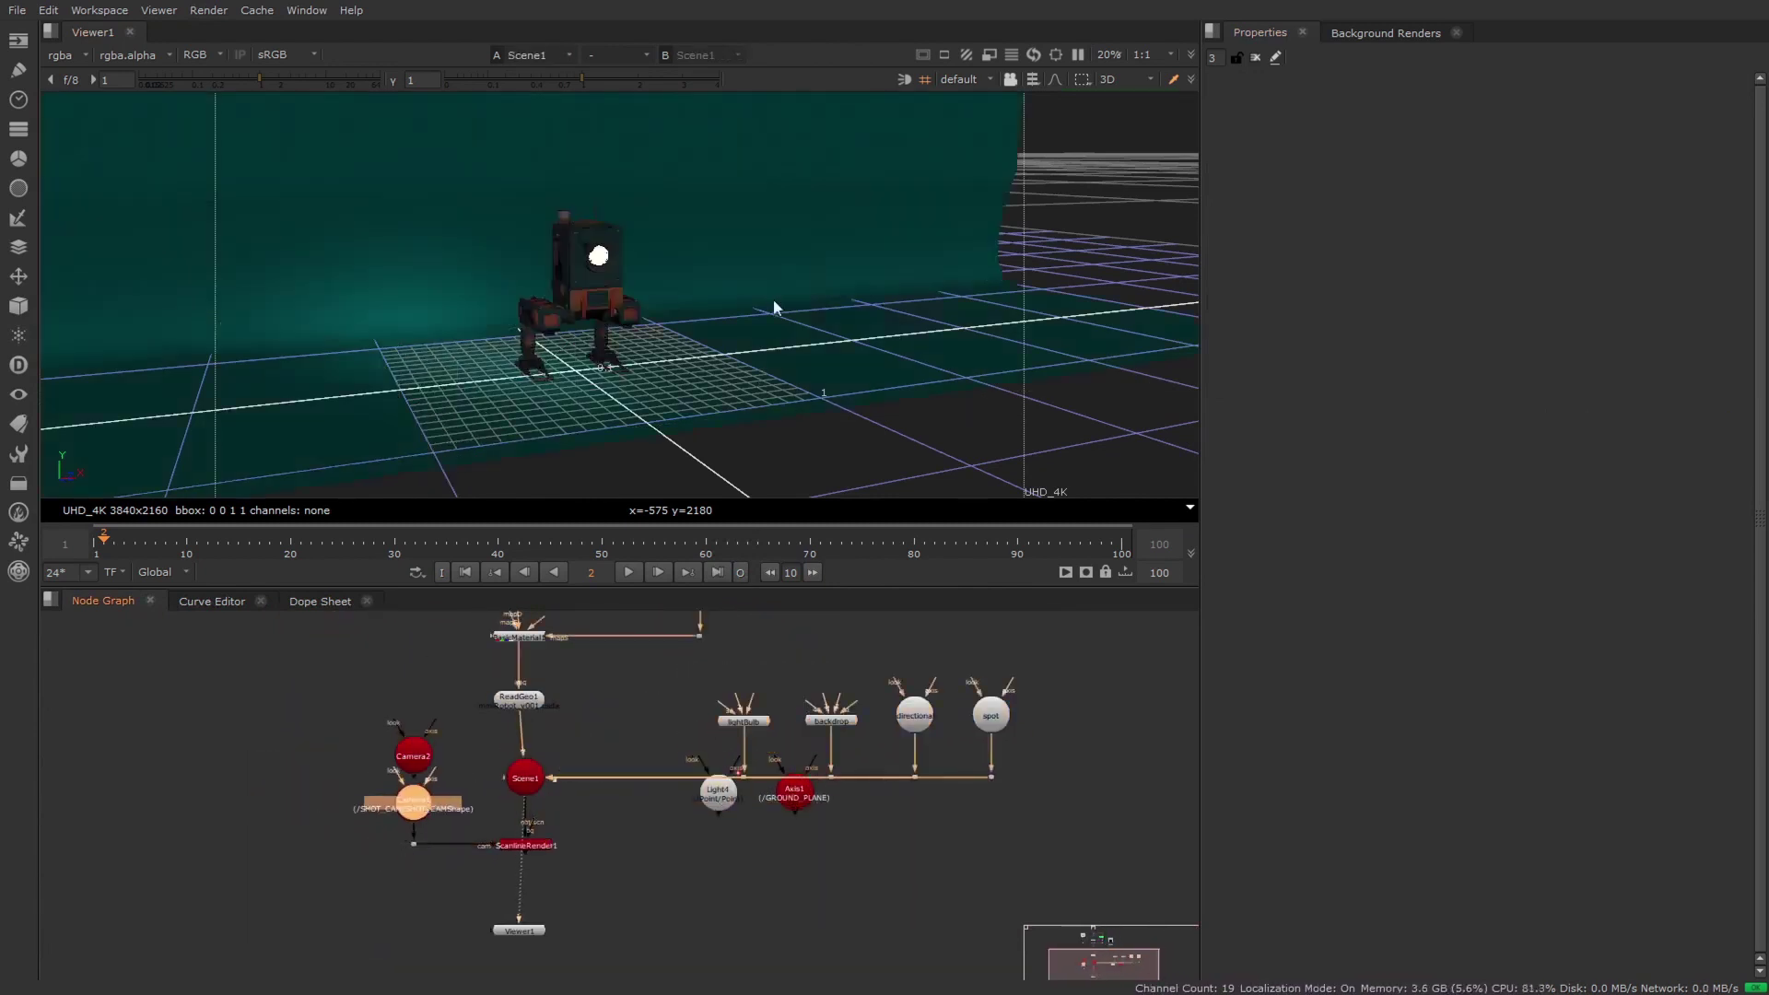
# Inspect the textured robot up close in 3D and view the output of ScanlineRender1
pyautogui.keyDown('ctrl'); pyautogui.moveTo(765, 302); pyautogui.dragTo(693, 334); pyautogui.keyUp('ctrl')
pyautogui.scroll(3, 694, 335)
pyautogui.click(539, 844)
pyautogui.press('1')
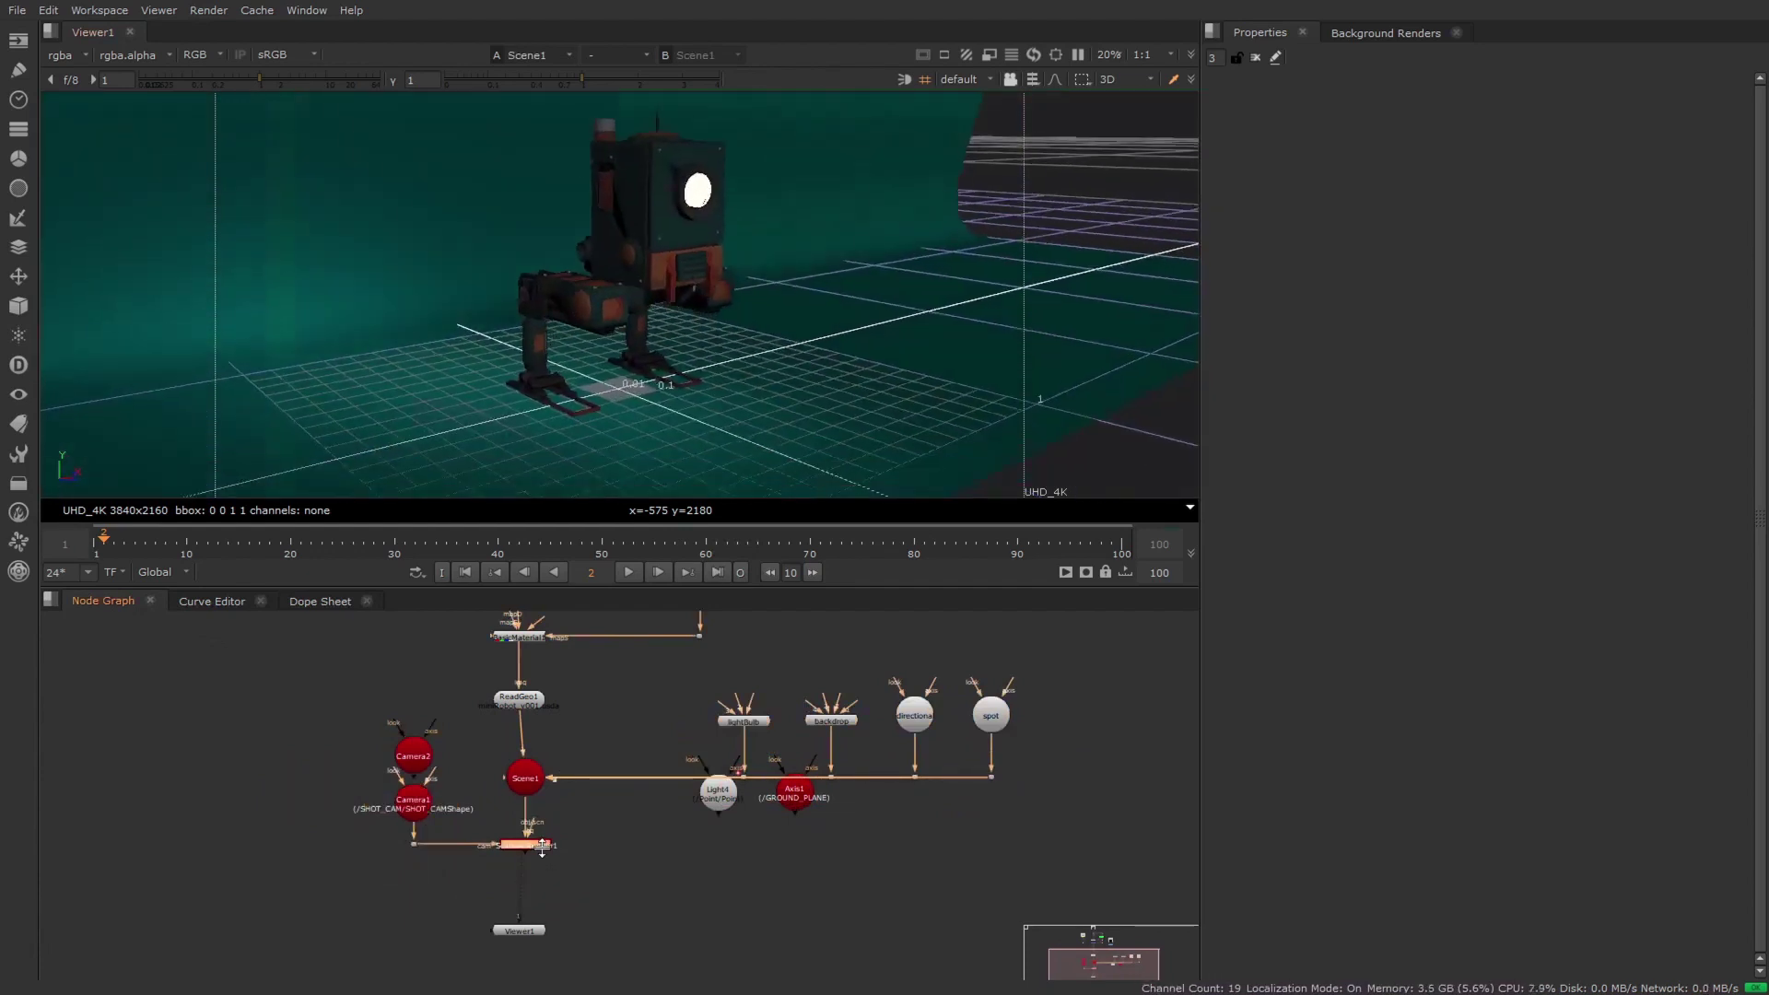
# Line up Scene1 beneath ReadGeo1 and open the Camera1 properties
pyautogui.click(603, 892)
pyautogui.moveTo(525, 778); pyautogui.dragTo(519, 779)
pyautogui.doubleClick(412, 802)
pyautogui.click(1308, 228)
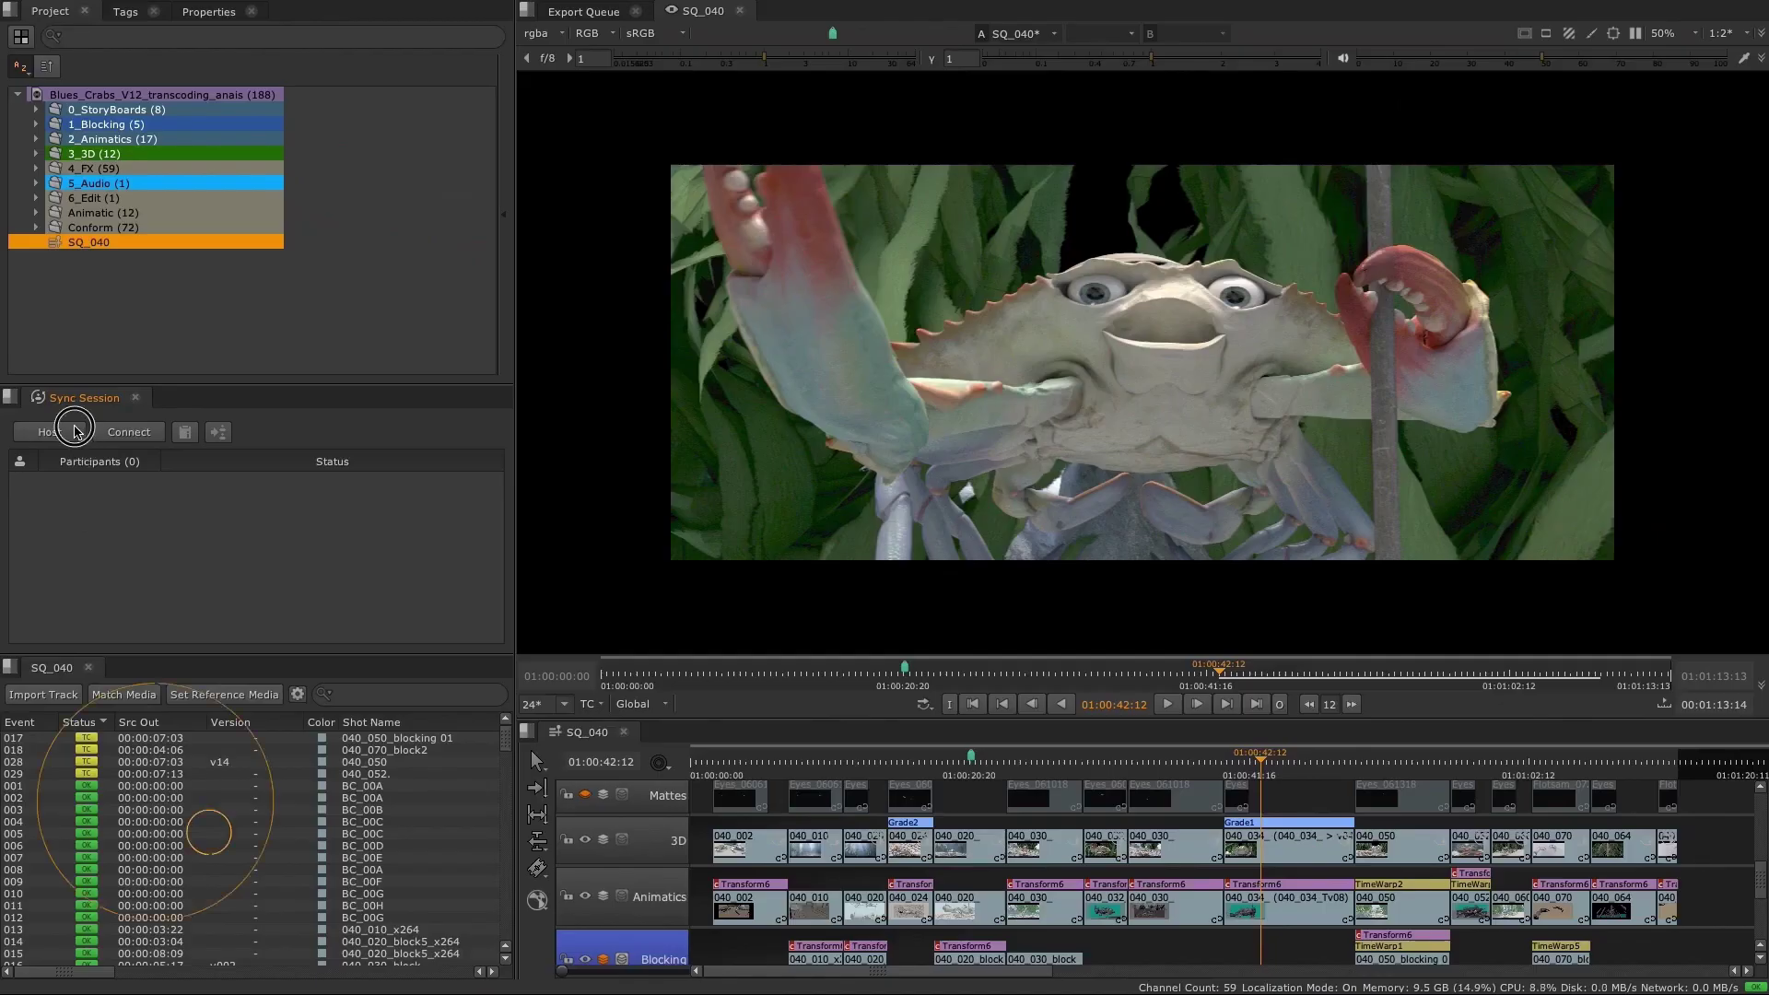
# In Nuke Studio, host a sync session on 192.168.0.21, port 45125, under the host's name
pyautogui.click(49, 432)
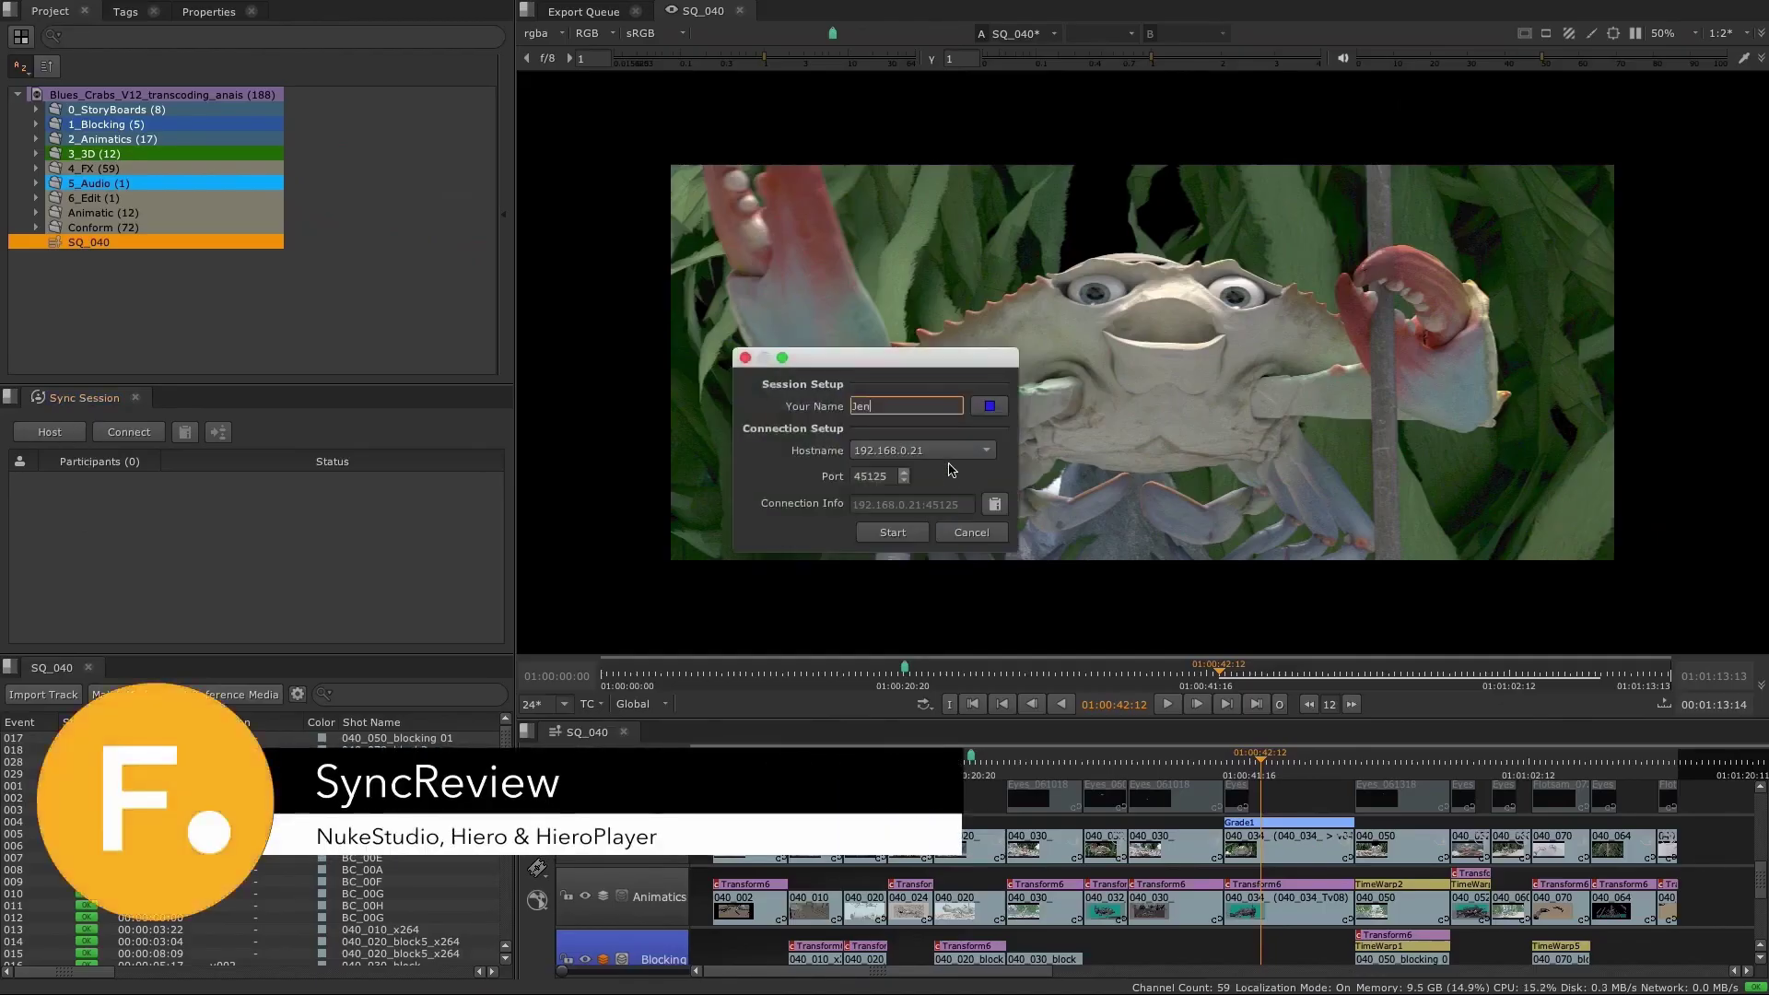
pyautogui.click(916, 536)
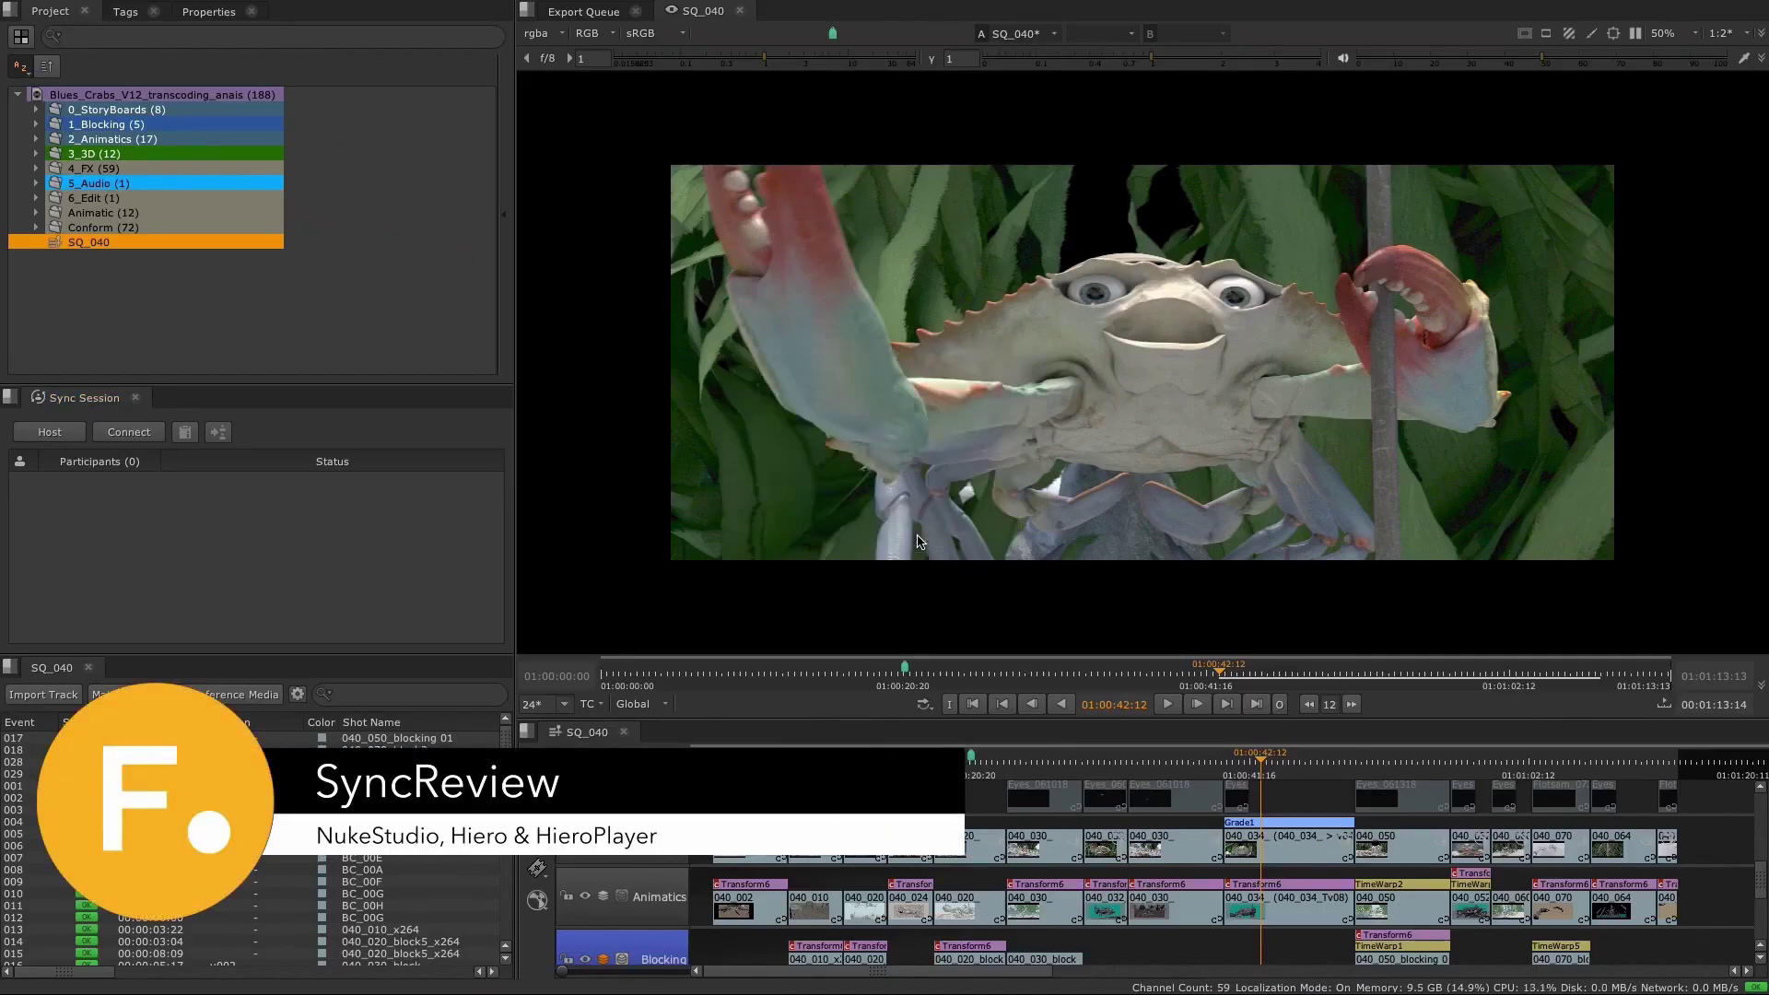
pyautogui.click(23, 510)
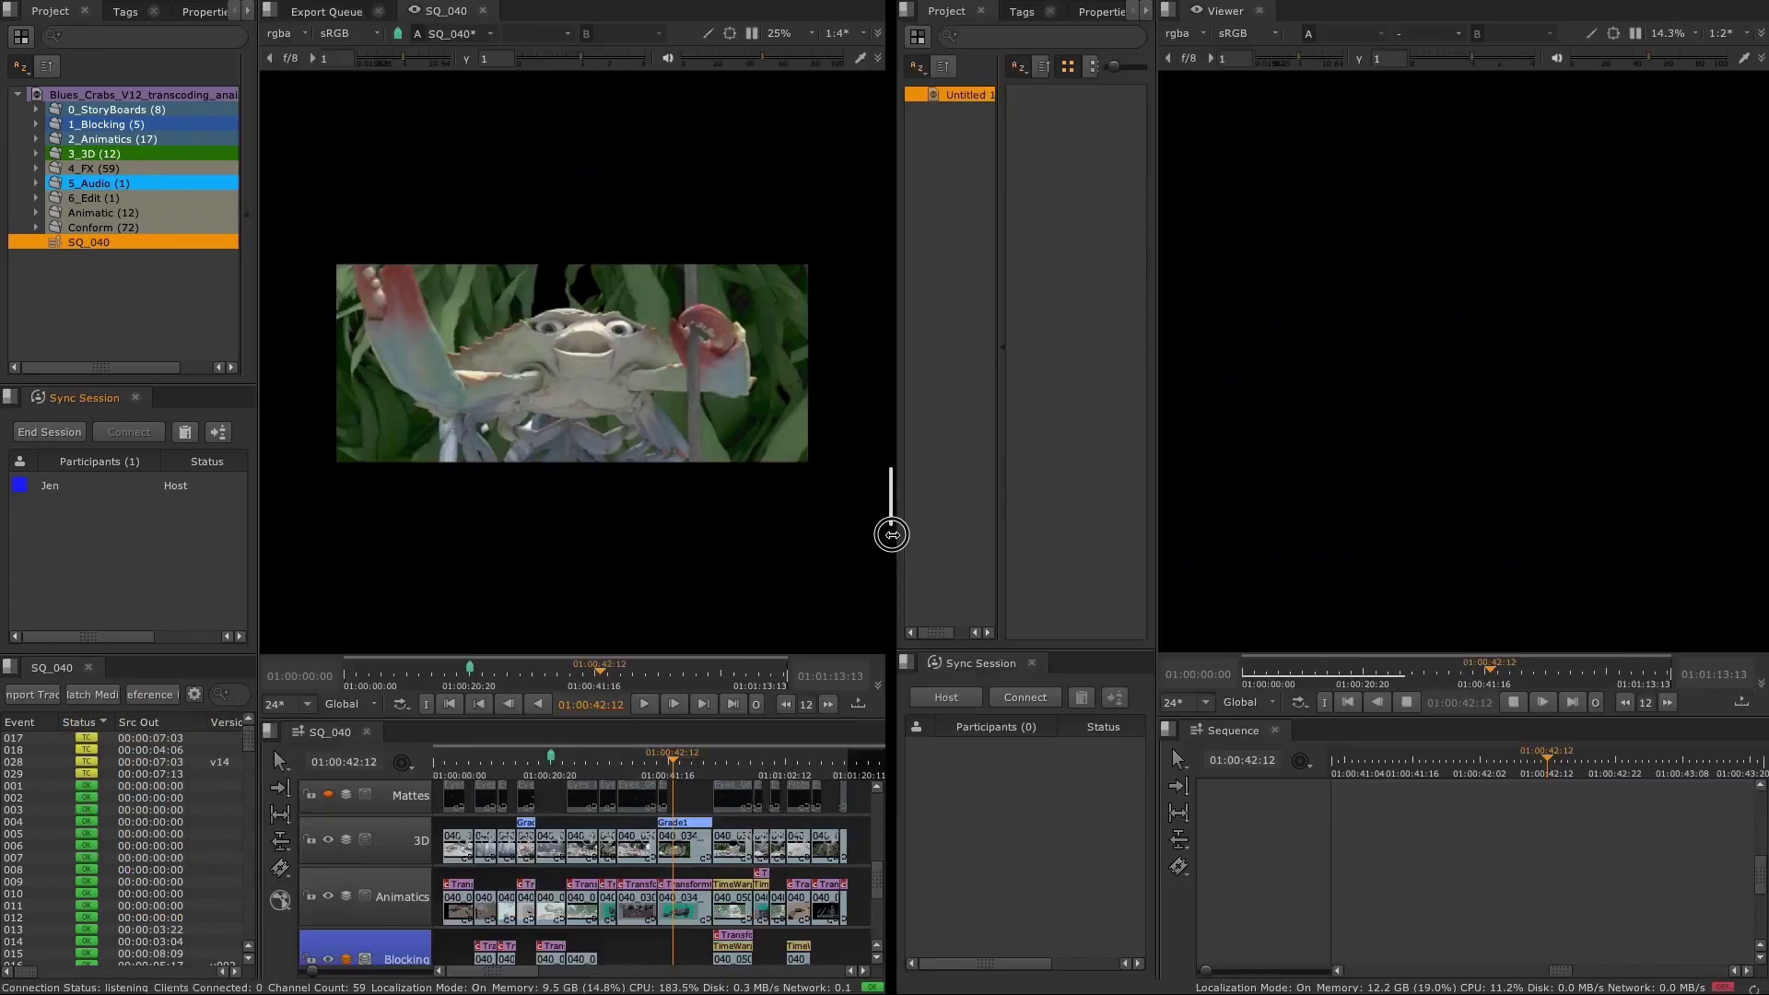
# Connect the second application to the sync session at 192.168.0.21, port 45125, under the participant's name
pyautogui.click(1025, 697)
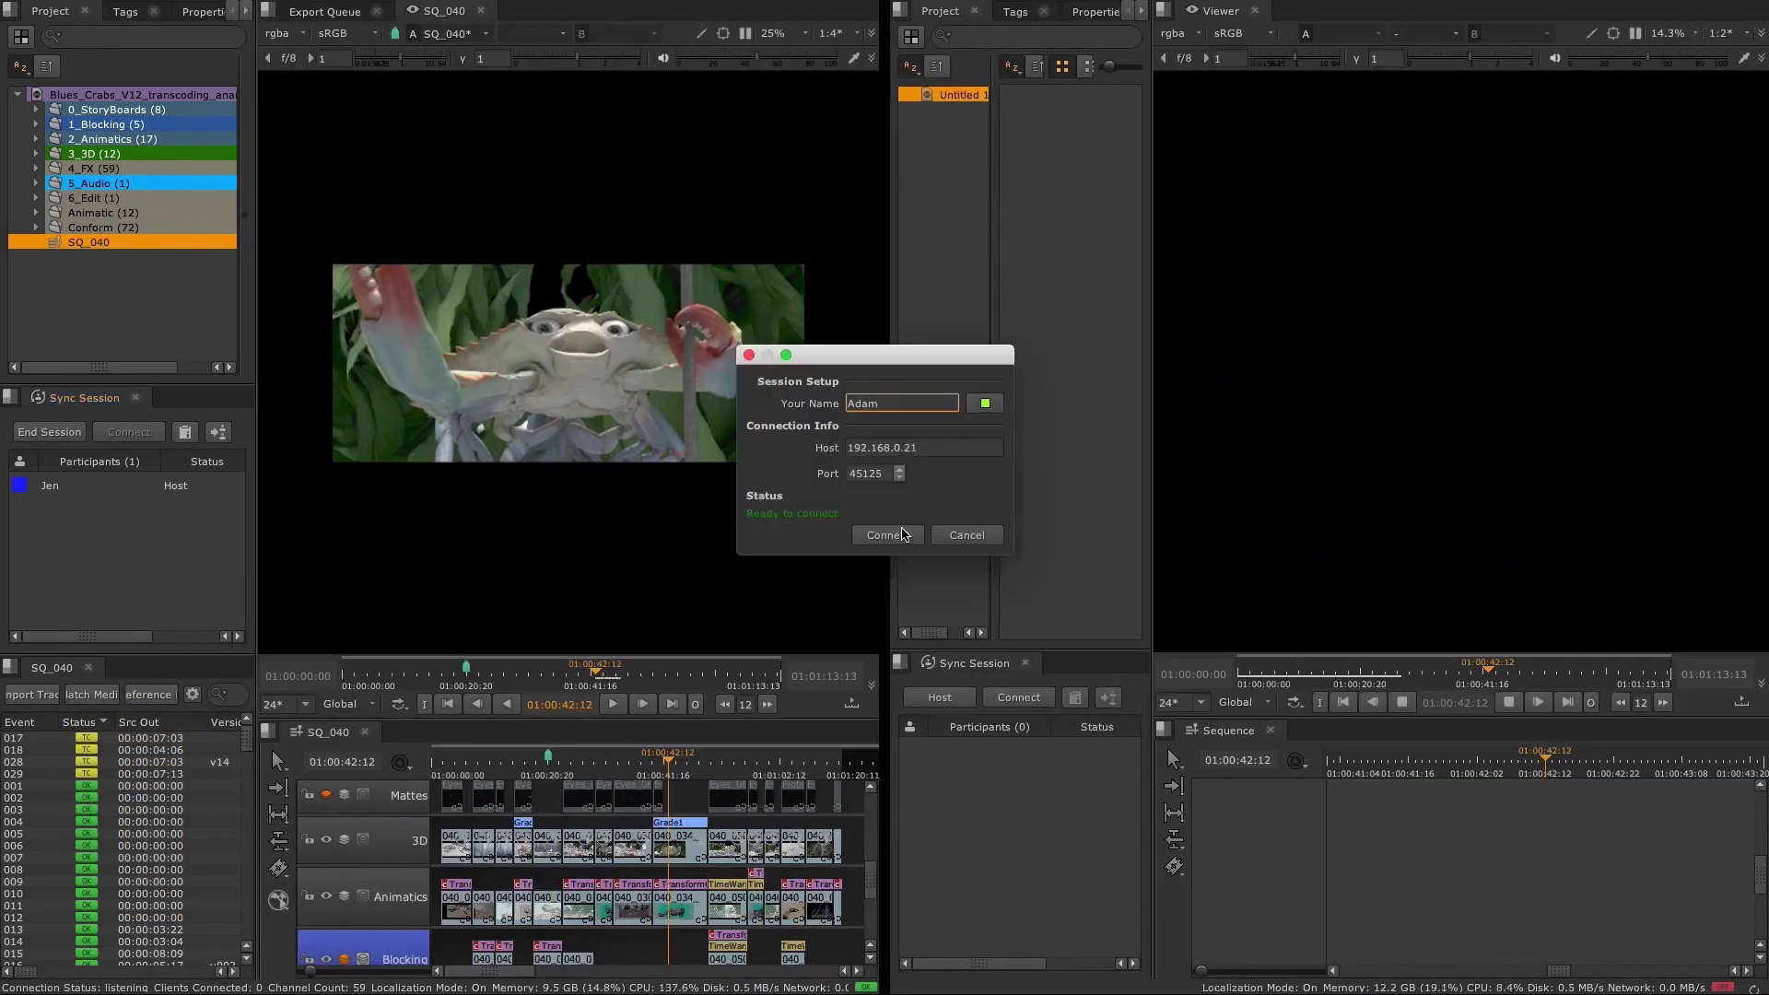
pyautogui.click(886, 534)
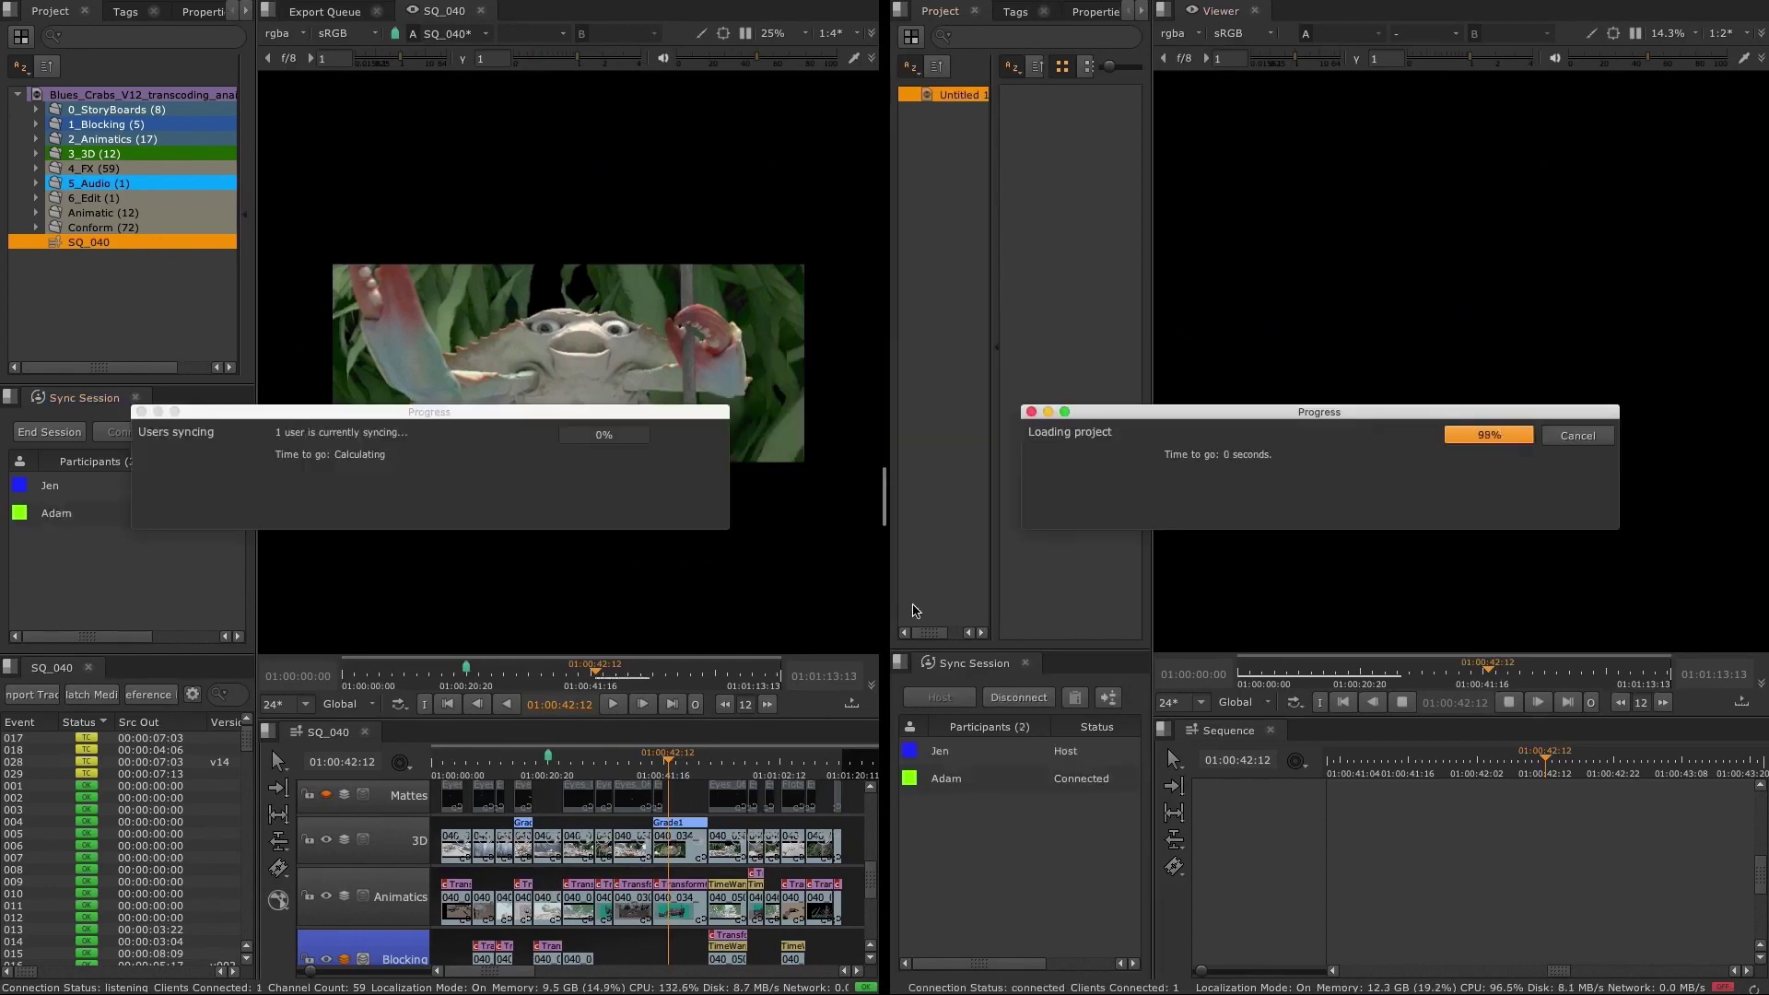
pyautogui.moveTo(1135, 113)
pyautogui.mouseDown()
pyautogui.moveTo(1131, 149)
pyautogui.moveTo(1136, 111)
pyautogui.mouseUp()
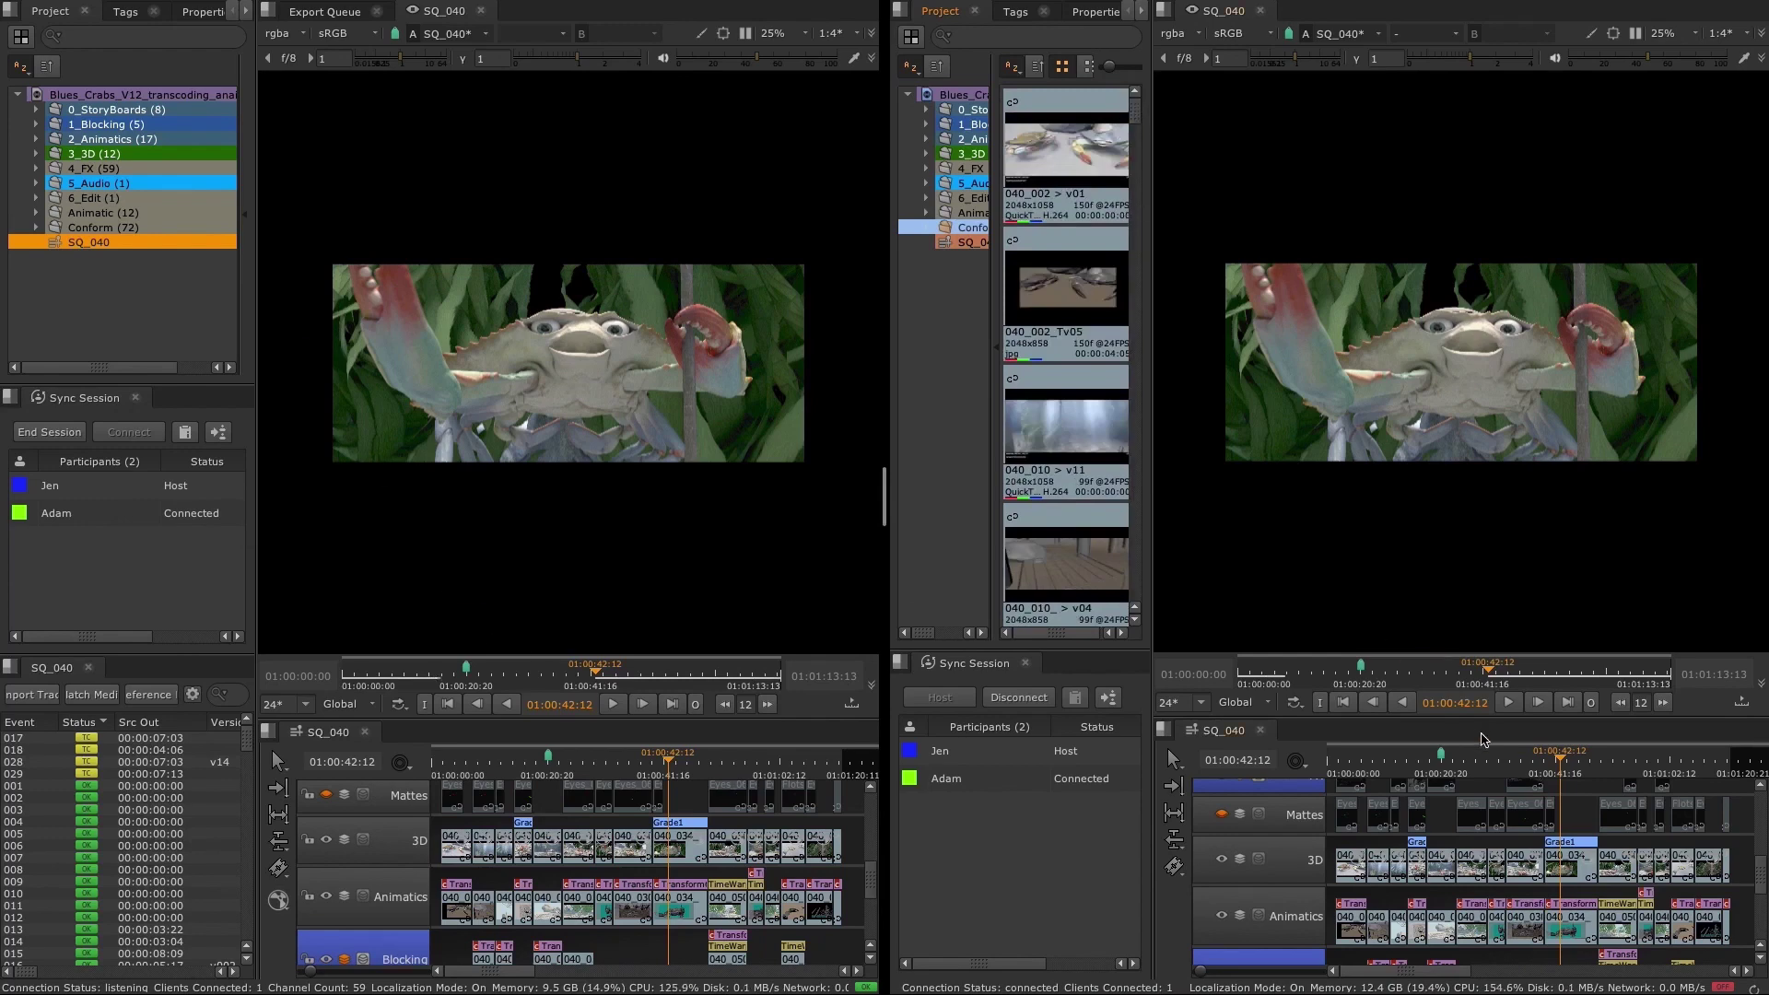
# Play and pause the SQ_040 sequence from the connected participant's viewer to check synced playback
pyautogui.click(1508, 704)
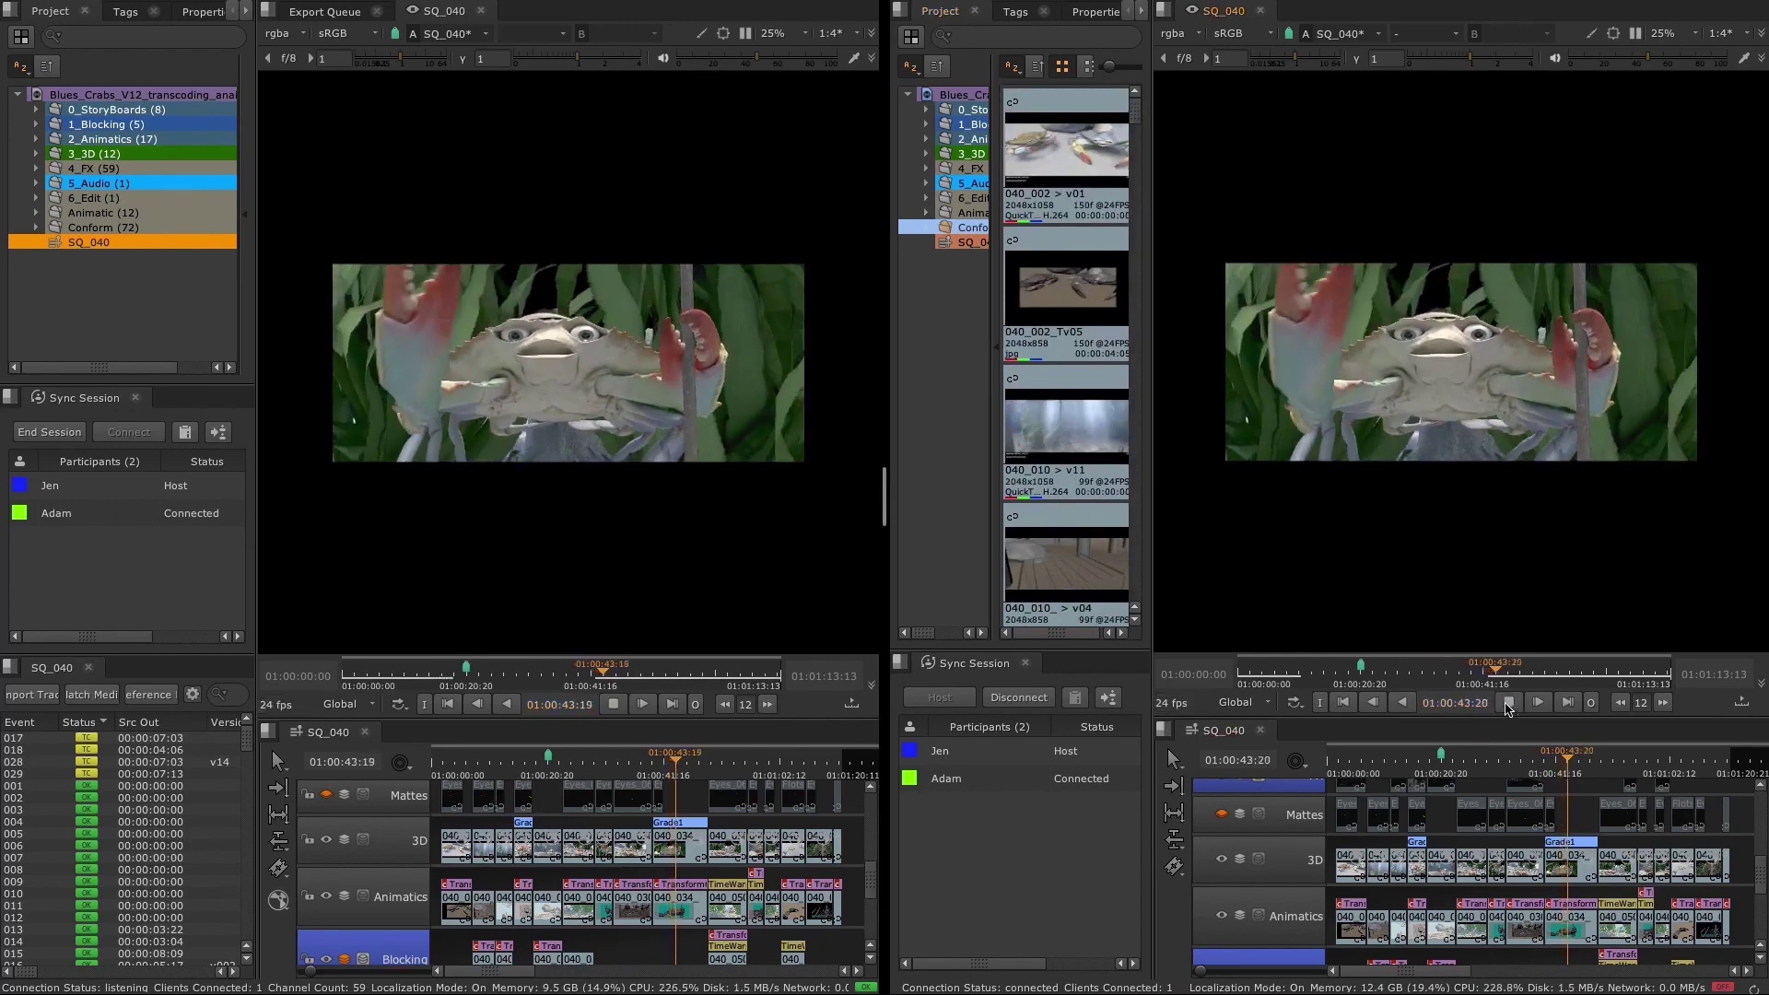
pyautogui.click(1507, 704)
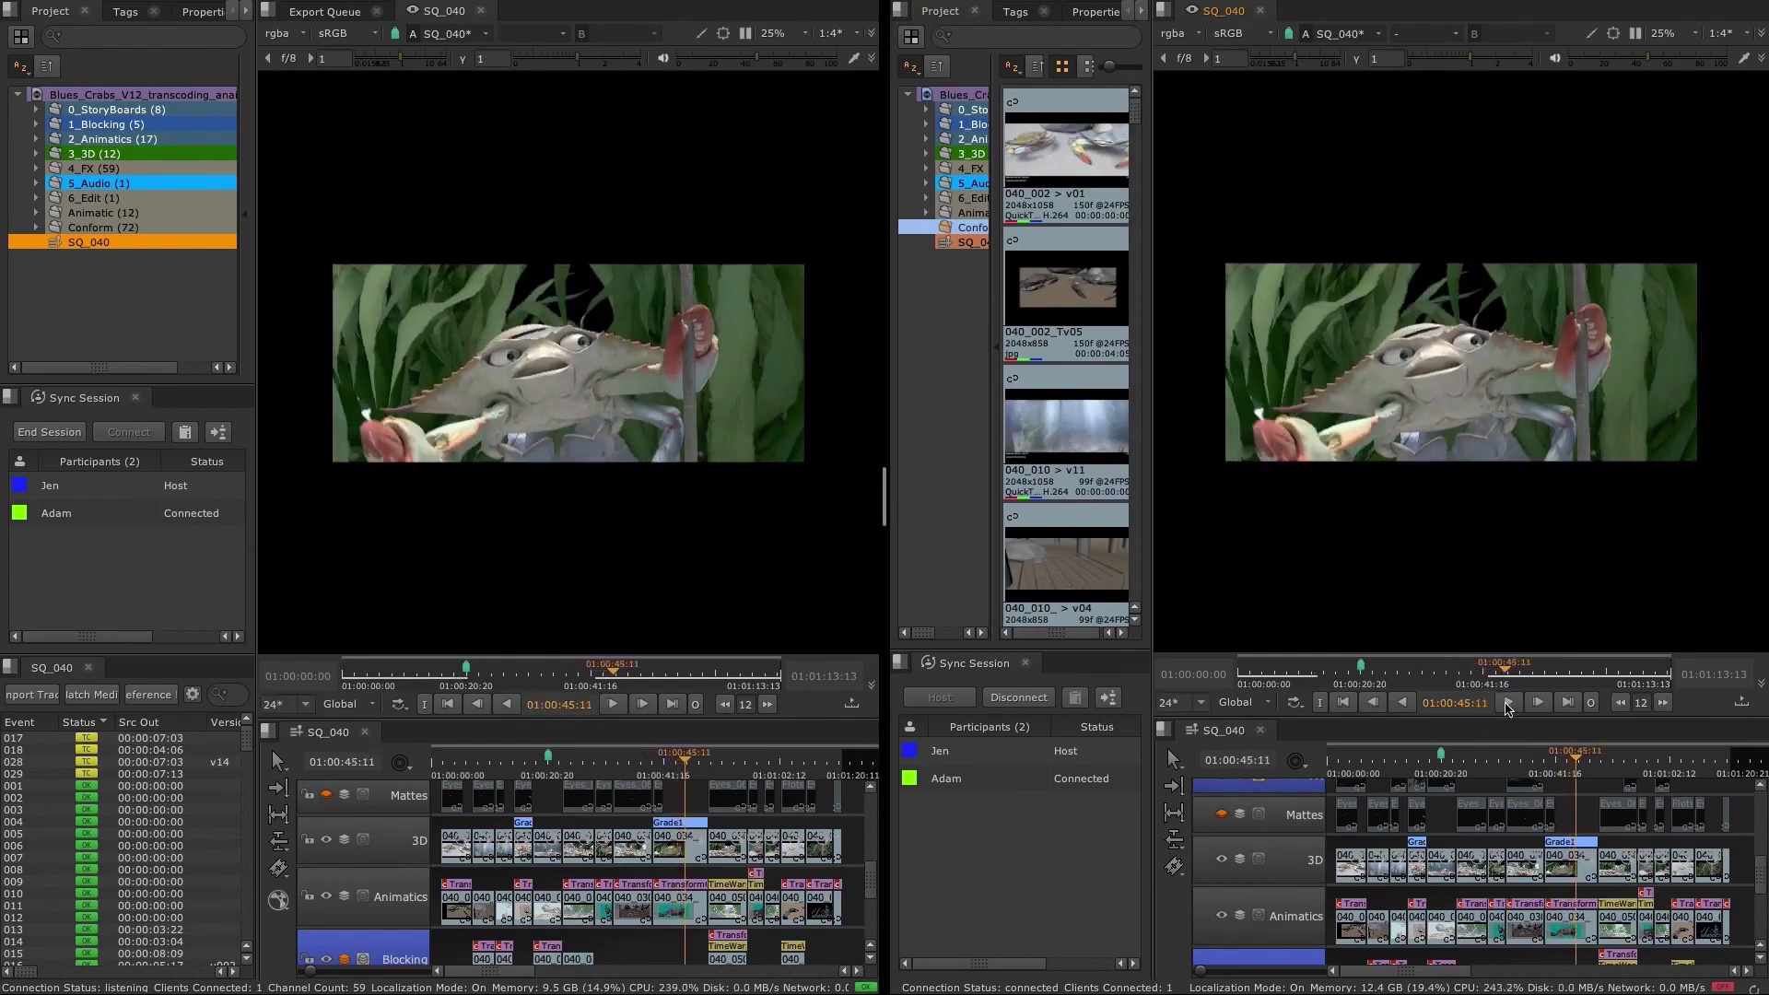
pyautogui.click(1508, 704)
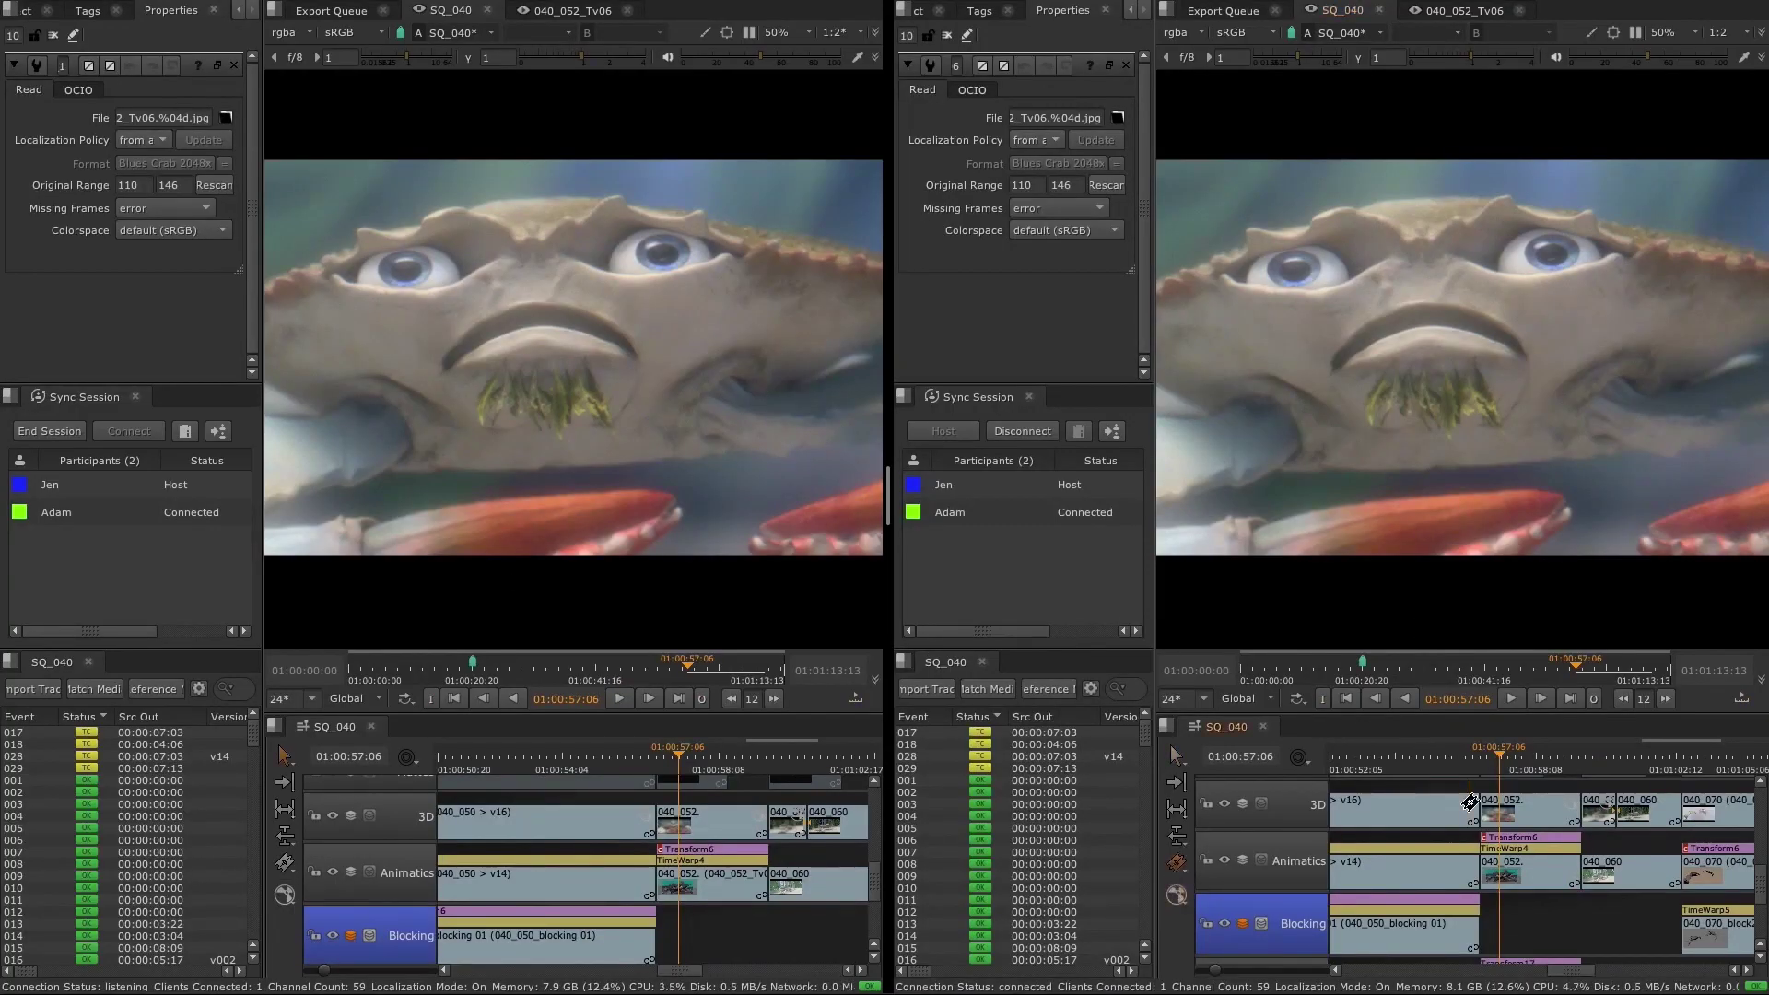
# Add a Grade effect over shot 040_052 on the 3D track and set its gamma to 0.7
pyautogui.click(1178, 894)
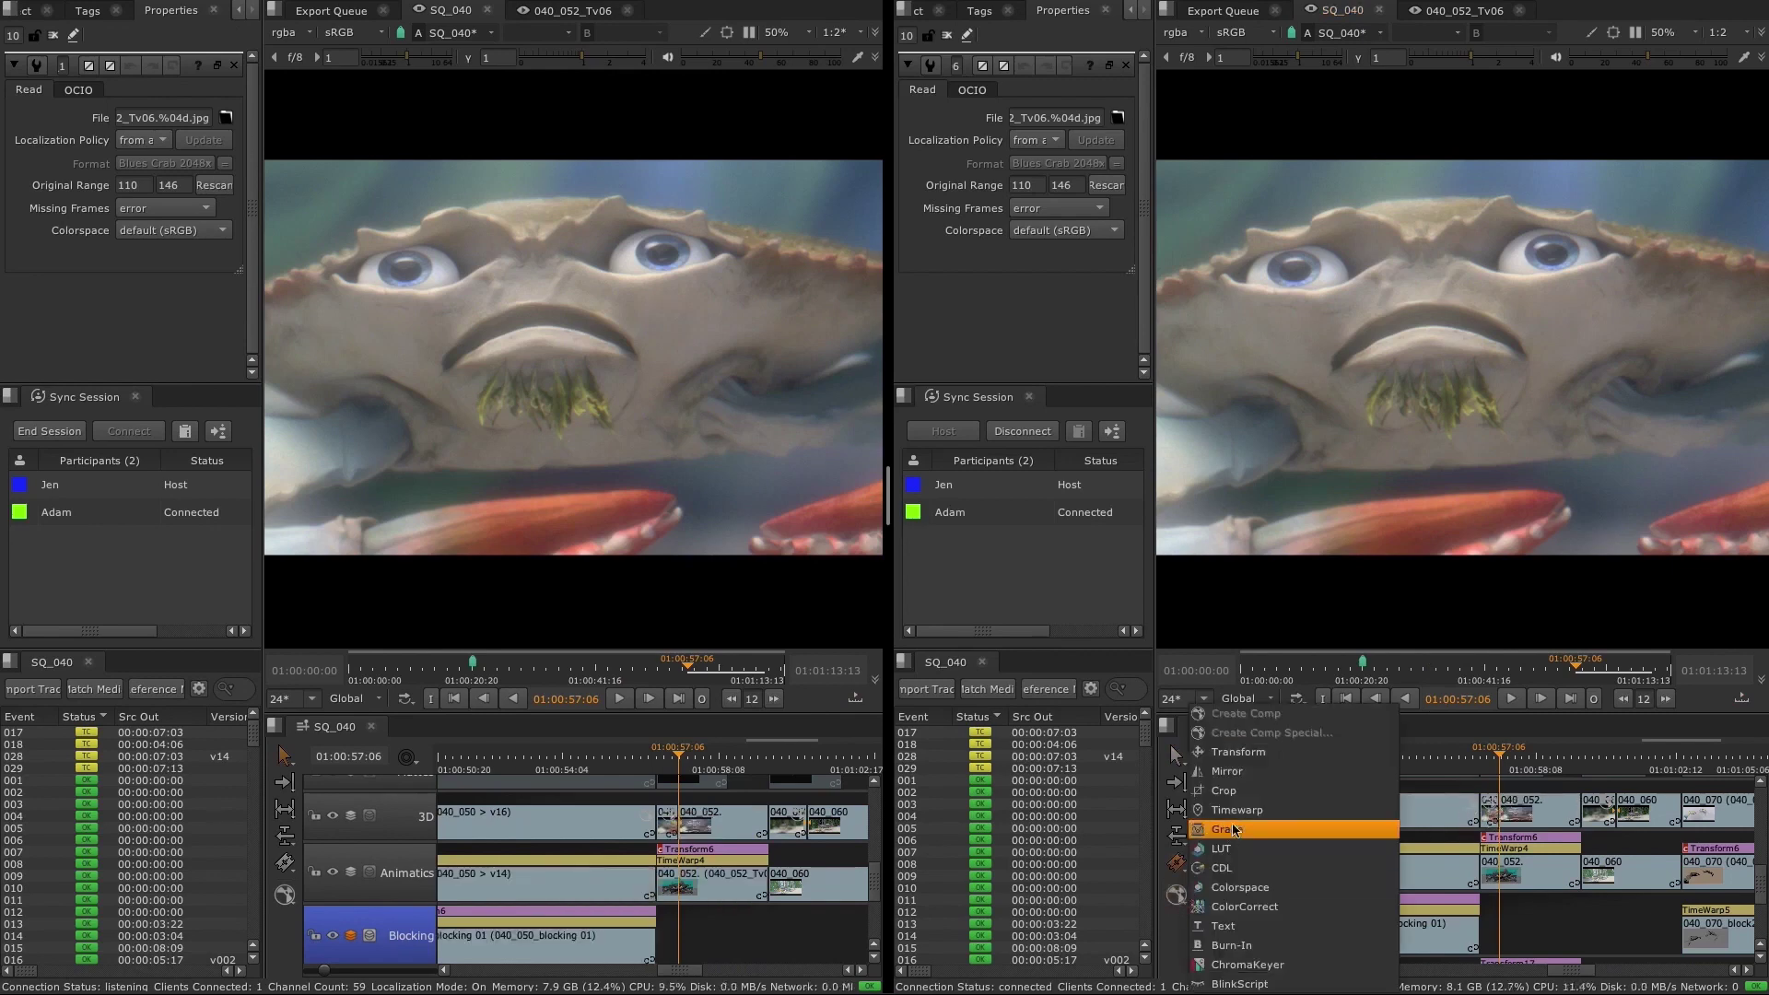
pyautogui.click(1249, 831)
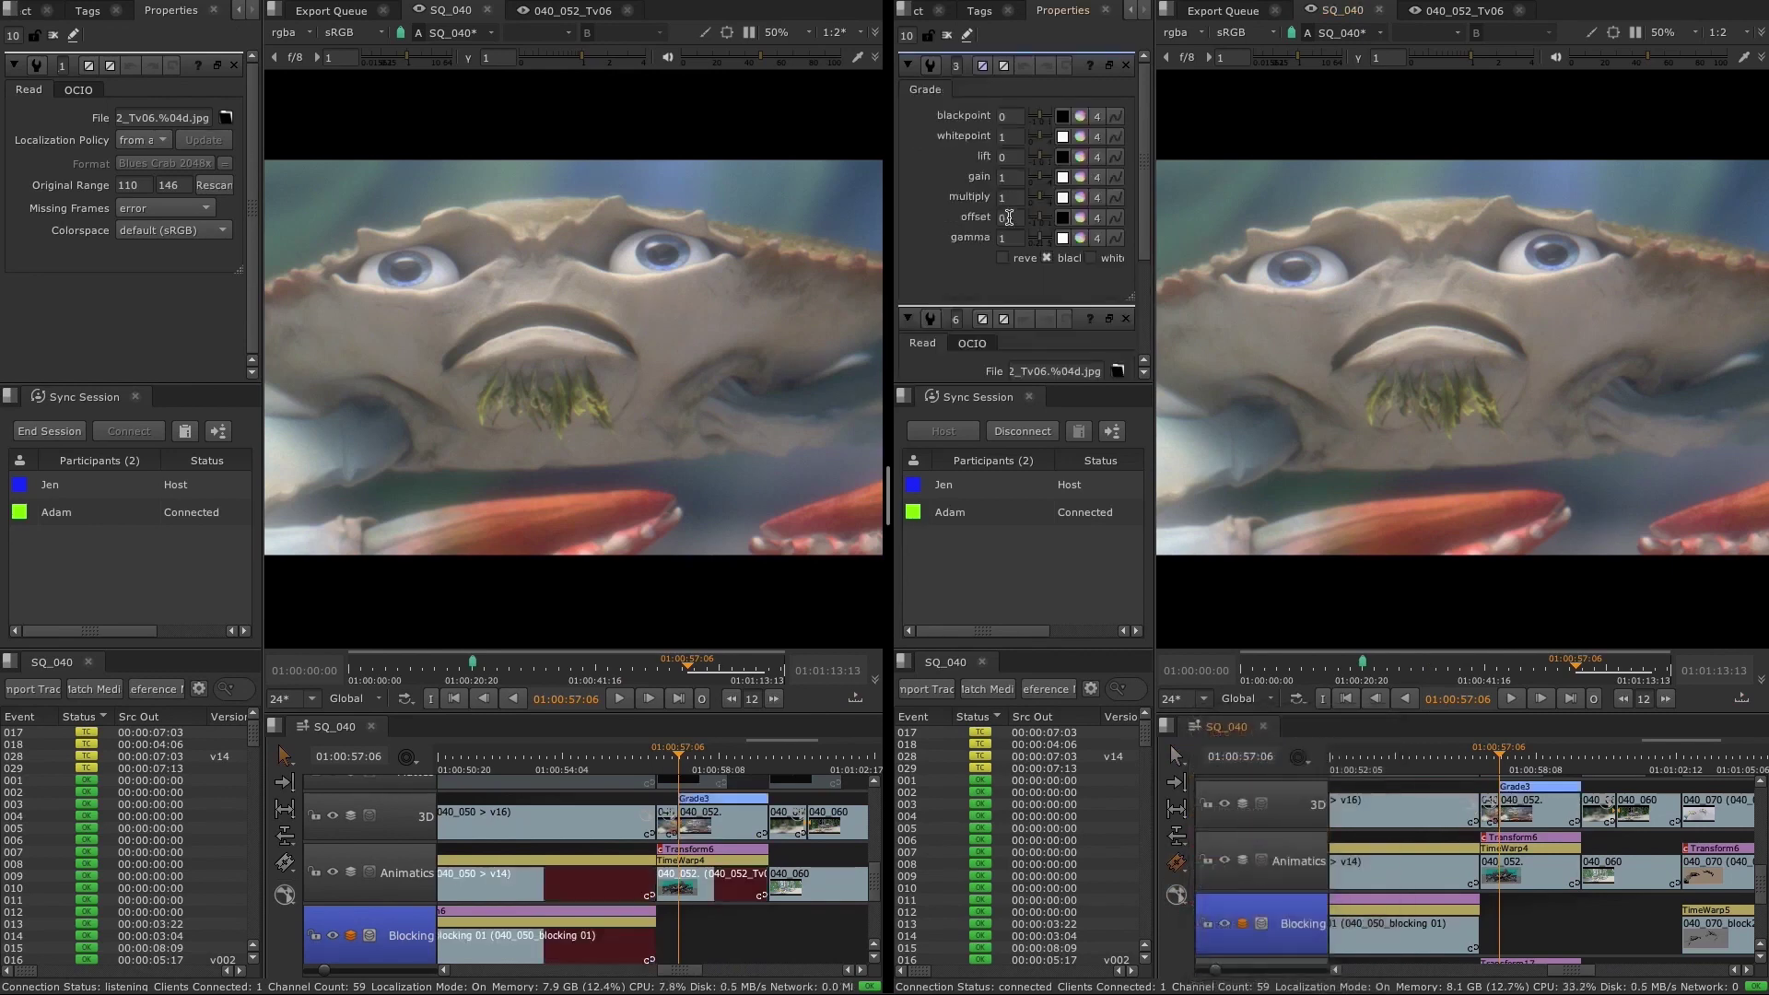
pyautogui.moveTo(1034, 242); pyautogui.dragTo(1038, 241)
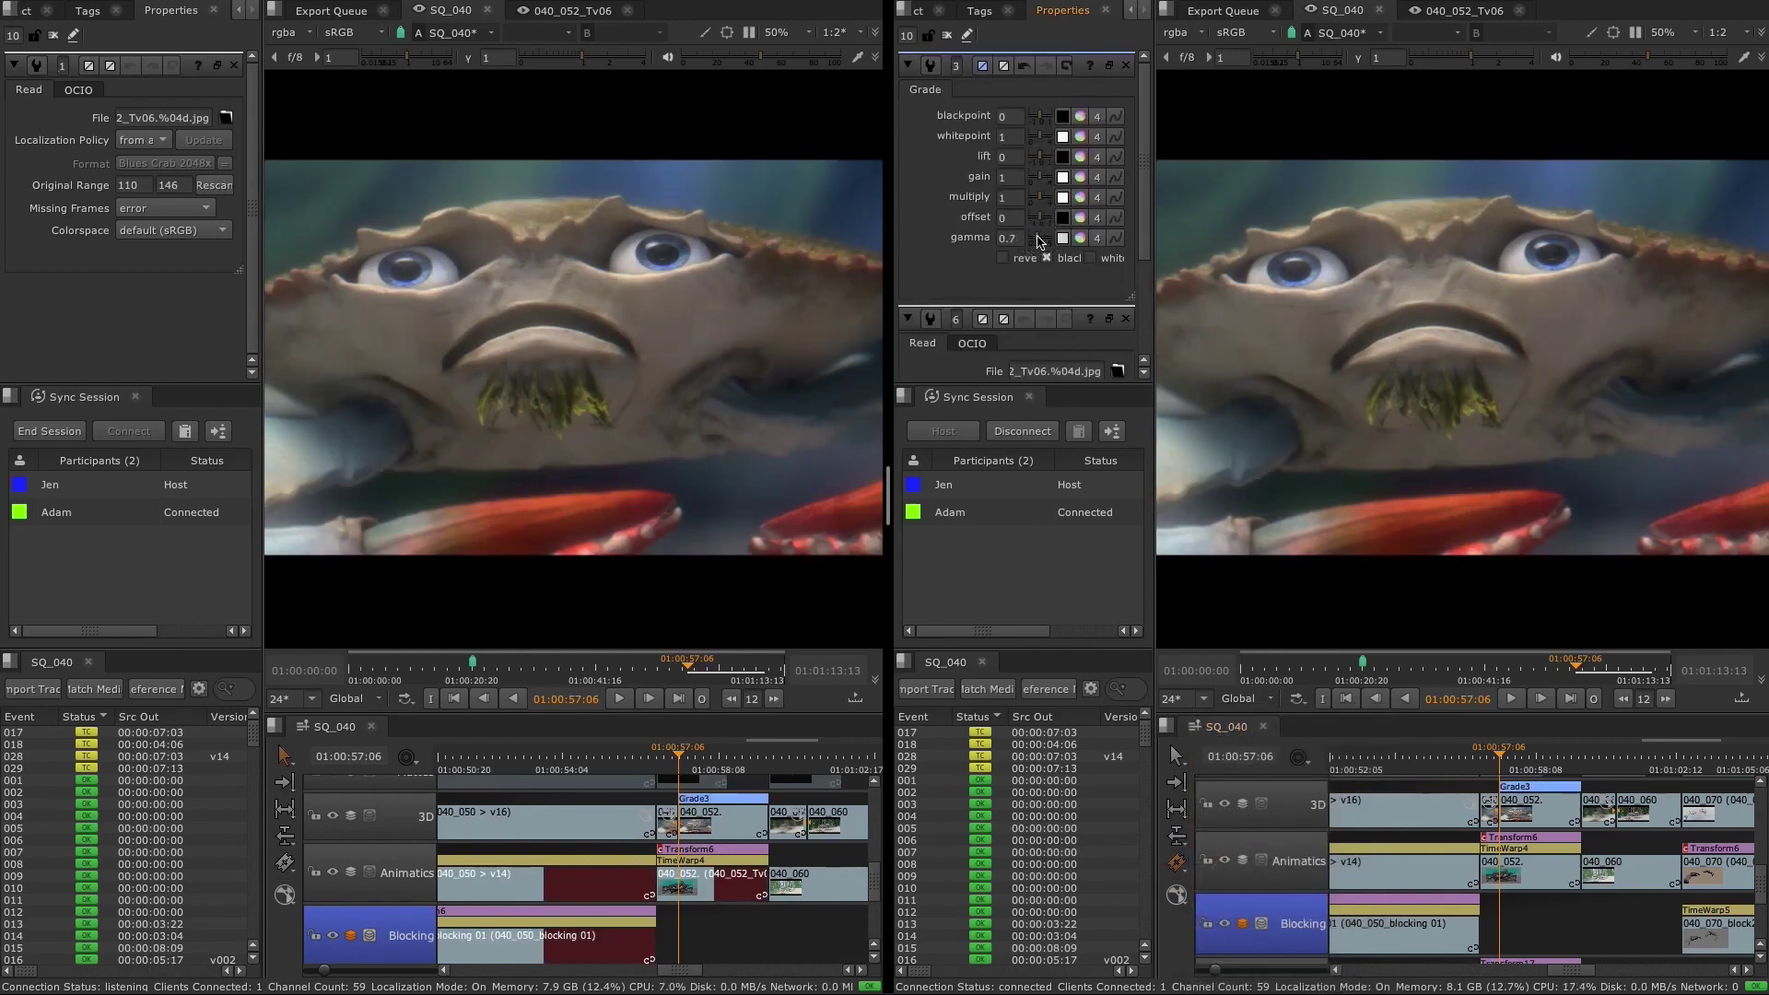
# Move the playhead to 01:00:56:23, ahead of the Grade effect, and select the 040_052_Tv06 clip in the project bin
pyautogui.moveTo(1495, 758); pyautogui.dragTo(1491, 757)
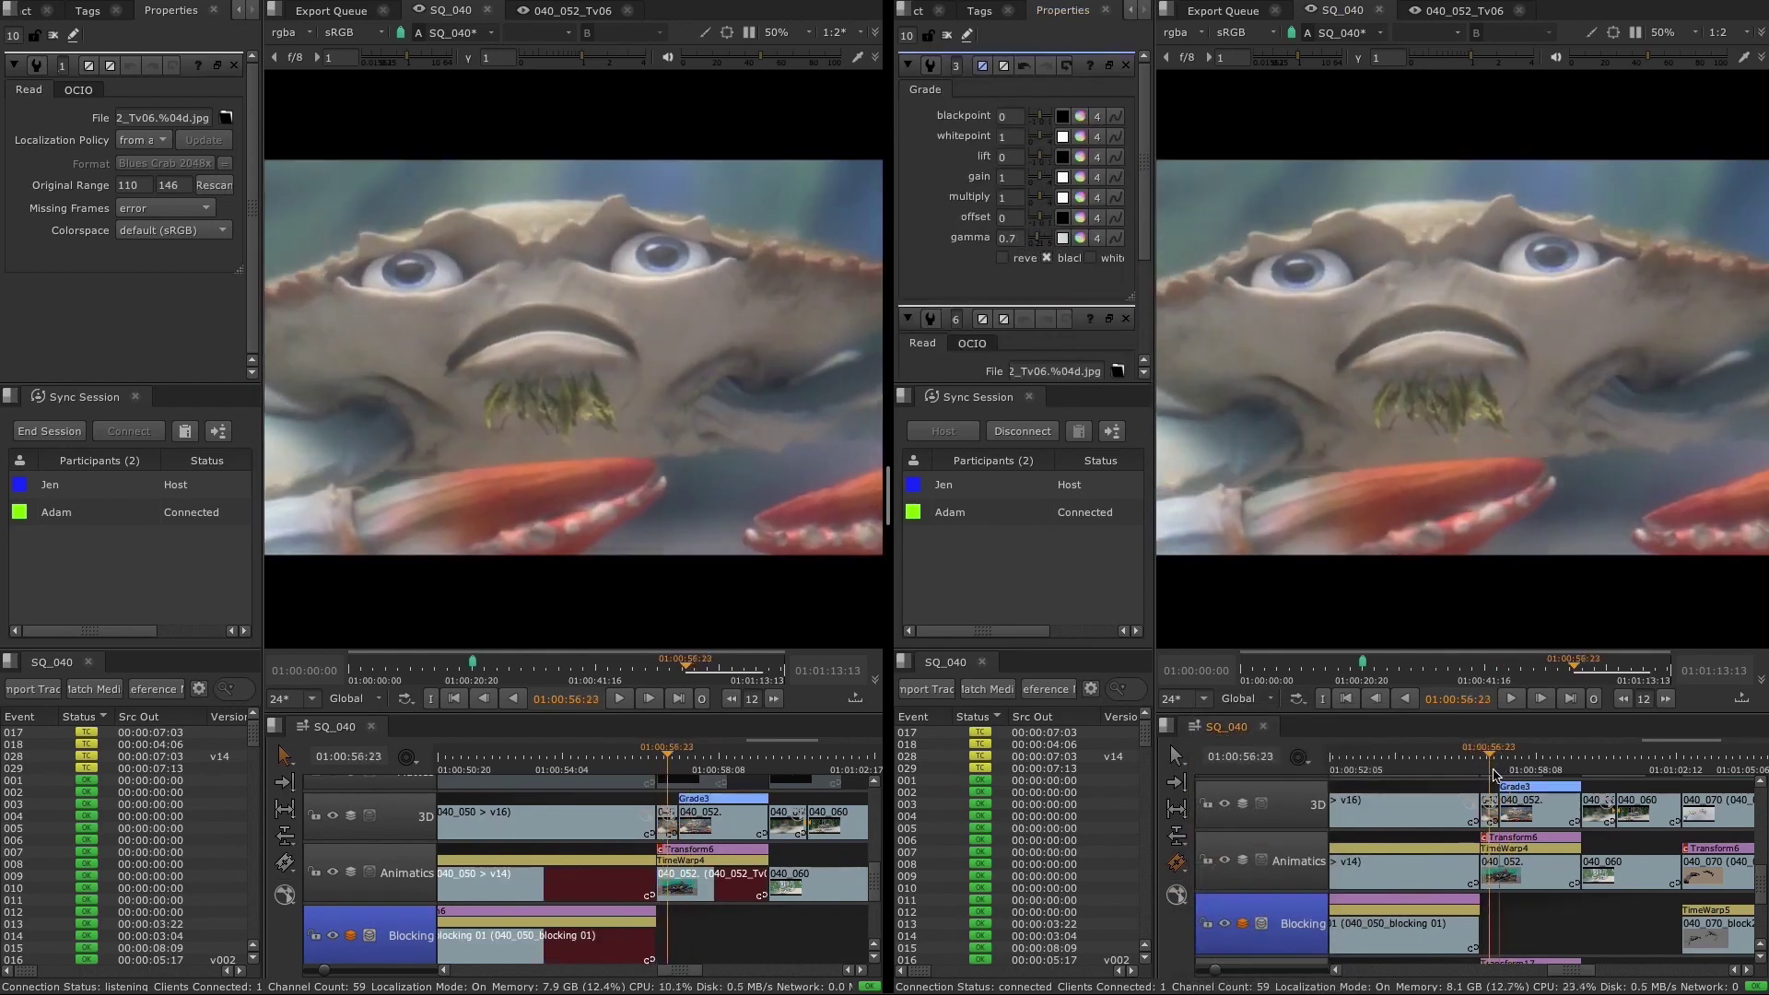
pyautogui.click(921, 10)
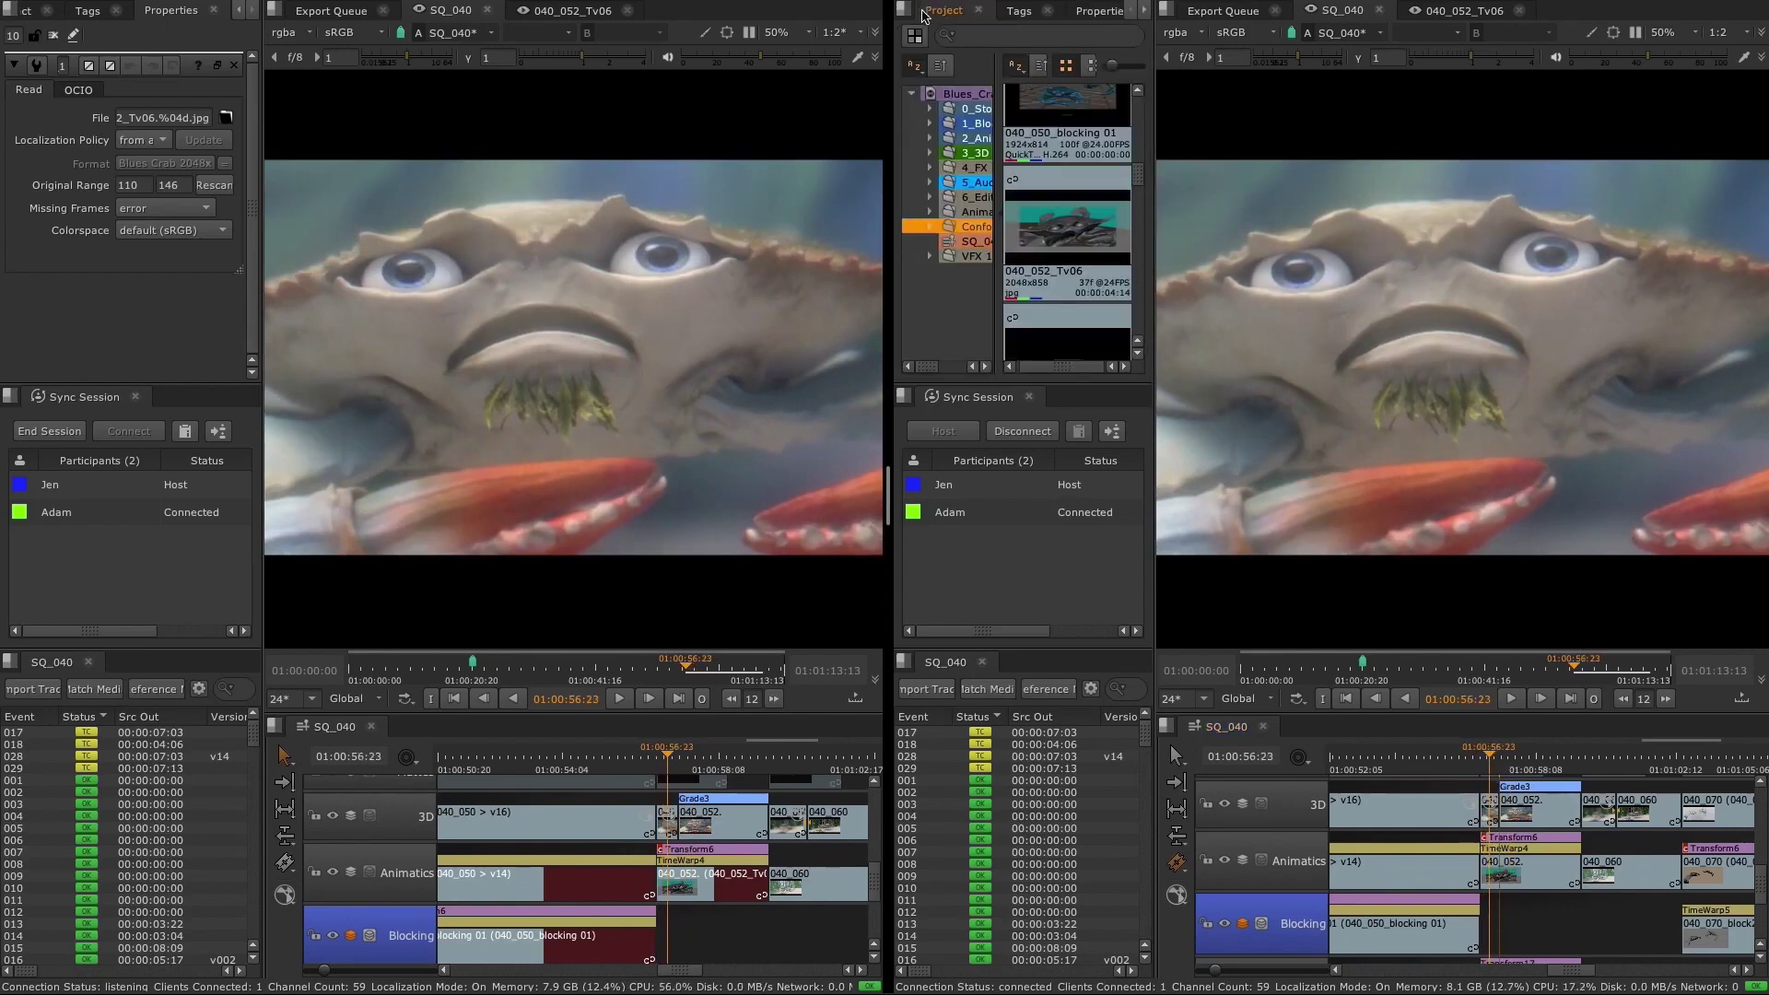
pyautogui.click(1054, 219)
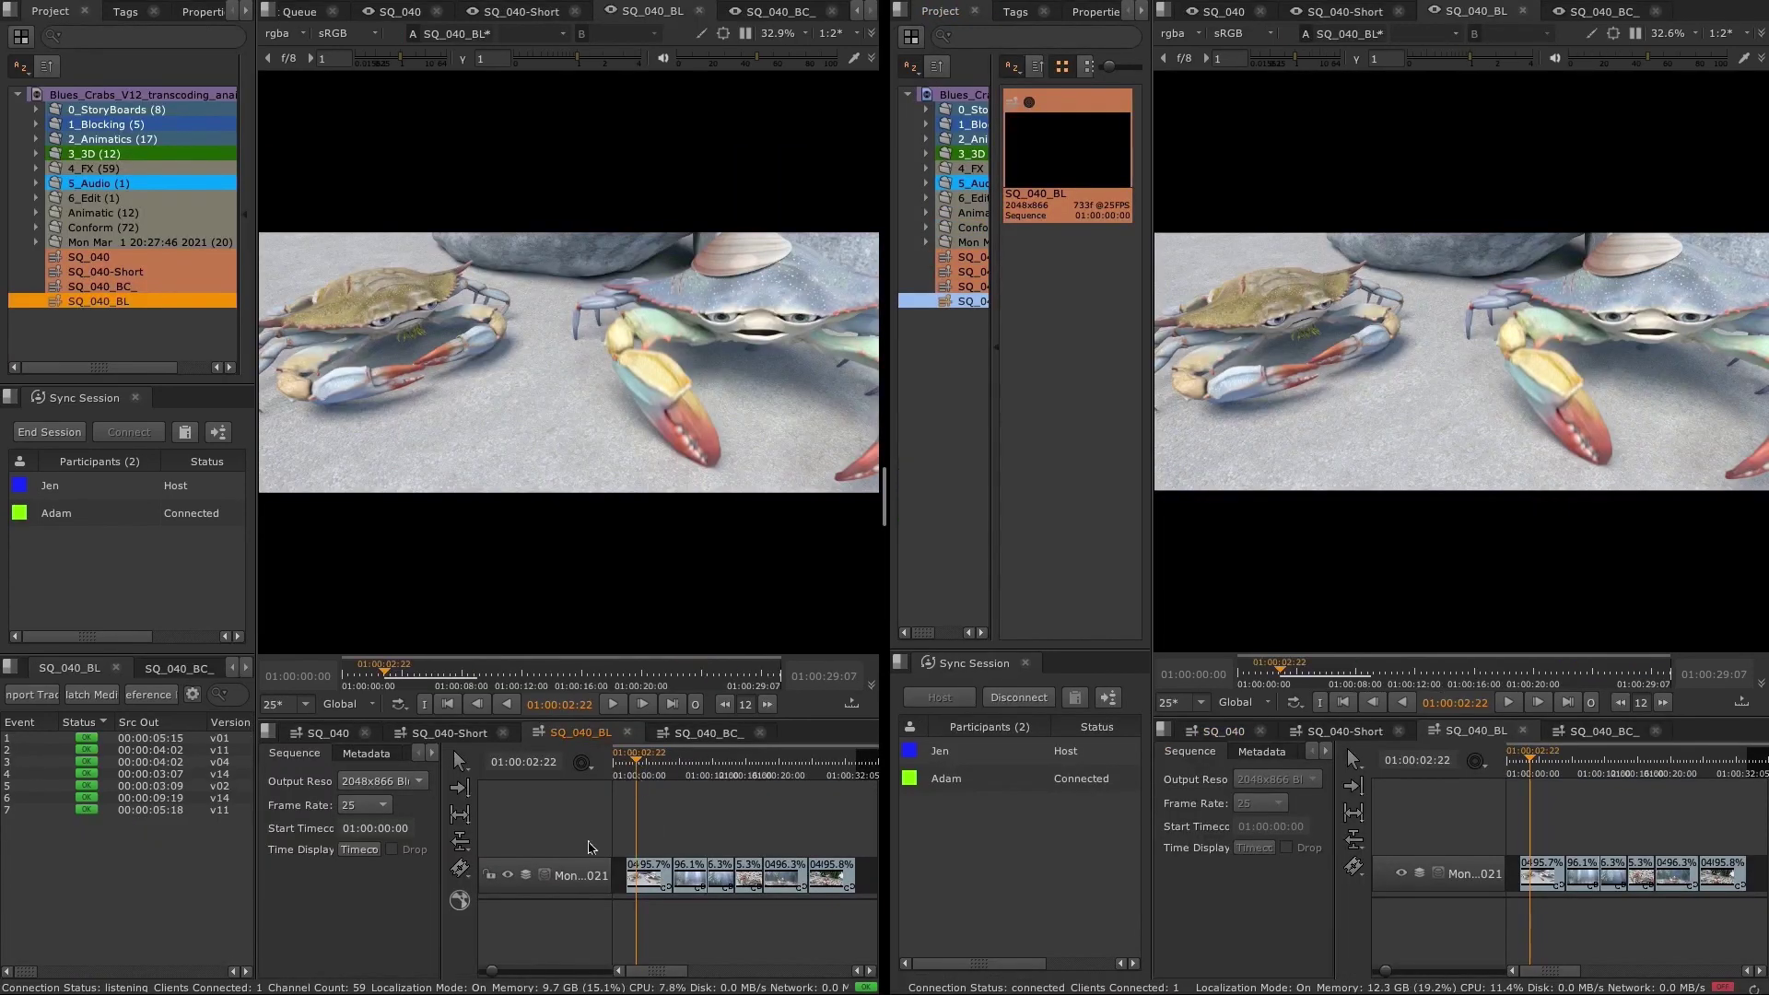
# Add a second video track to the SQ_040_BL sequence and place a copy of the first clip on it
pyautogui.rightClick(579, 835)
pyautogui.moveTo(659, 547)
pyautogui.click(811, 547)
pyautogui.click(640, 914)
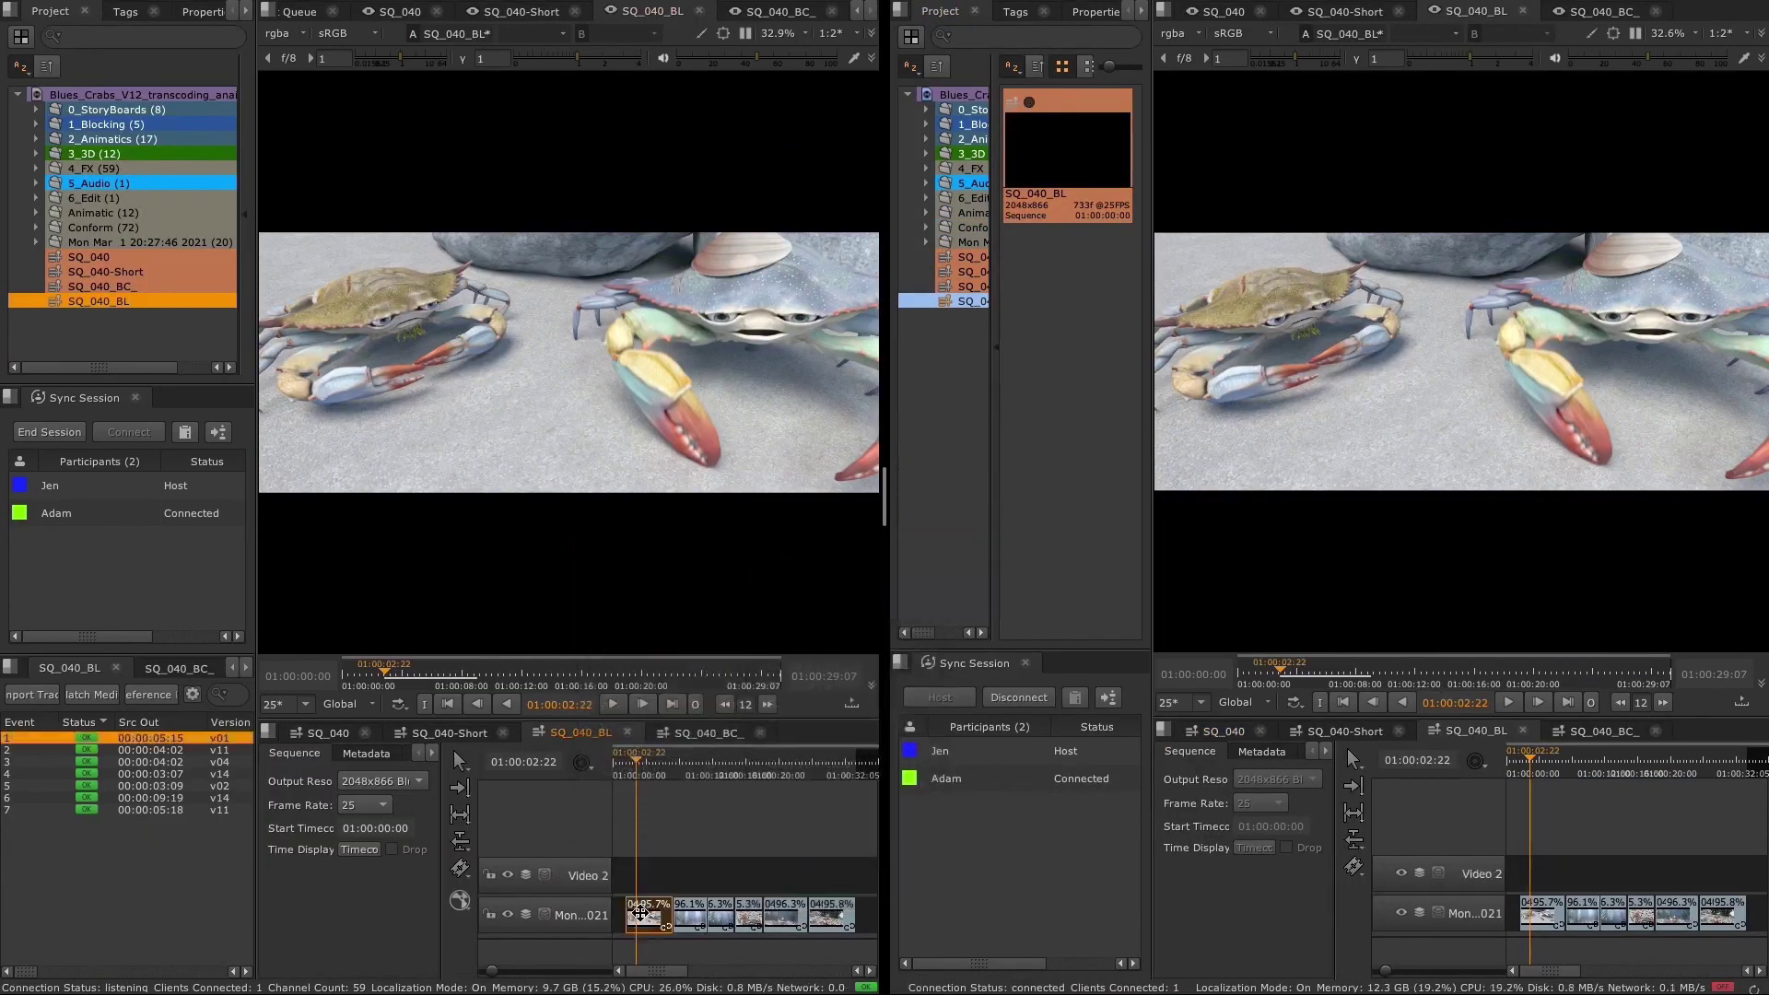
pyautogui.moveTo(574, 868); pyautogui.dragTo(636, 872)
# Scan the Video 2 clip for new versions and switch it to v03
pyautogui.rightClick(650, 874)
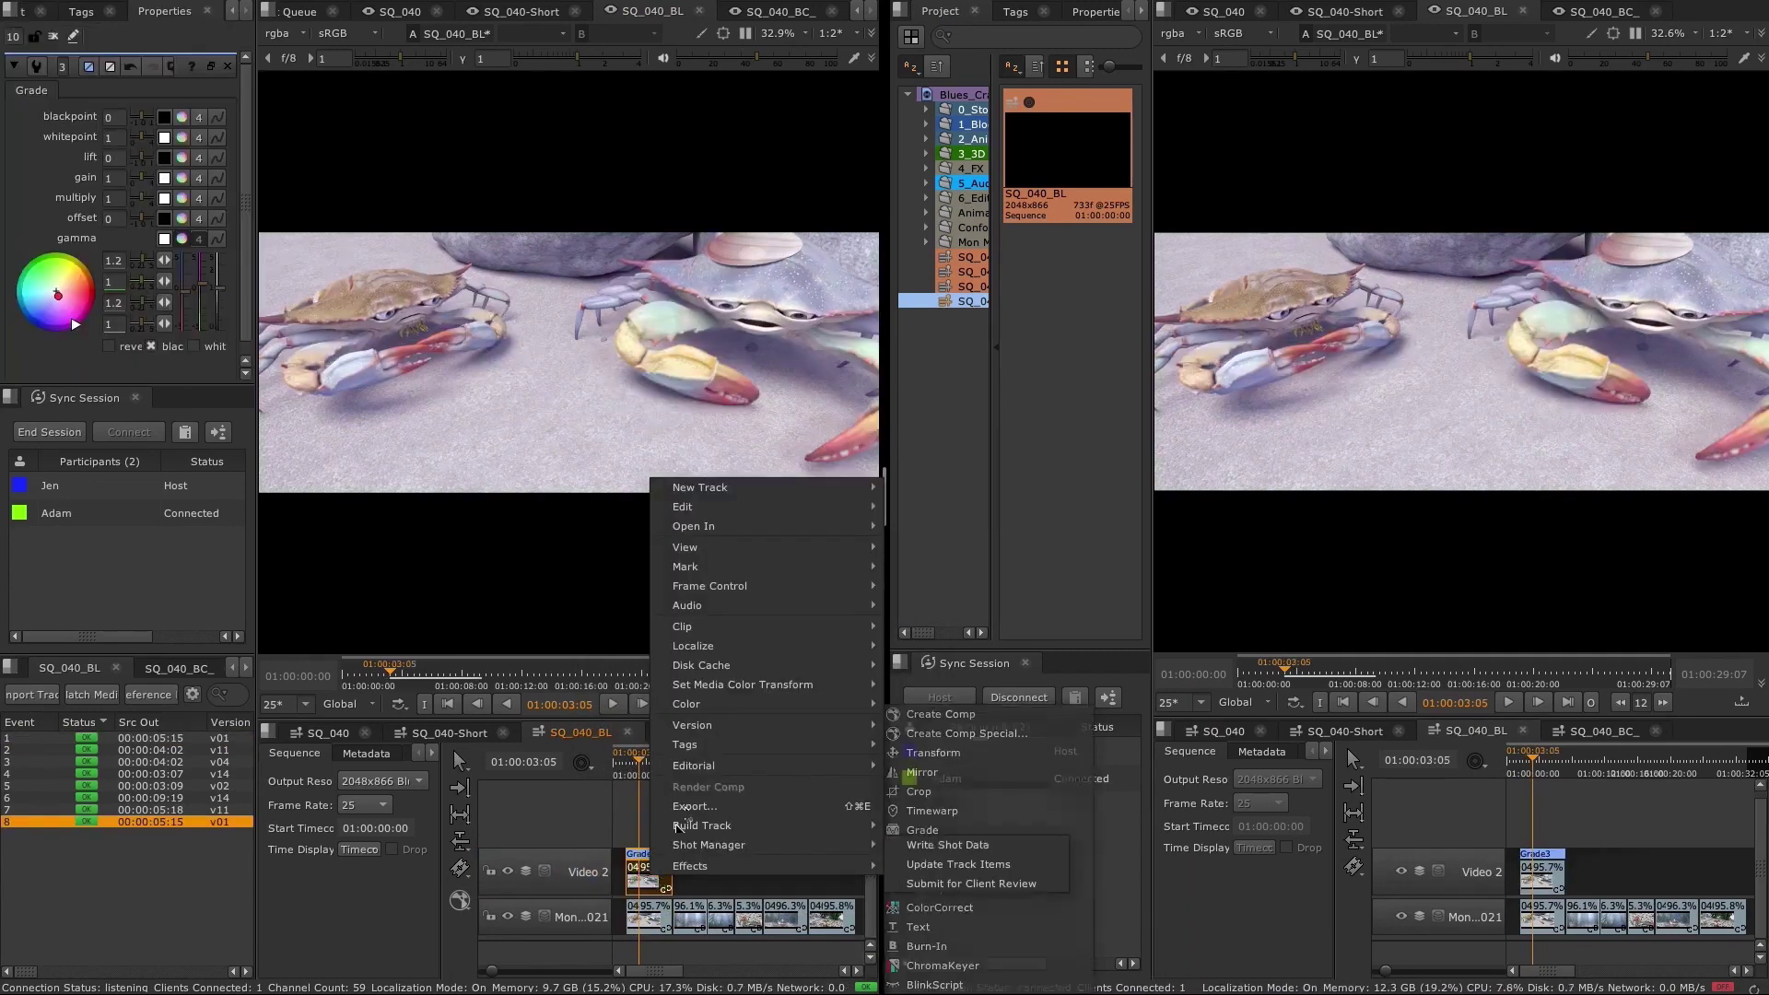
pyautogui.moveTo(716, 727)
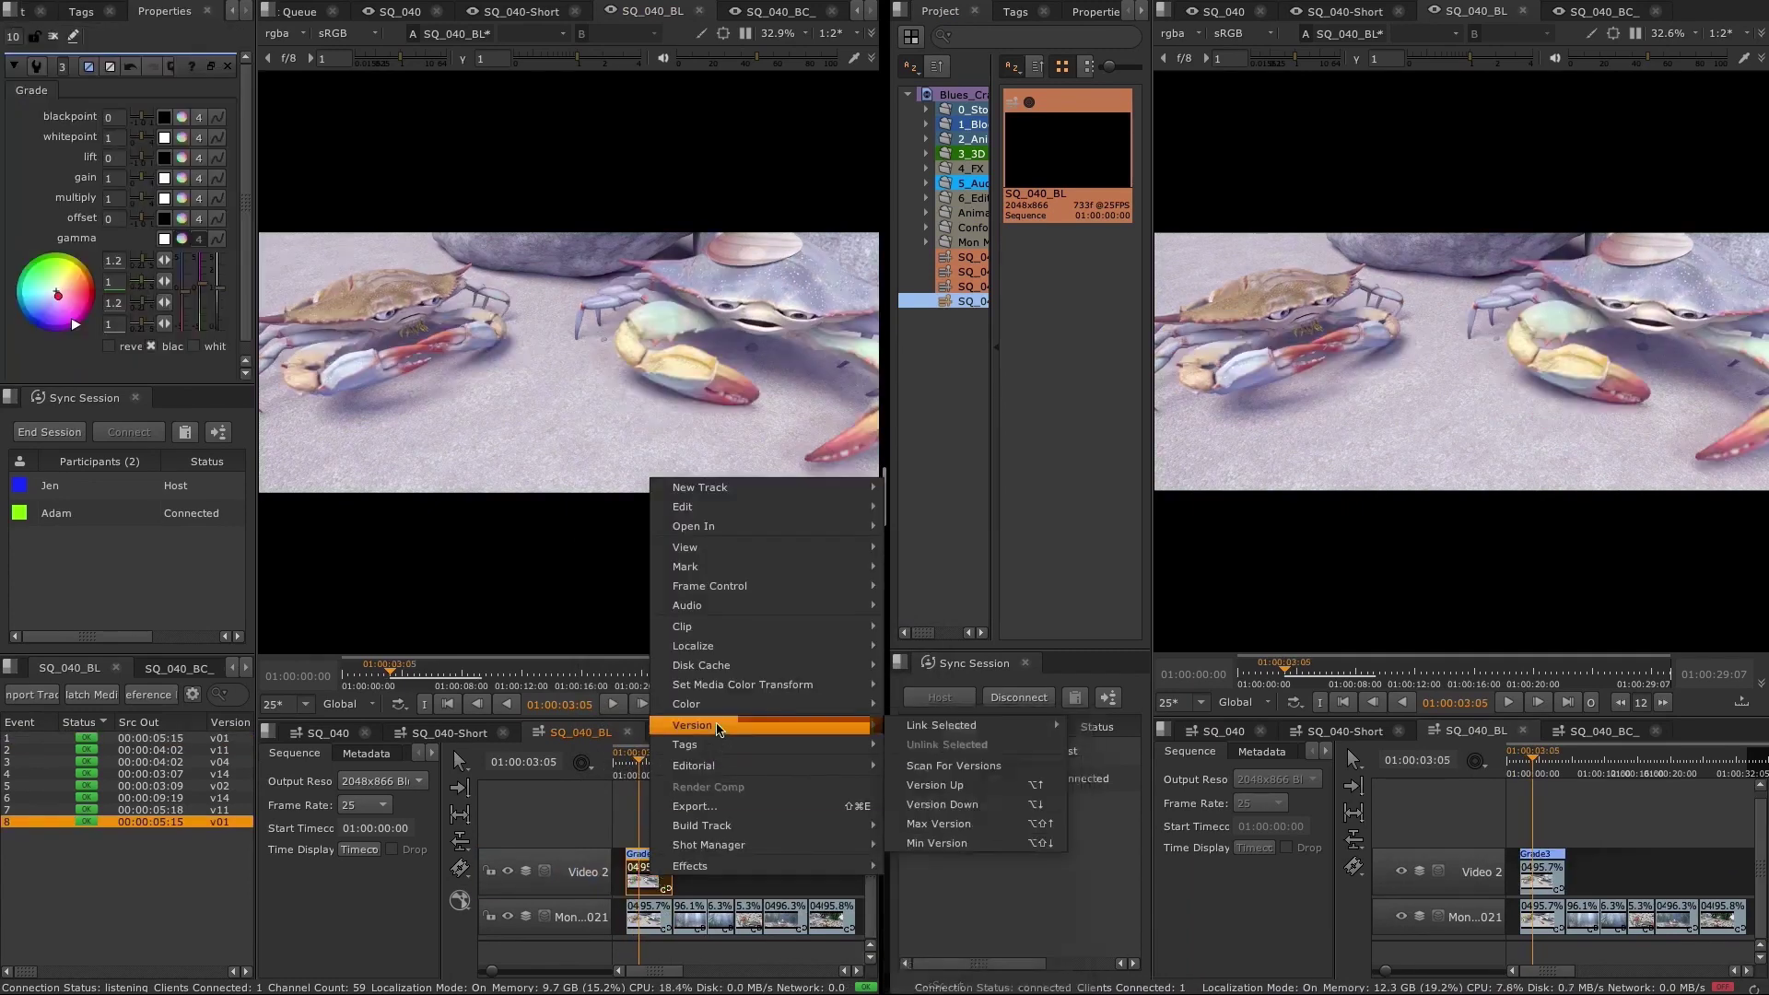
pyautogui.click(949, 765)
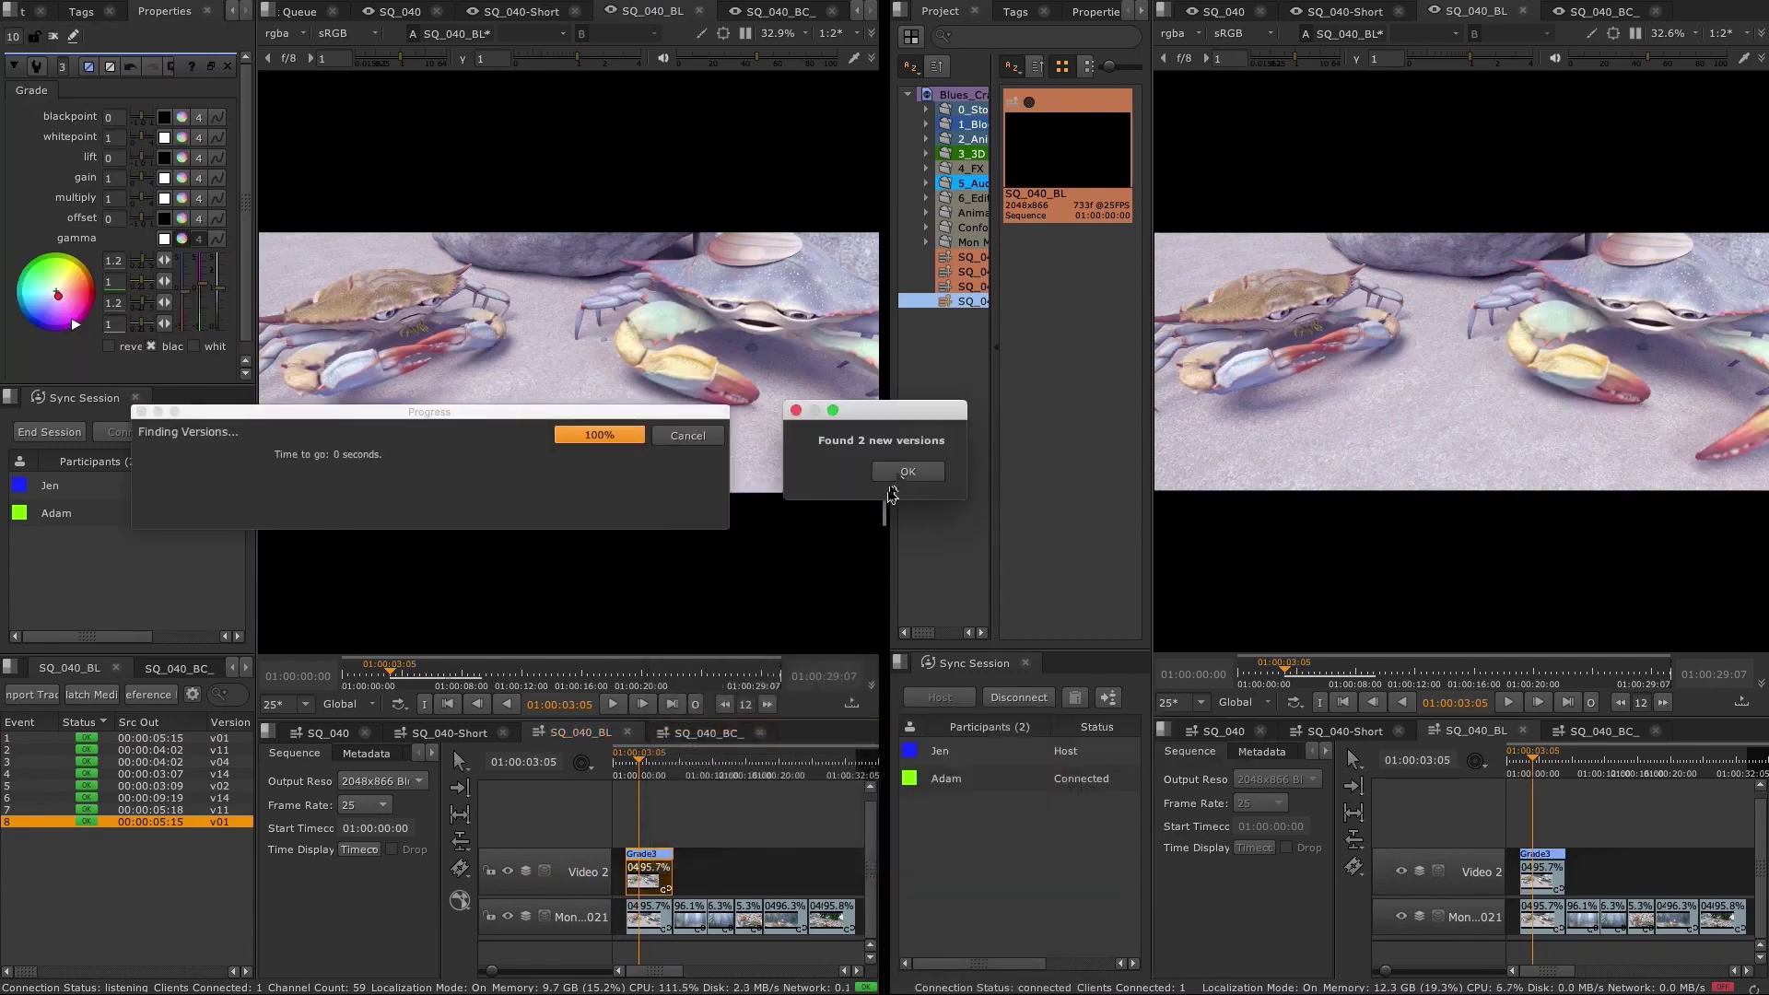
pyautogui.click(908, 471)
pyautogui.keyDown('alt'); pyautogui.keyDown('shift'); pyautogui.moveTo(652, 881); pyautogui.dragTo(626, 834); pyautogui.keyUp('shift'); pyautogui.keyUp('alt')
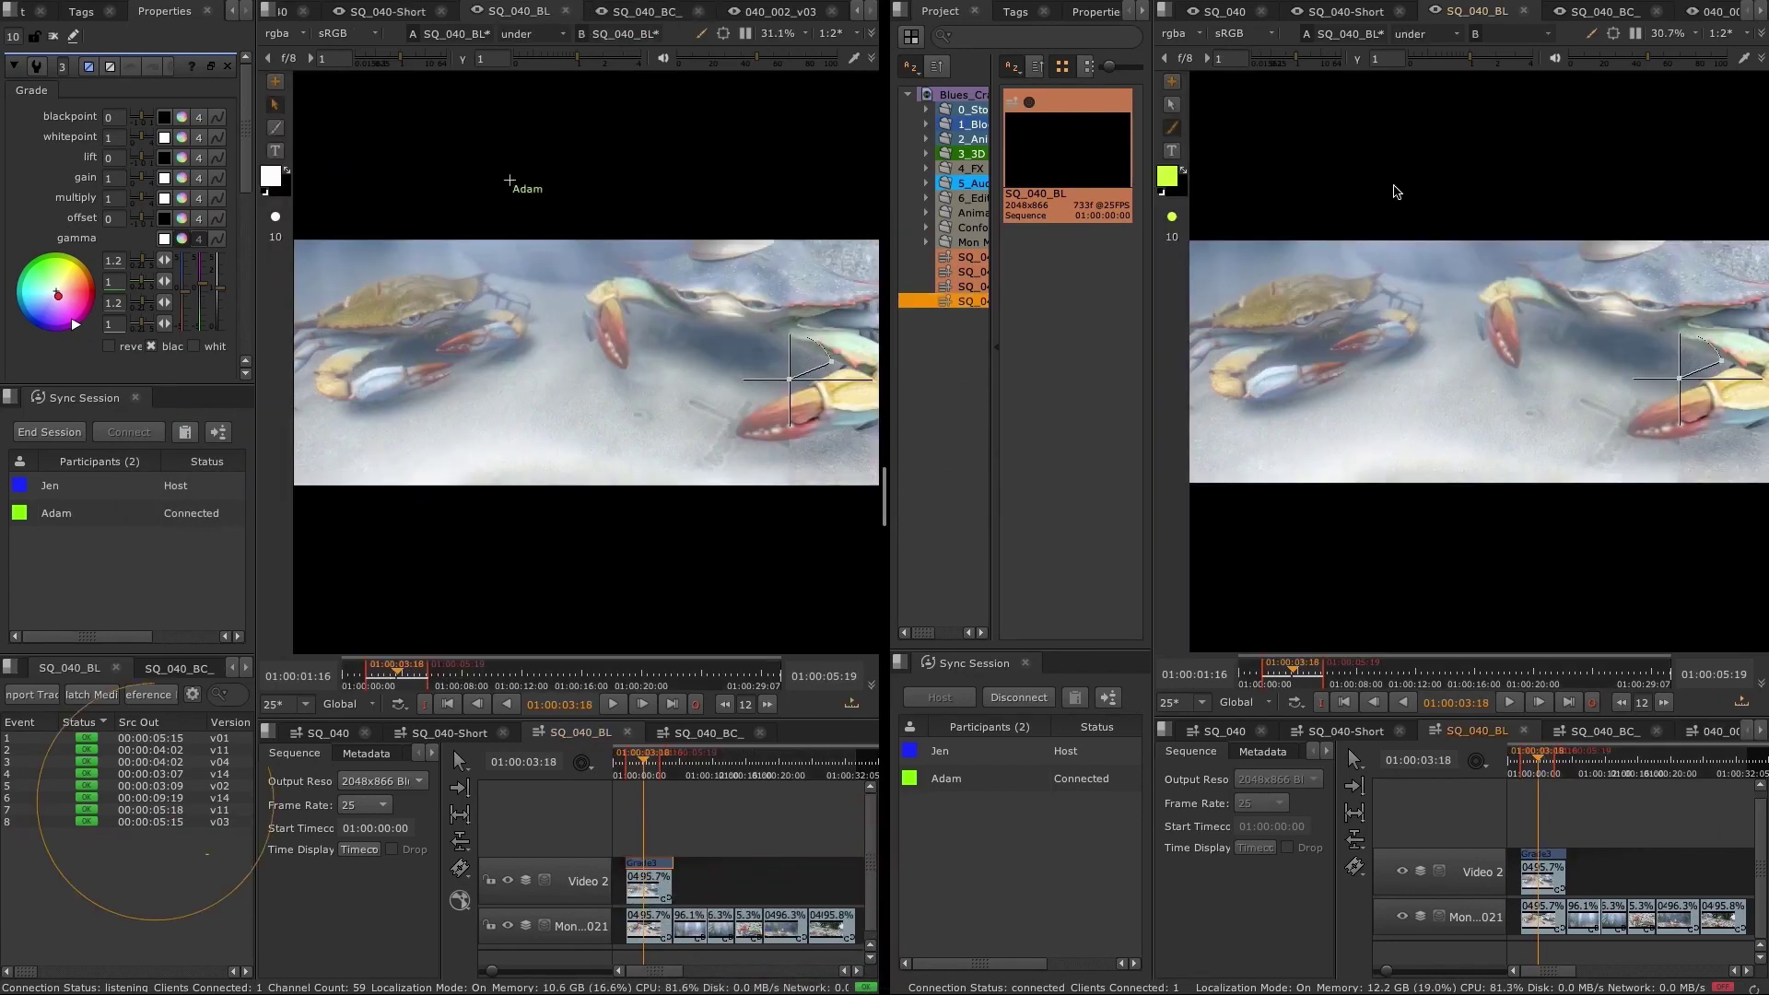
# Create a new annotation on the SQ_040_BL sequence with the In/Out Points range
pyautogui.click(1172, 81)
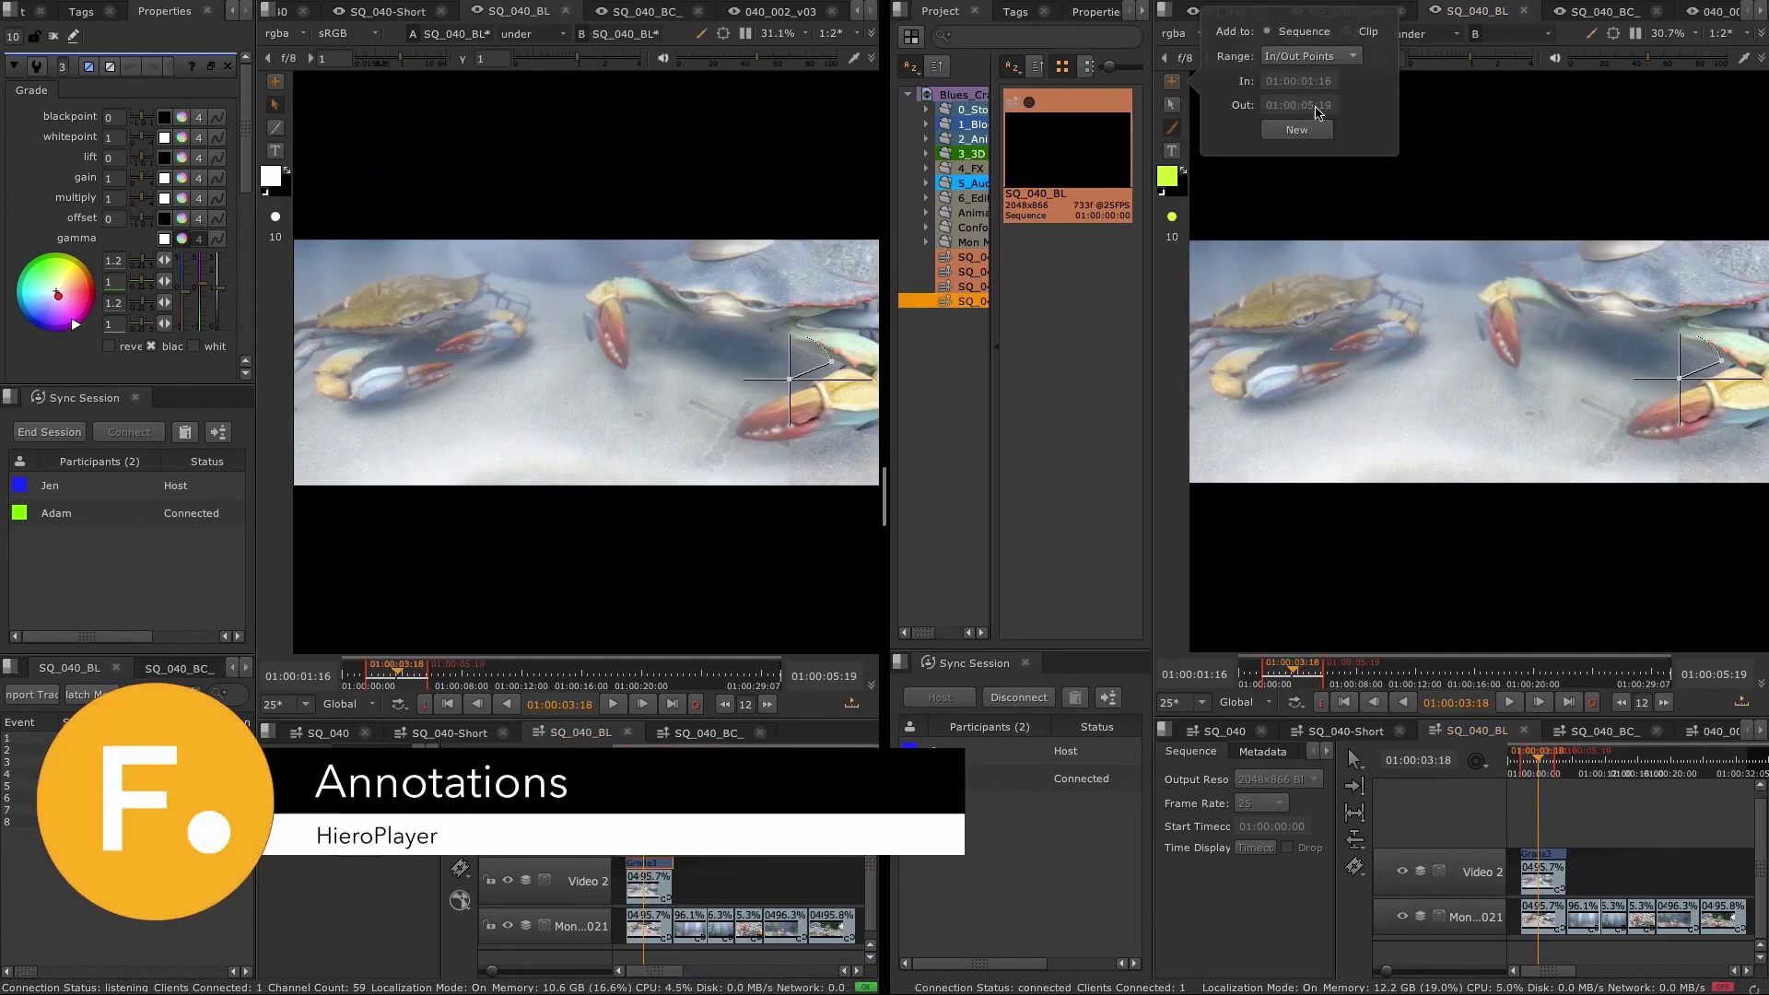
pyautogui.click(1340, 57)
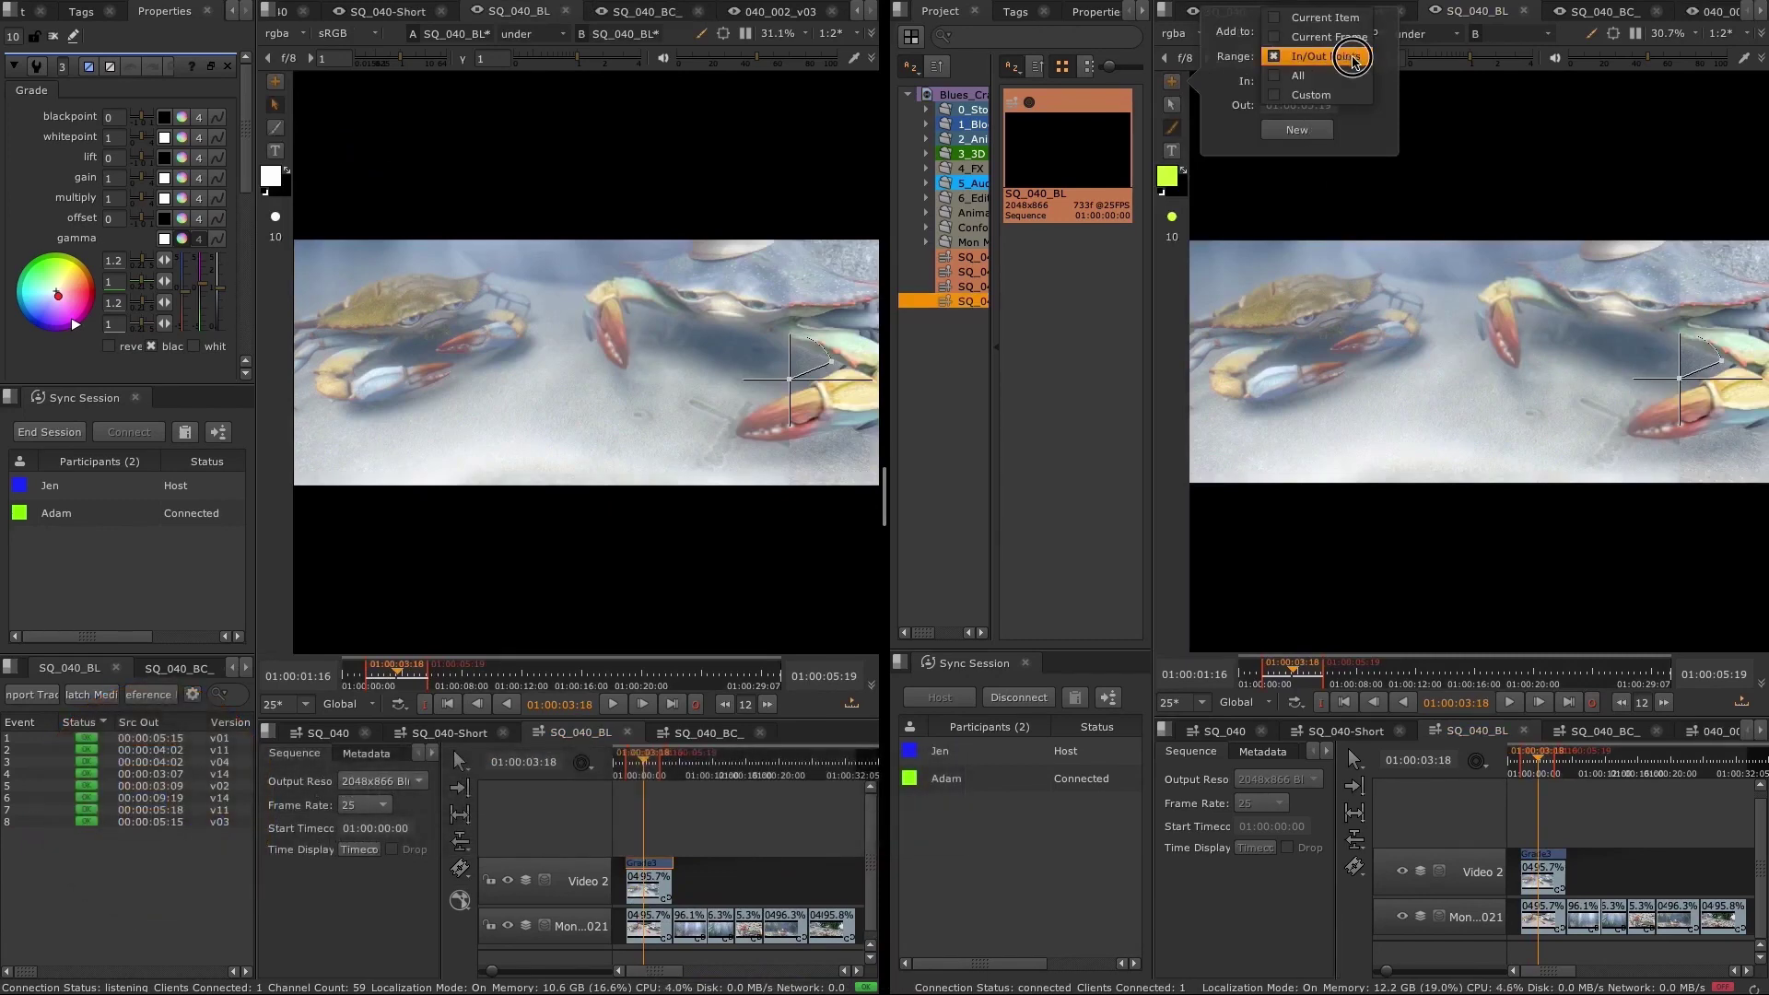
pyautogui.click(1352, 57)
pyautogui.click(1296, 129)
# Draw a freehand ellipse around the upper middle of the crab shot and add the text note "fix blur" inside it
pyautogui.moveTo(1470, 215)
pyautogui.mouseDown()
pyautogui.moveTo(1423, 219)
pyautogui.moveTo(1559, 316)
pyautogui.moveTo(1500, 185)
pyautogui.moveTo(1364, 222)
pyautogui.mouseUp()
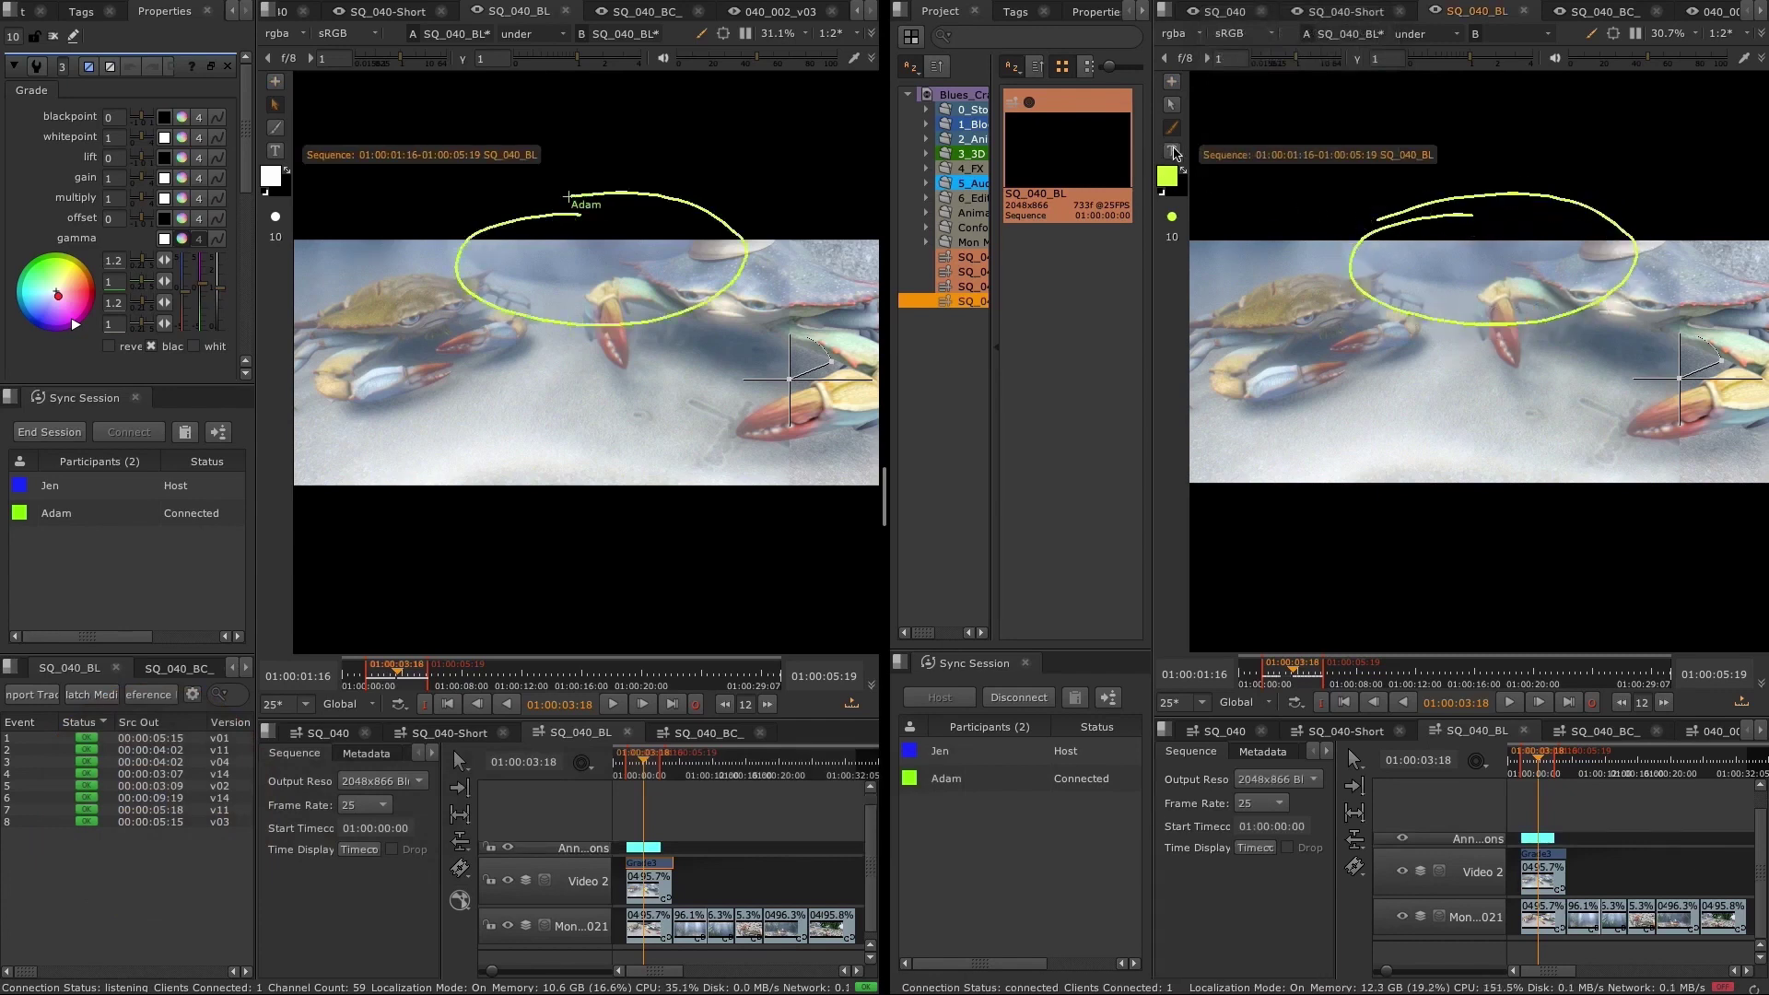
pyautogui.click(1443, 244)
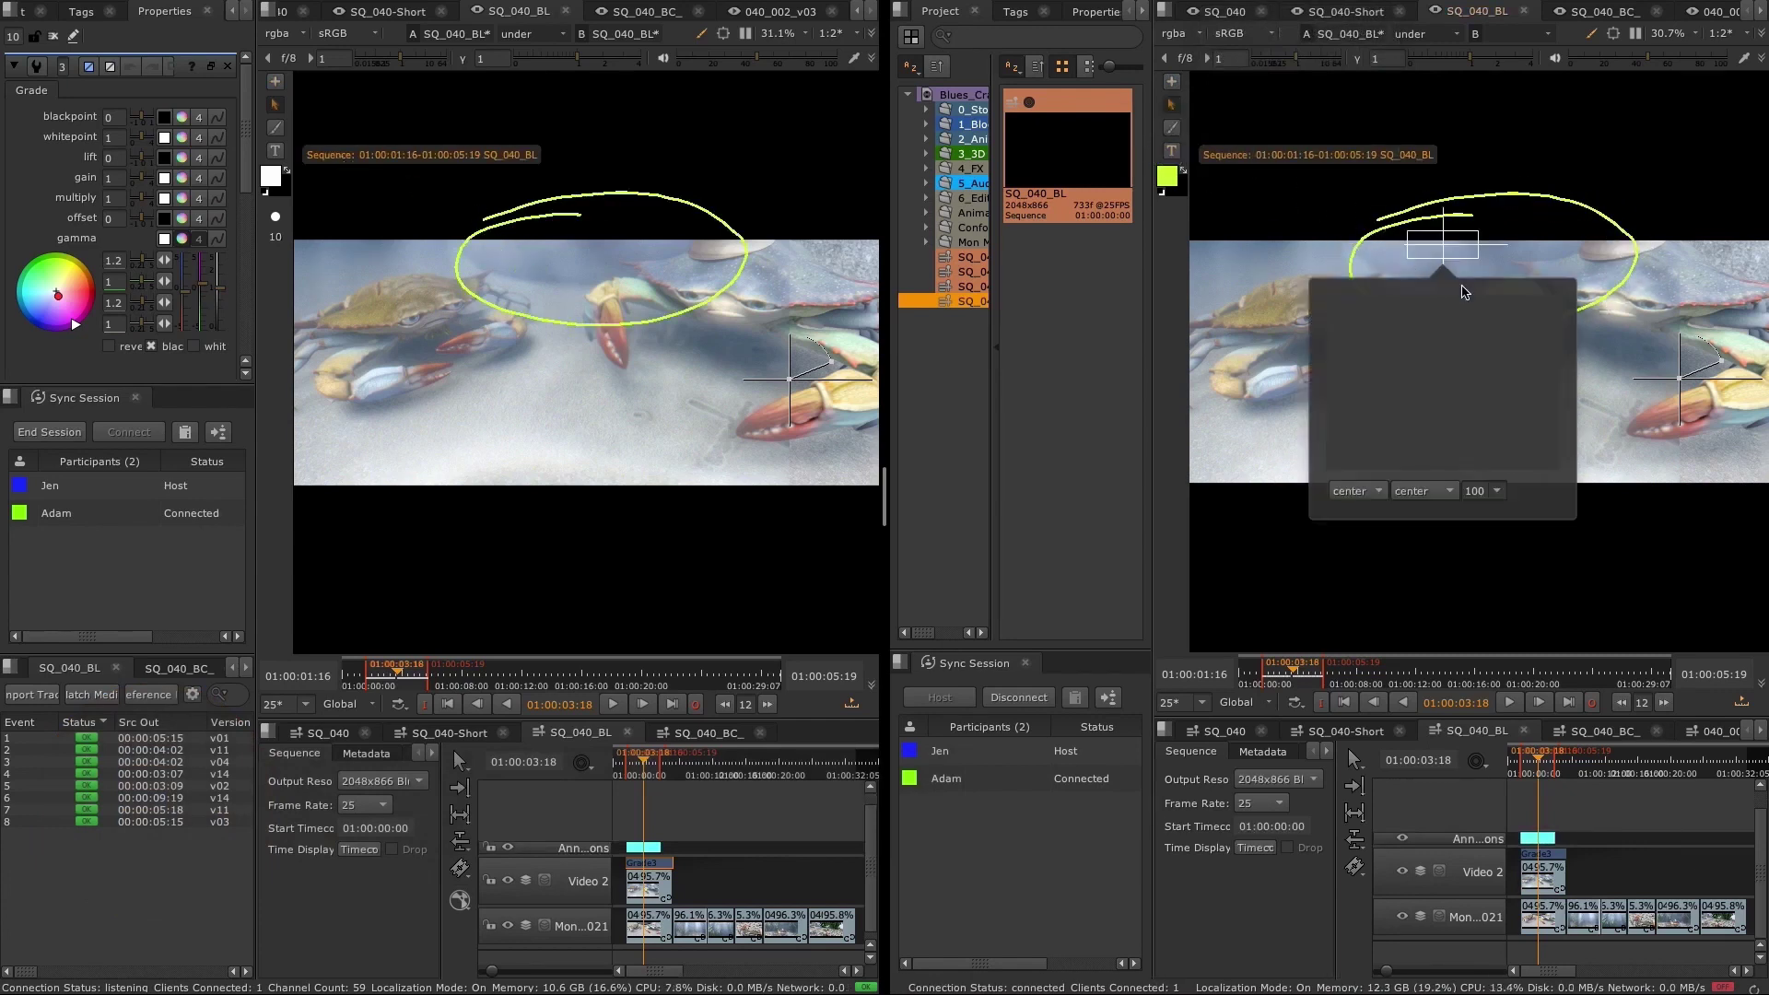
pyautogui.write('fix blur')
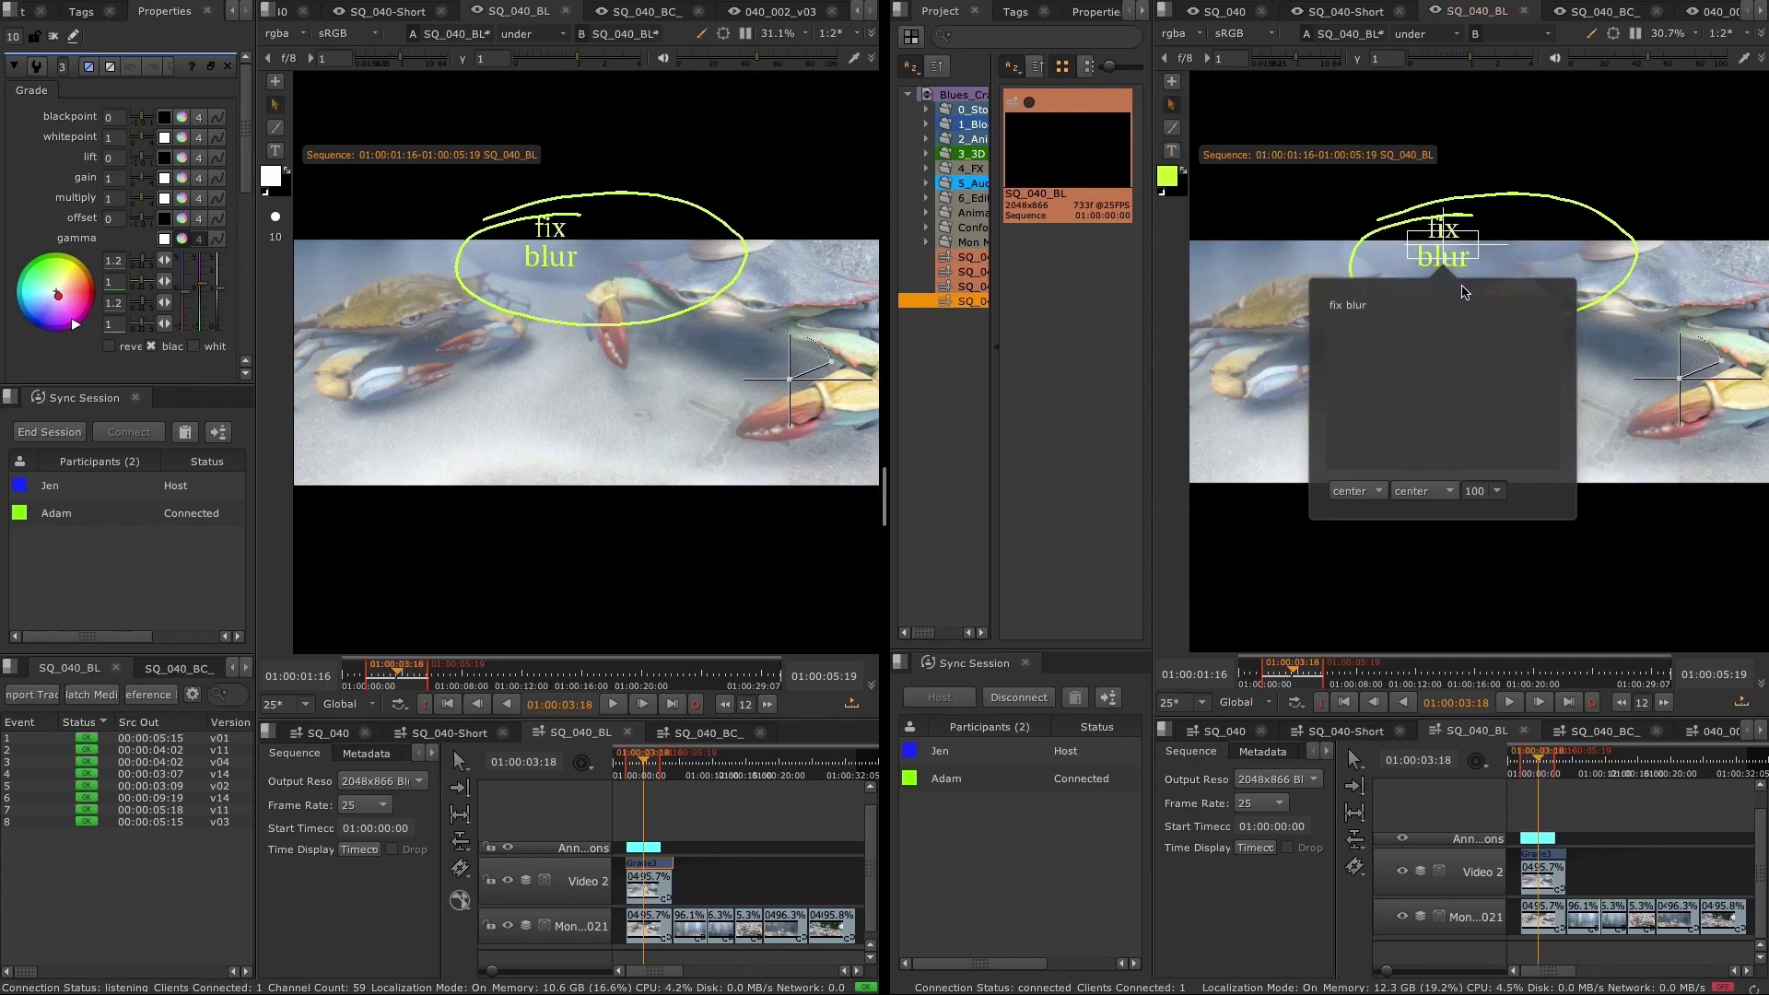
# Finish editing the text note and import shots from a spreadsheet with the Shot Manager in Nuke Studio
pyautogui.press('Escape')
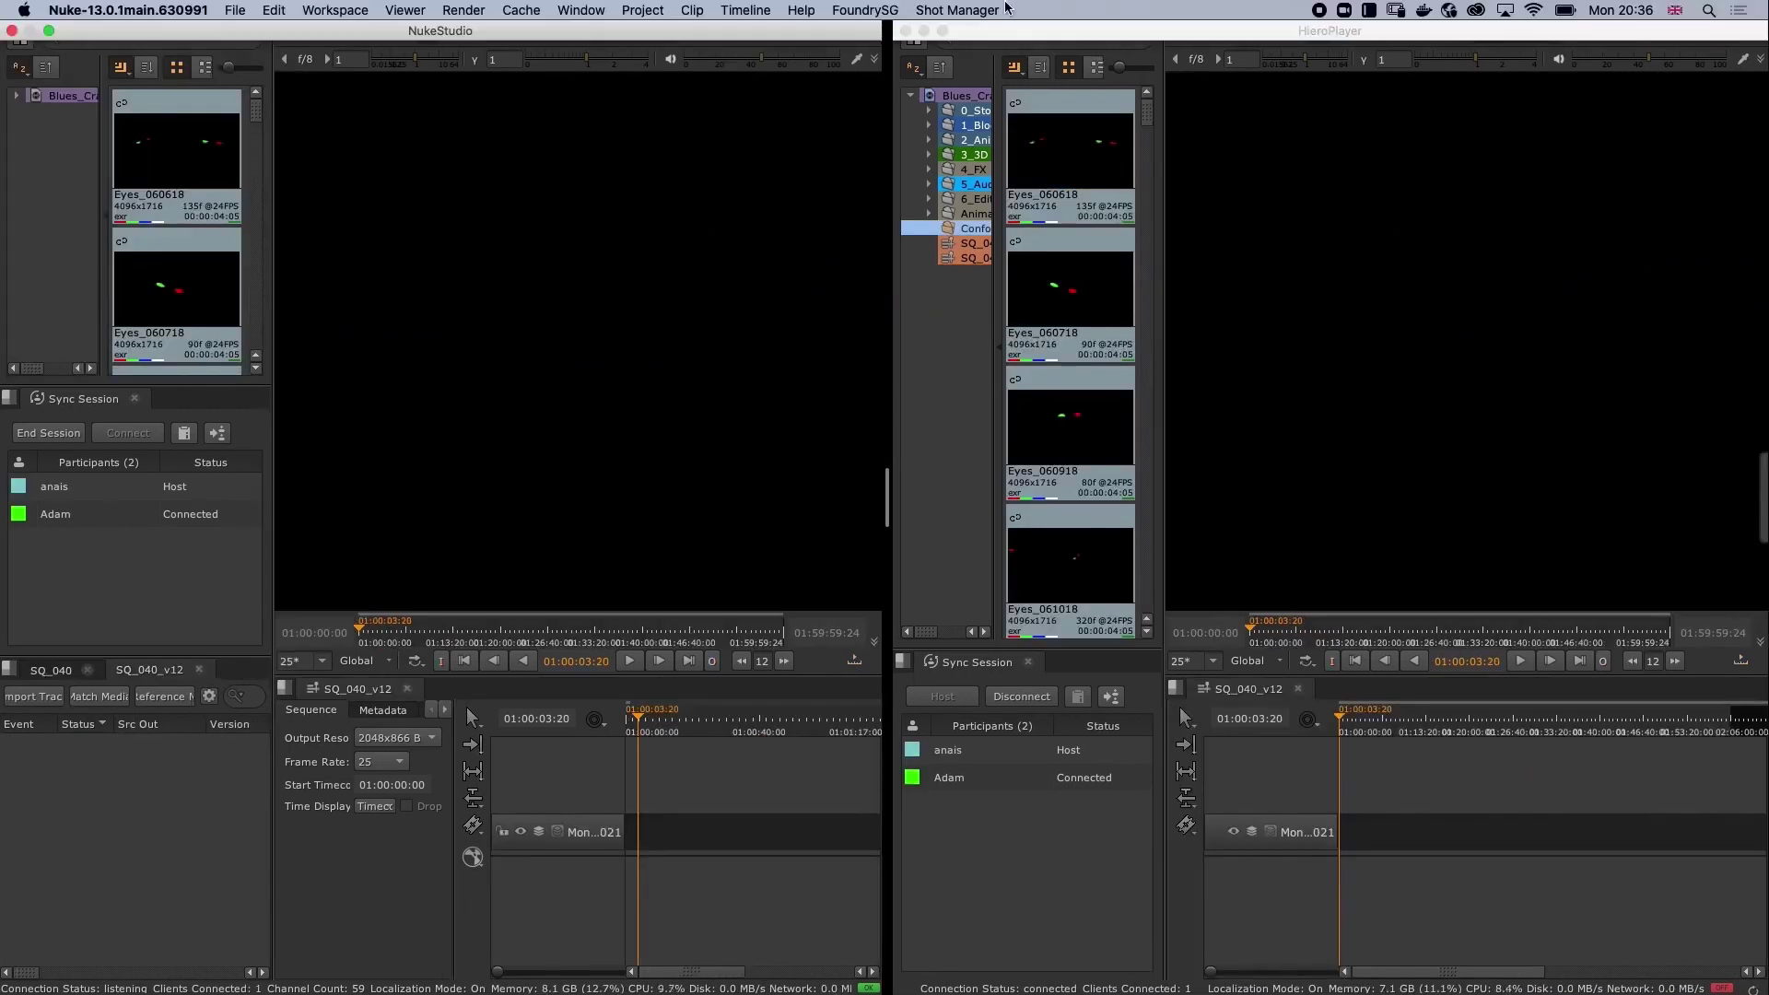
pyautogui.click(957, 11)
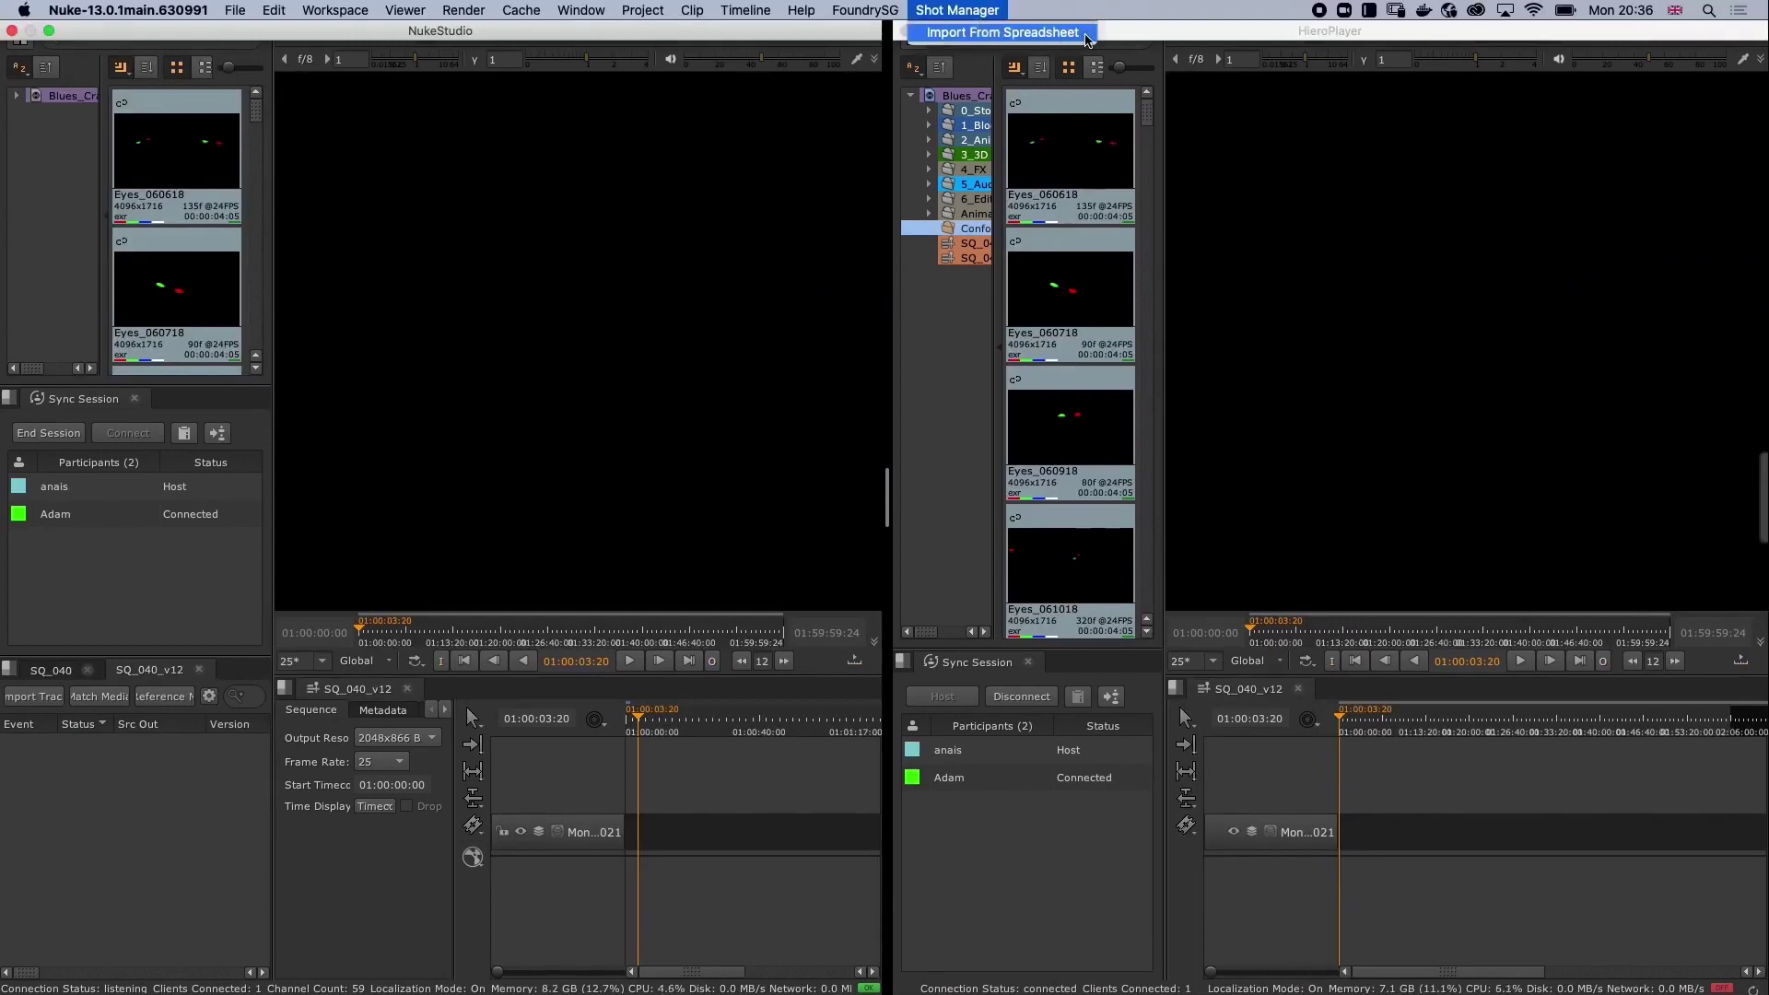
pyautogui.click(1085, 33)
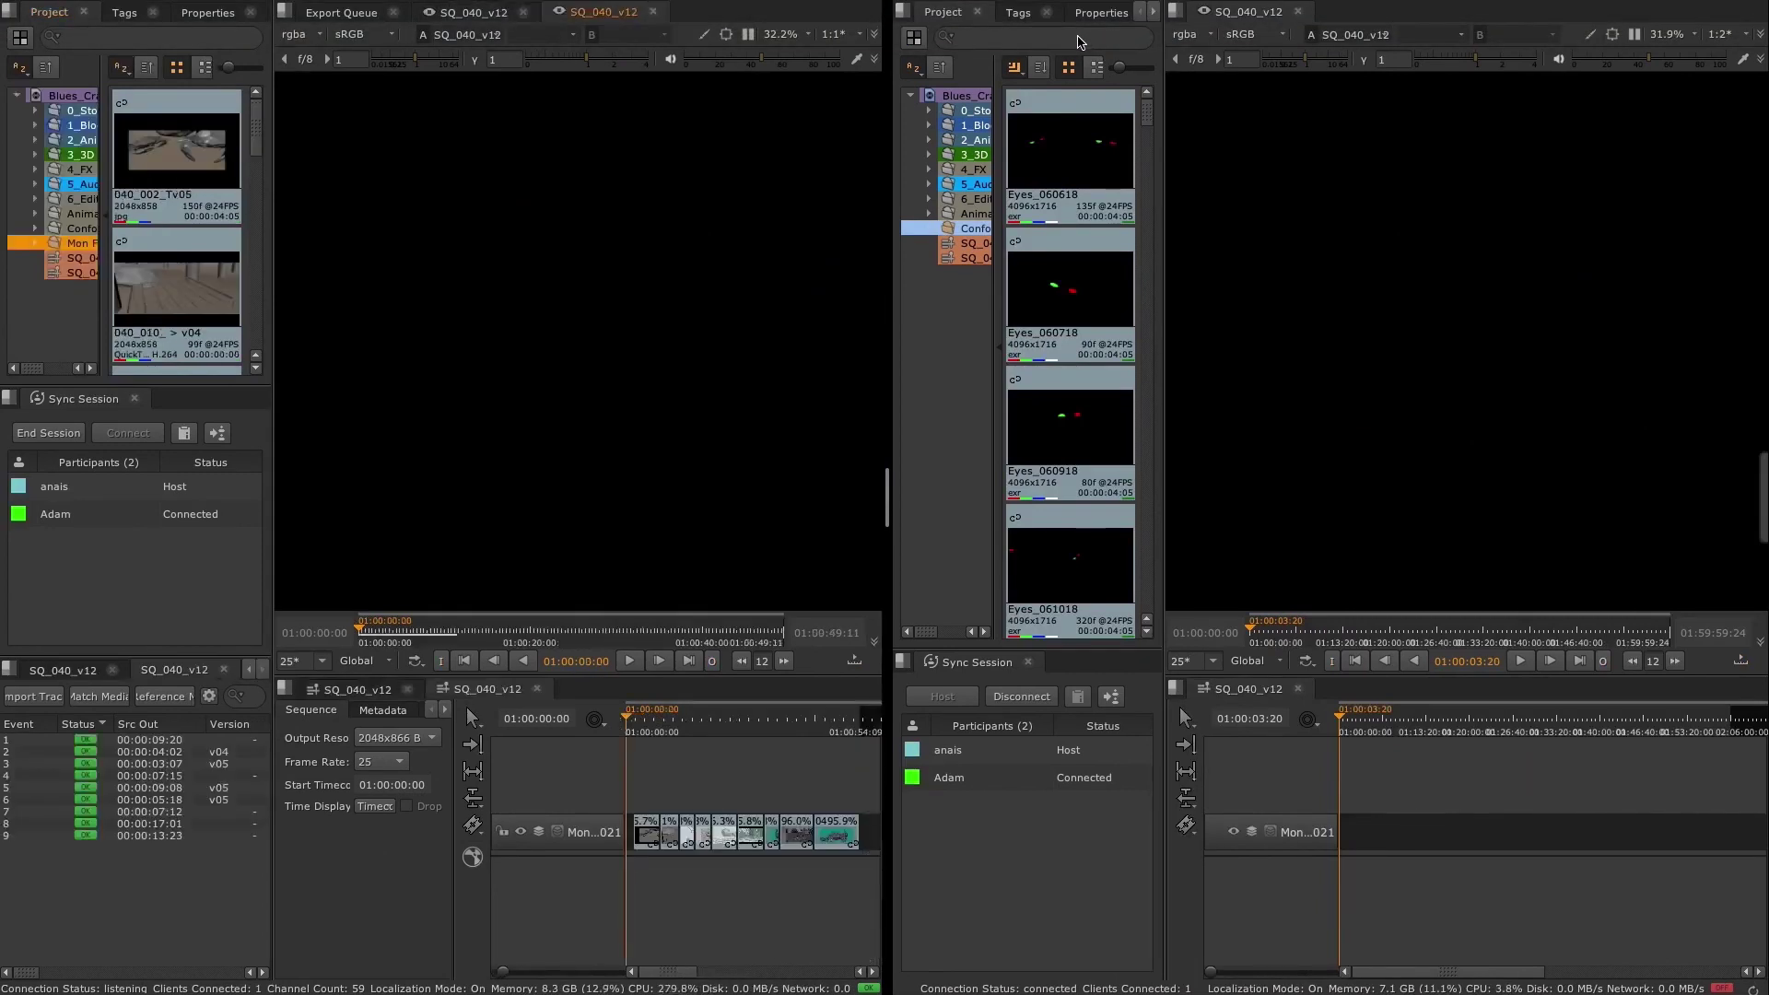
# Rescale the synced SQ_040_v12 timeline in HieroPlayer and scrub through its first clips
pyautogui.moveTo(1211, 972); pyautogui.dragTo(1233, 971)
pyautogui.moveTo(1555, 719); pyautogui.dragTo(1491, 722)
pyautogui.moveTo(1232, 971); pyautogui.dragTo(1212, 971)
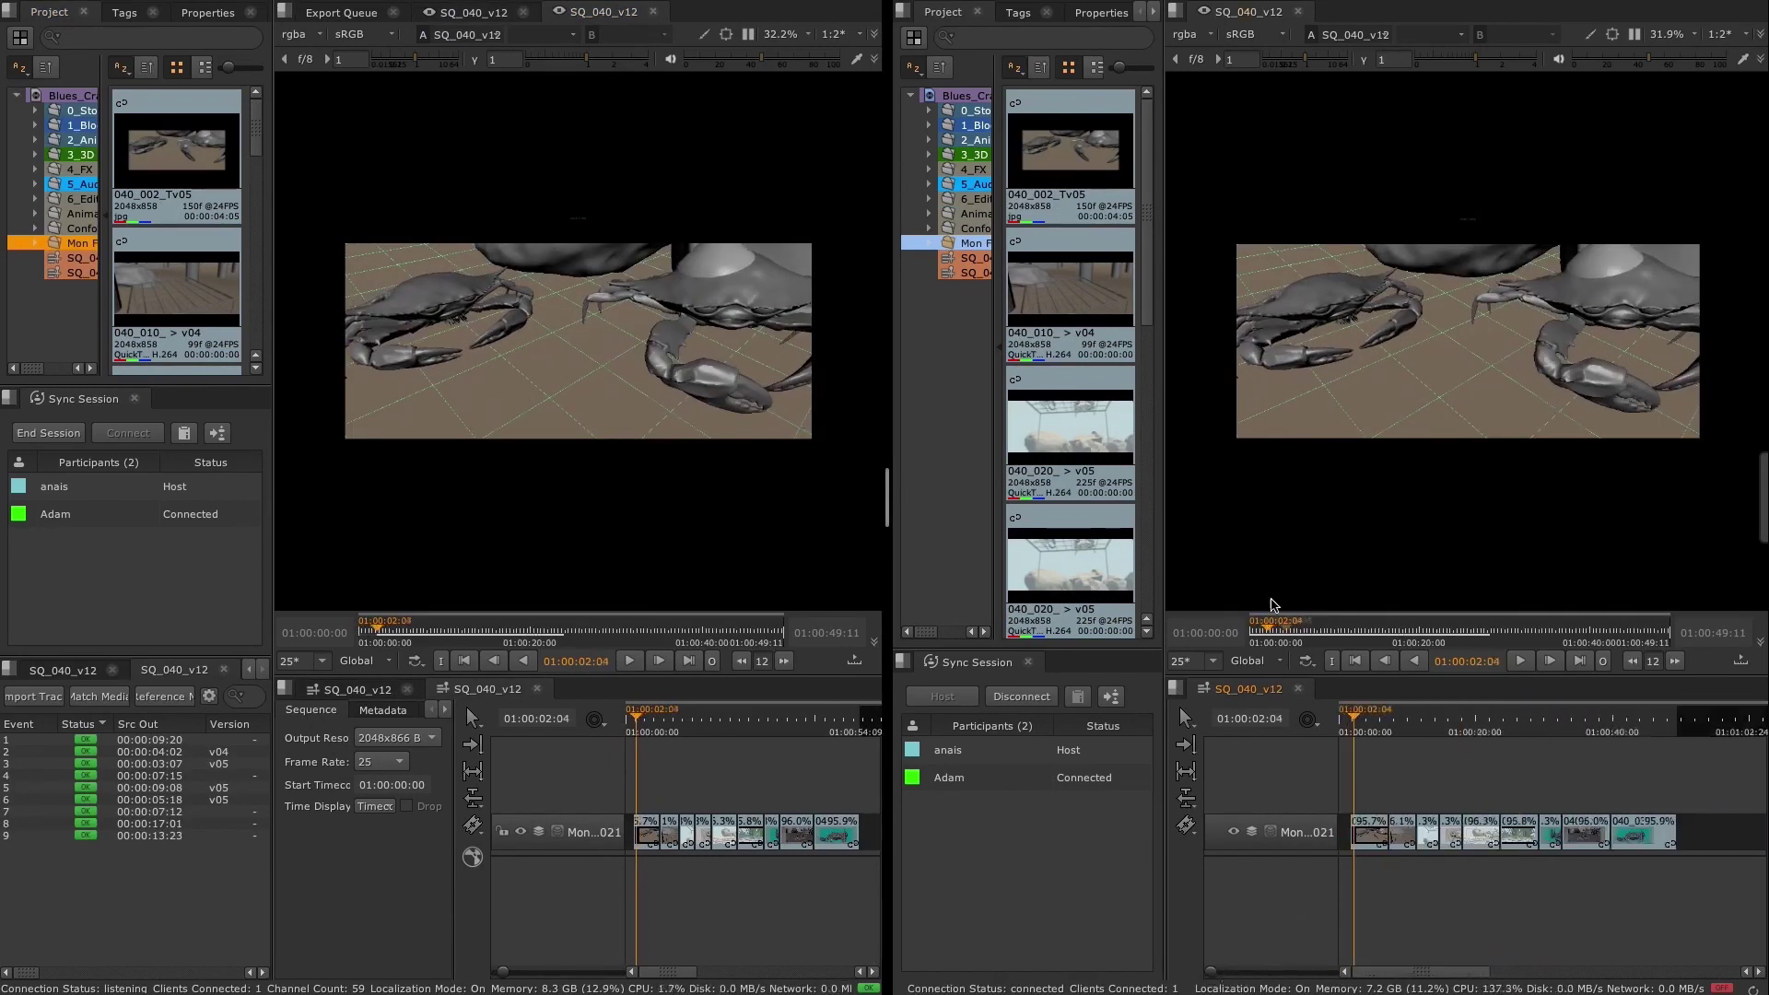
# Open the options for creating a new item in HieroPlayer's project bin
pyautogui.rightClick(956, 439)
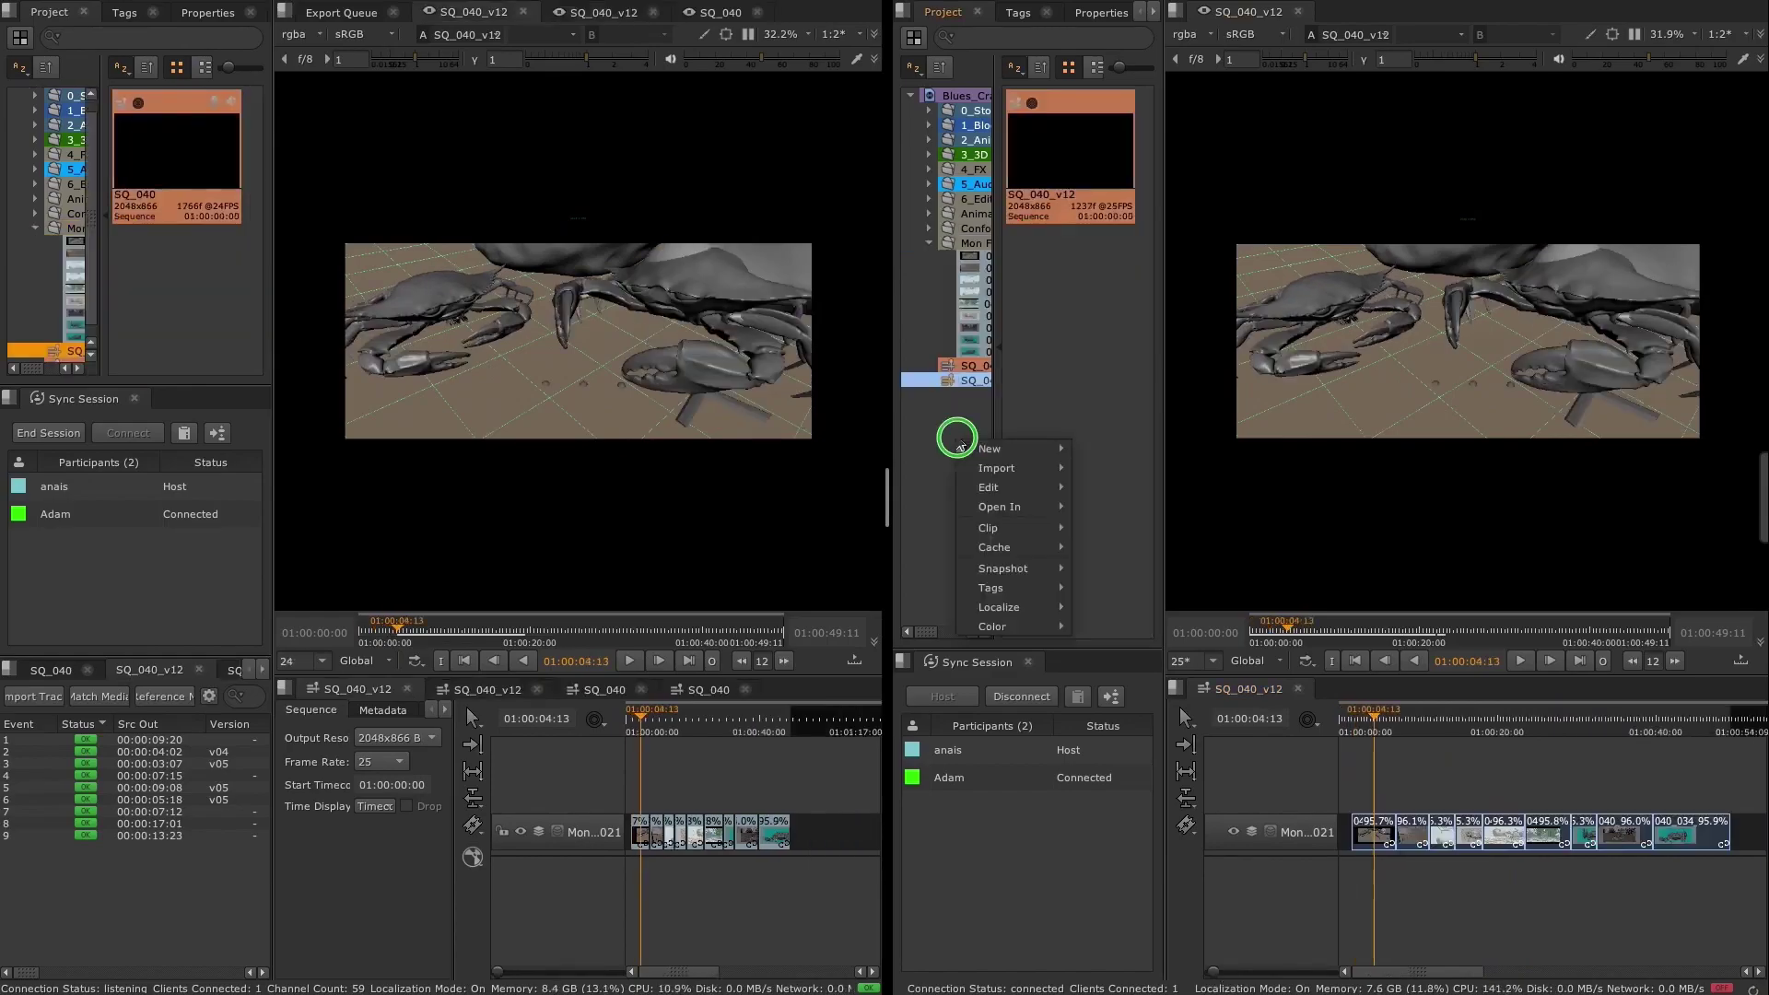
pyautogui.moveTo(982, 447)
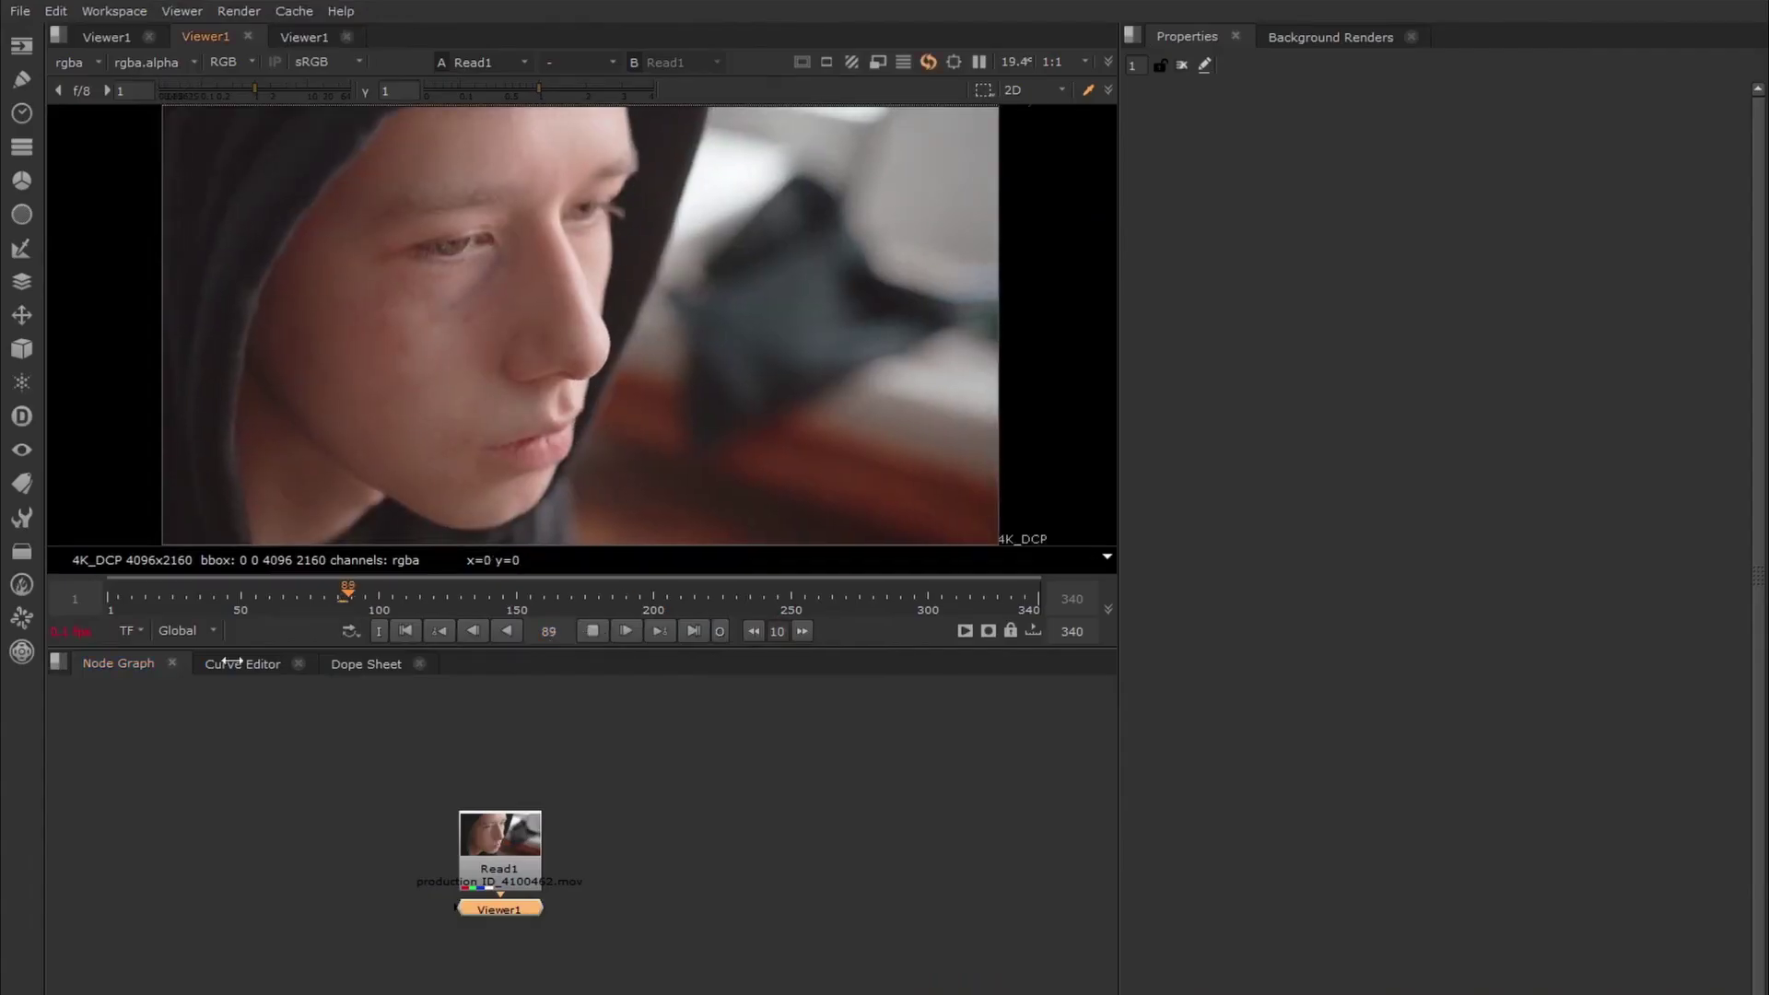
# Add a CopyCat node in Nuke, move it and the Viewer node clear of Read1, and stop playback
pyautogui.click(21, 617)
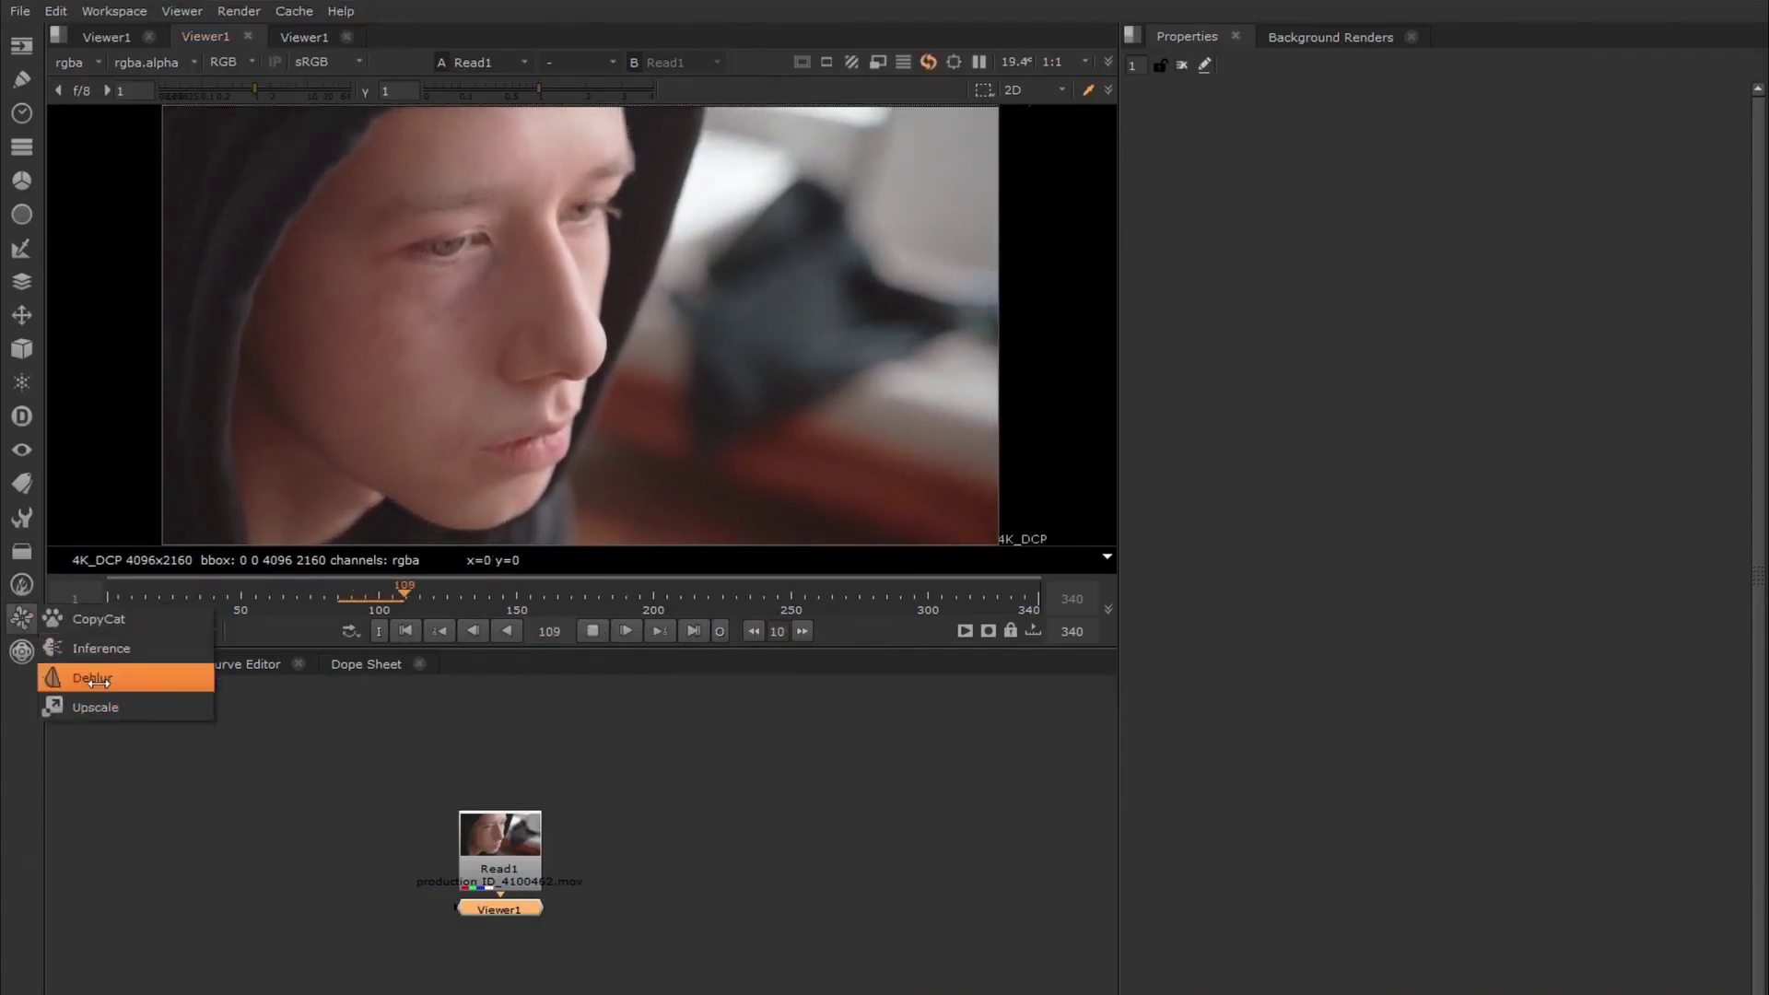
pyautogui.click(97, 619)
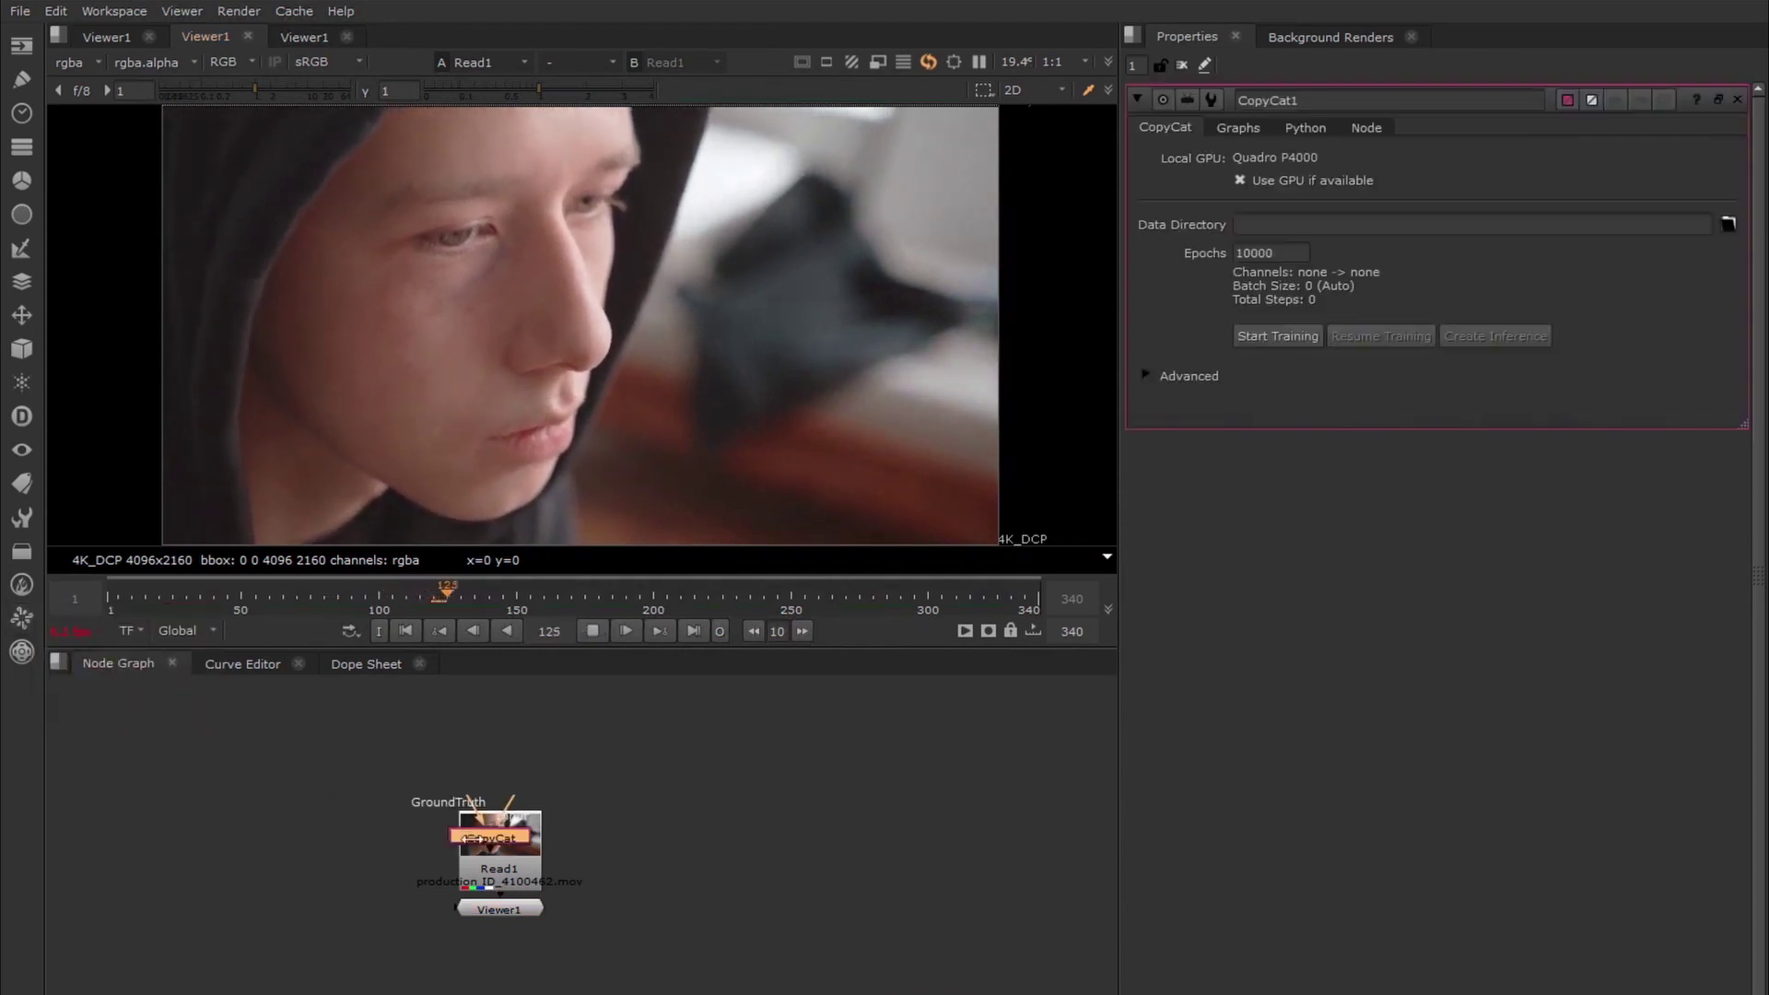
pyautogui.moveTo(488, 835); pyautogui.dragTo(358, 993)
pyautogui.moveTo(498, 908); pyautogui.dragTo(355, 941)
pyautogui.click(592, 631)
# Move the CopyCat1 node further down, beside the training data groups
pyautogui.moveTo(611, 948); pyautogui.dragTo(498, 873, button='middle')
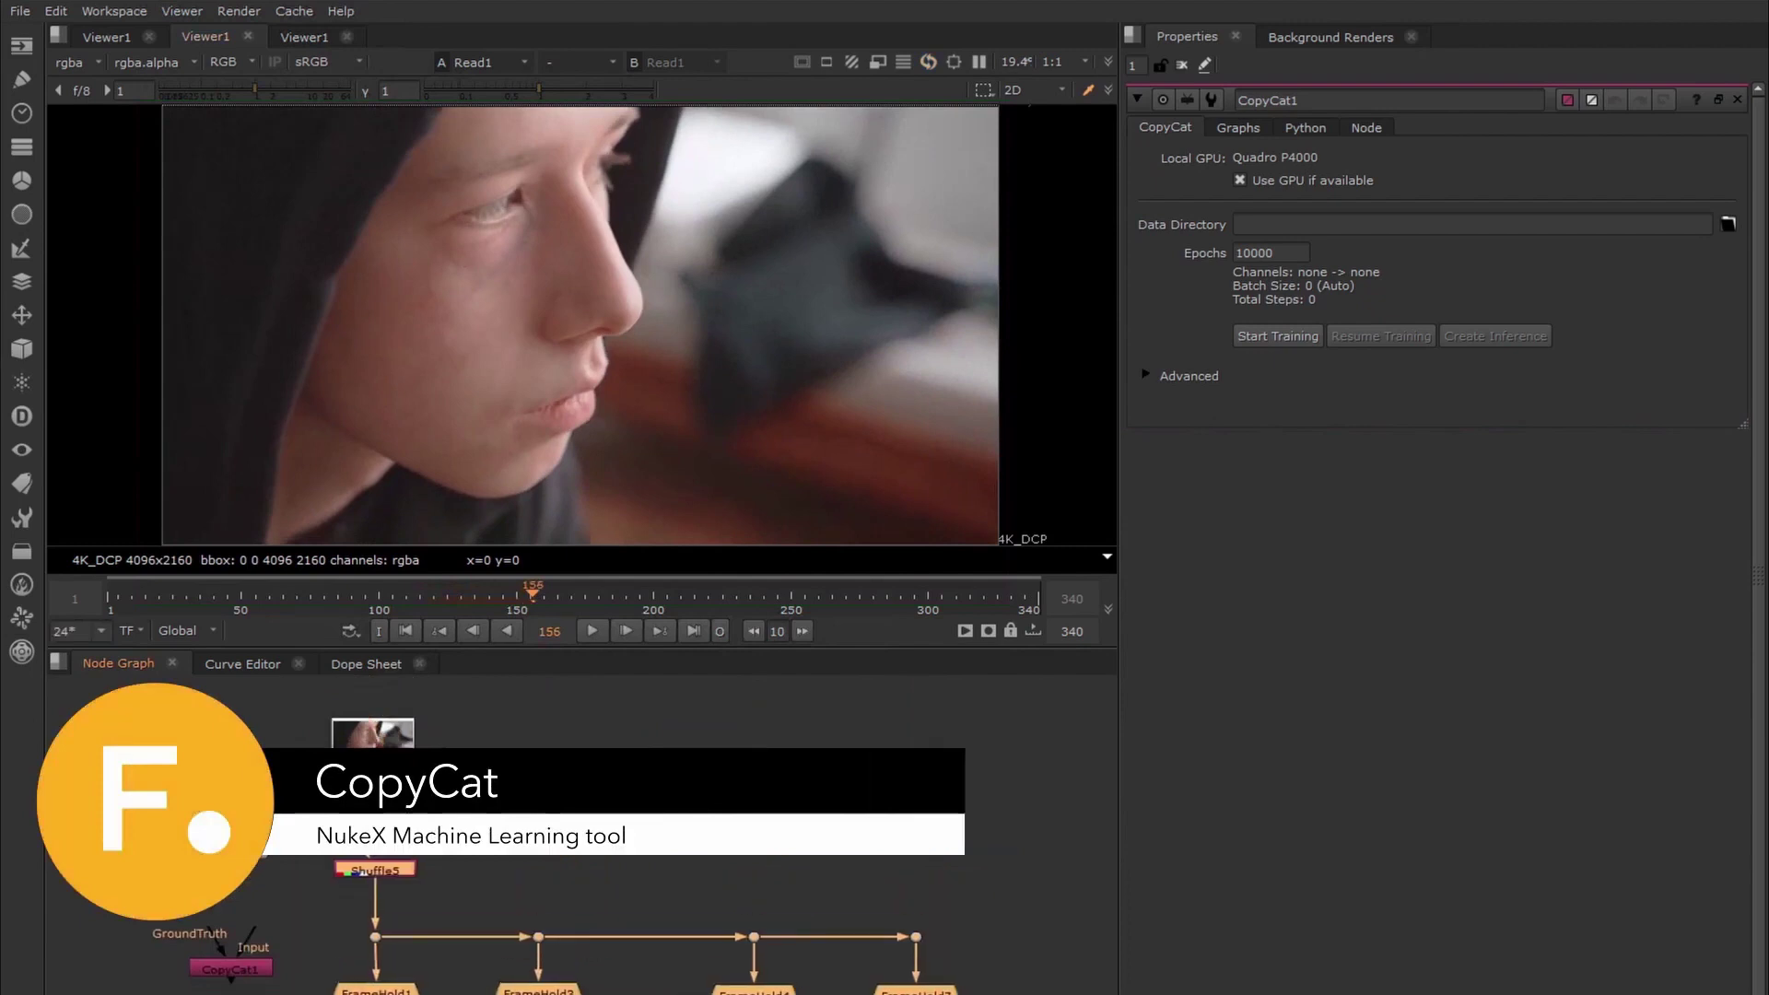
pyautogui.click(295, 960)
pyautogui.moveTo(294, 960); pyautogui.dragTo(260, 683, button='middle')
pyautogui.moveTo(196, 691); pyautogui.dragTo(180, 981)
# Compare the painted ground-truth images with the source input images for frames 139 and 200 in the viewer
pyautogui.scroll(2, 471, 981)
pyautogui.moveTo(474, 987); pyautogui.dragTo(473, 915, button='middle')
pyautogui.scroll(-1, 444, 892)
pyautogui.click(938, 819)
pyautogui.press('2')
pyautogui.click(516, 831)
pyautogui.press('1')
pyautogui.click(733, 816)
pyautogui.press('2')
pyautogui.click(285, 837)
pyautogui.press('1')
pyautogui.press('2')
pyautogui.press('1')
pyautogui.click(322, 833)
# Open the internal node graph of the bruise_paintFix_f139 group
pyautogui.moveTo(354, 799); pyautogui.dragTo(355, 890, button='middle')
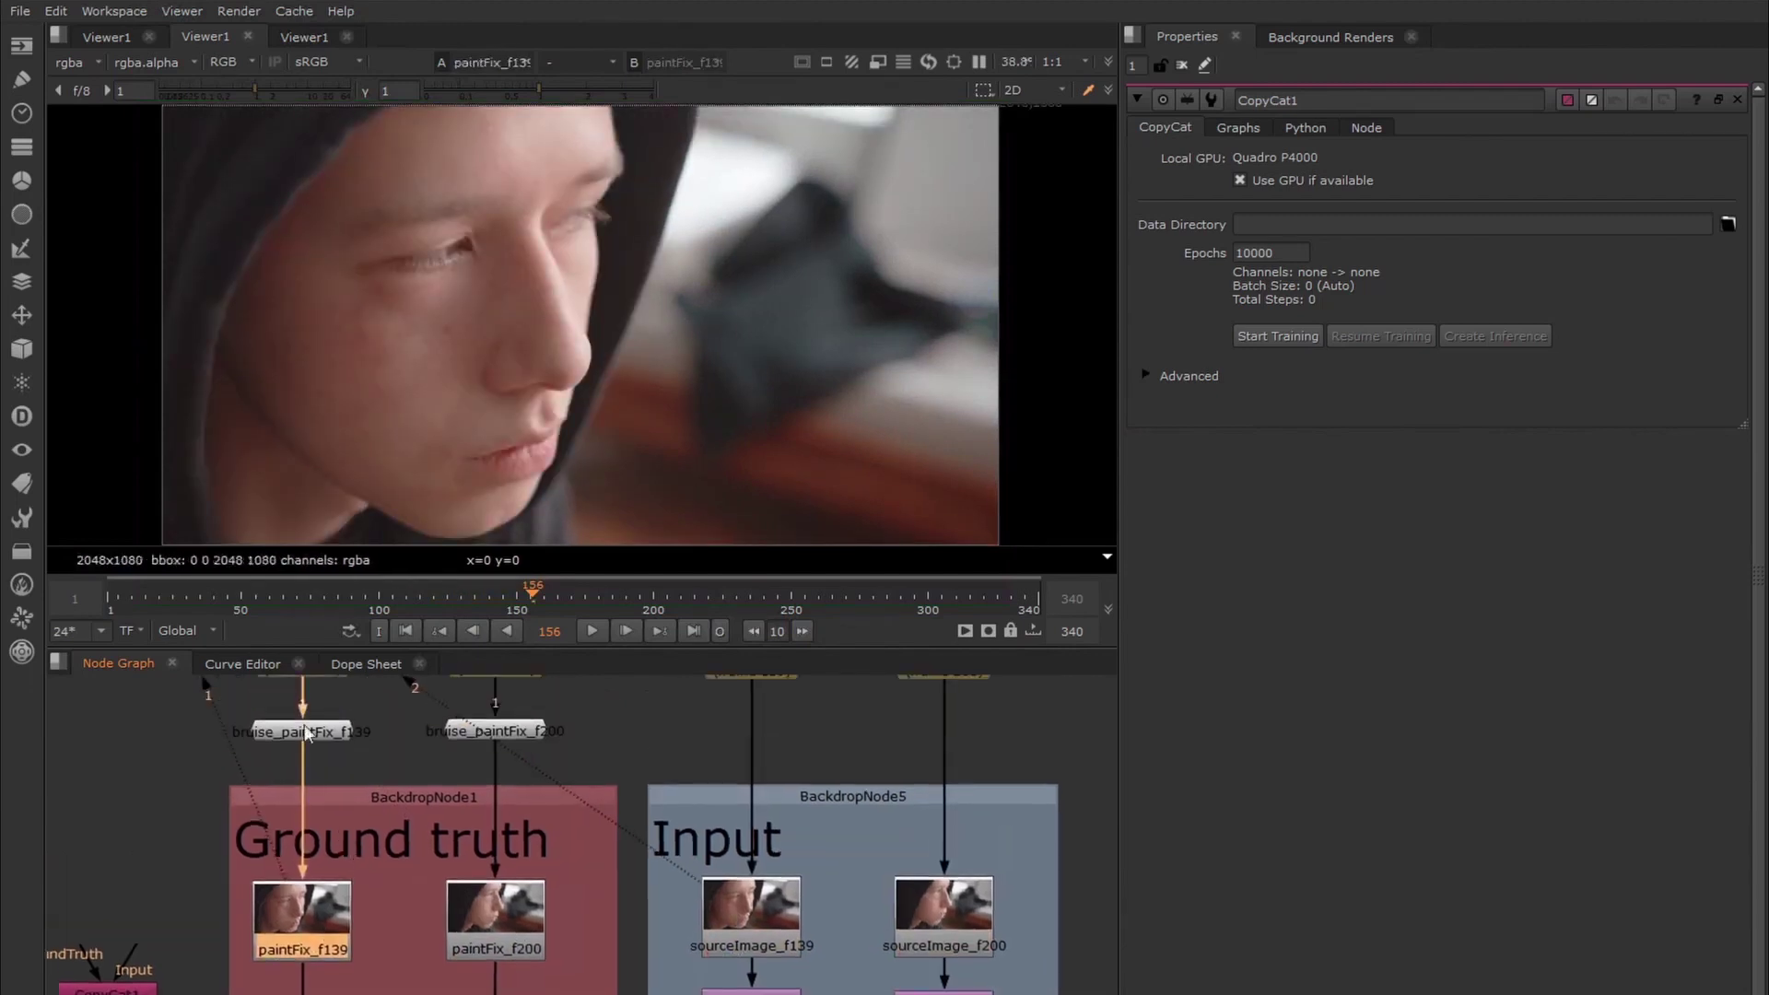
pyautogui.doubleClick(307, 731)
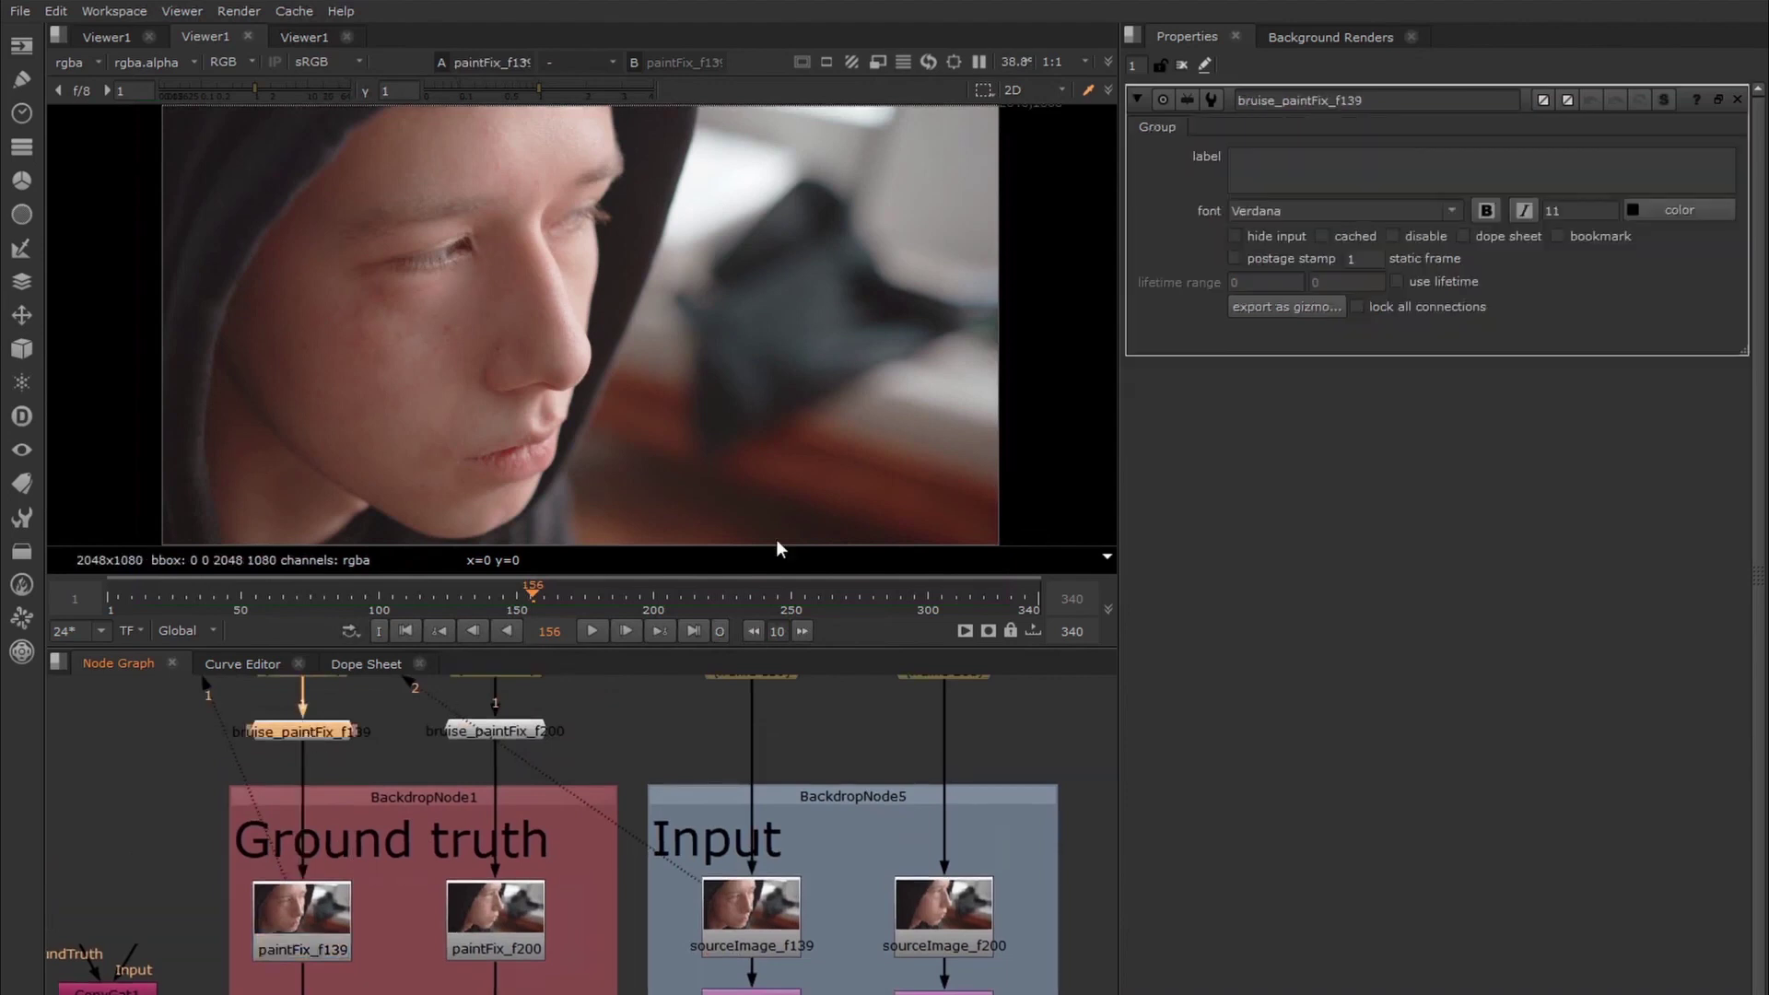
pyautogui.click(1663, 100)
pyautogui.scroll(3, 713, 768)
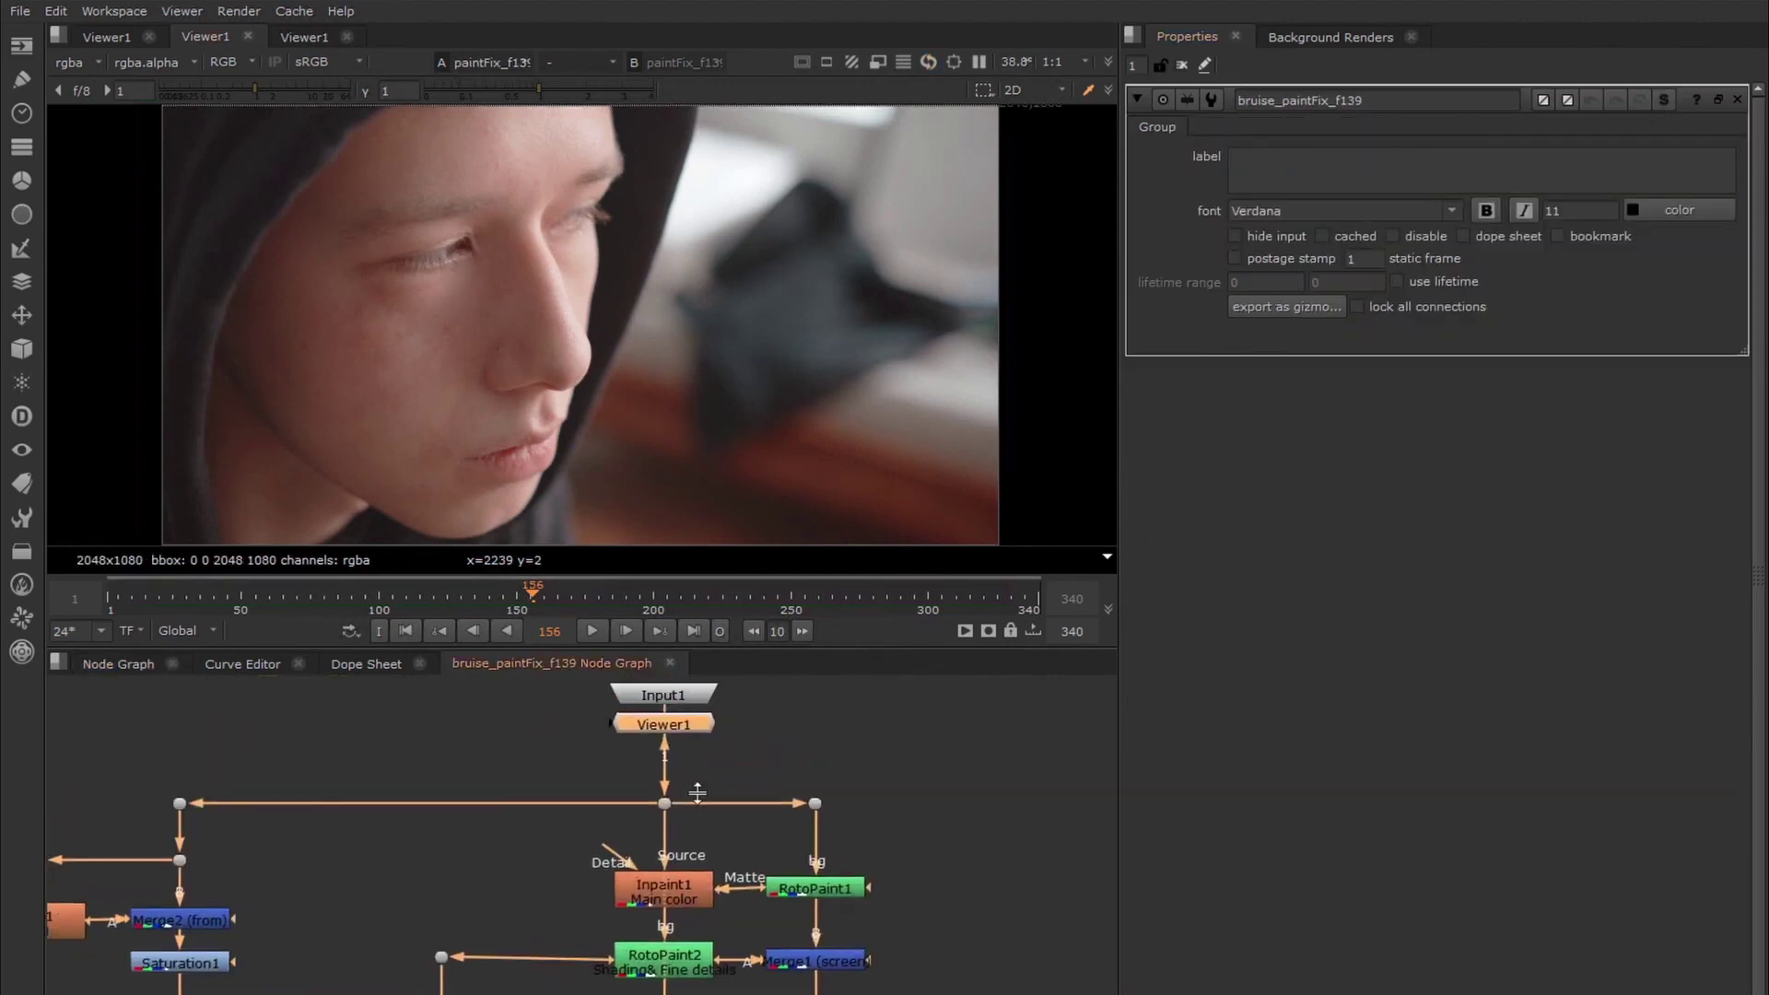
# View the group's source, Inpaint1, RotoPaint2 and Keymix1 stages one after another, and close the group's node graph
pyautogui.click(627, 774)
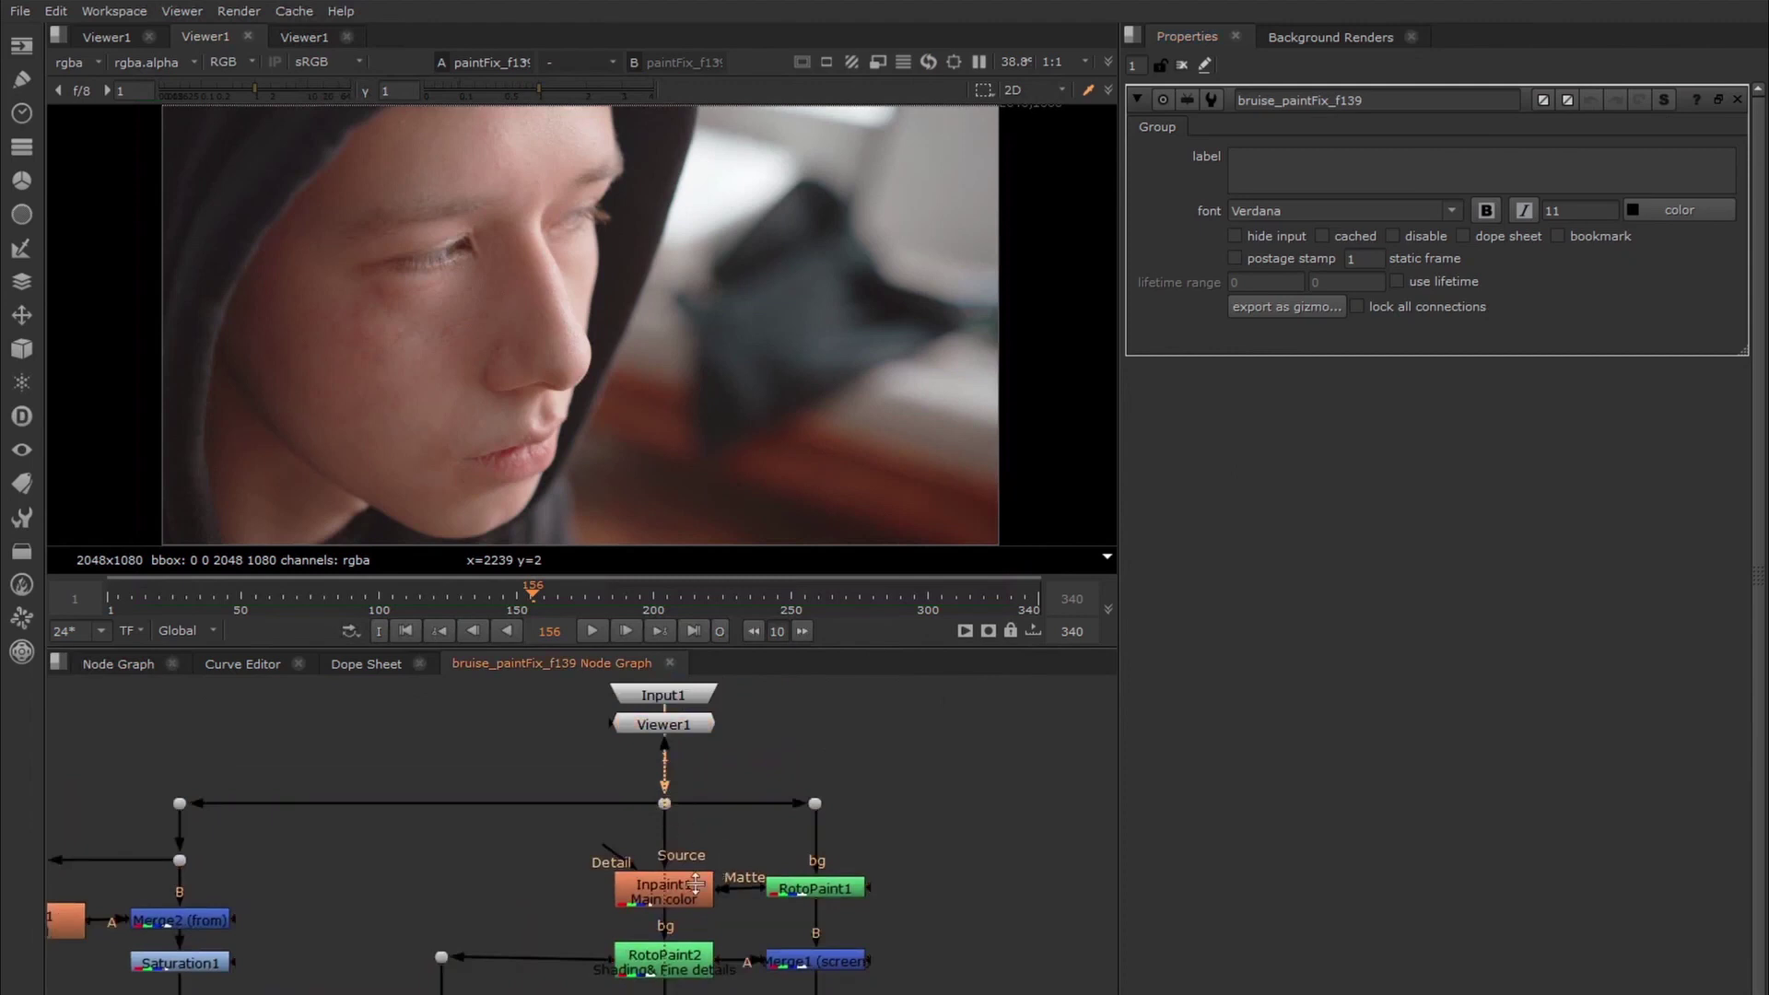
pyautogui.press('1')
pyautogui.click(689, 892)
pyautogui.press('1')
pyautogui.click(685, 964)
pyautogui.press('1')
pyautogui.moveTo(713, 994); pyautogui.dragTo(703, 671, button='middle')
pyautogui.click(656, 900)
pyautogui.press('1')
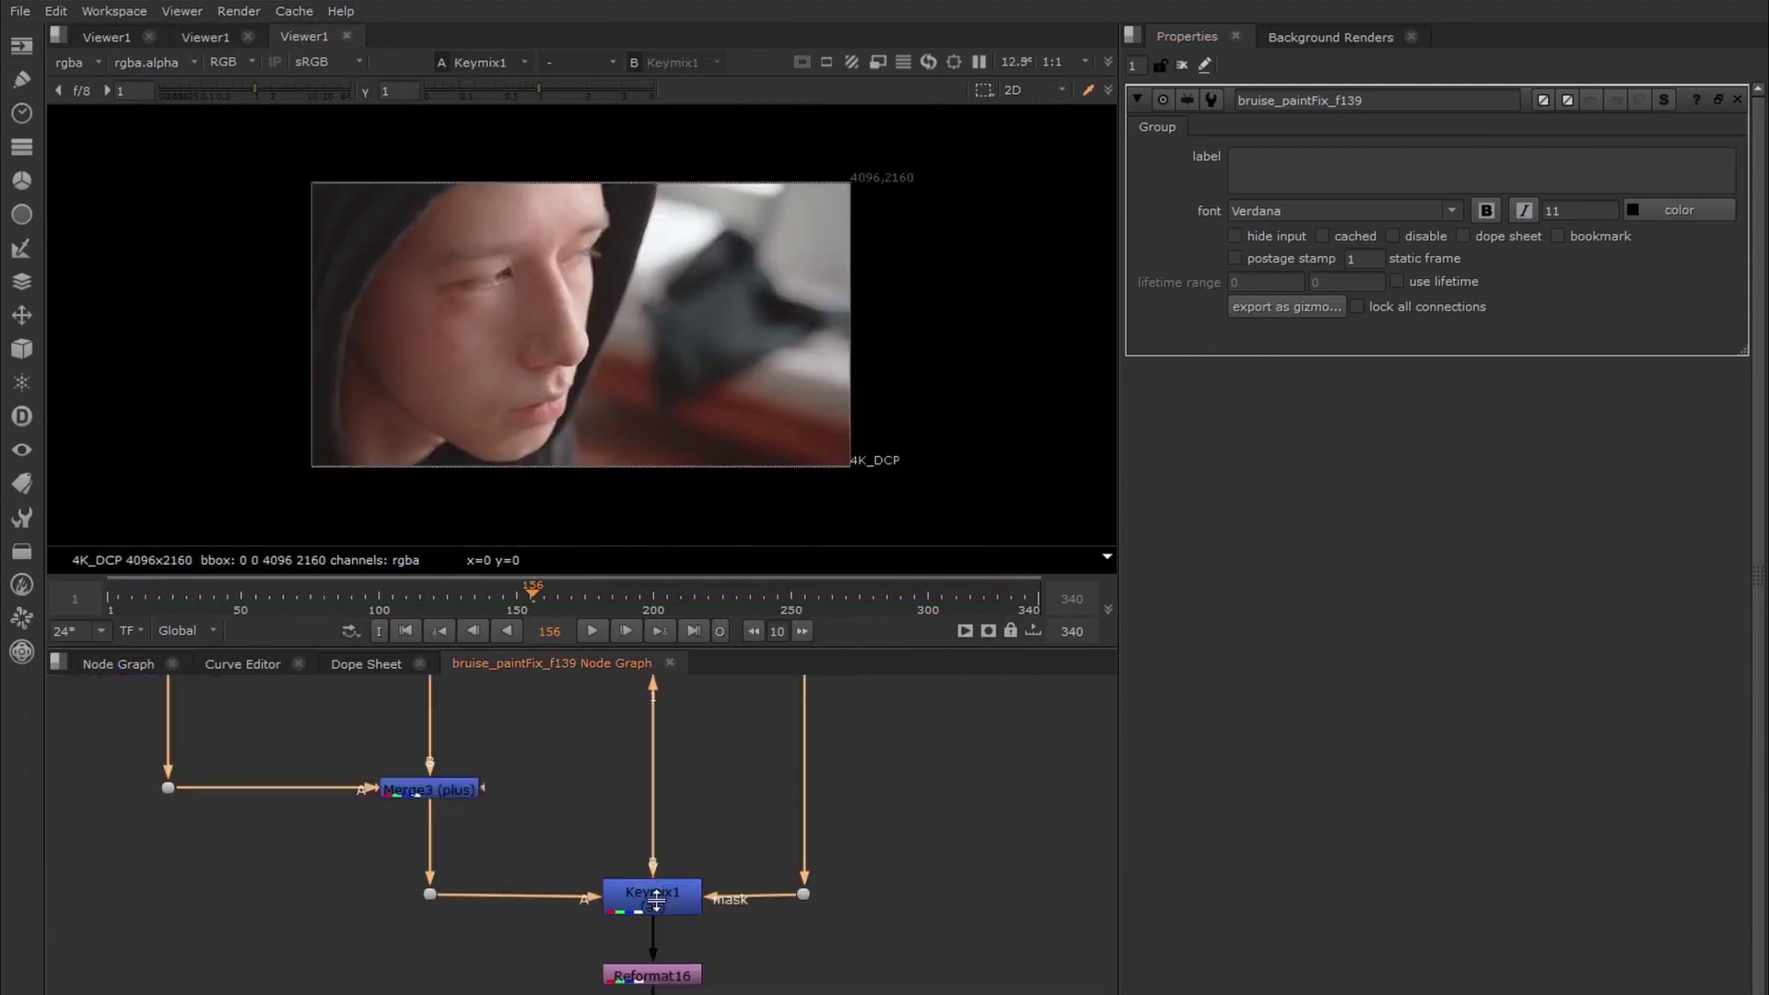
pyautogui.click(670, 663)
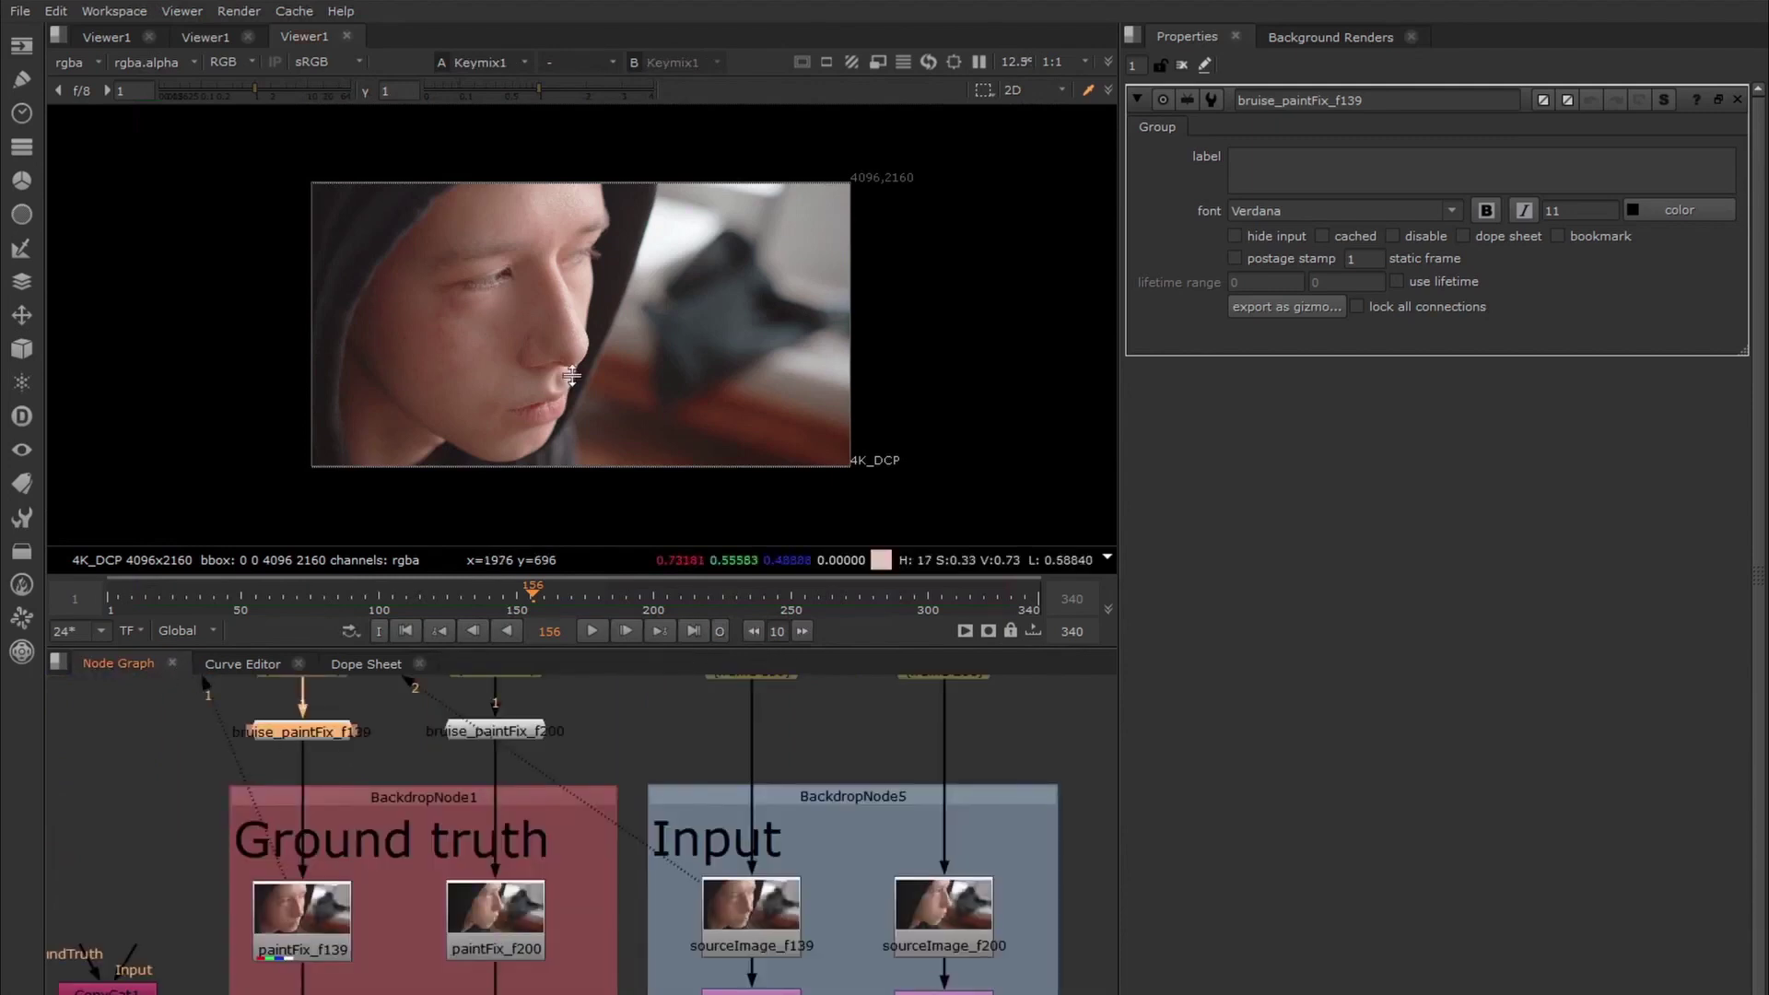
# Connect AppendClip5 to CopyCat1's GroundTruth and AppendClip4 to its Input with a corner dot, and view CopyCat1 with its properties open
pyautogui.moveTo(553, 941); pyautogui.dragTo(630, 788, button='middle')
pyautogui.moveTo(183, 838); pyautogui.dragTo(393, 921)
pyautogui.moveTo(391, 898); pyautogui.dragTo(296, 926, button='middle')
pyautogui.moveTo(279, 909); pyautogui.dragTo(737, 837)
pyautogui.moveTo(302, 951); pyautogui.dragTo(287, 926)
pyautogui.keyDown('ctrl'); pyautogui.moveTo(508, 880); pyautogui.dragTo(734, 923); pyautogui.keyUp('ctrl')
pyautogui.doubleClick(285, 926)
pyautogui.press('1')
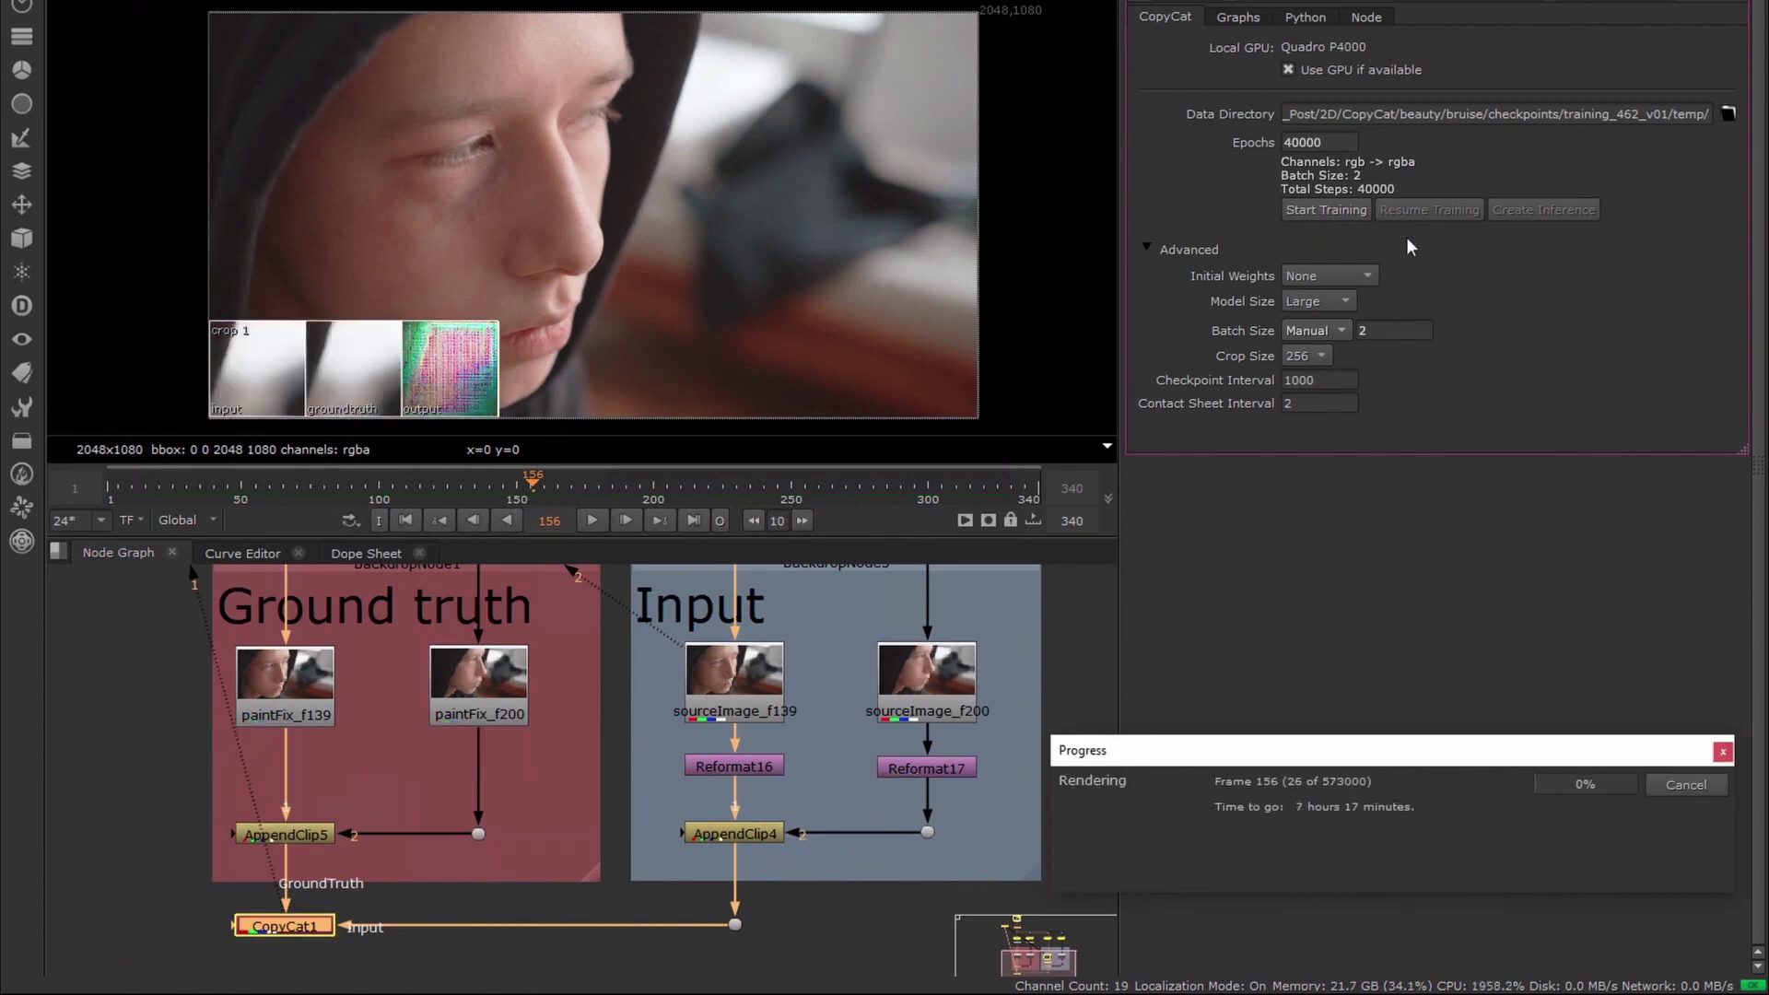
# Set the training loss graph's smoothness to 0.205, refresh the graph view, and cancel the running training
pyautogui.click(1237, 17)
pyautogui.moveTo(1424, 92); pyautogui.dragTo(1352, 92)
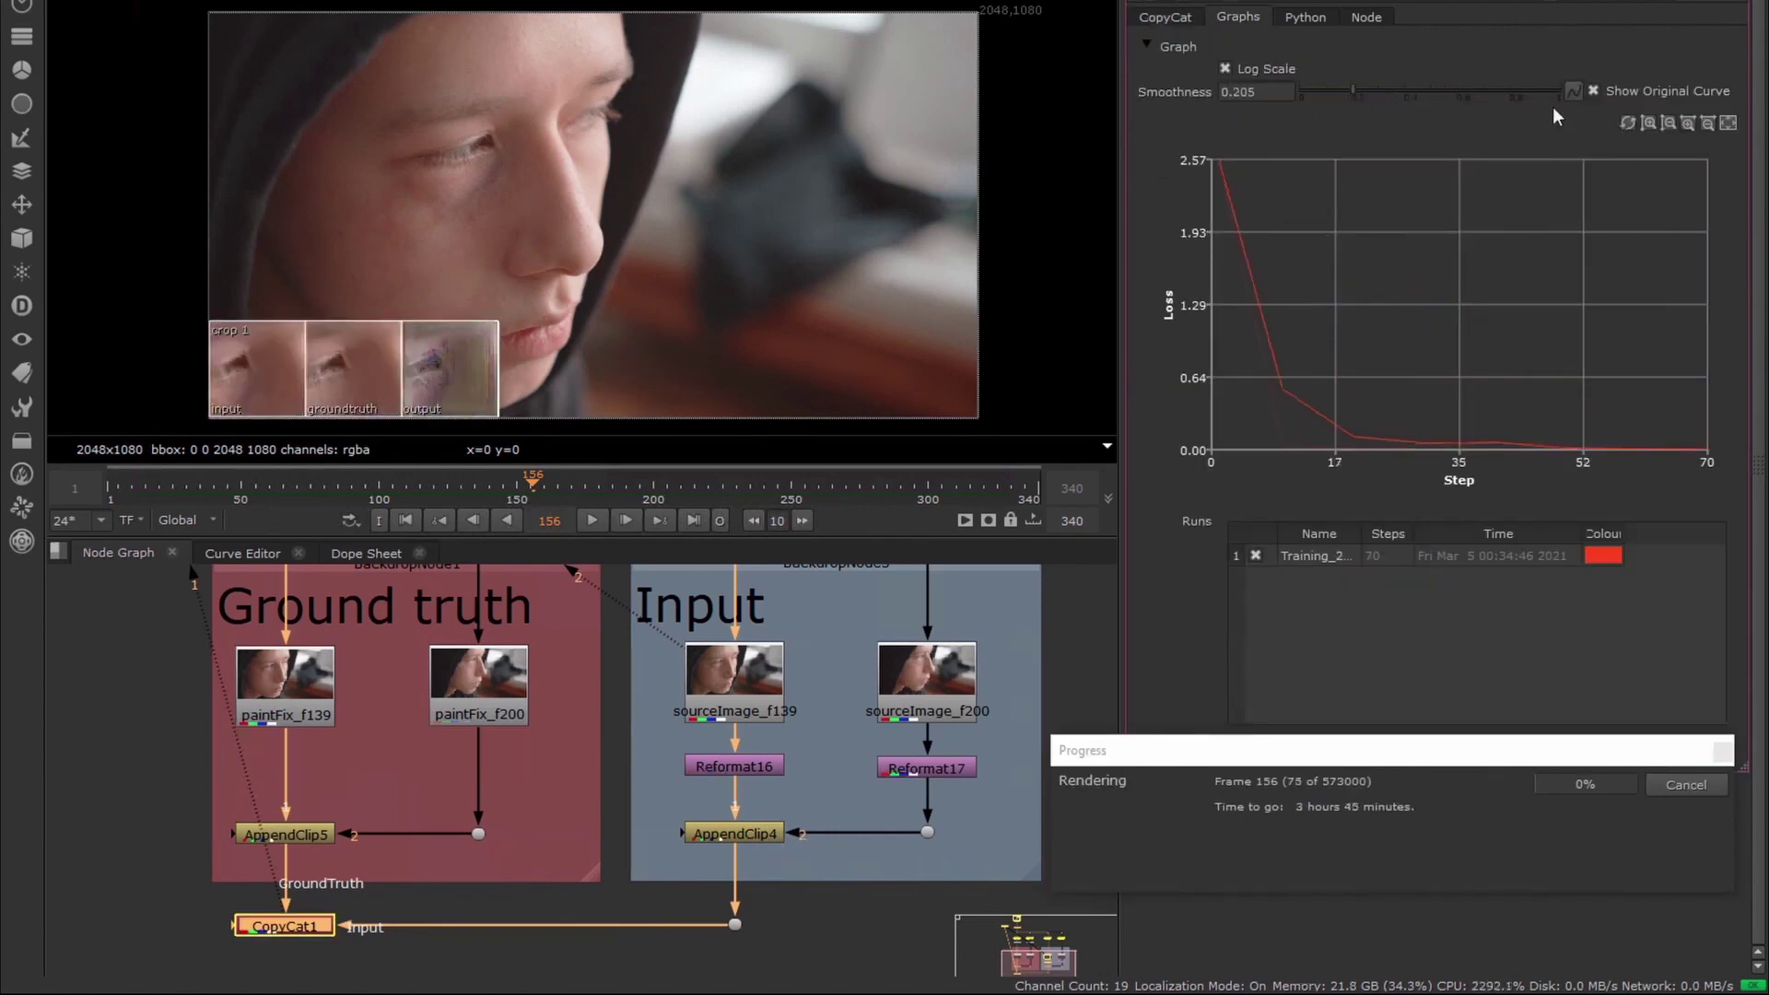
pyautogui.click(1631, 123)
pyautogui.click(1165, 17)
pyautogui.click(1689, 785)
pyautogui.press('Escape')
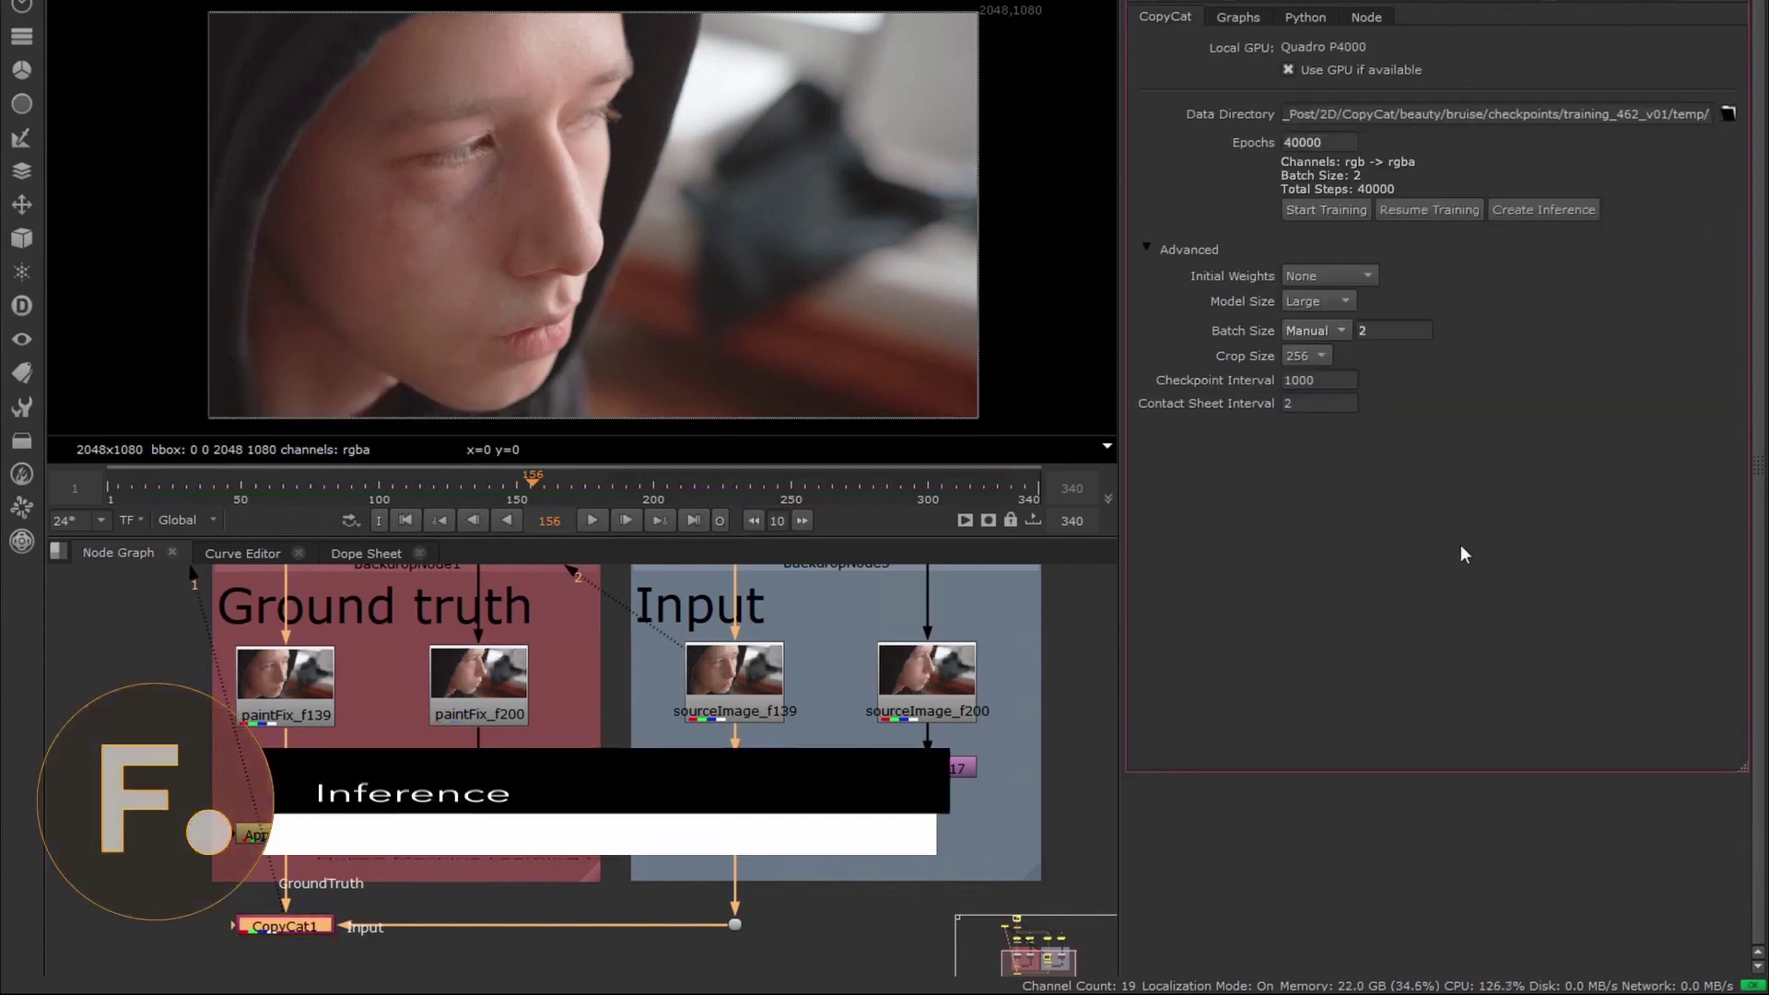
# Create an Inference node from CopyCat1 and place it in the empty space below CopyCat1
pyautogui.moveTo(656, 689); pyautogui.dragTo(671, 507, button='middle')
pyautogui.click(1560, 212)
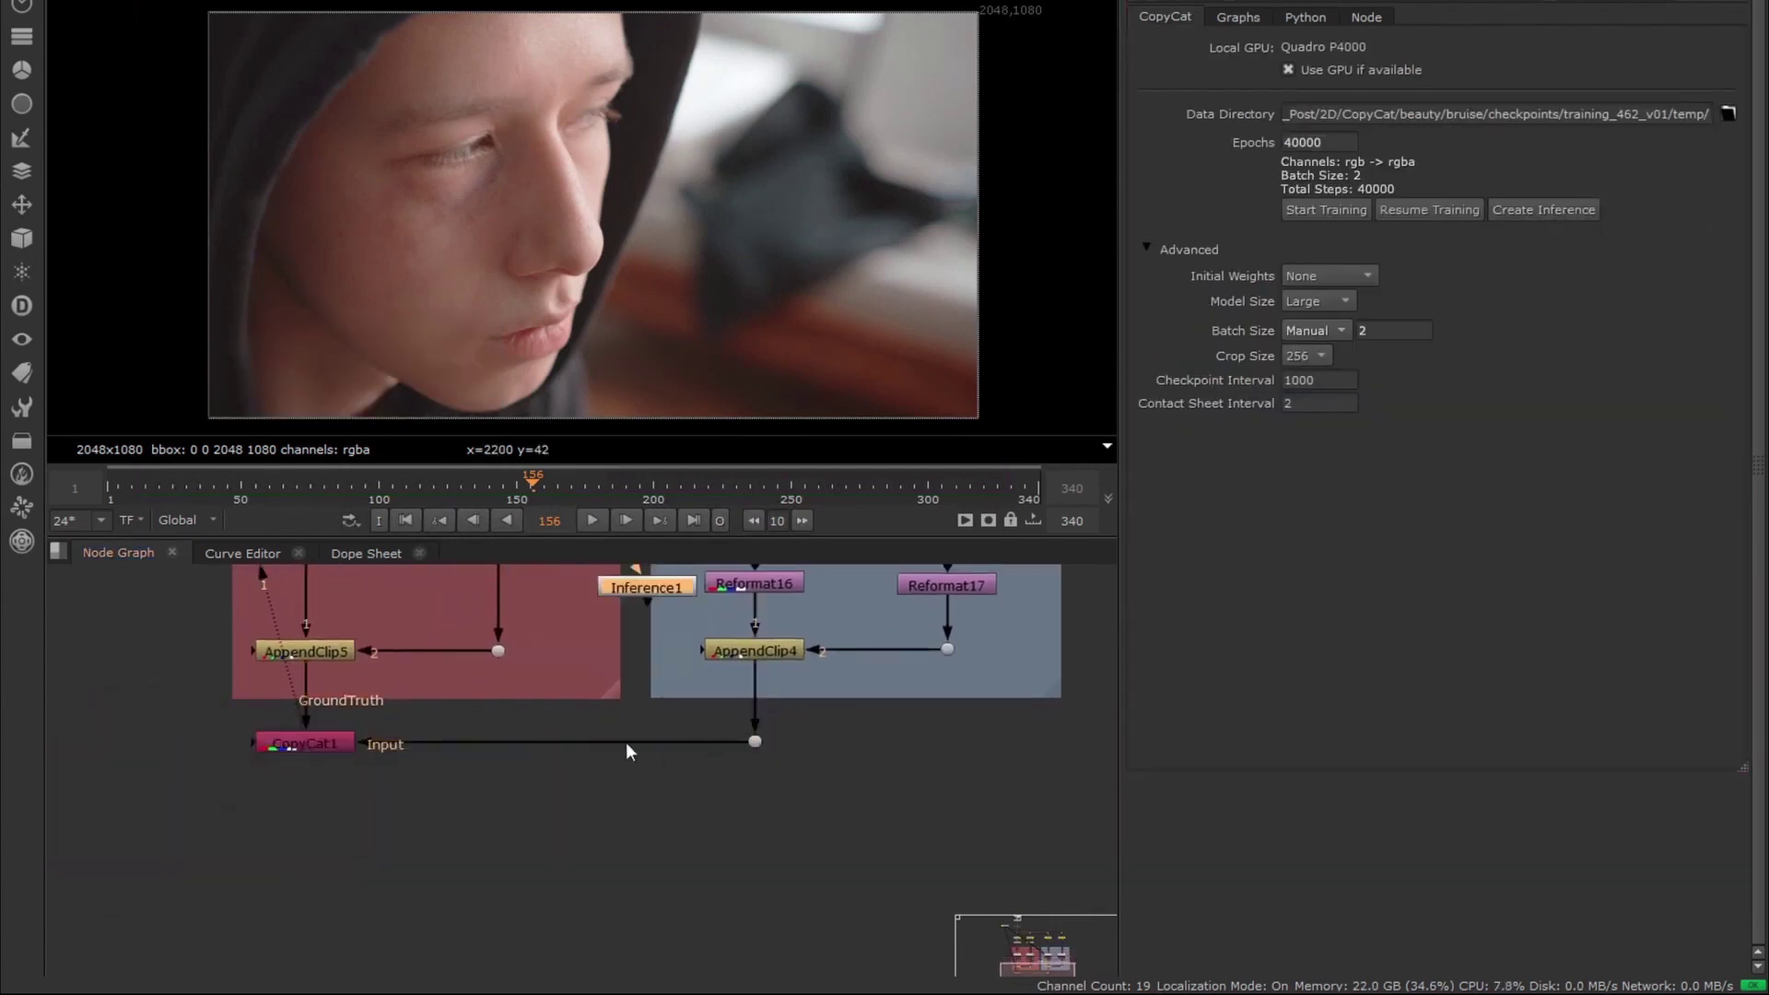
pyautogui.moveTo(649, 589); pyautogui.dragTo(287, 900)
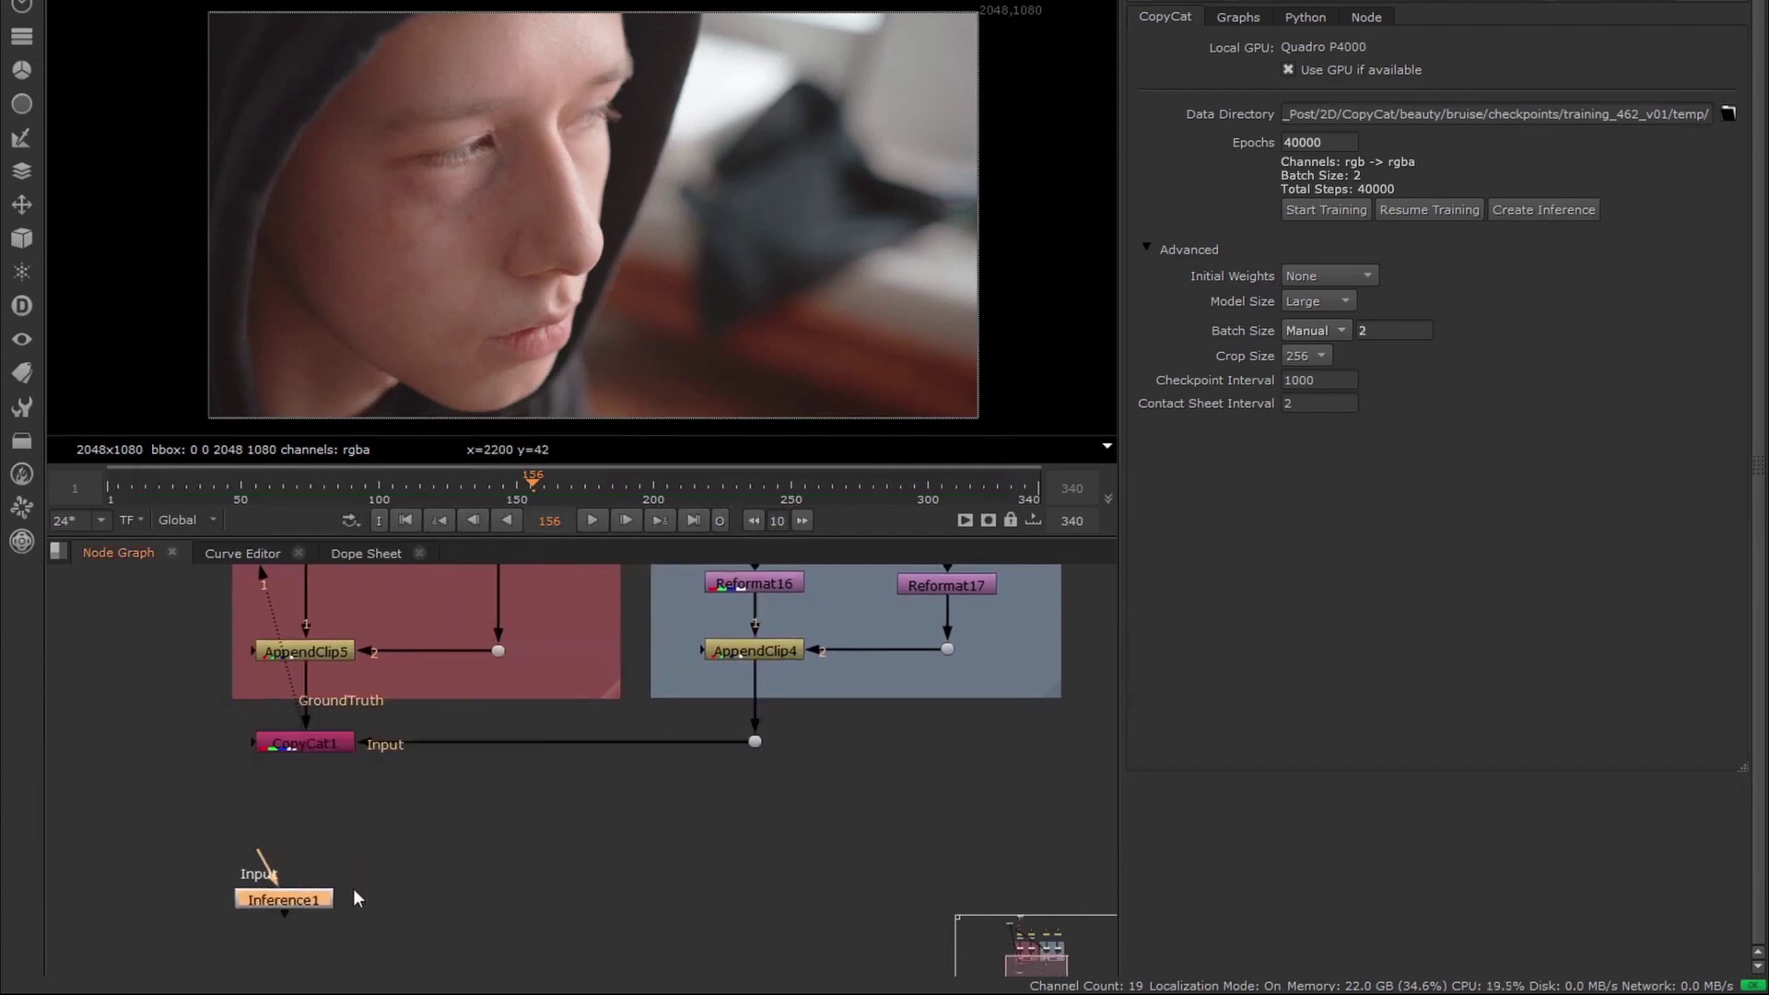
pyautogui.moveTo(427, 850); pyautogui.dragTo(344, 612, button='middle')
# Insert the inference example setup with the Source Input and Inference Output groups beside Inference1
pyautogui.click(472, 694)
pyautogui.press('Tab')
pyautogui.write('infer')
pyautogui.press('Down')
pyautogui.press('Return')
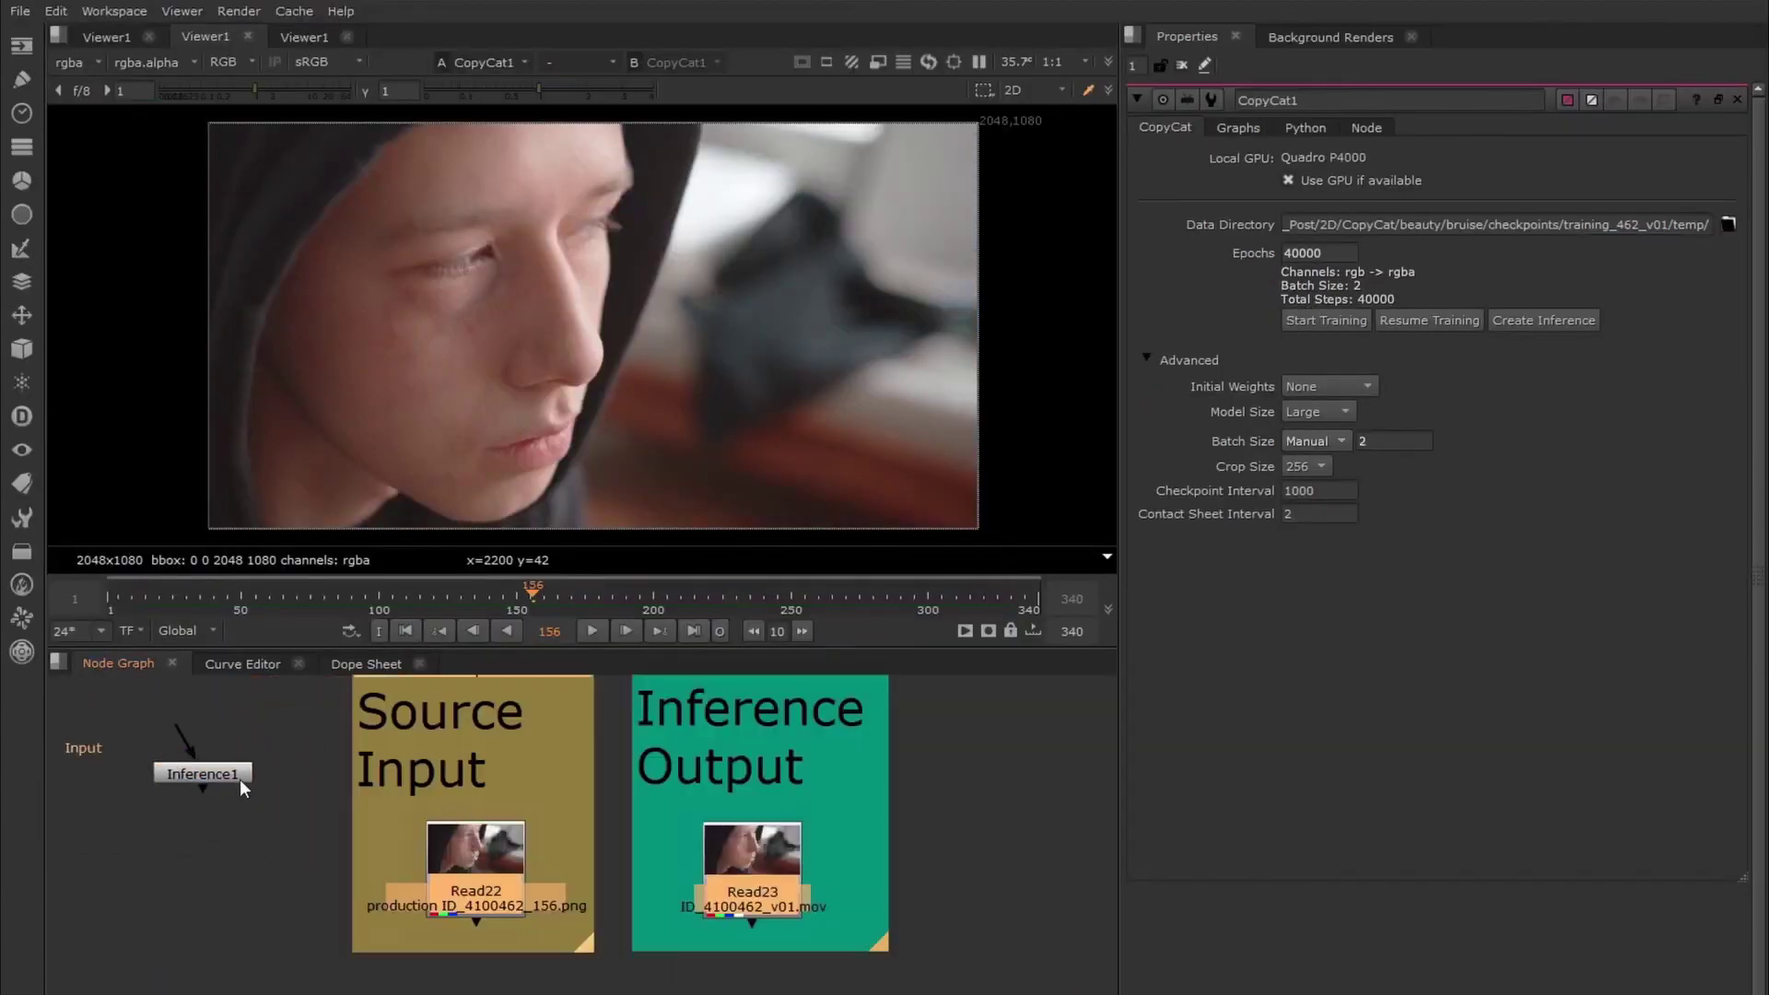
# Place Inference1 beneath the Source Input's Read22, view its result, and wipe across the before and after images
pyautogui.moveTo(215, 782); pyautogui.dragTo(473, 988)
pyautogui.press('1')
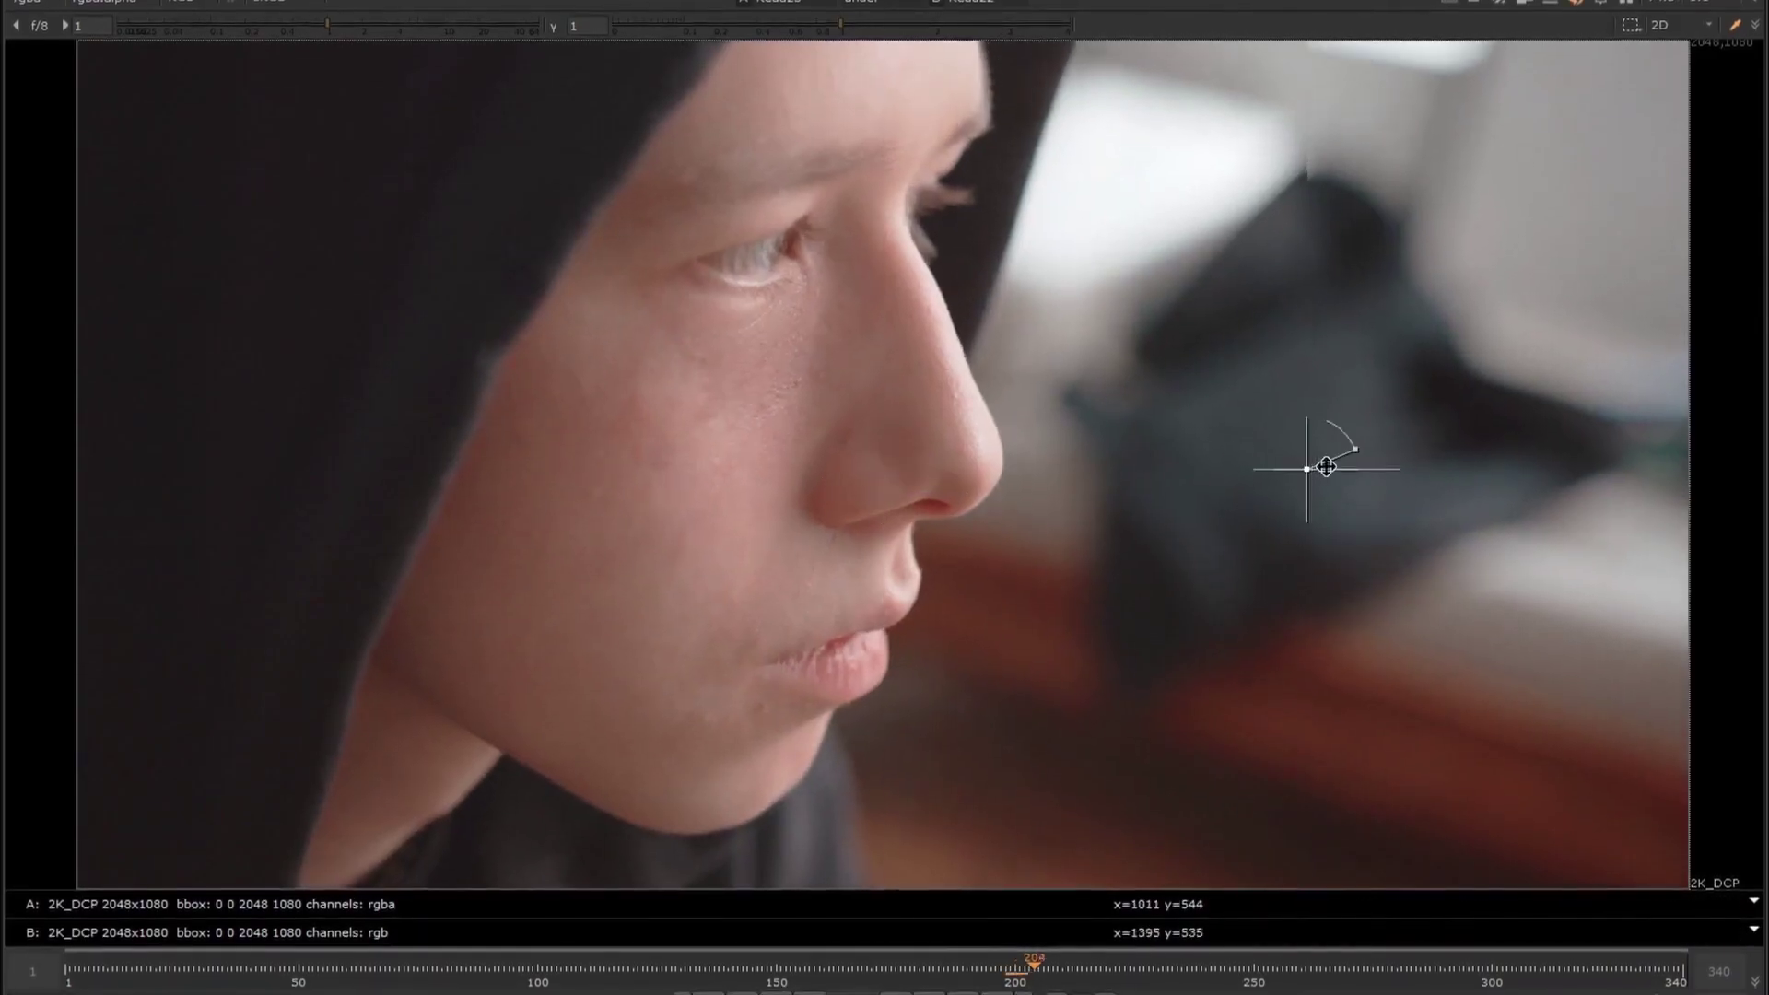
pyautogui.moveTo(568, 485); pyautogui.dragTo(517, 482)
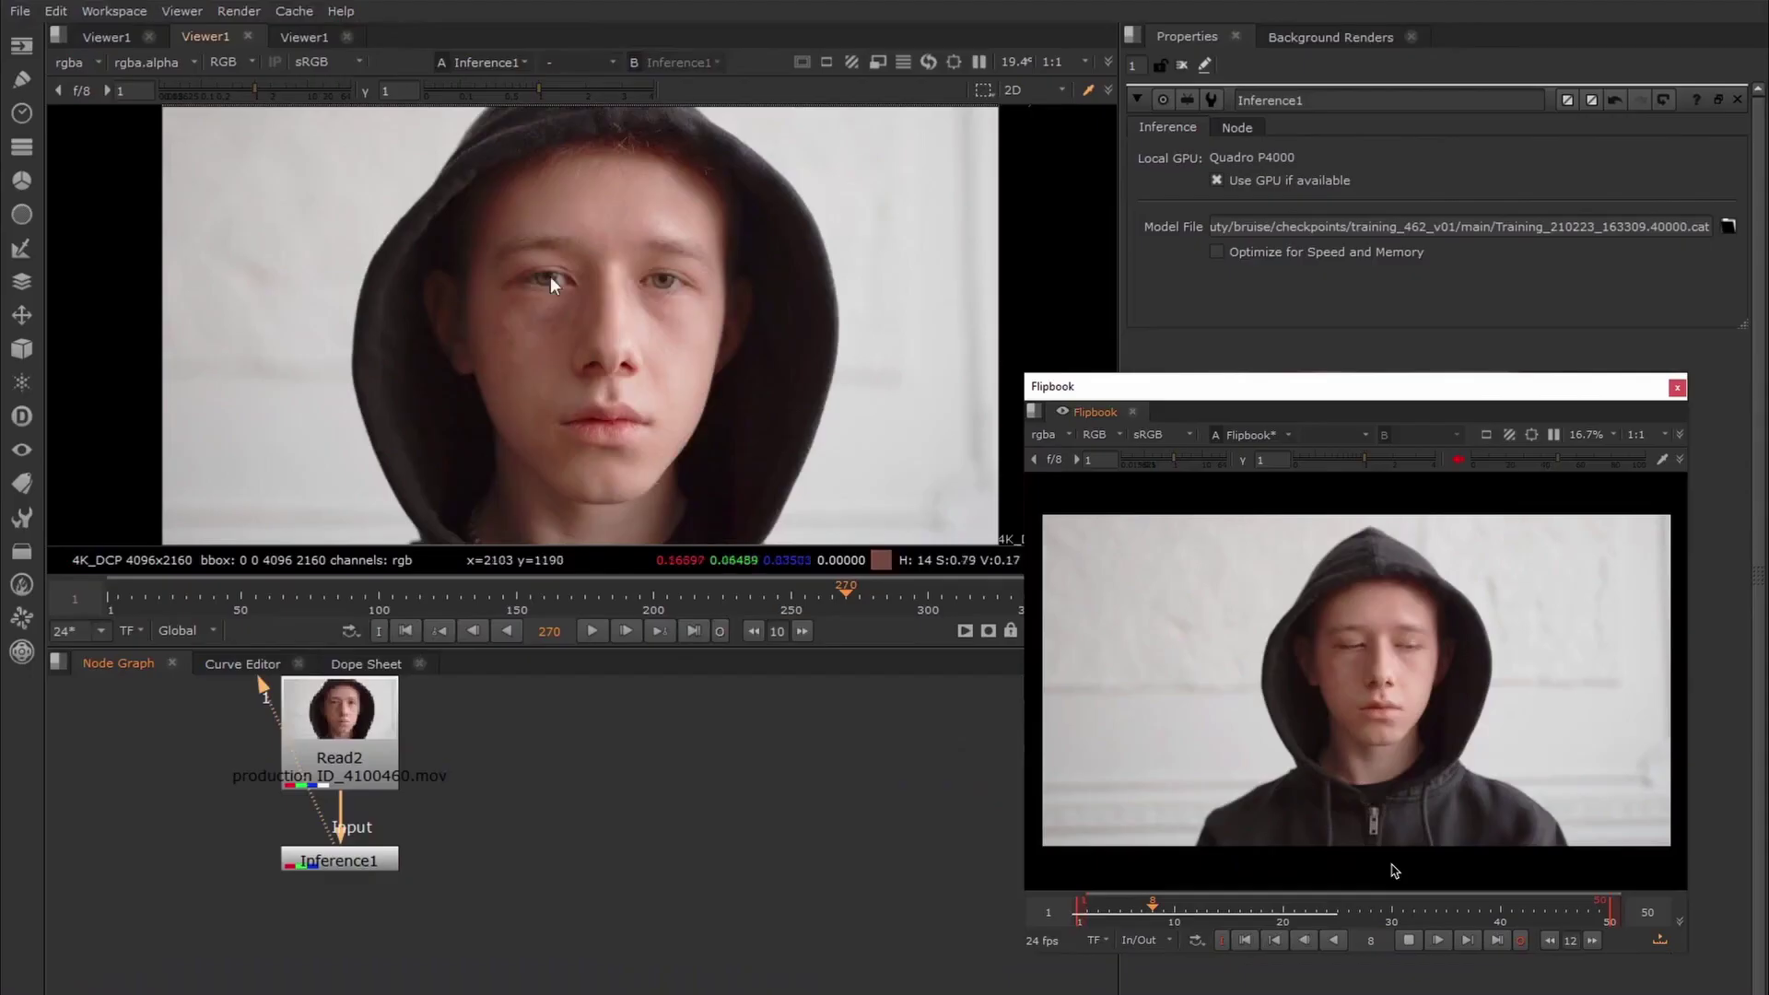
# Toggle Inference1 off and on at frame 79 of the Read2 shot to compare the bruise removal close up
pyautogui.scroll(5, 550, 276)
pyautogui.scroll(-2, 552, 324)
pyautogui.click(367, 856)
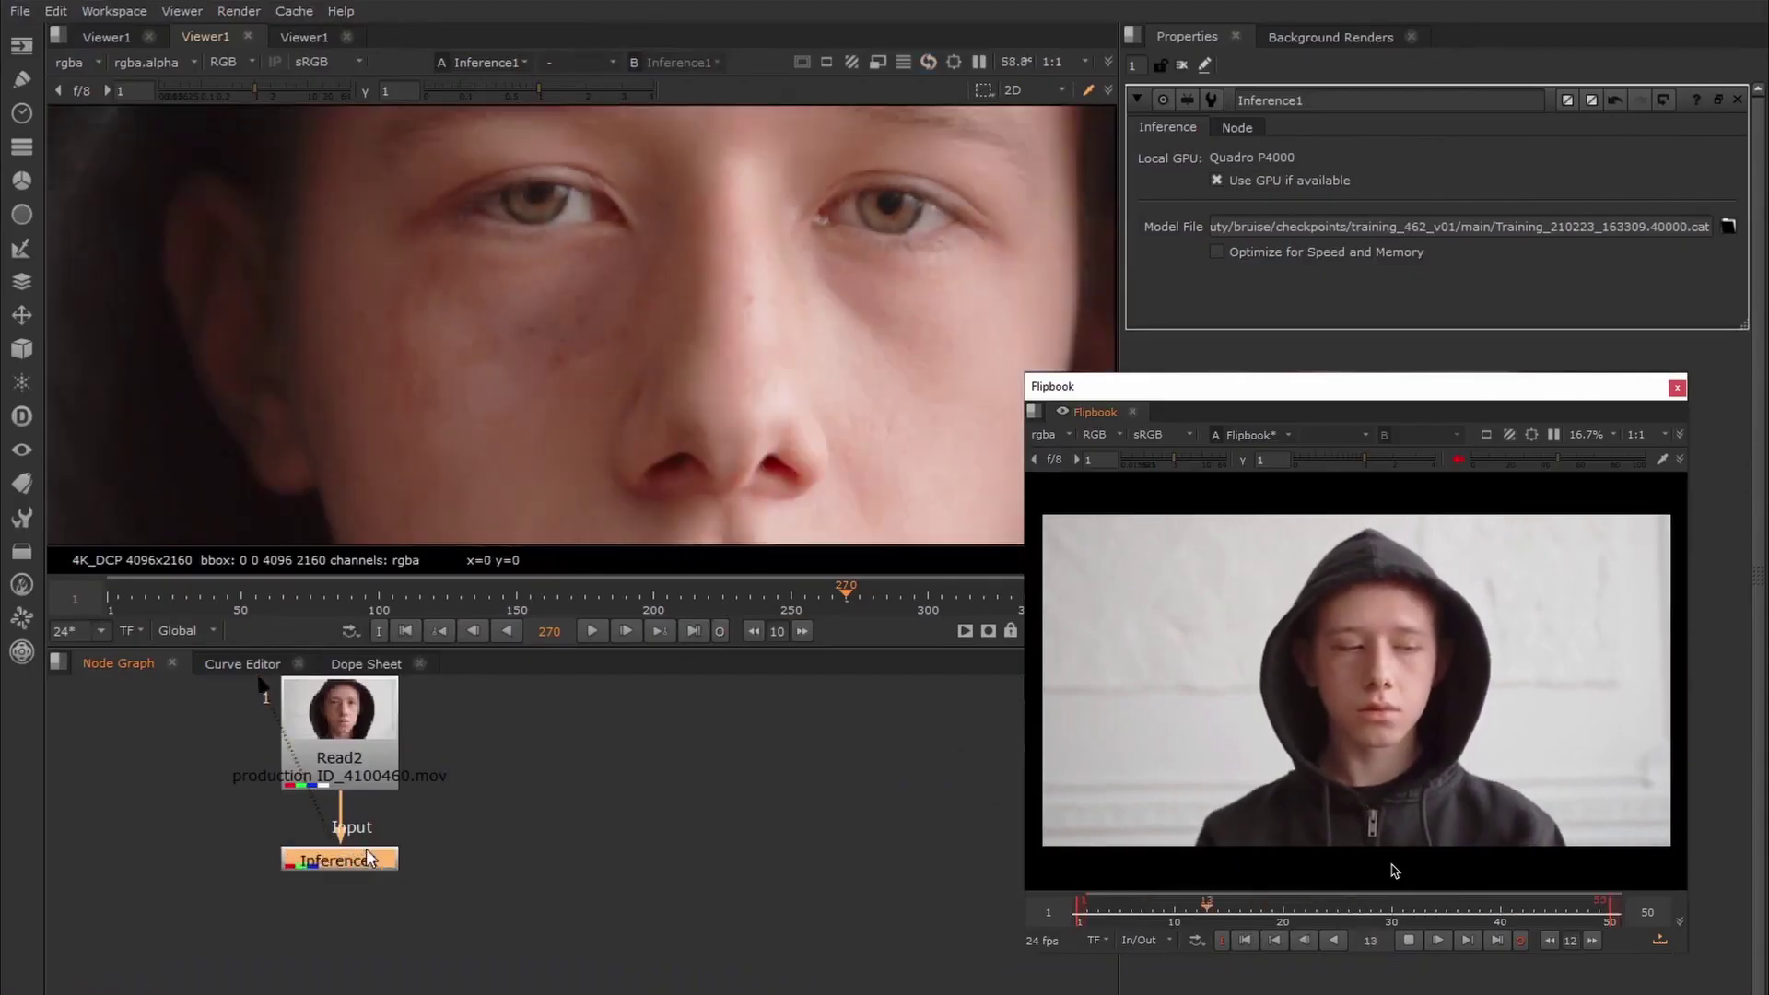
pyautogui.click(320, 597)
pyautogui.press('d')
pyautogui.press('d')
# Insert the 004_bruise_newShotComp toolset beside Inference1
pyautogui.scroll(-2, 529, 759)
pyautogui.press('Tab')
pyautogui.write('bru')
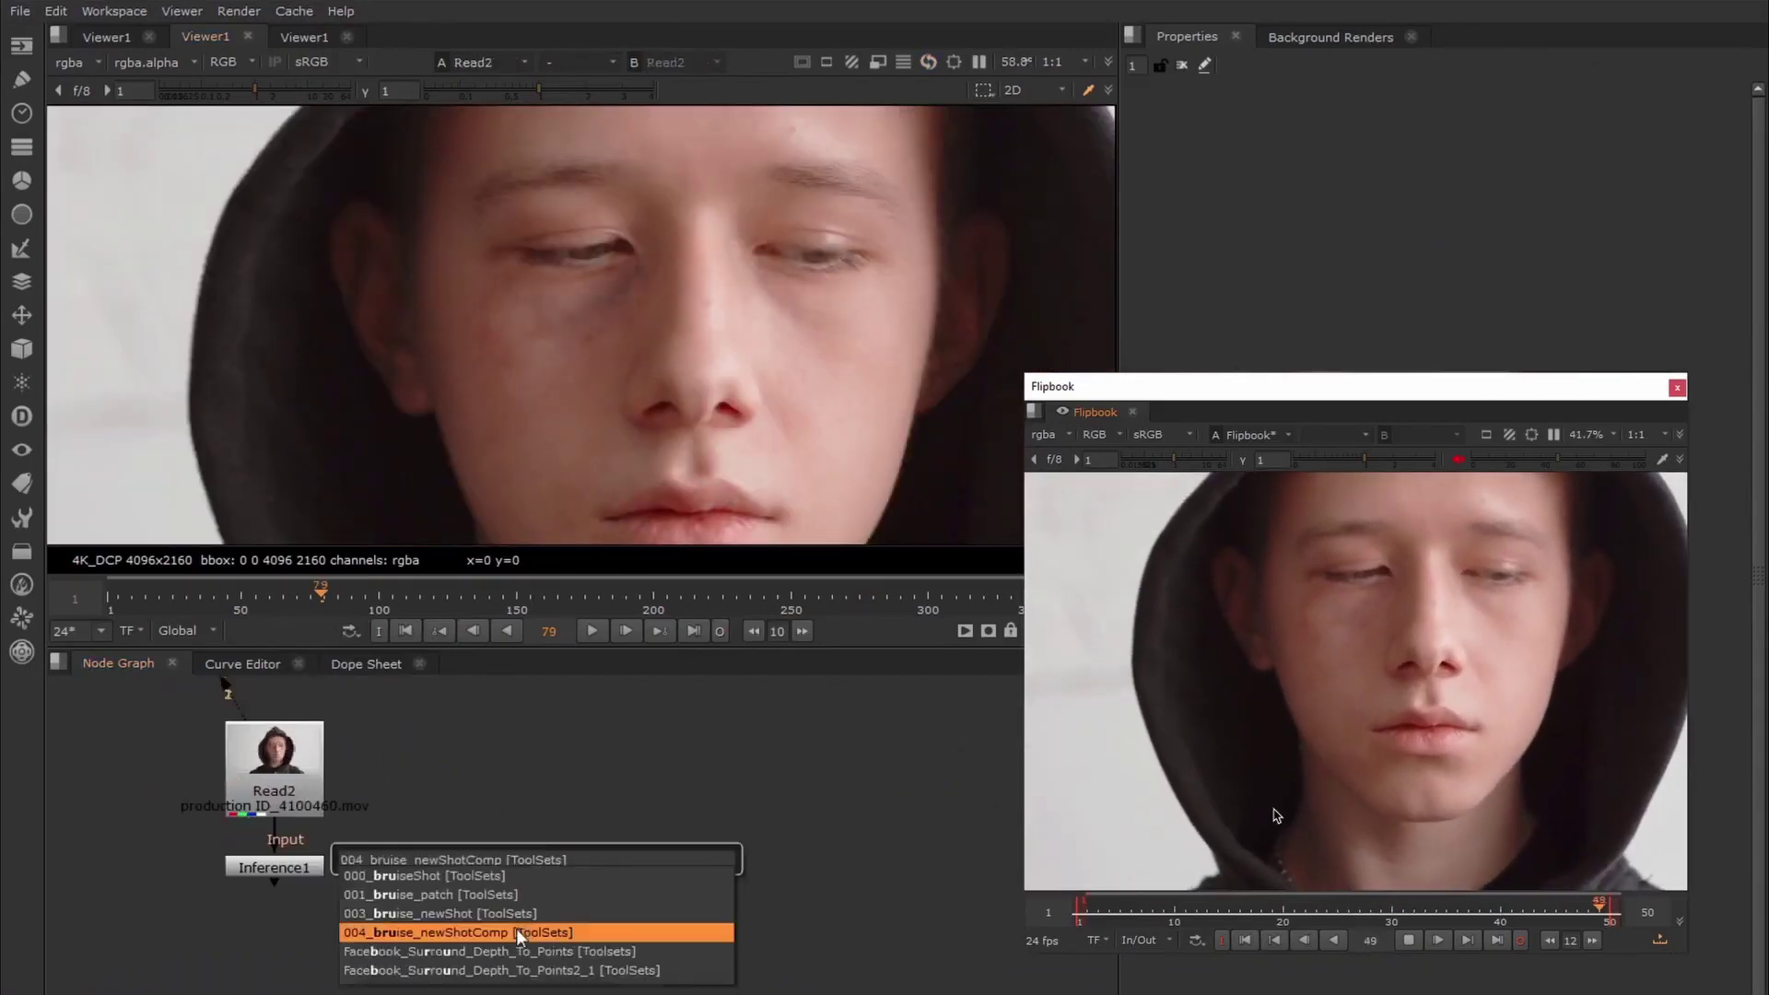
pyautogui.click(518, 931)
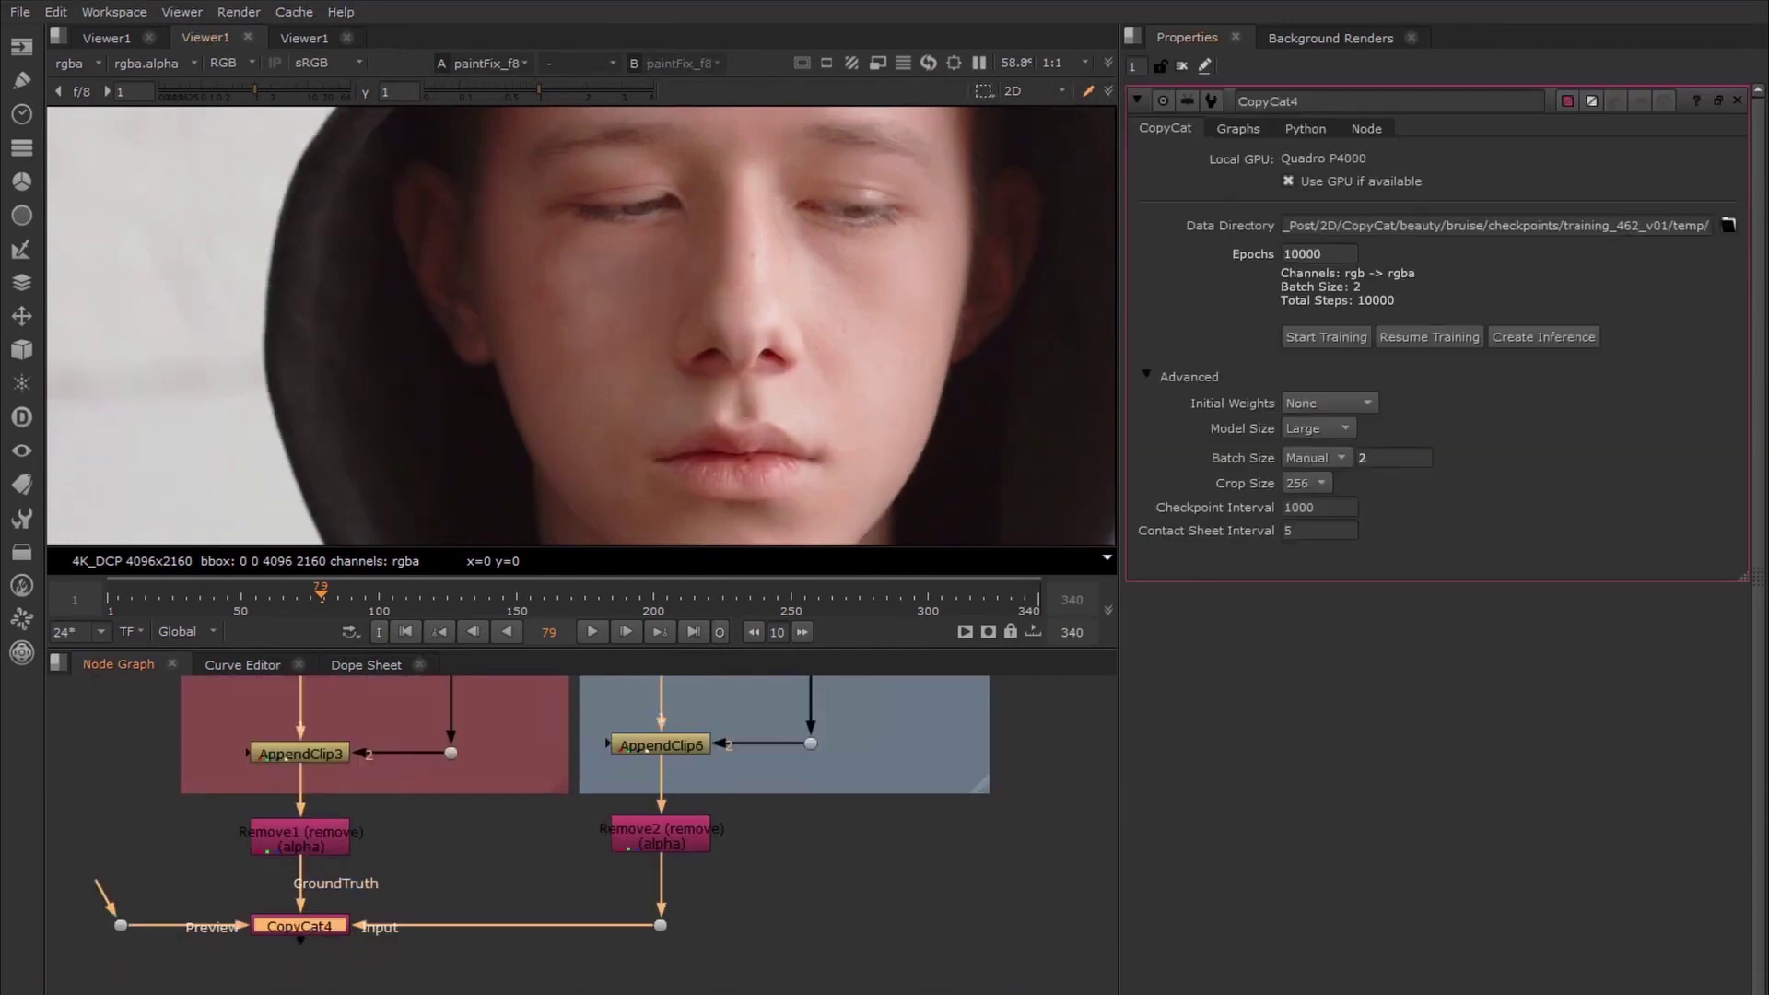
# Set CopyCat4's initial weights to Checkpoint, using the file Training_210223_163309.40000.cat
pyautogui.click(1335, 405)
pyautogui.click(1336, 427)
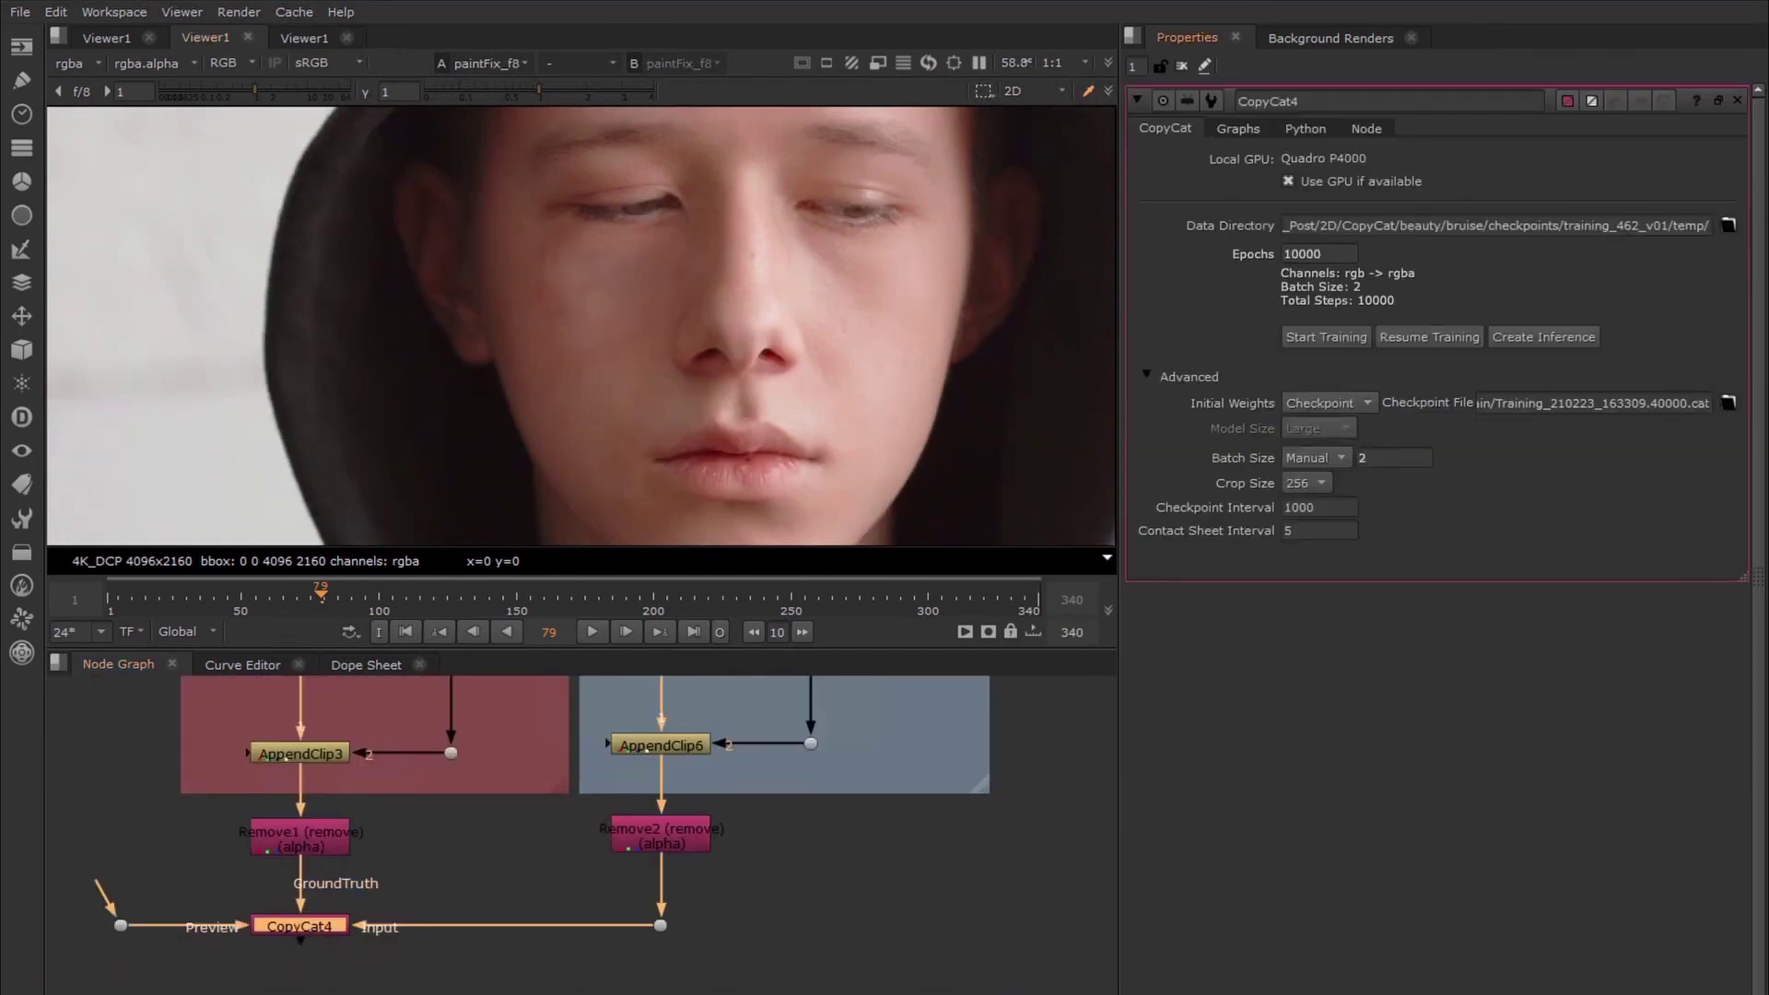
pyautogui.doubleClick(821, 289)
# Connect CopyCat4's Preview input to the shot's node chain above and toggle the disabled state of the node there
pyautogui.moveTo(177, 813); pyautogui.dragTo(493, 943, button='middle')
pyautogui.scroll(-3, 488, 947)
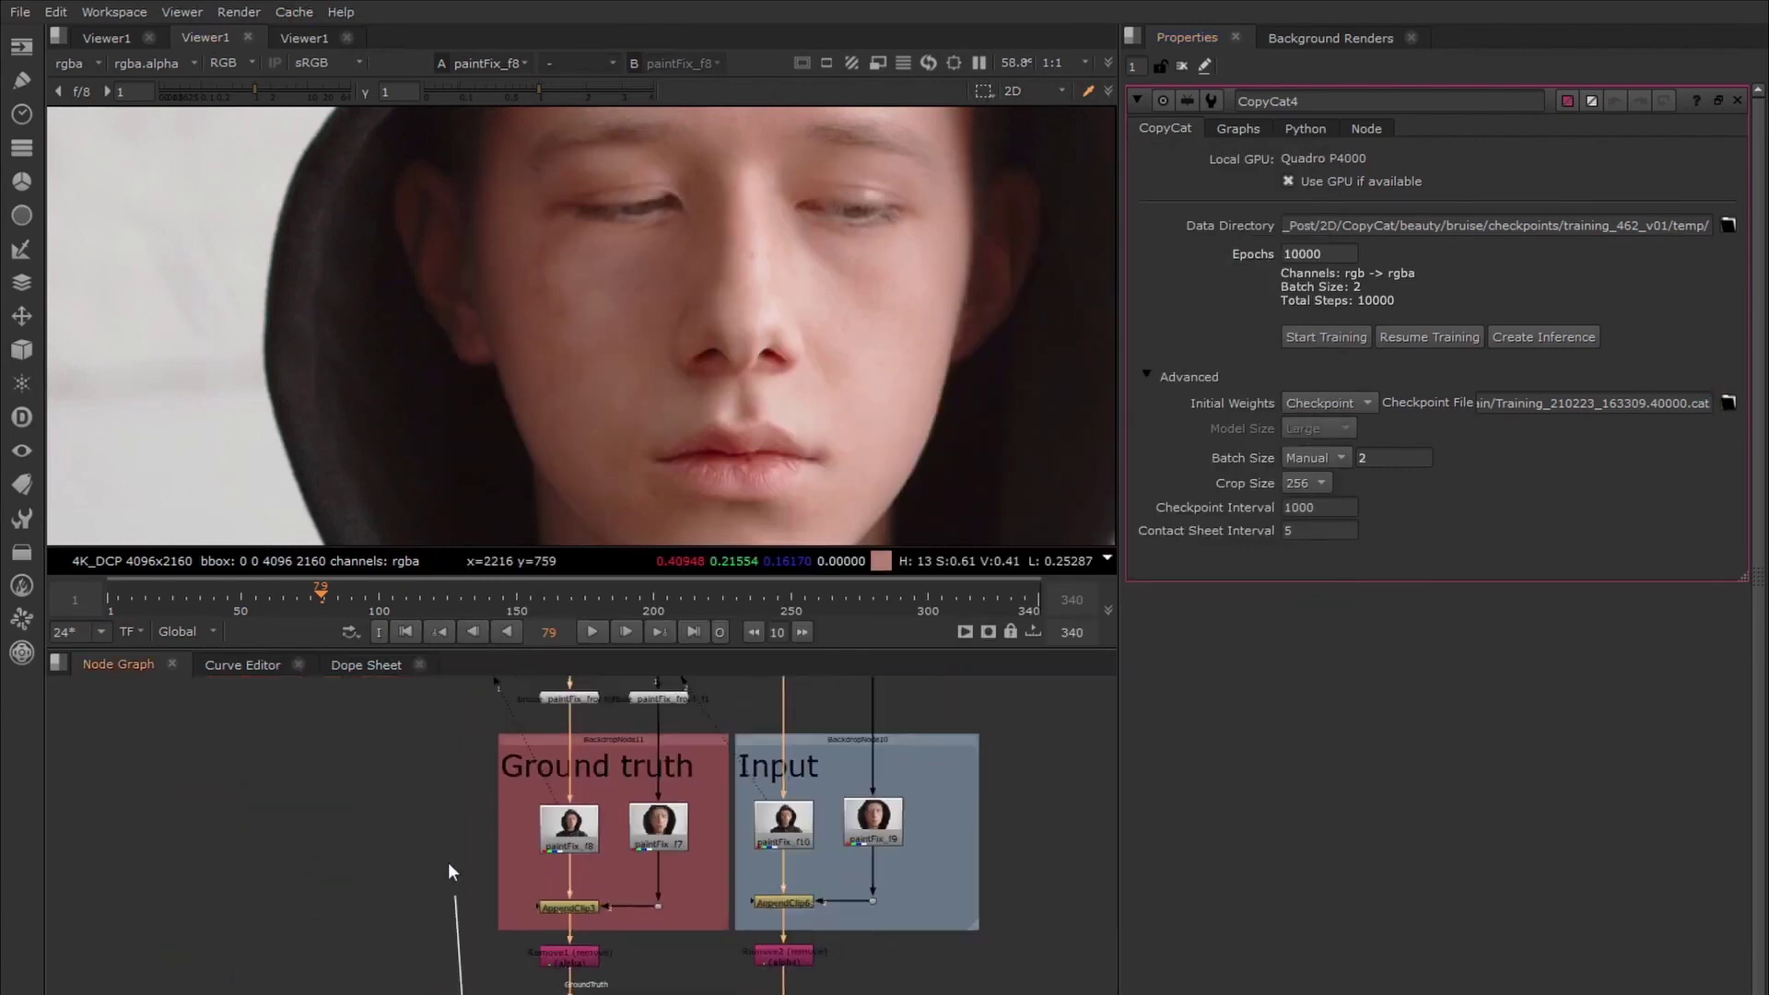
pyautogui.moveTo(445, 855); pyautogui.dragTo(449, 728)
pyautogui.click(464, 691)
pyautogui.press('d')
pyautogui.moveTo(612, 949); pyautogui.dragTo(551, 741, button='middle')
pyautogui.scroll(-1, 552, 746)
# Select CopyCat4 and start its training
pyautogui.scroll(4, 556, 886)
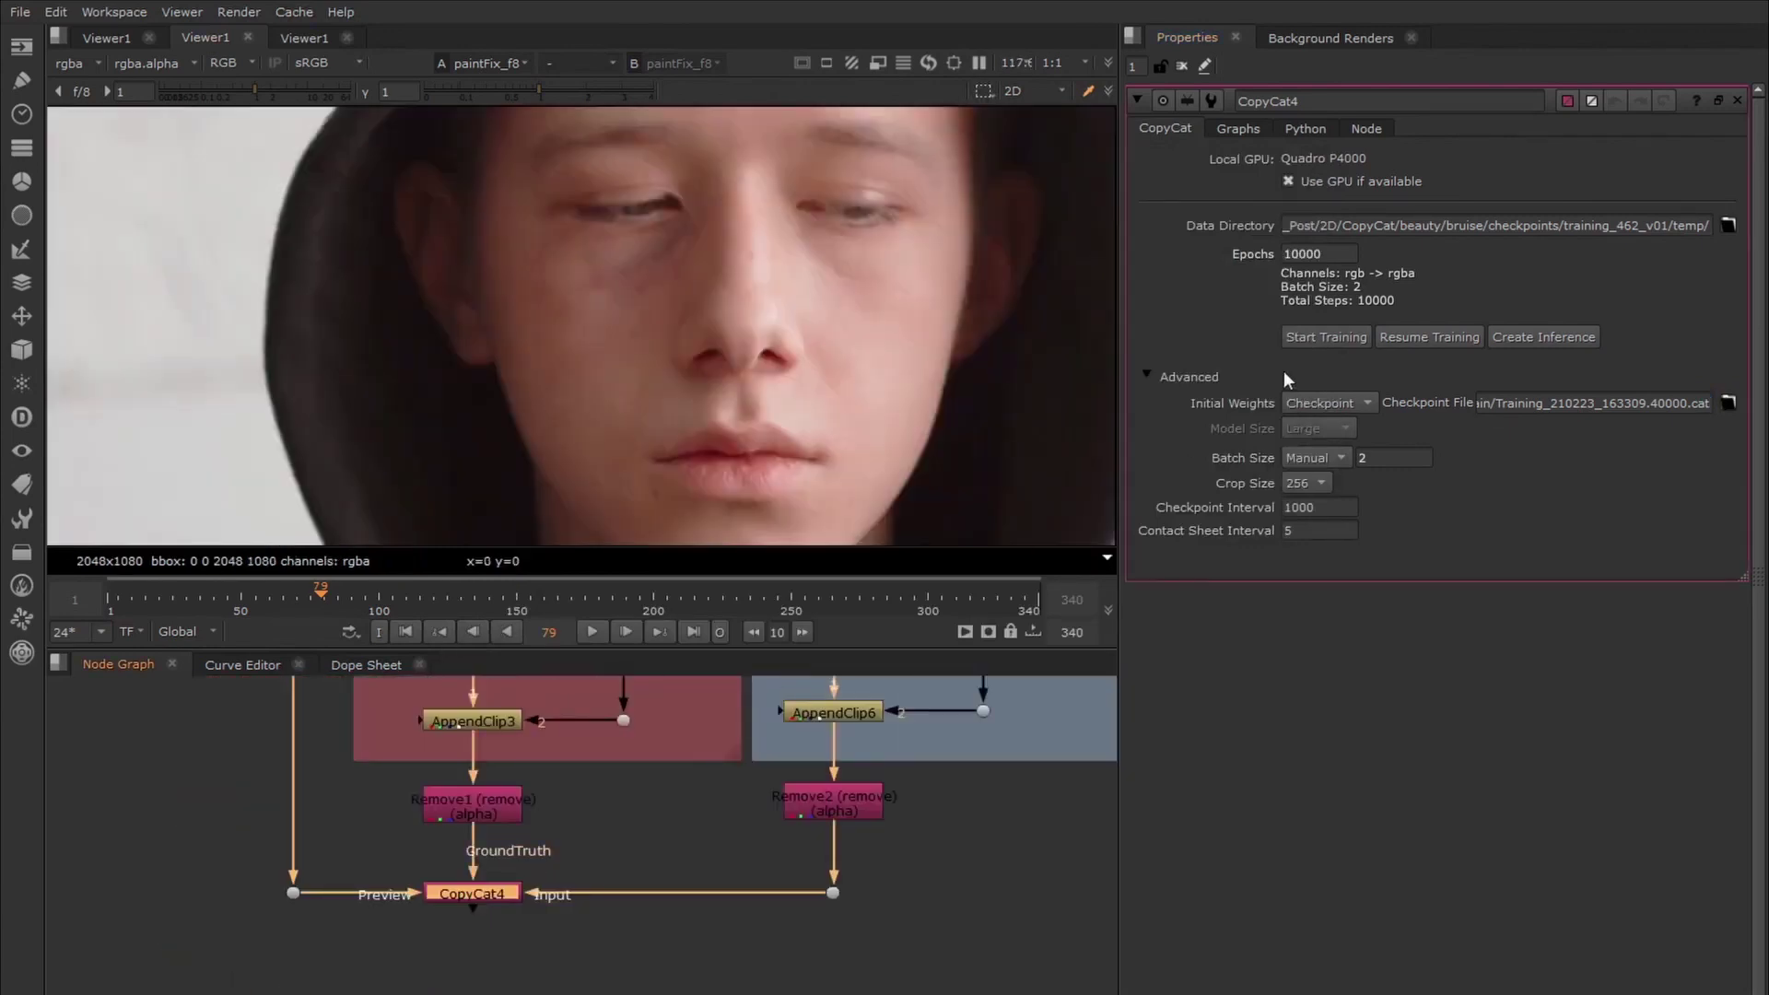
pyautogui.click(475, 892)
pyautogui.moveTo(937, 702); pyautogui.dragTo(917, 793, button='middle')
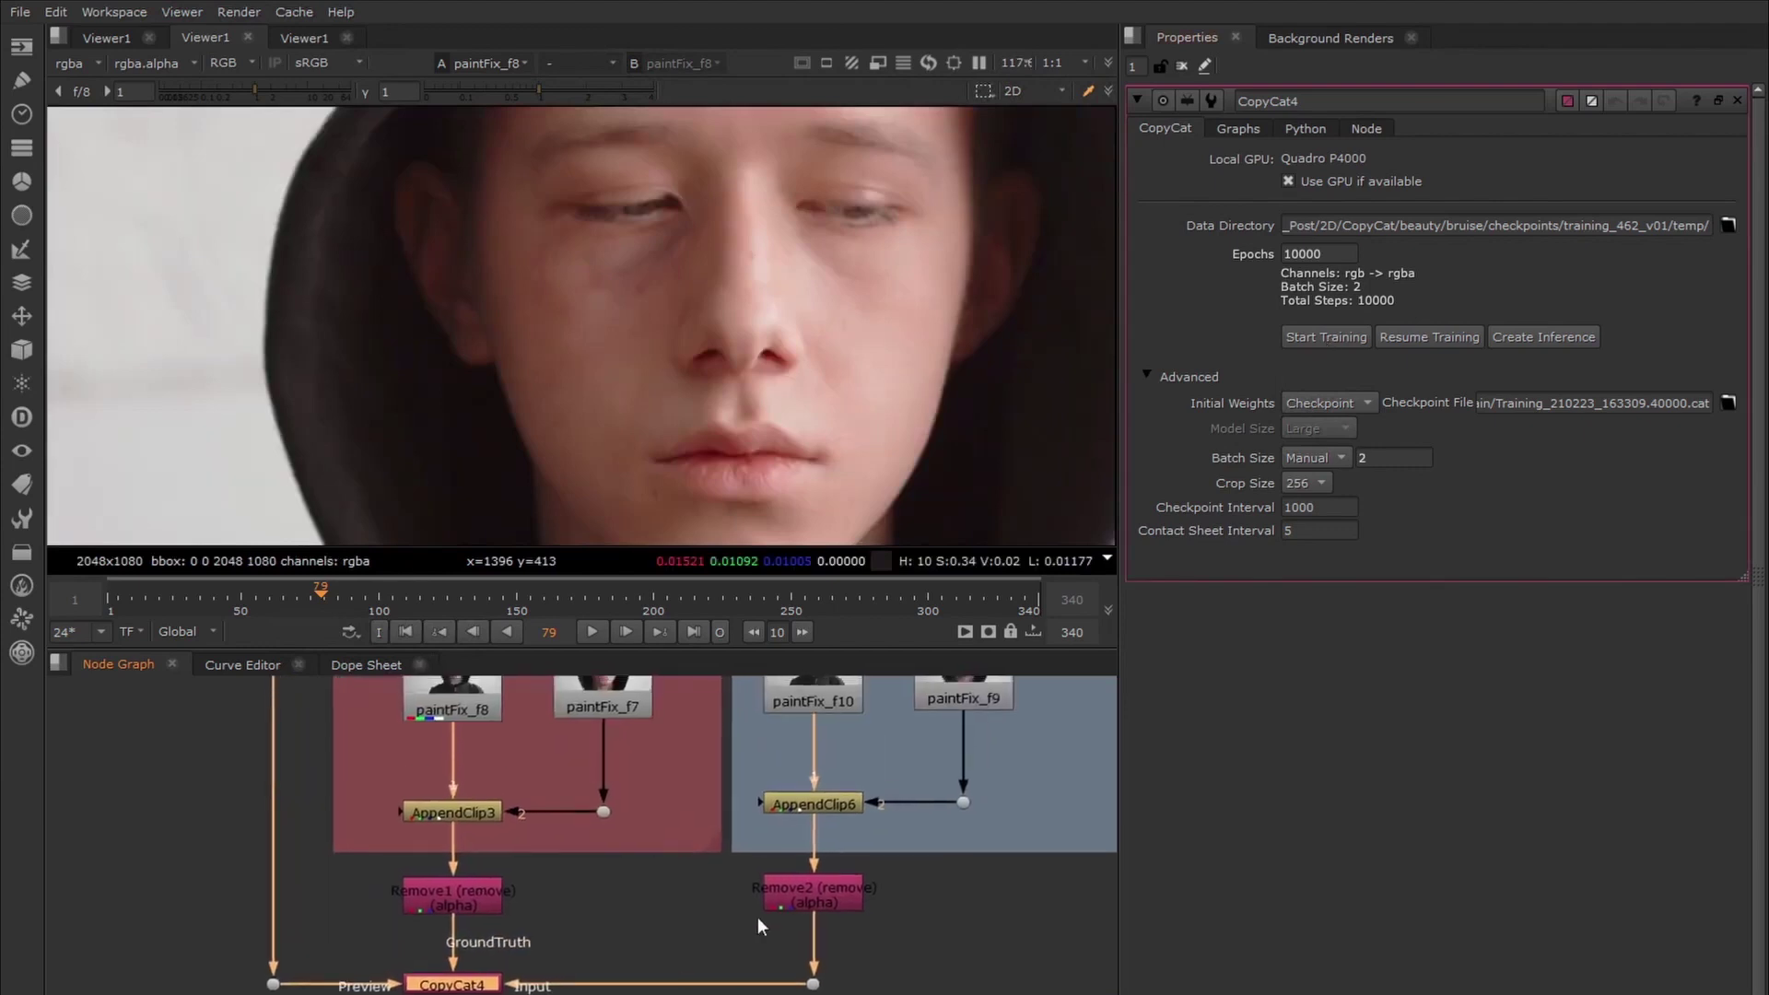
pyautogui.click(1322, 337)
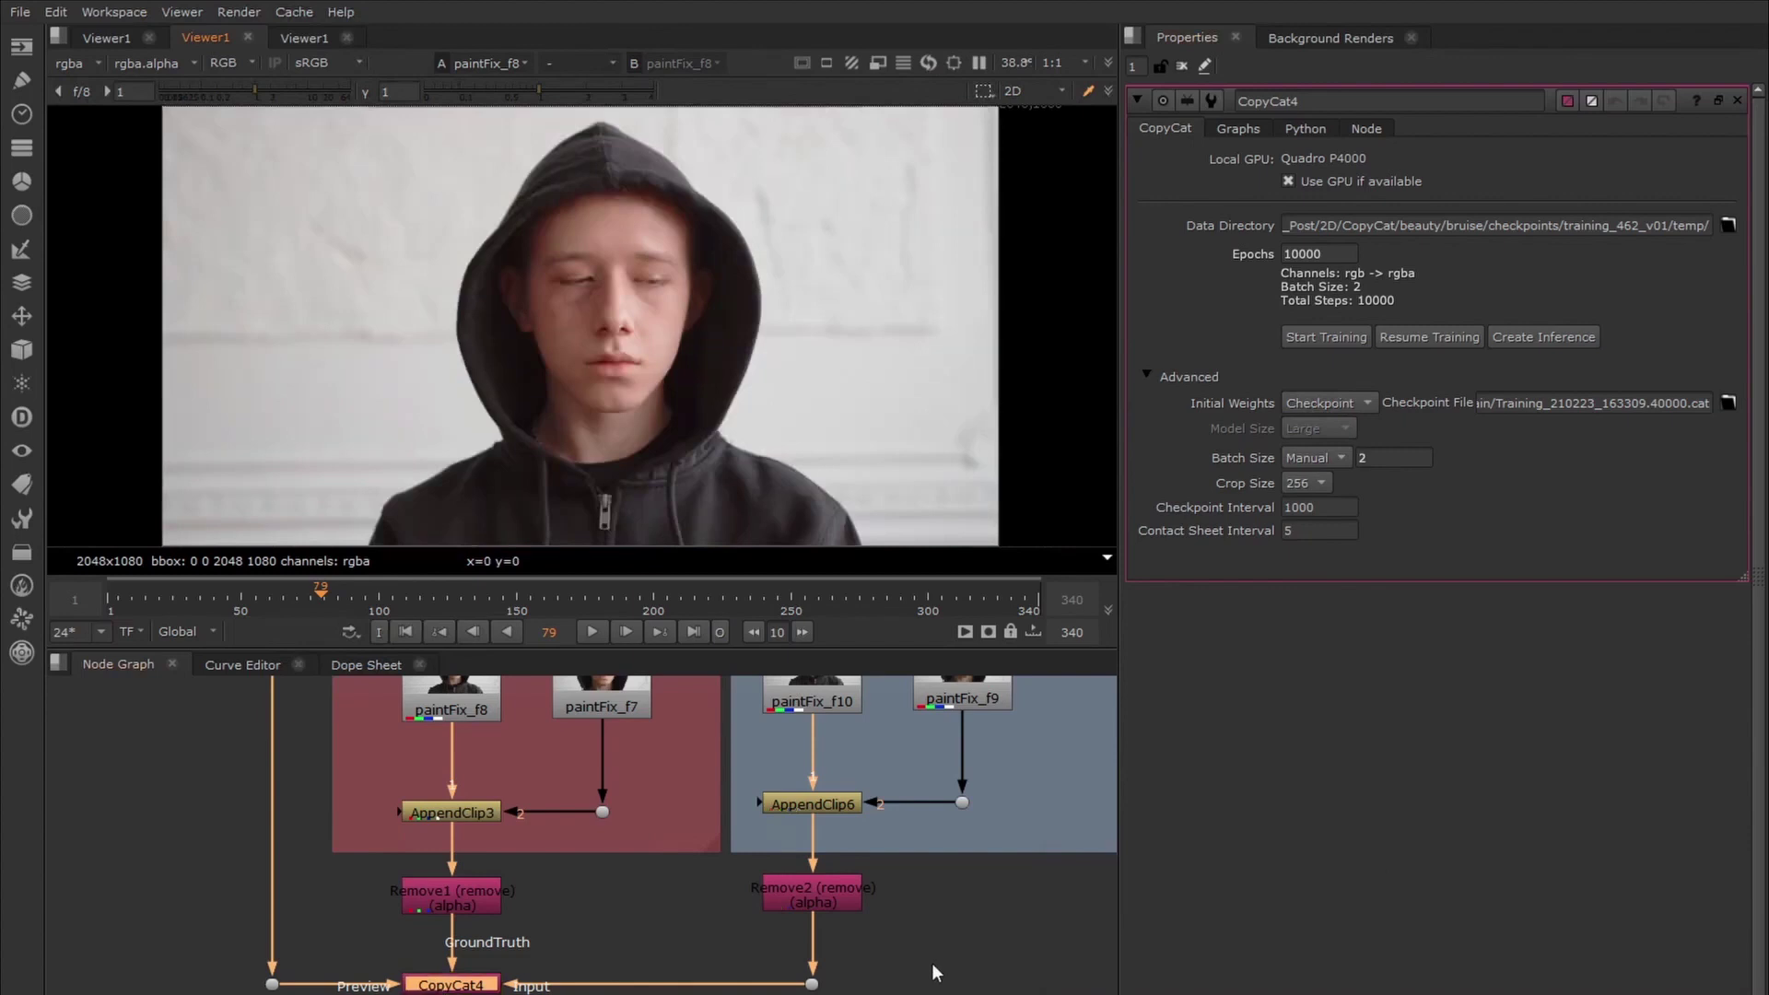
# Compare the Reformat19 and Upscale2 results on the blond child's head by wiping between them in the viewer
pyautogui.click(935, 972)
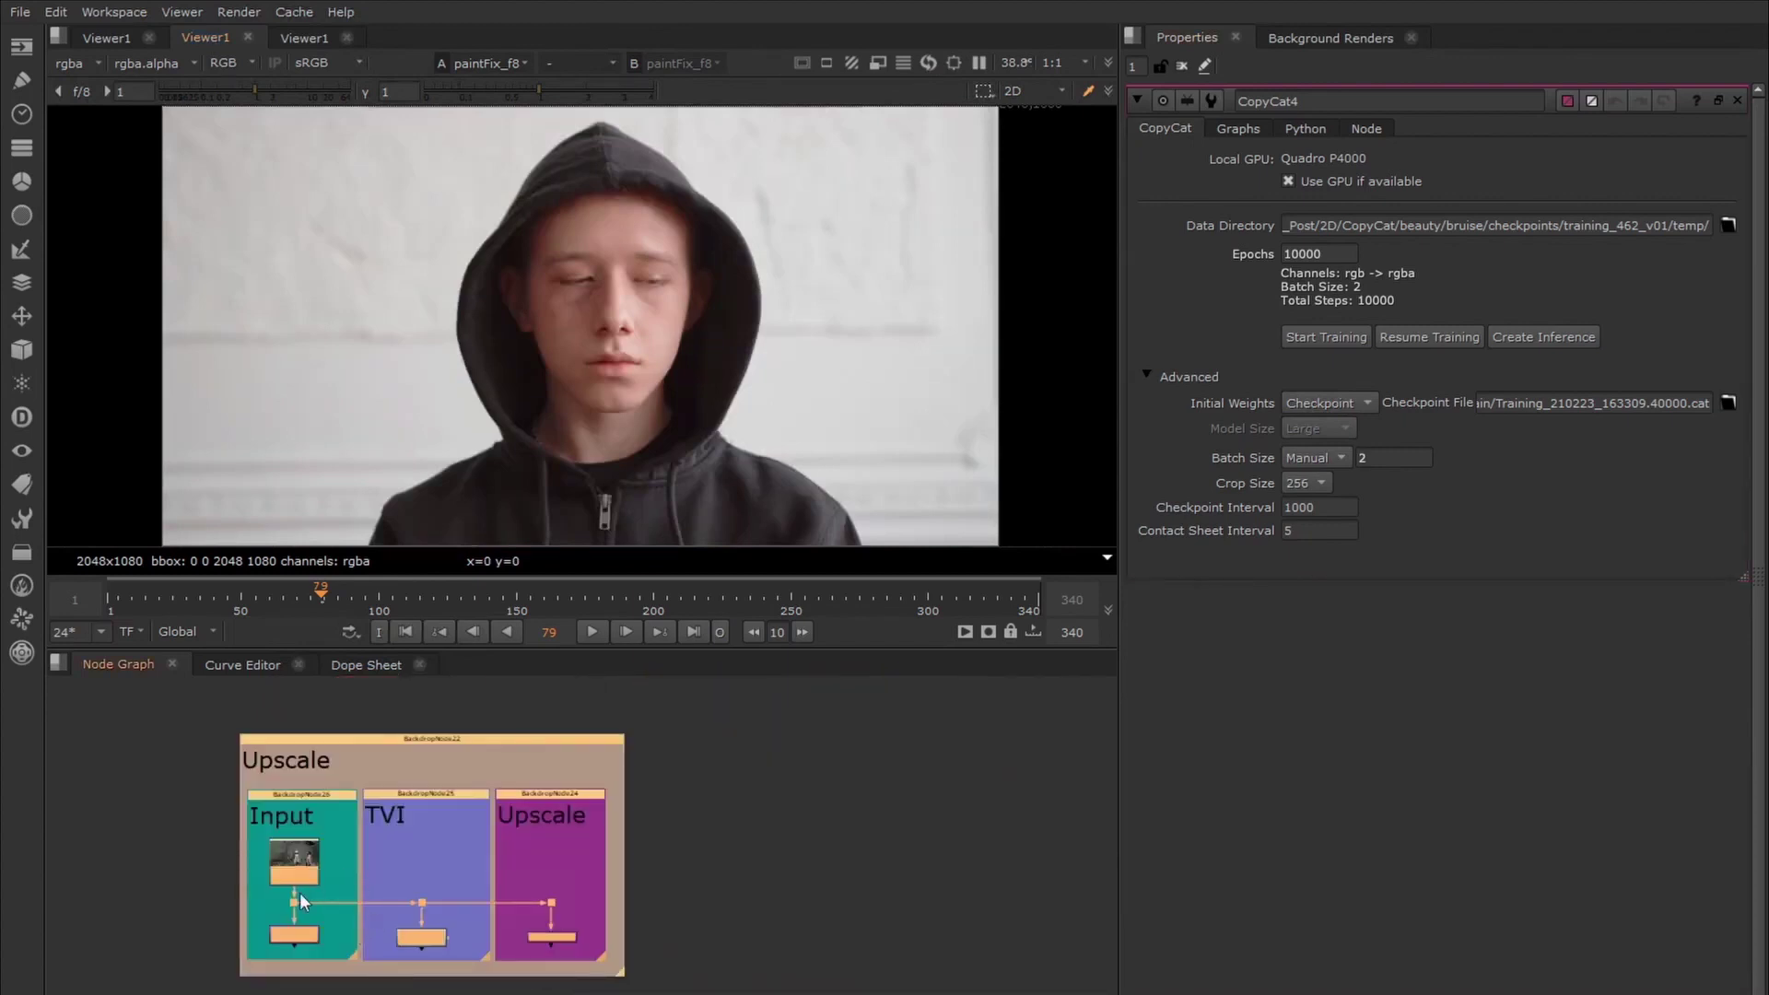
pyautogui.scroll(3, 313, 884)
pyautogui.click(276, 895)
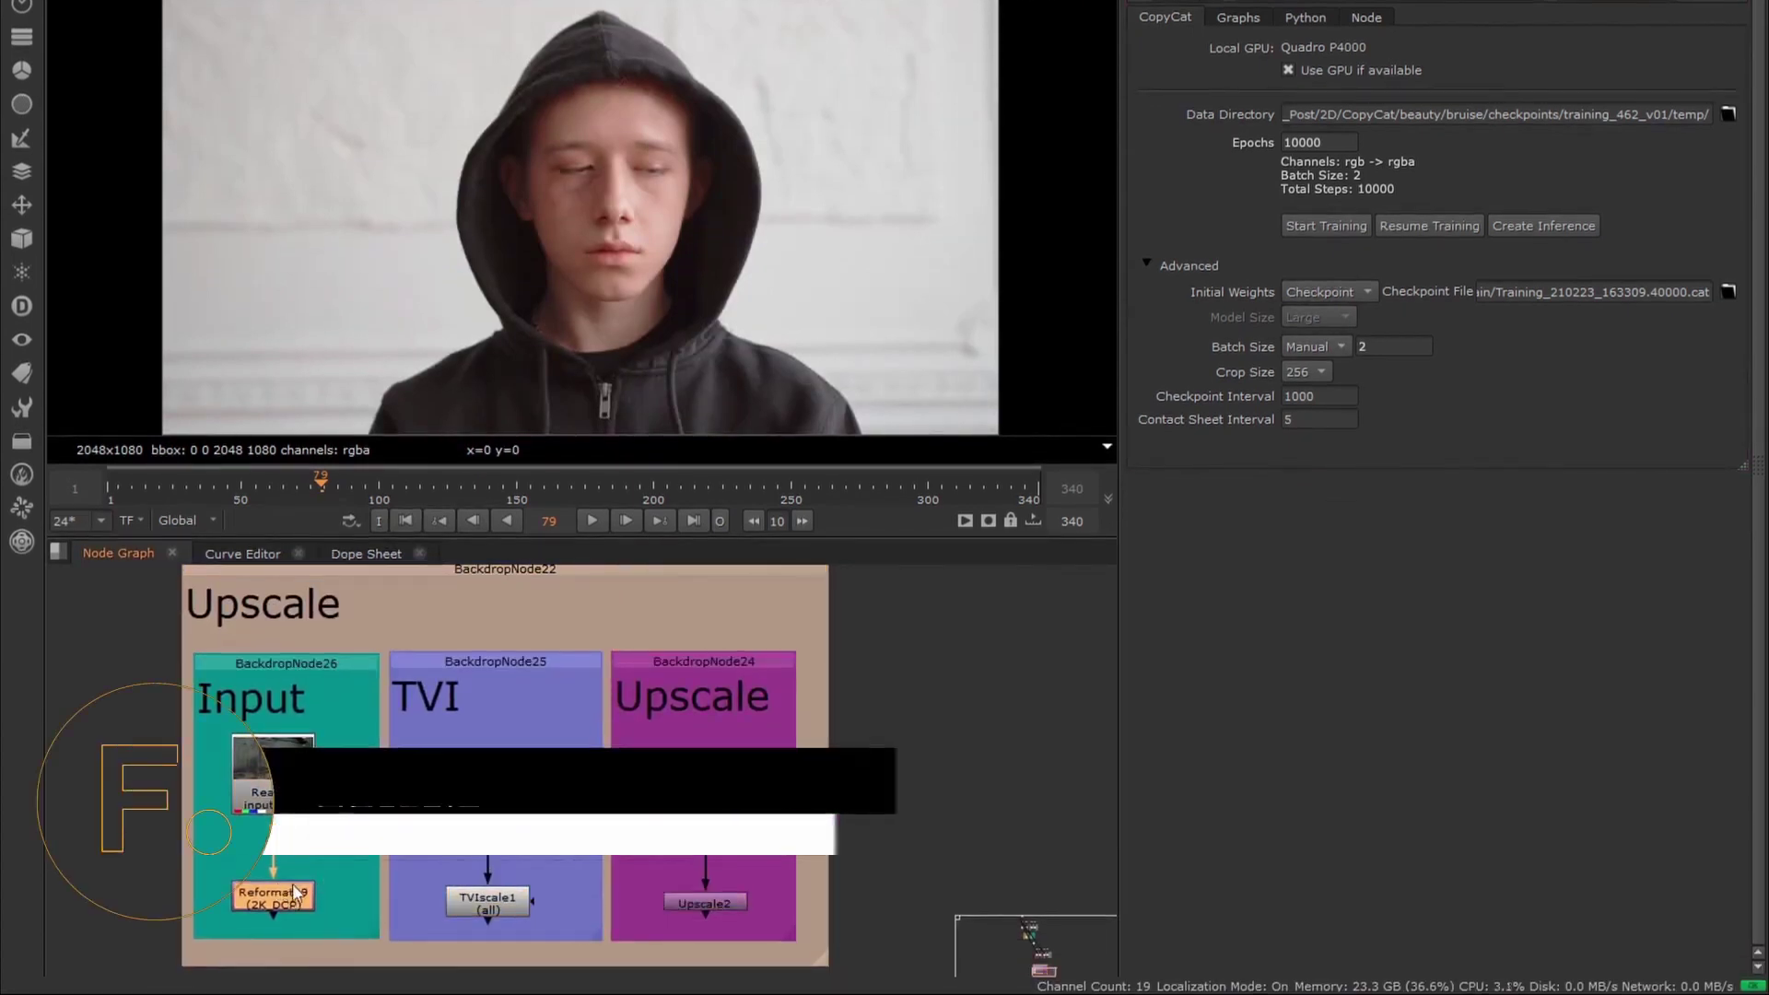
pyautogui.scroll(-1, 376, 852)
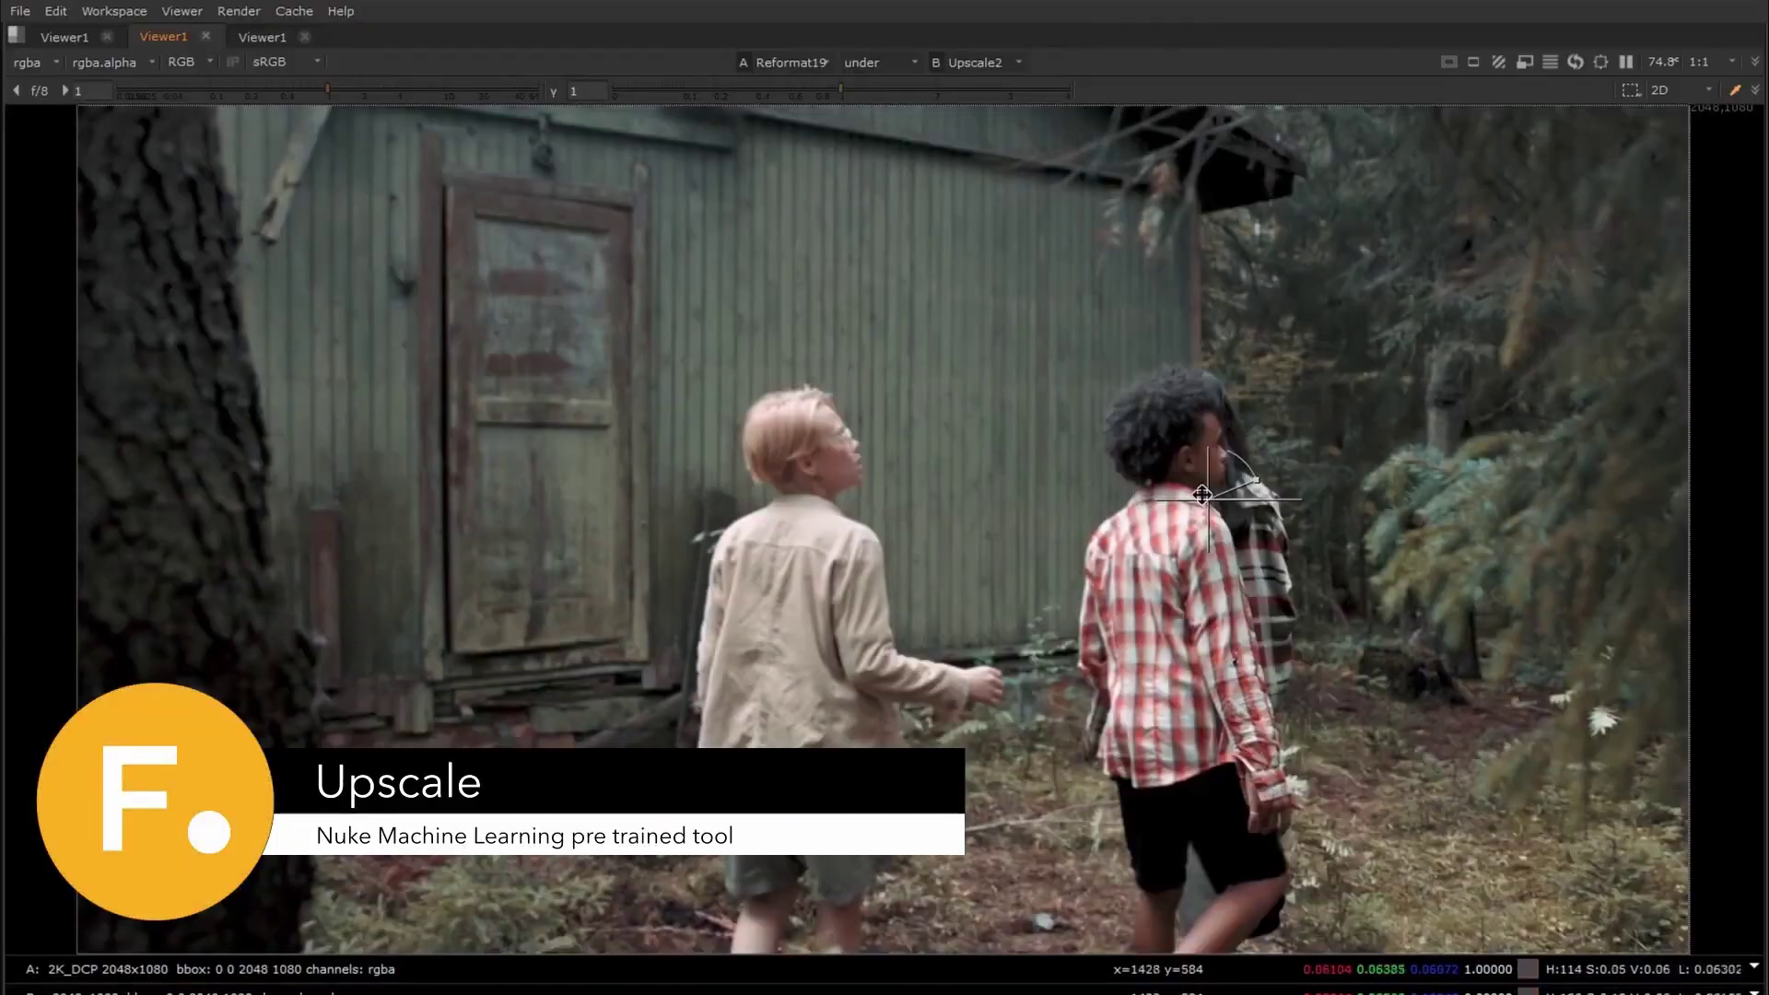
pyautogui.scroll(5, 877, 490)
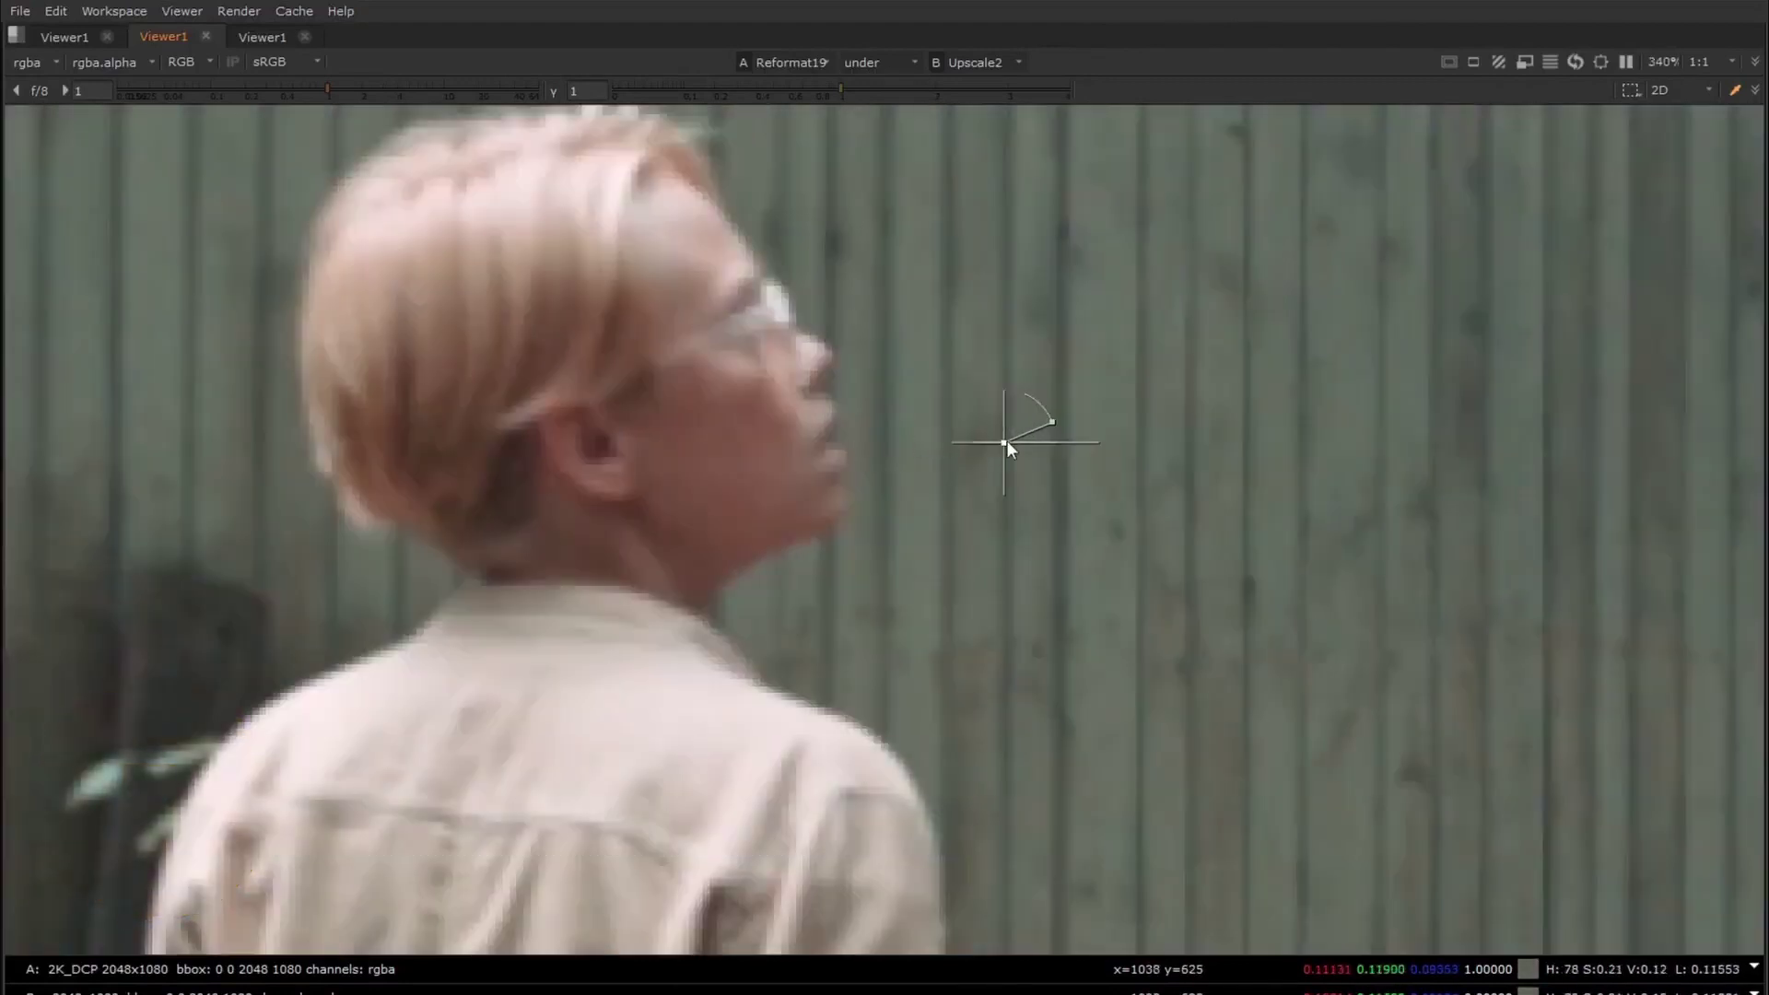
pyautogui.moveTo(1006, 439); pyautogui.dragTo(1299, 402)
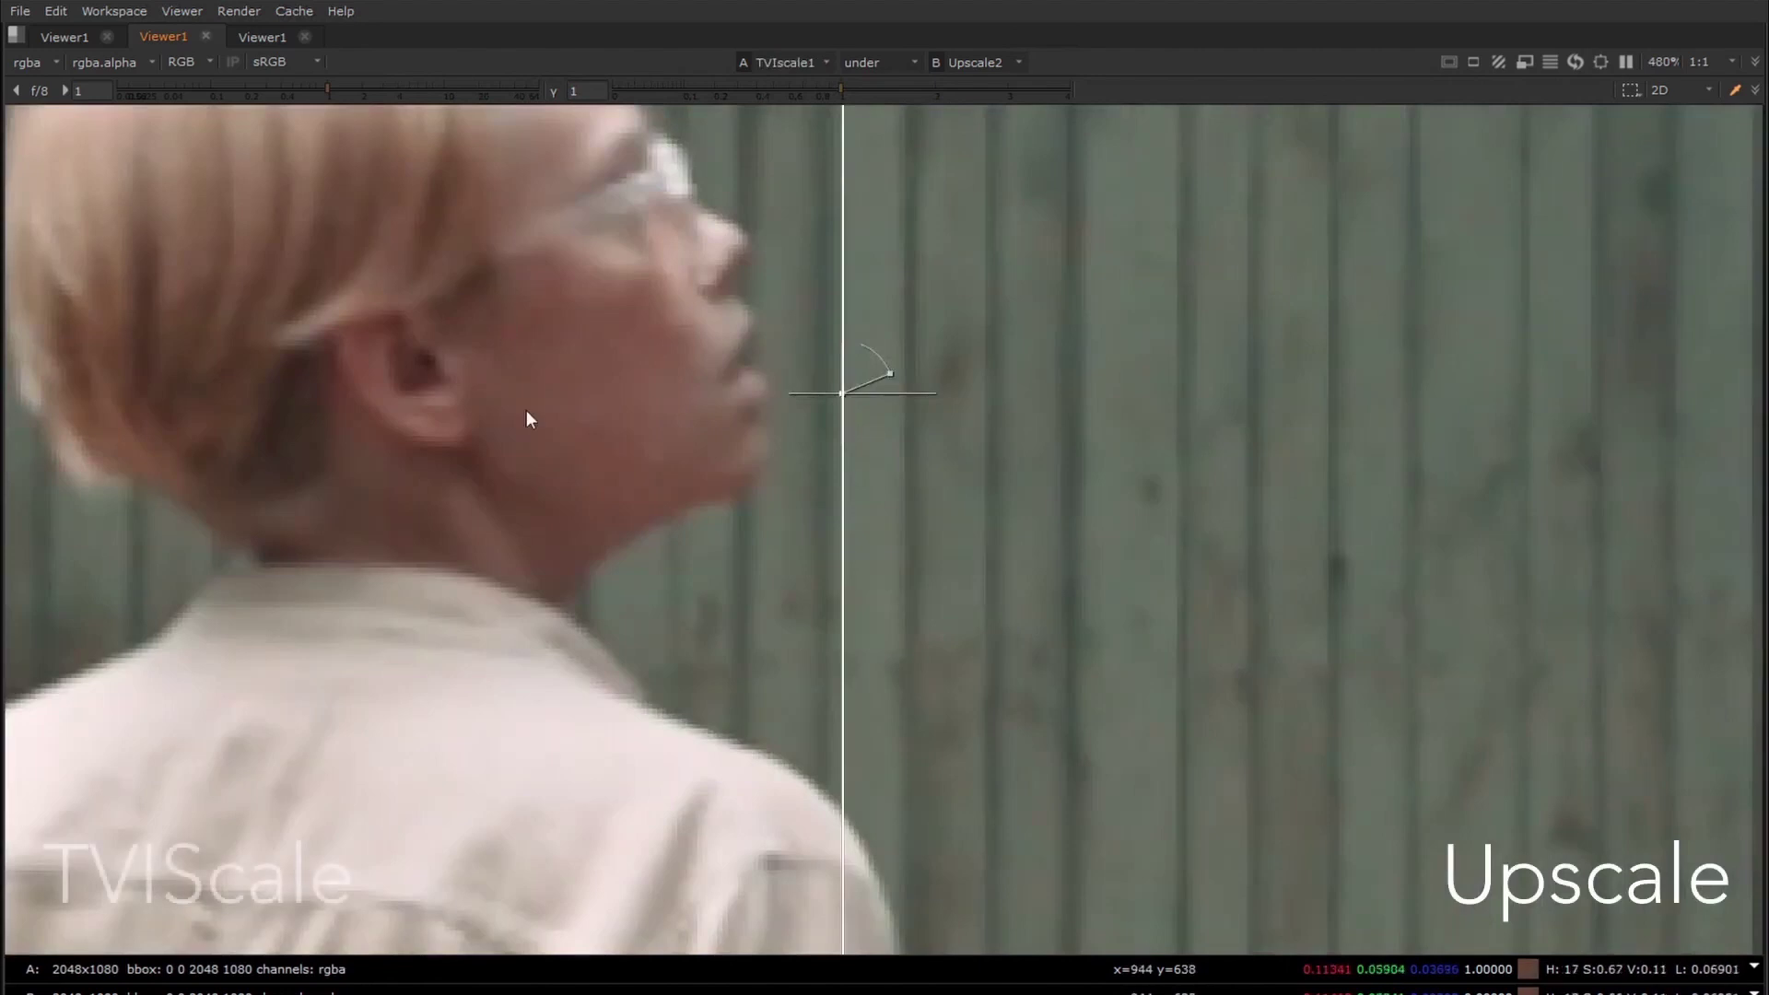
# Compare the TVIscale1 and Upscale2 results around the child's face and collar with the viewer wipe
pyautogui.scroll(2, 900, 572)
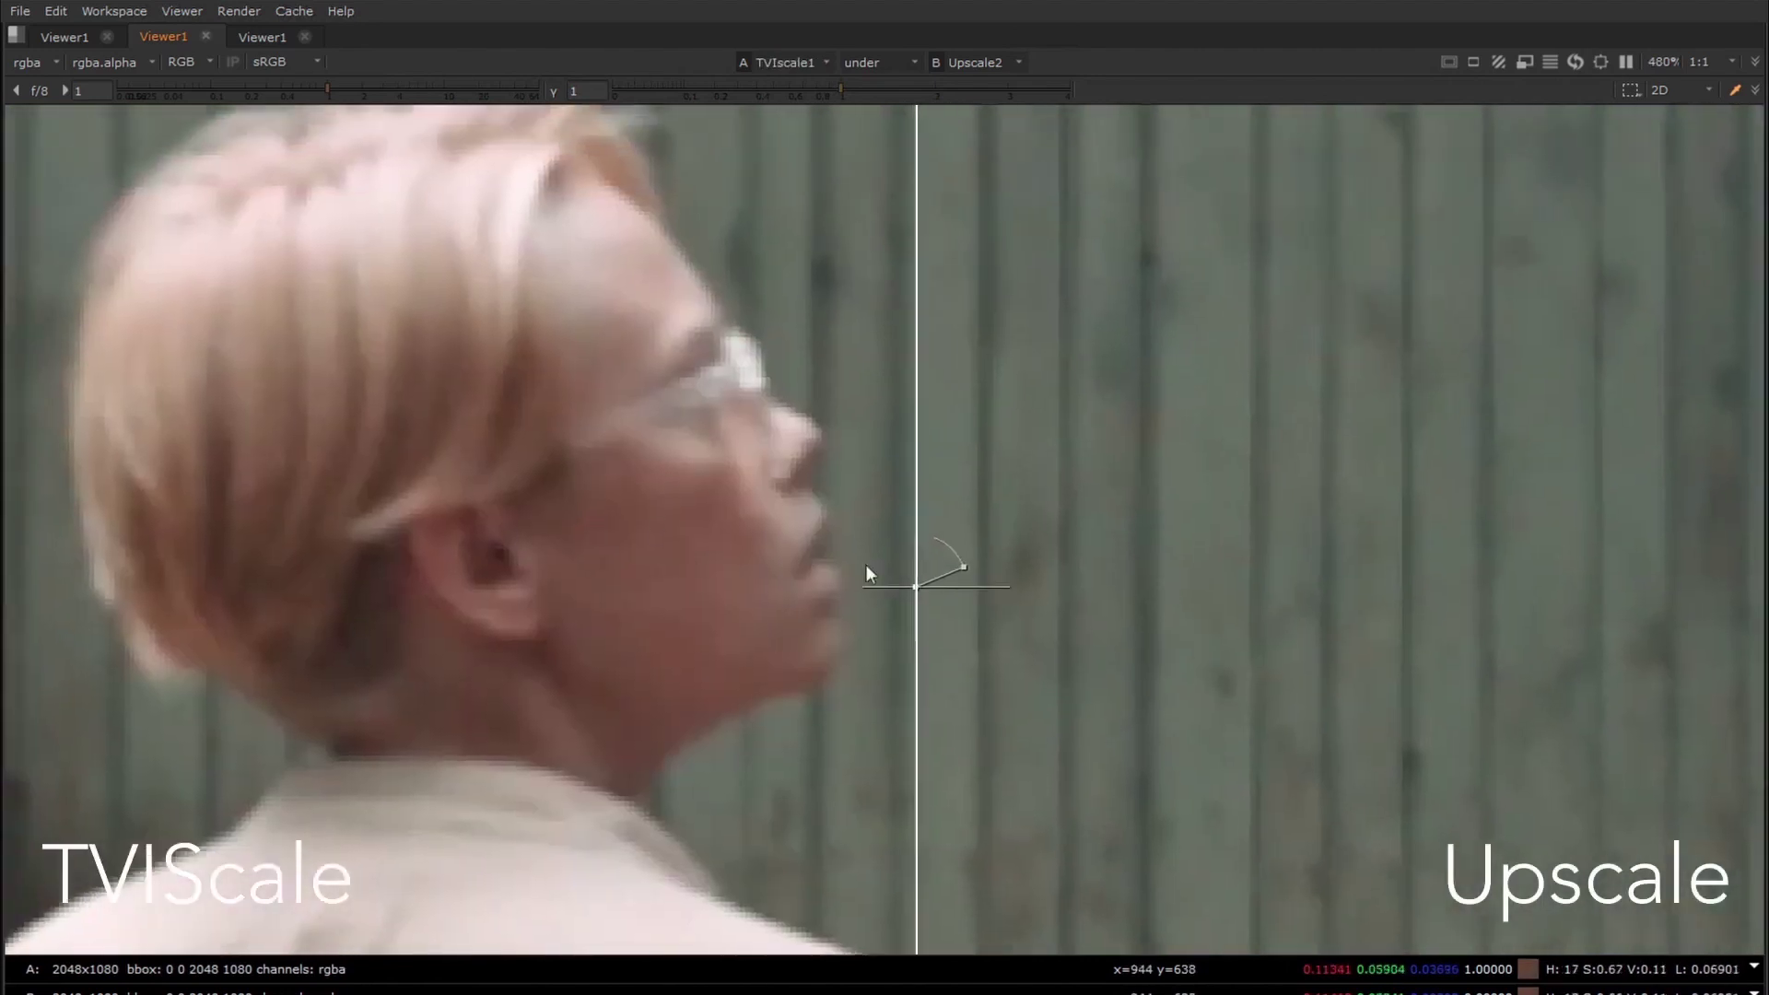
pyautogui.moveTo(941, 606); pyautogui.dragTo(1286, 566)
pyautogui.moveTo(1038, 588); pyautogui.dragTo(435, 558)
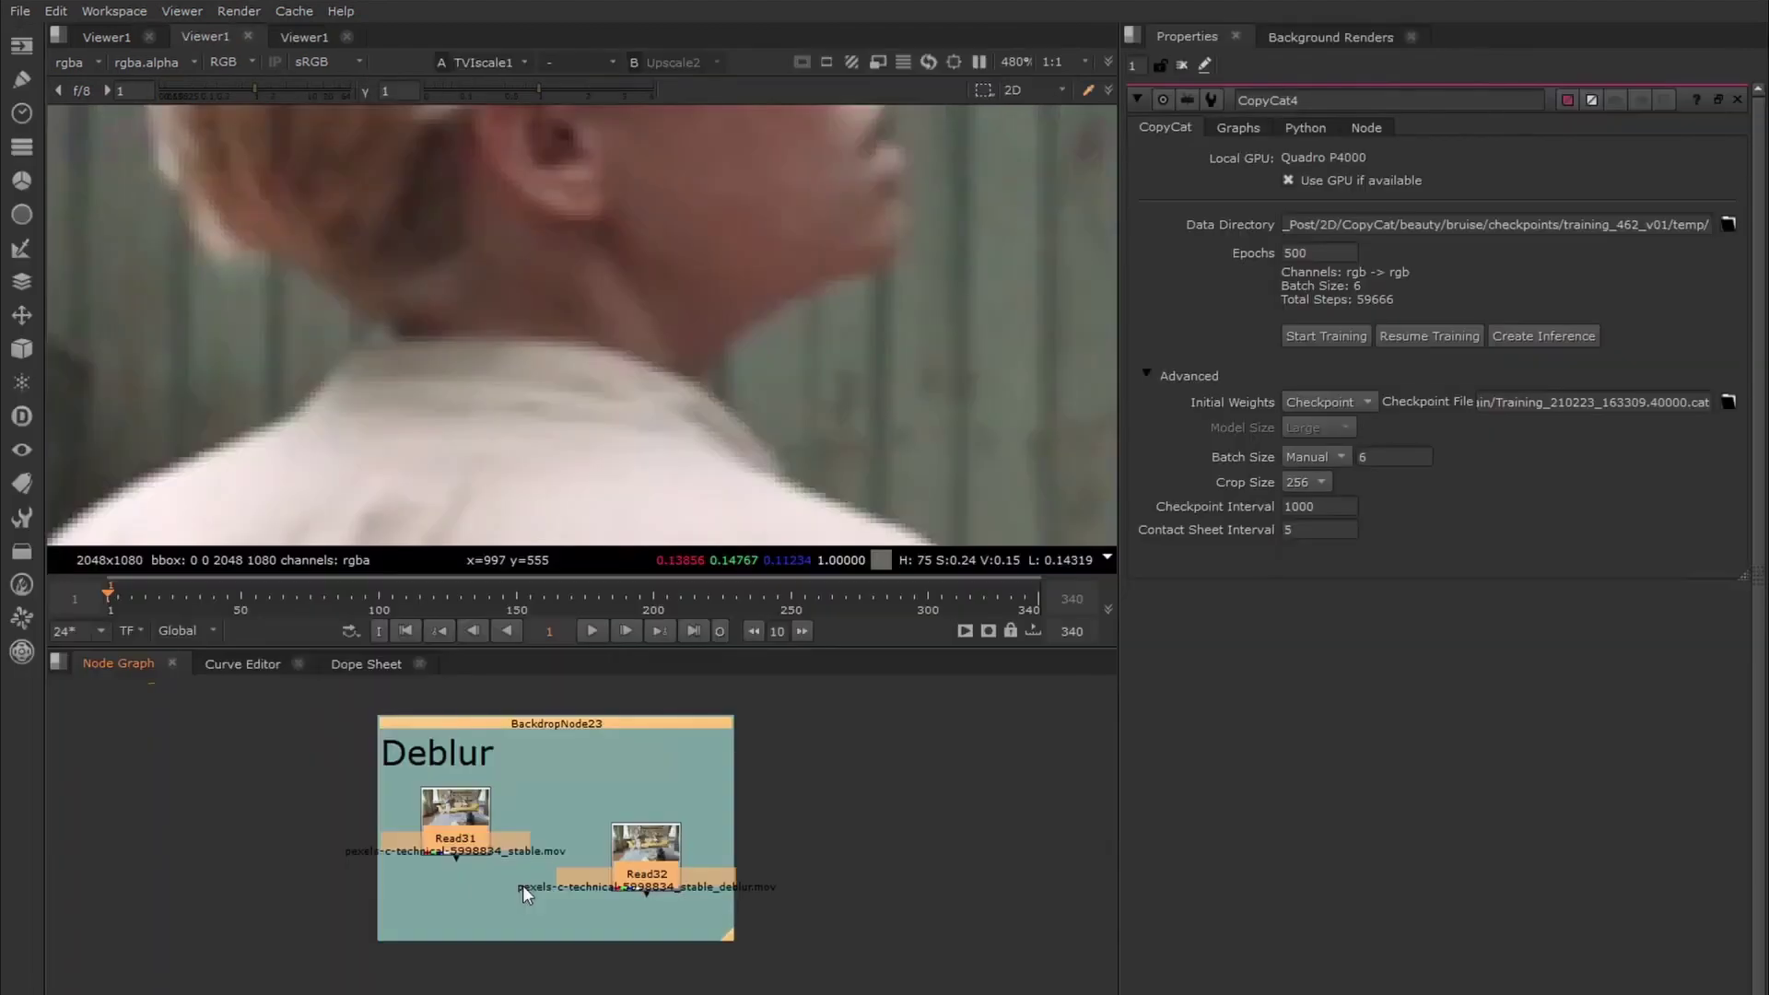
# View the Read31 clip from the Deblur backdrop, add a Deblur node to it and examine its output
pyautogui.scroll(4, 448, 840)
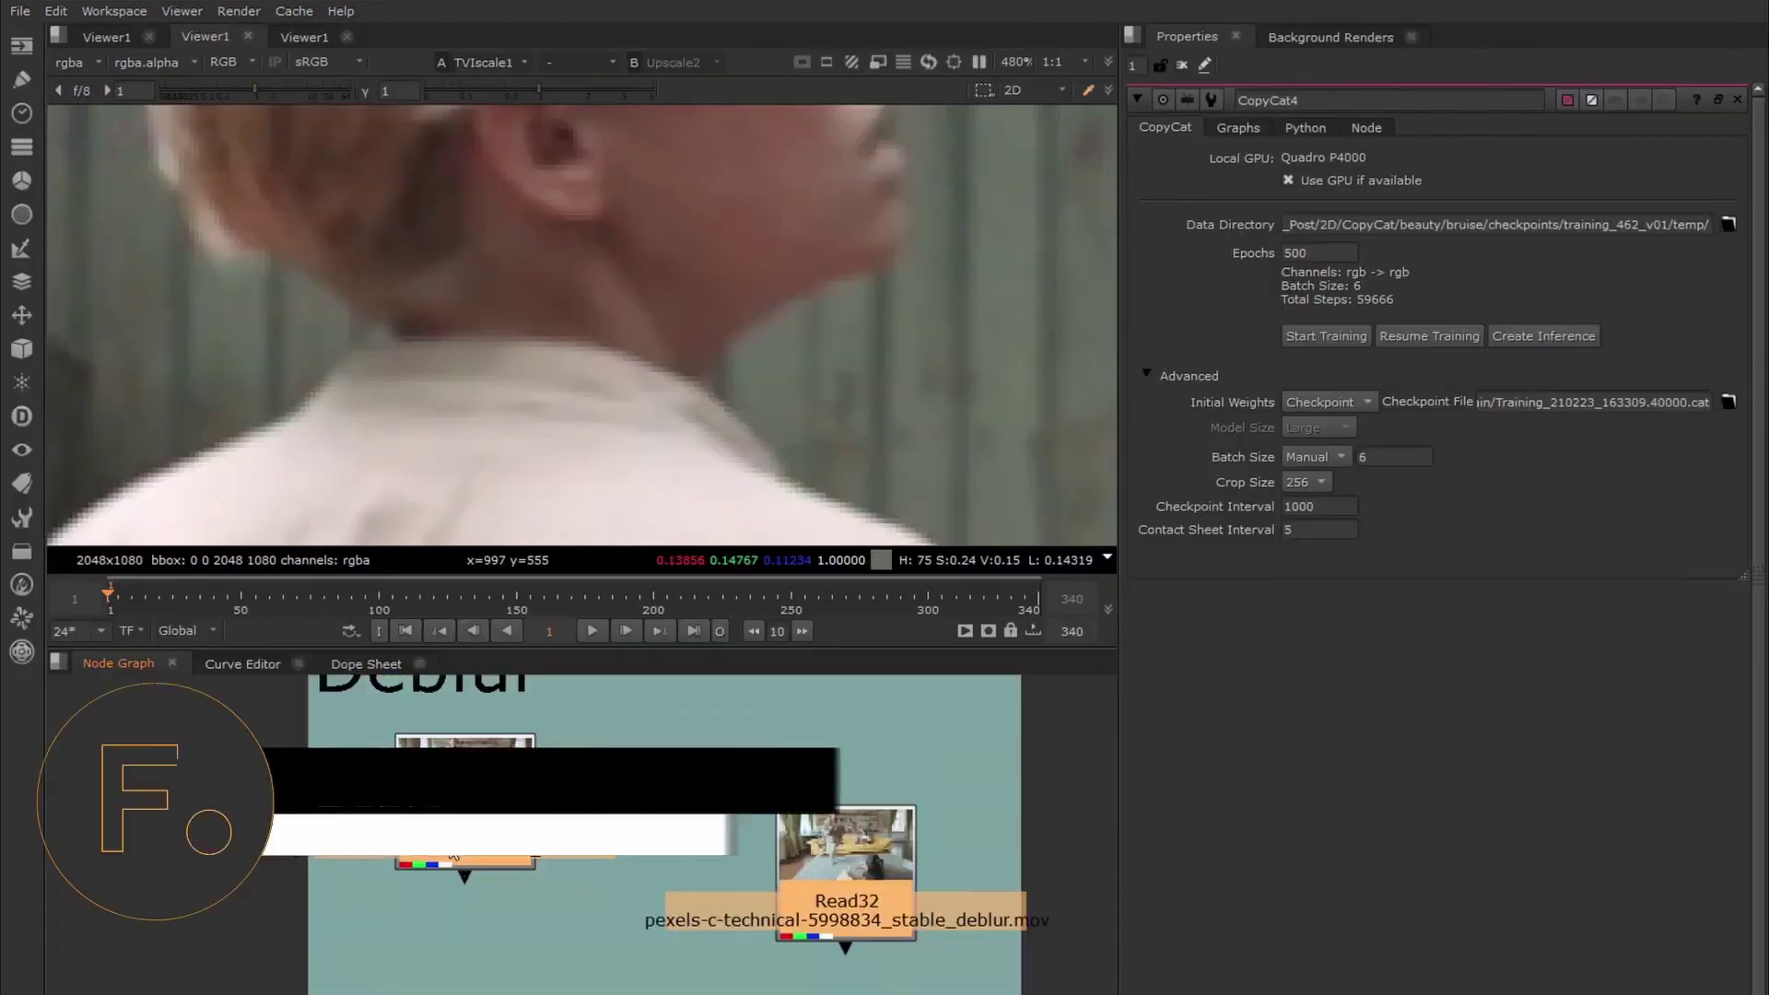
pyautogui.click(447, 839)
pyautogui.press('1')
pyautogui.press('Tab')
pyautogui.write('deblur')
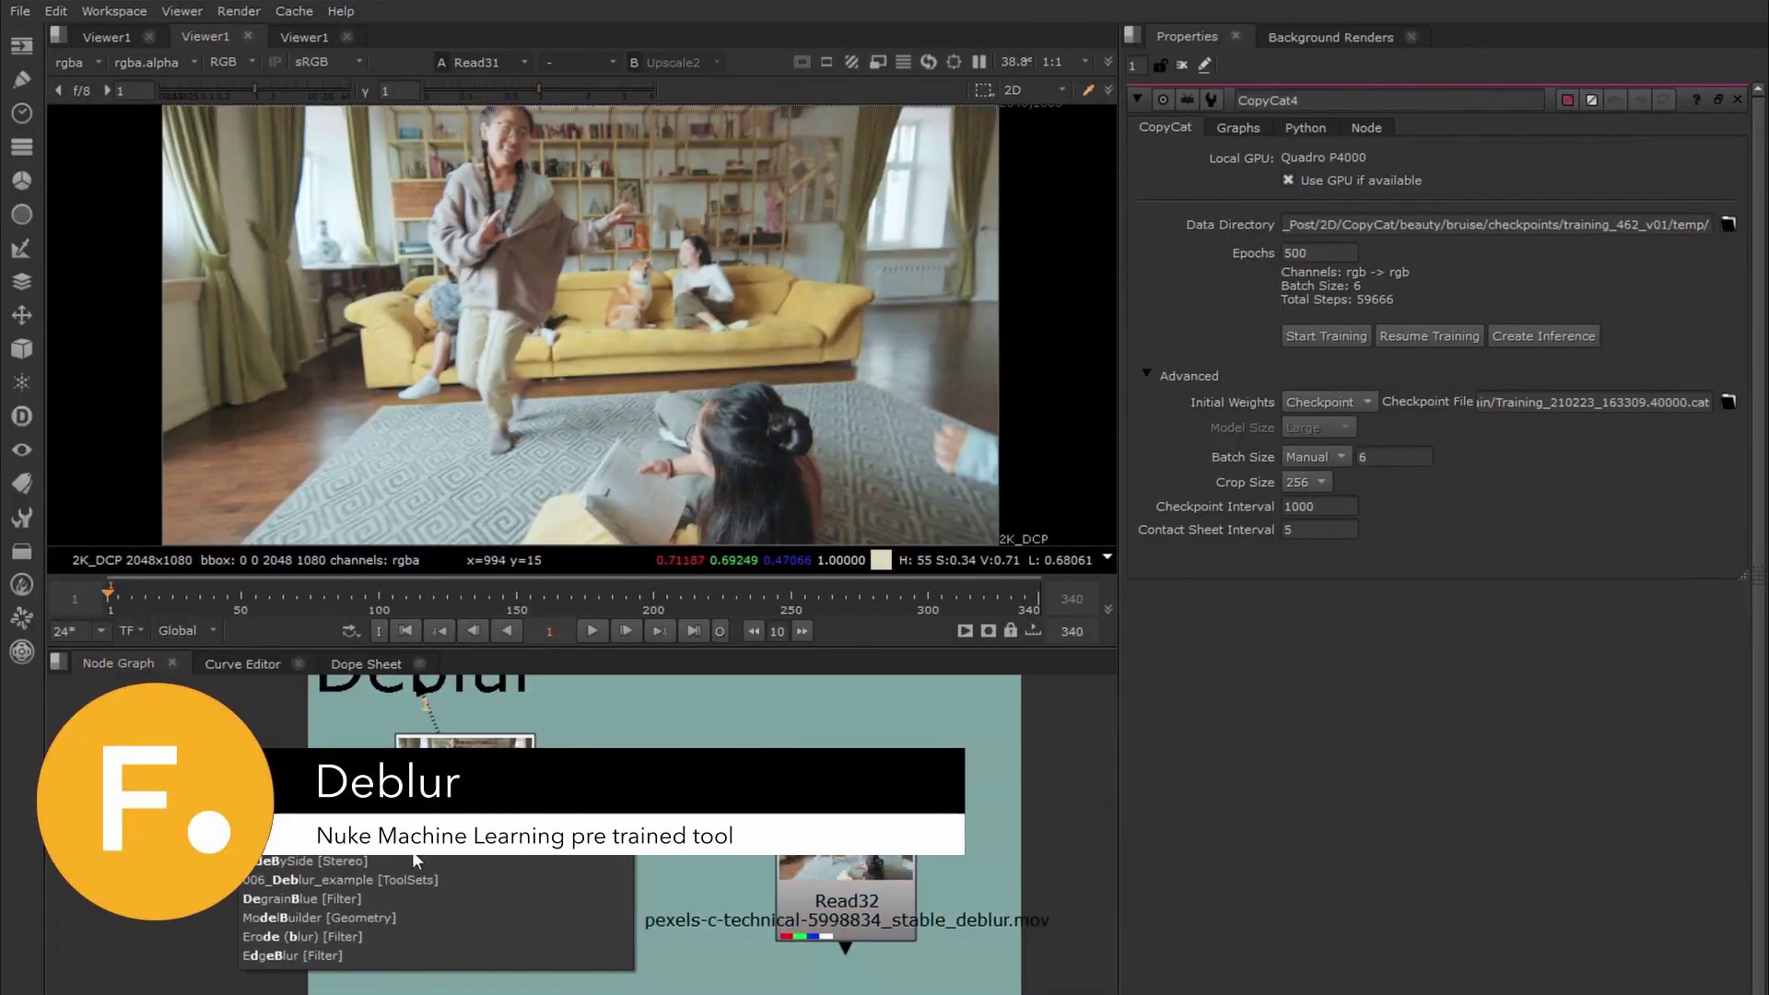
pyautogui.press('Return')
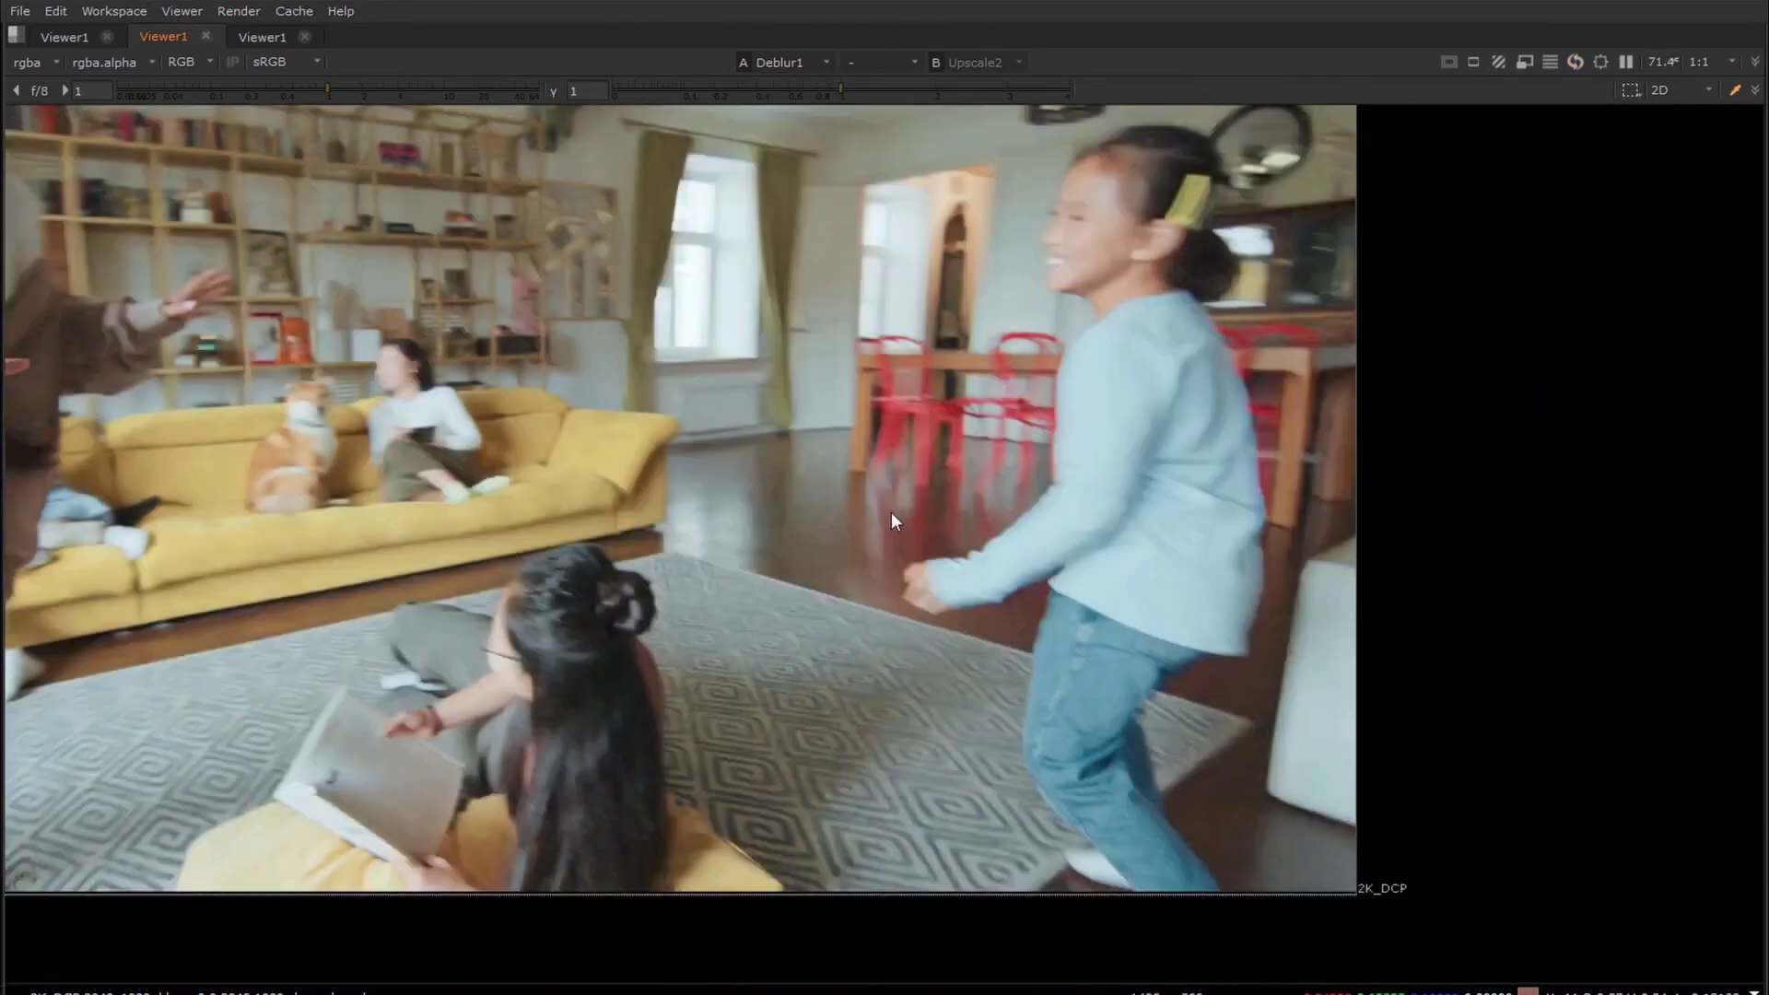
pyautogui.scroll(5, 1098, 221)
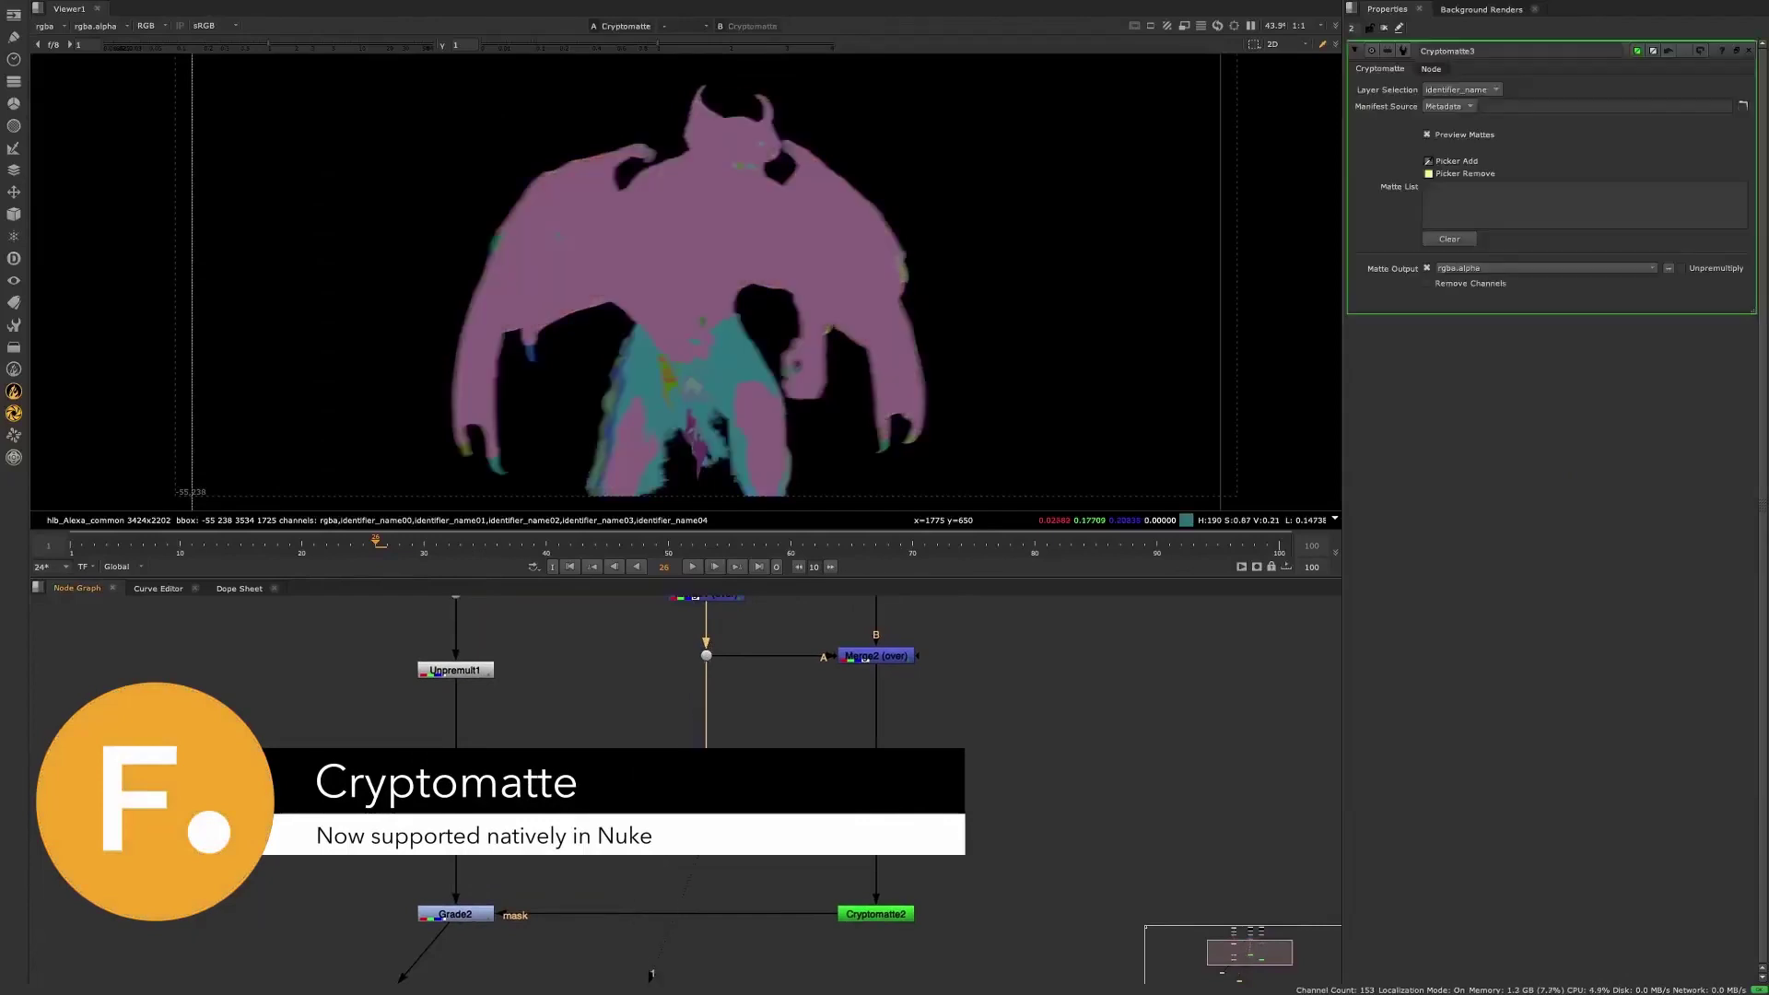
# Pick the creature's leg costume and the small pieces on its arms, wings and claws into Cryptomatte3's matte list
pyautogui.keyDown('ctrl'); pyautogui.click(638, 415); pyautogui.keyUp('ctrl')
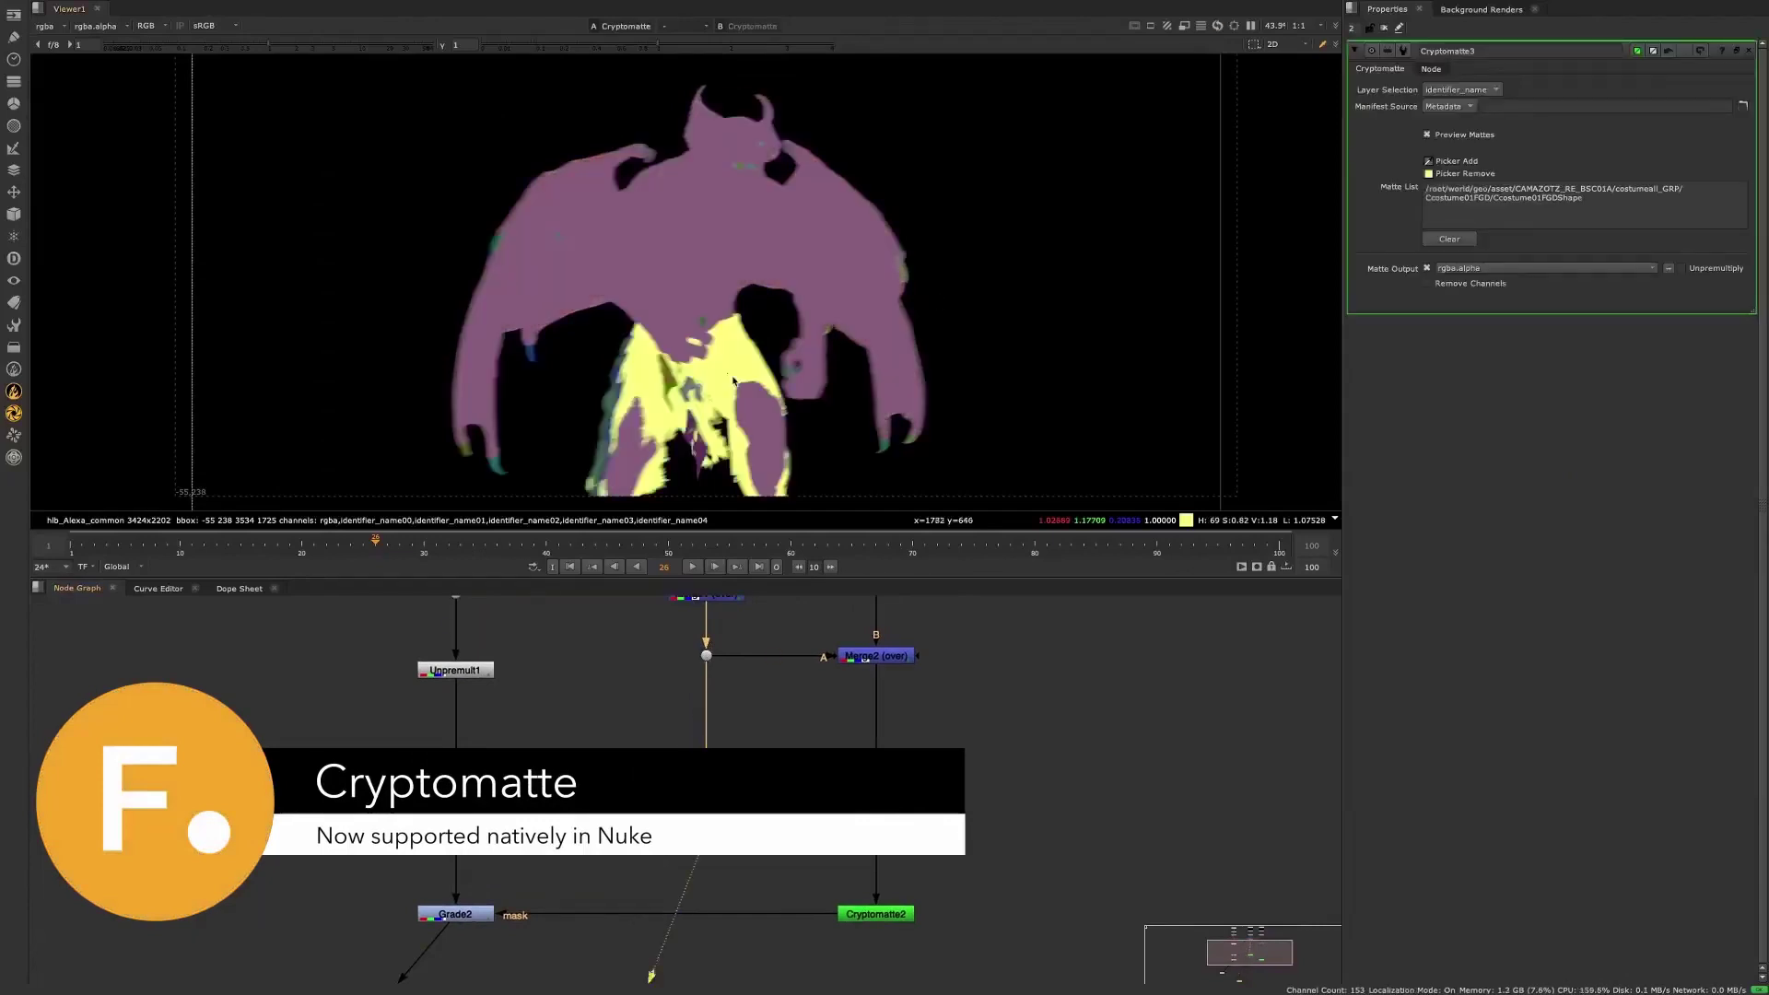
pyautogui.keyDown('ctrl'); pyautogui.click(533, 362); pyautogui.keyUp('ctrl')
pyautogui.keyDown('ctrl'); pyautogui.click(494, 462); pyautogui.keyUp('ctrl')
pyautogui.keyDown('ctrl'); pyautogui.click(497, 243); pyautogui.keyUp('ctrl')
pyautogui.keyDown('ctrl'); pyautogui.click(828, 329); pyautogui.keyUp('ctrl')
pyautogui.keyDown('ctrl'); pyautogui.click(883, 445); pyautogui.keyUp('ctrl')
pyautogui.keyDown('ctrl'); pyautogui.click(910, 441); pyautogui.keyUp('ctrl')
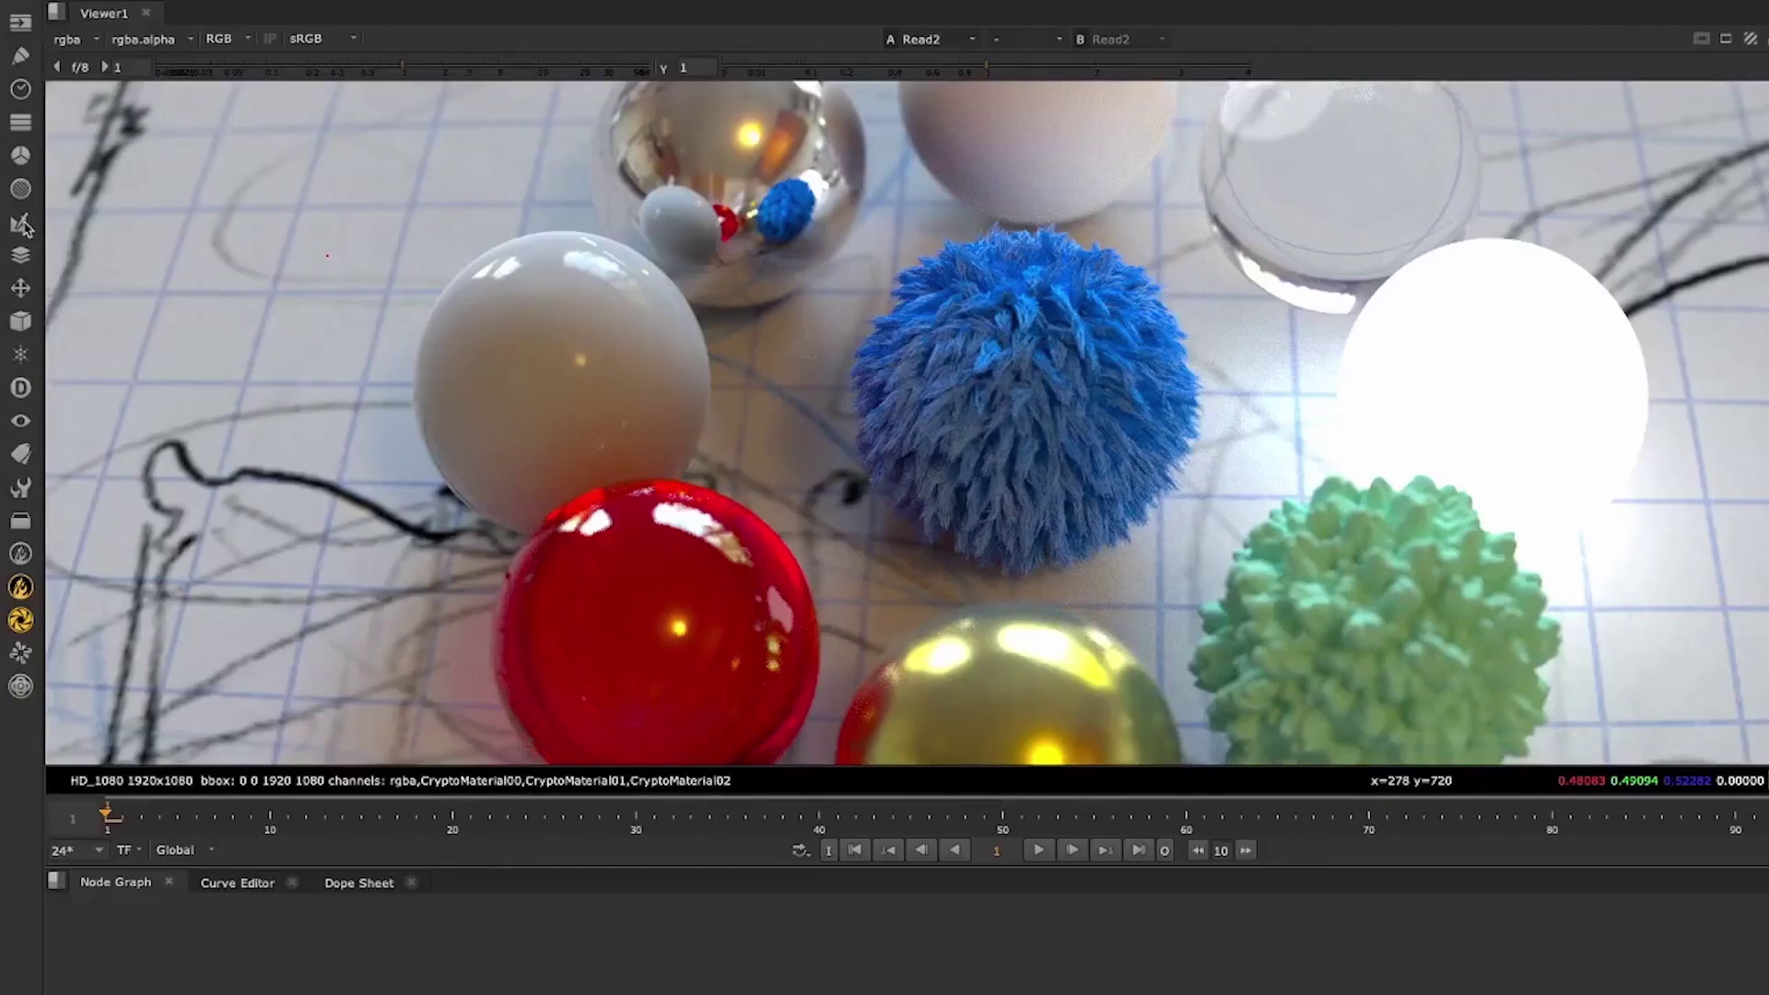
# Open the keyer node group for the Read2 image of spheres
pyautogui.click(14, 148)
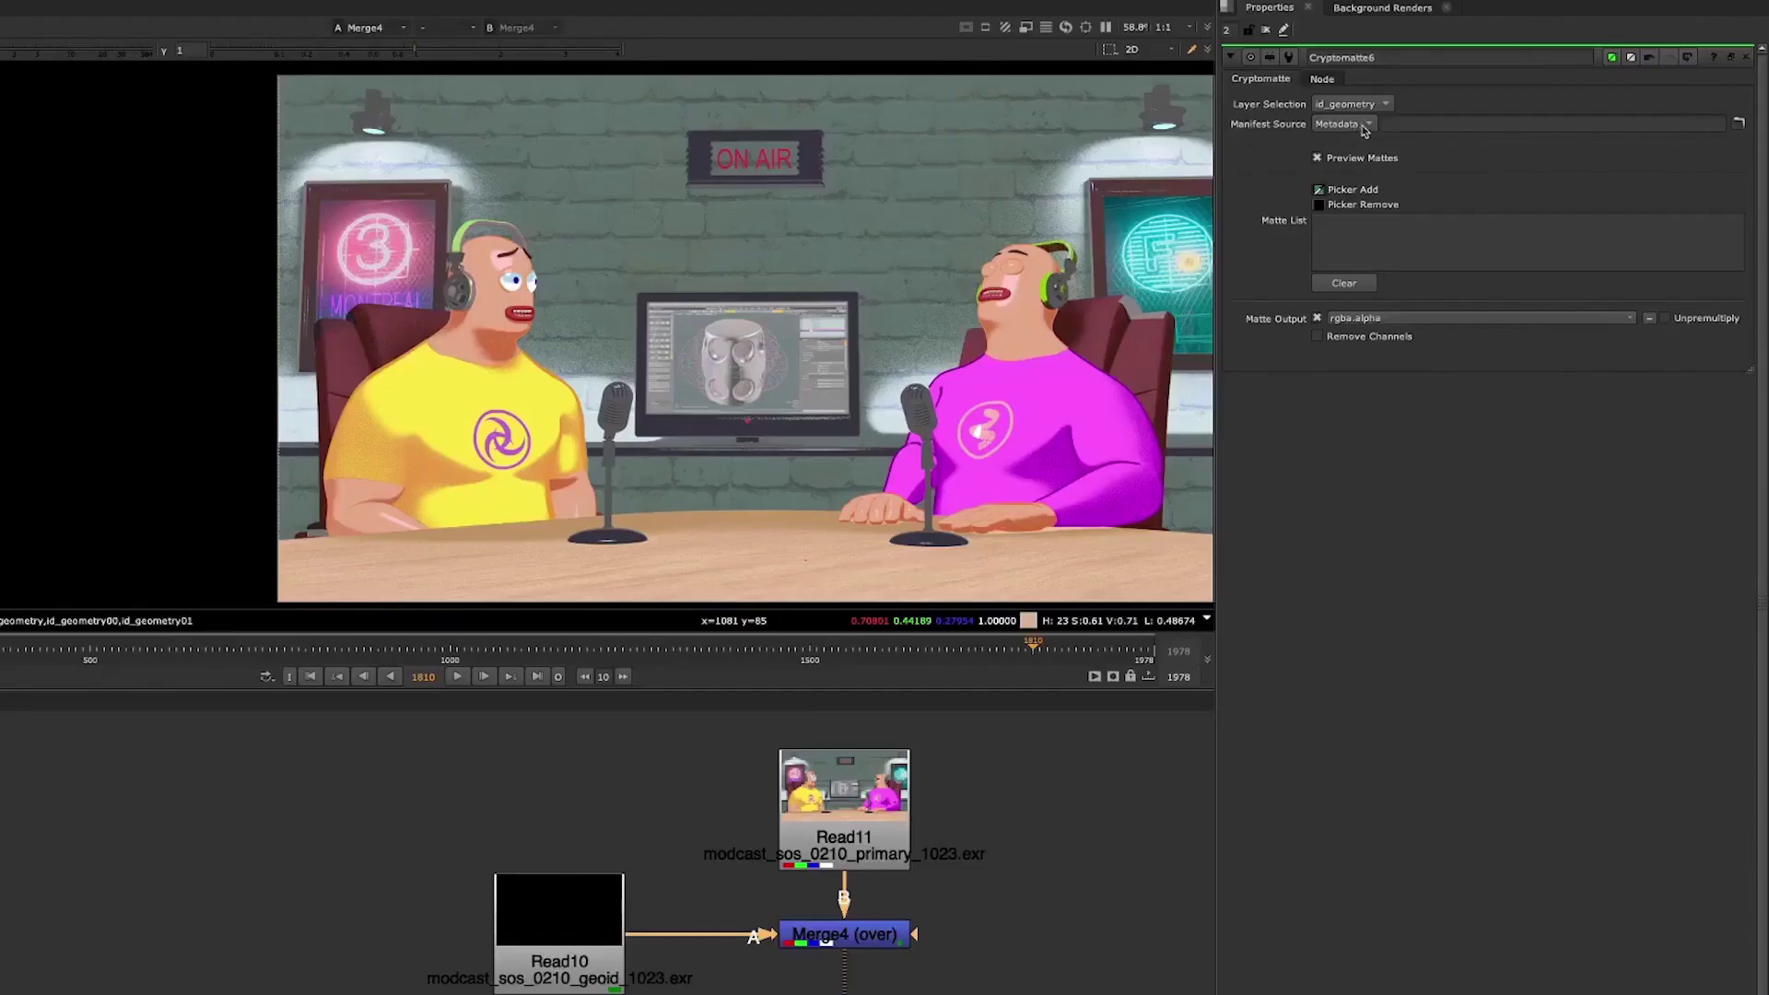
# Set Cryptomatte6's manifest source to Sidecar, using the file modcast_sos_0210_geoid_1023.exr.id_geometry.json, and view its mattes
pyautogui.click(1364, 124)
pyautogui.click(1363, 148)
pyautogui.click(1738, 124)
pyautogui.click(476, 449)
pyautogui.click(1258, 759)
pyautogui.press('1')
# Add the monitor case, microphone bases, both wall posters and the ON AIR sign to Cryptomatte6's matte list
pyautogui.keyDown('super'); pyautogui.click(839, 295); pyautogui.keyUp('super')
pyautogui.keyDown('ctrl'); pyautogui.click(610, 537); pyautogui.keyUp('ctrl')
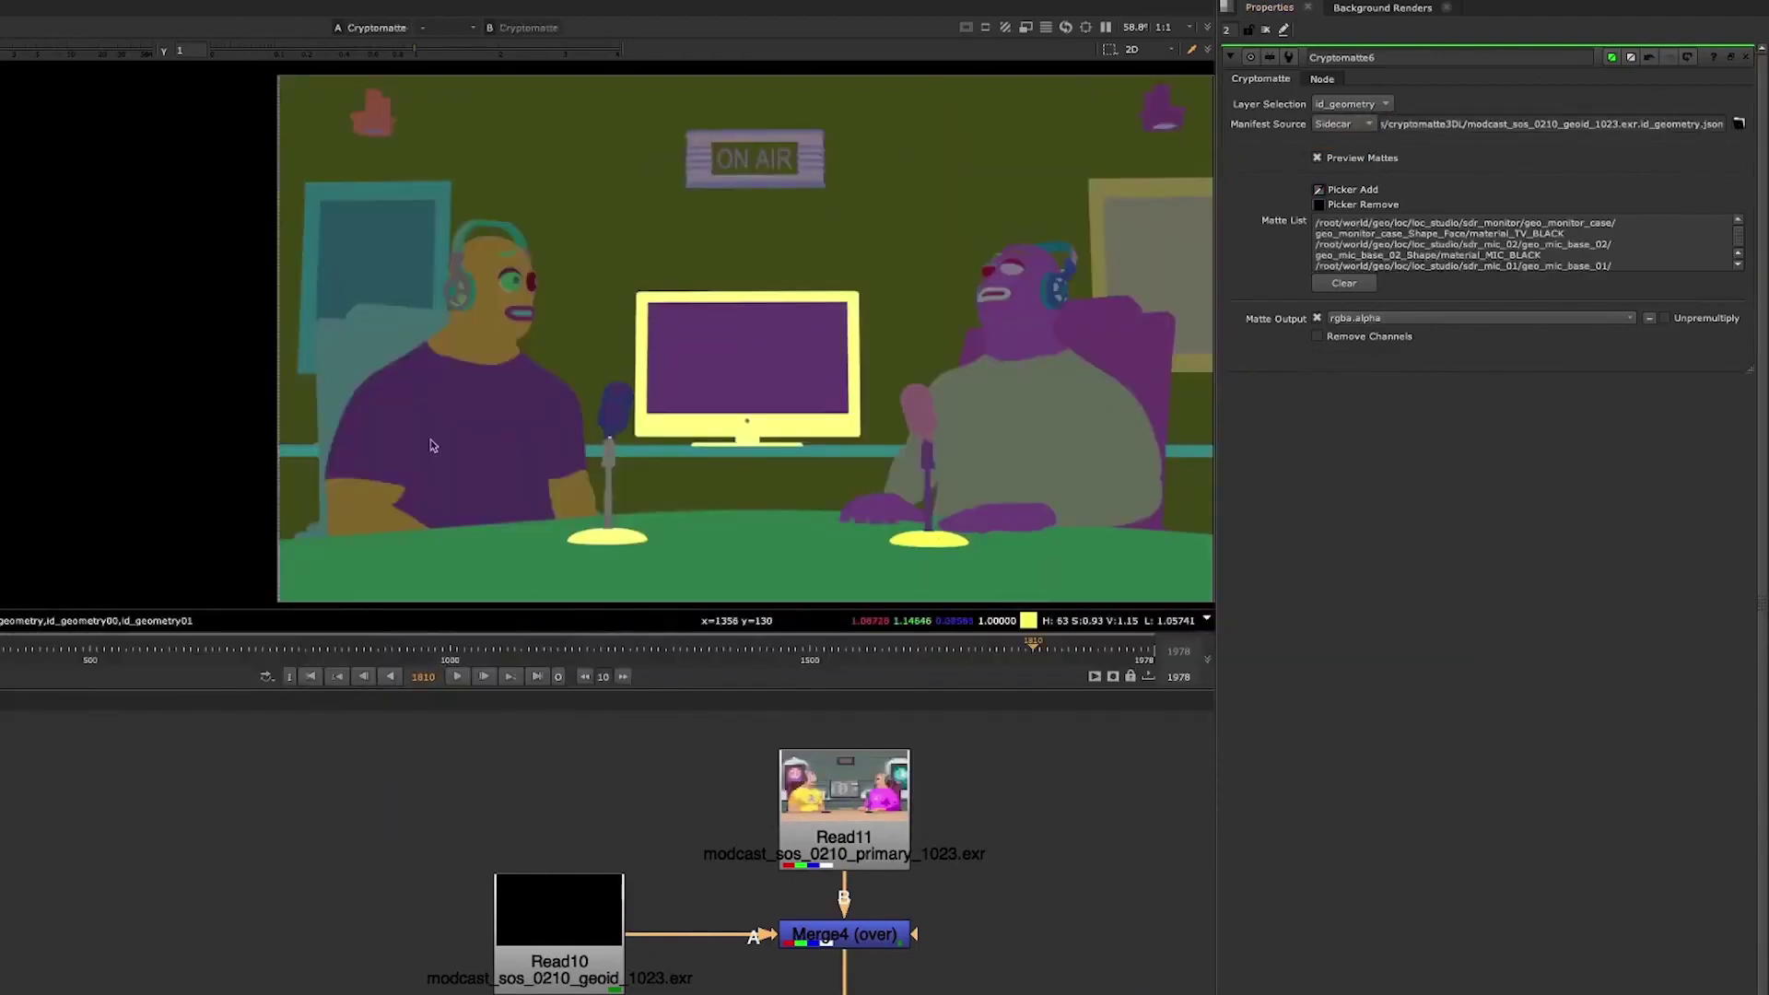
pyautogui.keyDown('ctrl'); pyautogui.click(378, 276); pyautogui.keyUp('ctrl')
pyautogui.keyDown('ctrl'); pyautogui.click(1151, 239); pyautogui.keyUp('ctrl')
pyautogui.keyDown('ctrl'); pyautogui.click(754, 158); pyautogui.keyUp('ctrl')
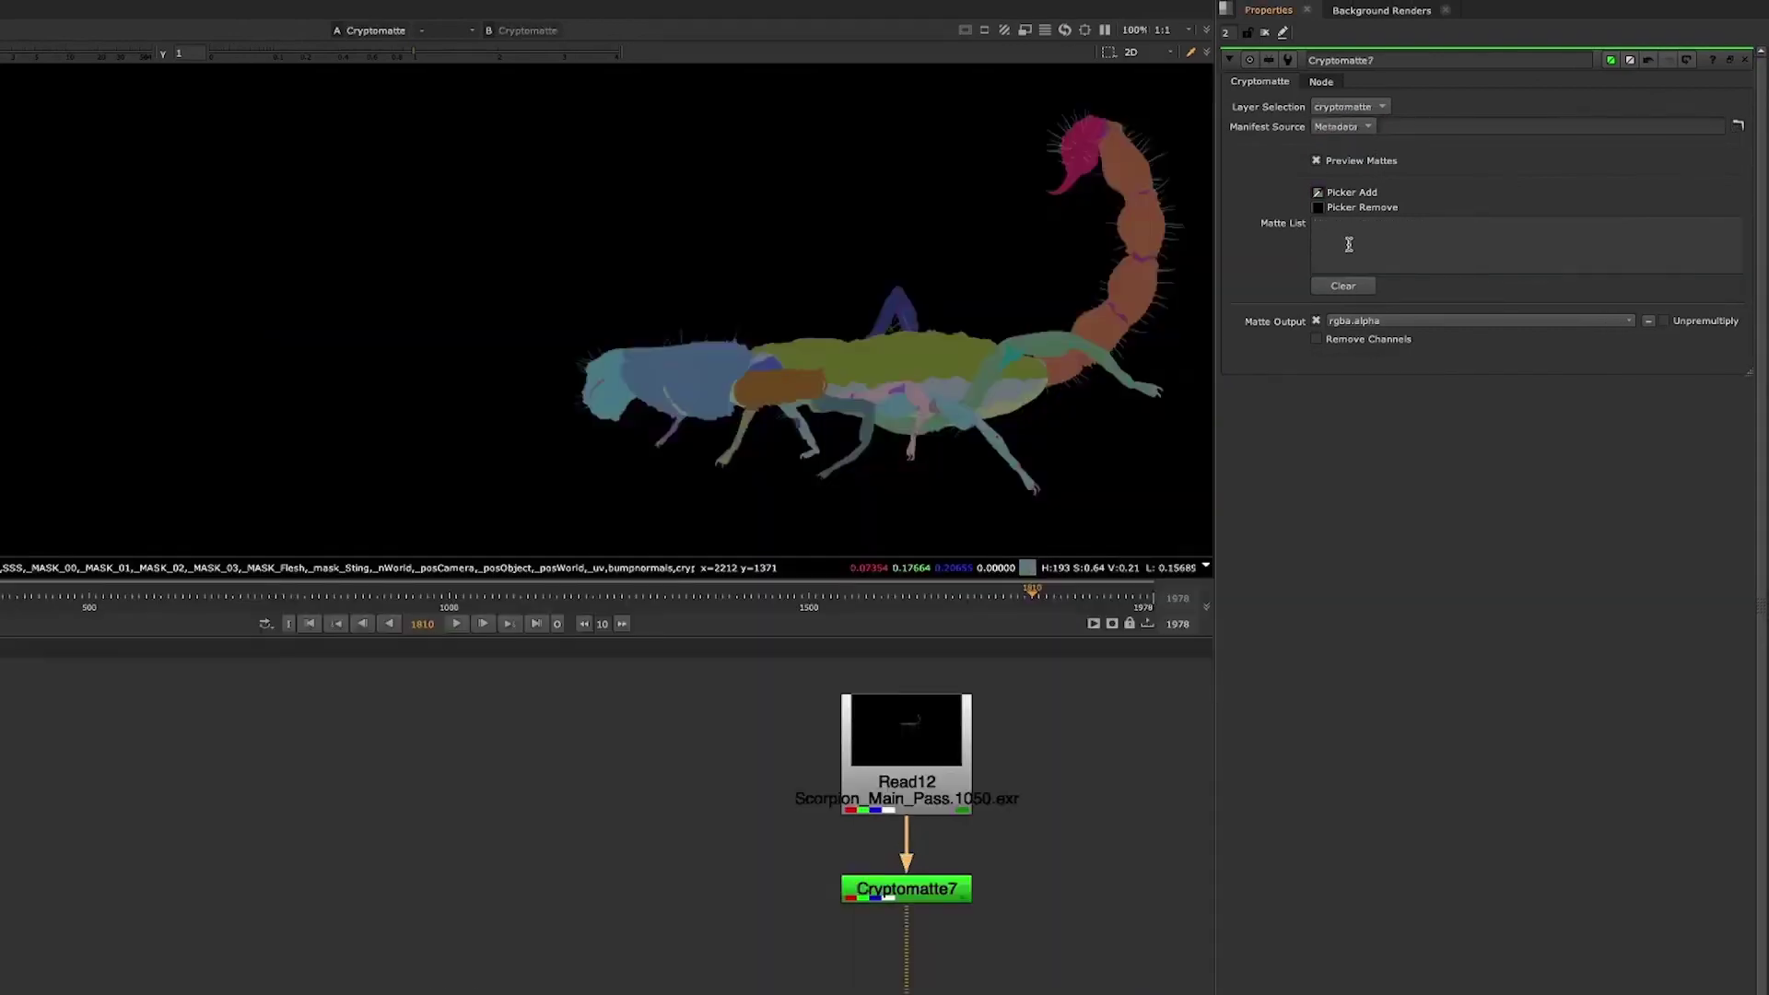
# Enclose the entry in Cryptomatte7's matte list with * wildcards at its start and end
pyautogui.write('*')
pyautogui.press('Home')
pyautogui.write('*')
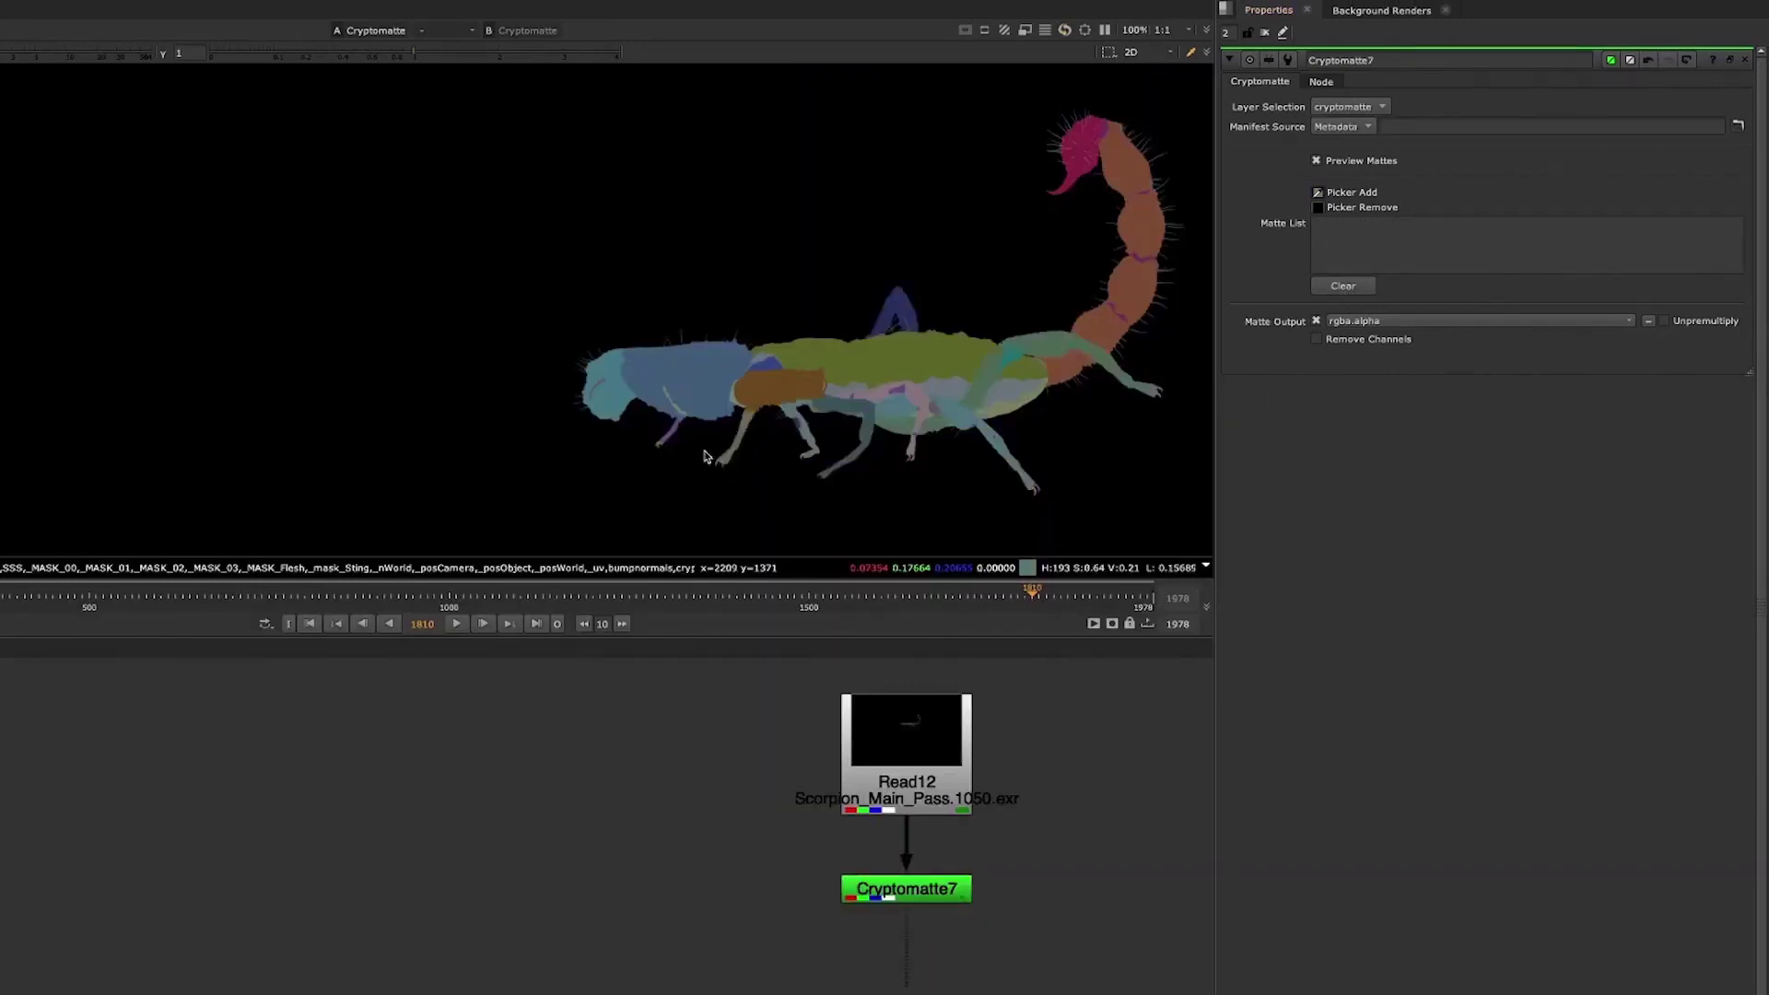
# Pick the scorpion's legs one by one into Cryptomatte7's matte list
pyautogui.keyDown('ctrl'); pyautogui.click(675, 436); pyautogui.keyUp('ctrl')
pyautogui.keyDown('ctrl'); pyautogui.click(734, 438); pyautogui.keyUp('ctrl')
pyautogui.keyDown('ctrl'); pyautogui.click(814, 439); pyautogui.keyUp('ctrl')
pyautogui.keyDown('ctrl'); pyautogui.click(868, 433); pyautogui.keyUp('ctrl')
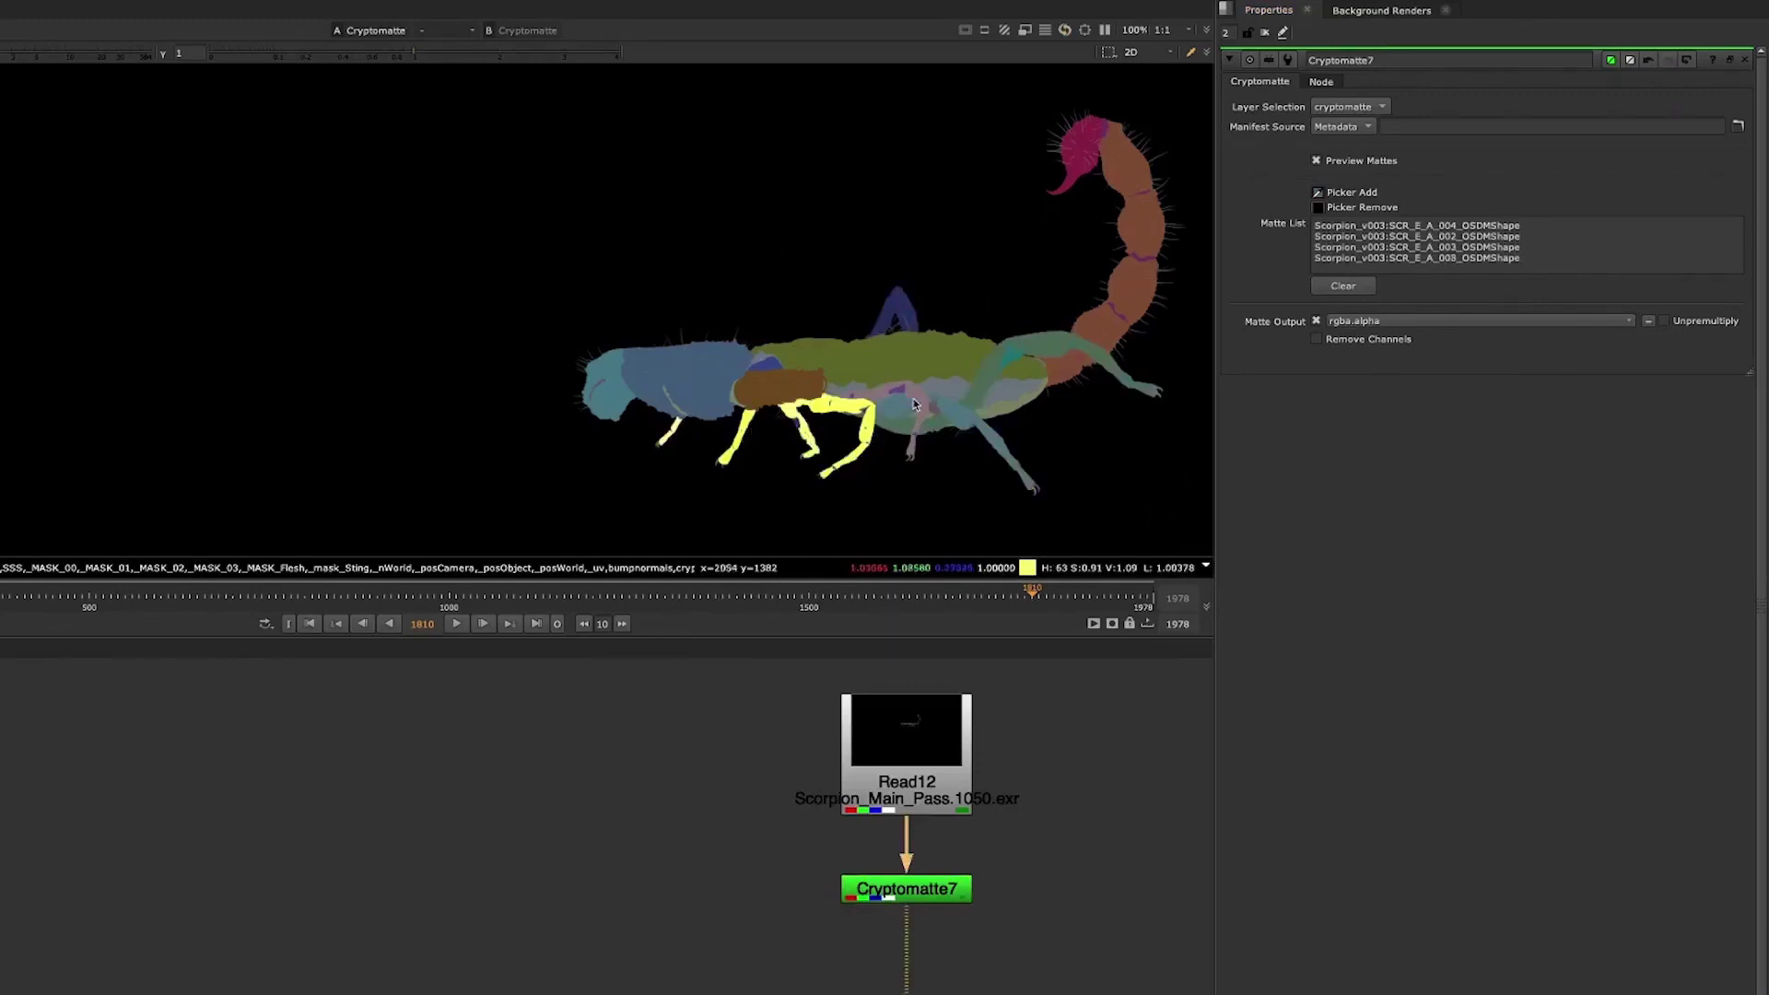
pyautogui.keyDown('ctrl'); pyautogui.click(920, 389); pyautogui.keyUp('ctrl')
pyautogui.keyDown('ctrl'); pyautogui.click(995, 442); pyautogui.keyUp('ctrl')
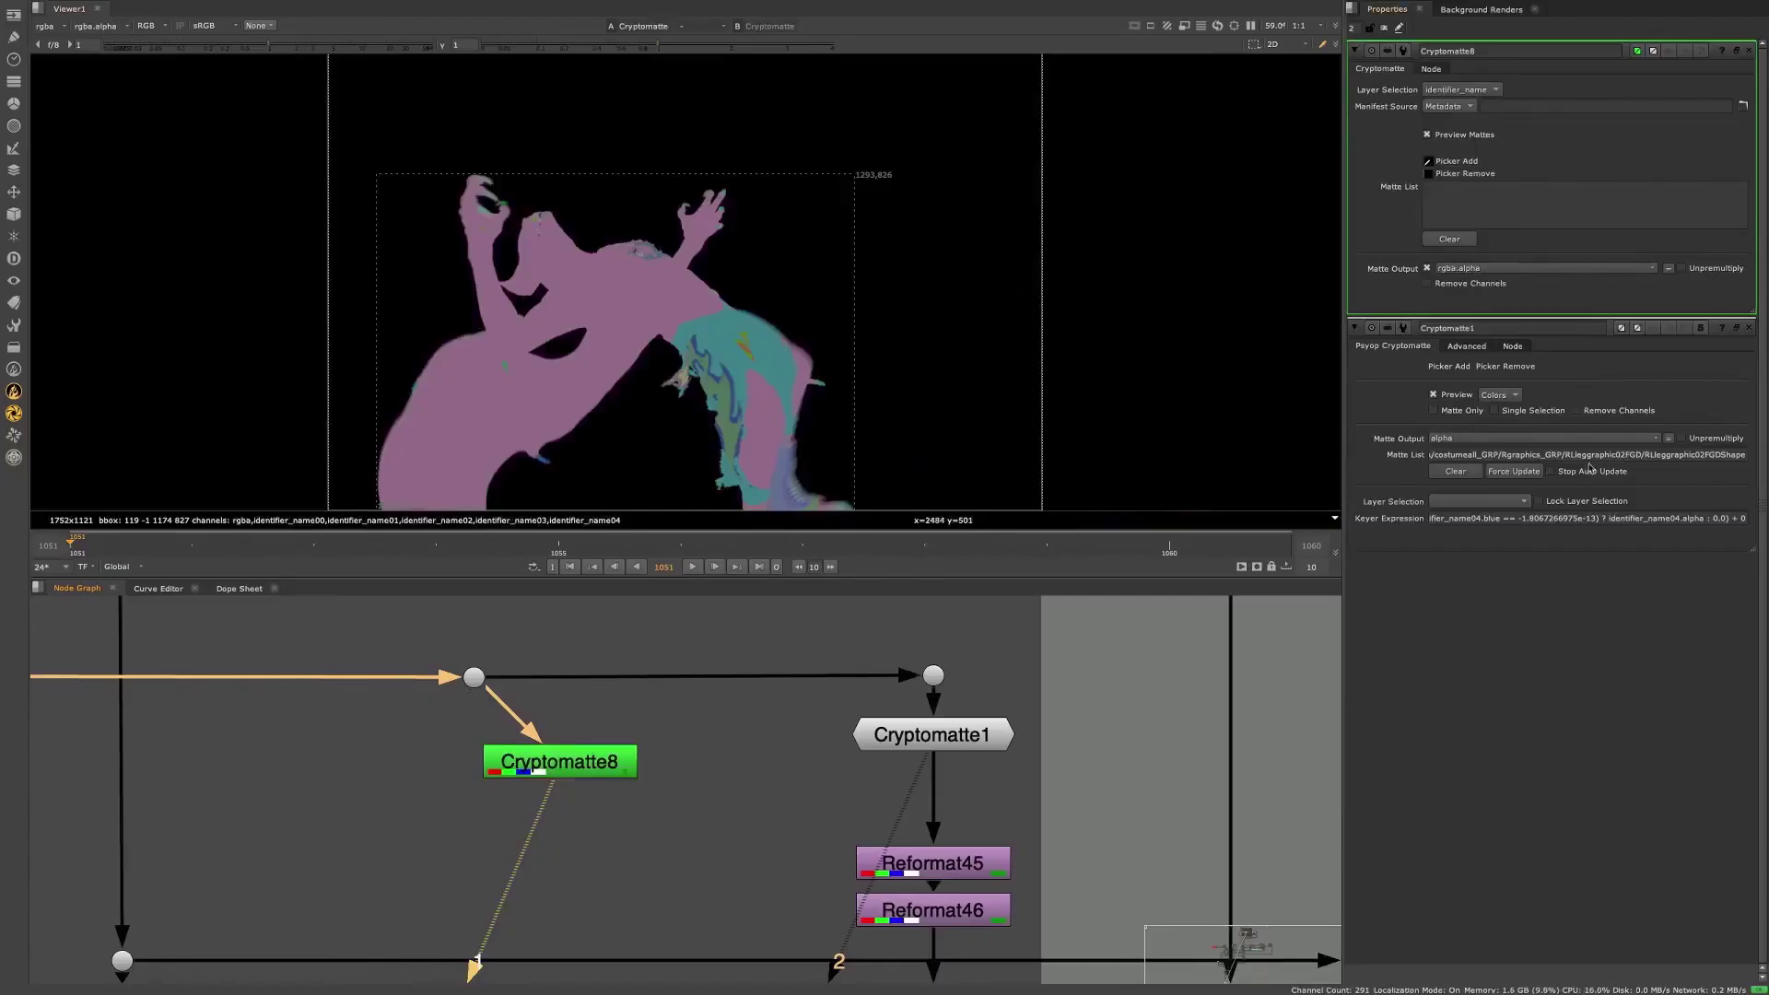
# Copy the whole matte list of the Psyop node Cryptomatte1 and paste it into Cryptomatte8's matte list
pyautogui.tripleClick(1582, 458)
pyautogui.rightClick(1584, 456)
pyautogui.click(1600, 508)
pyautogui.click(1496, 201)
pyautogui.rightClick(1474, 199)
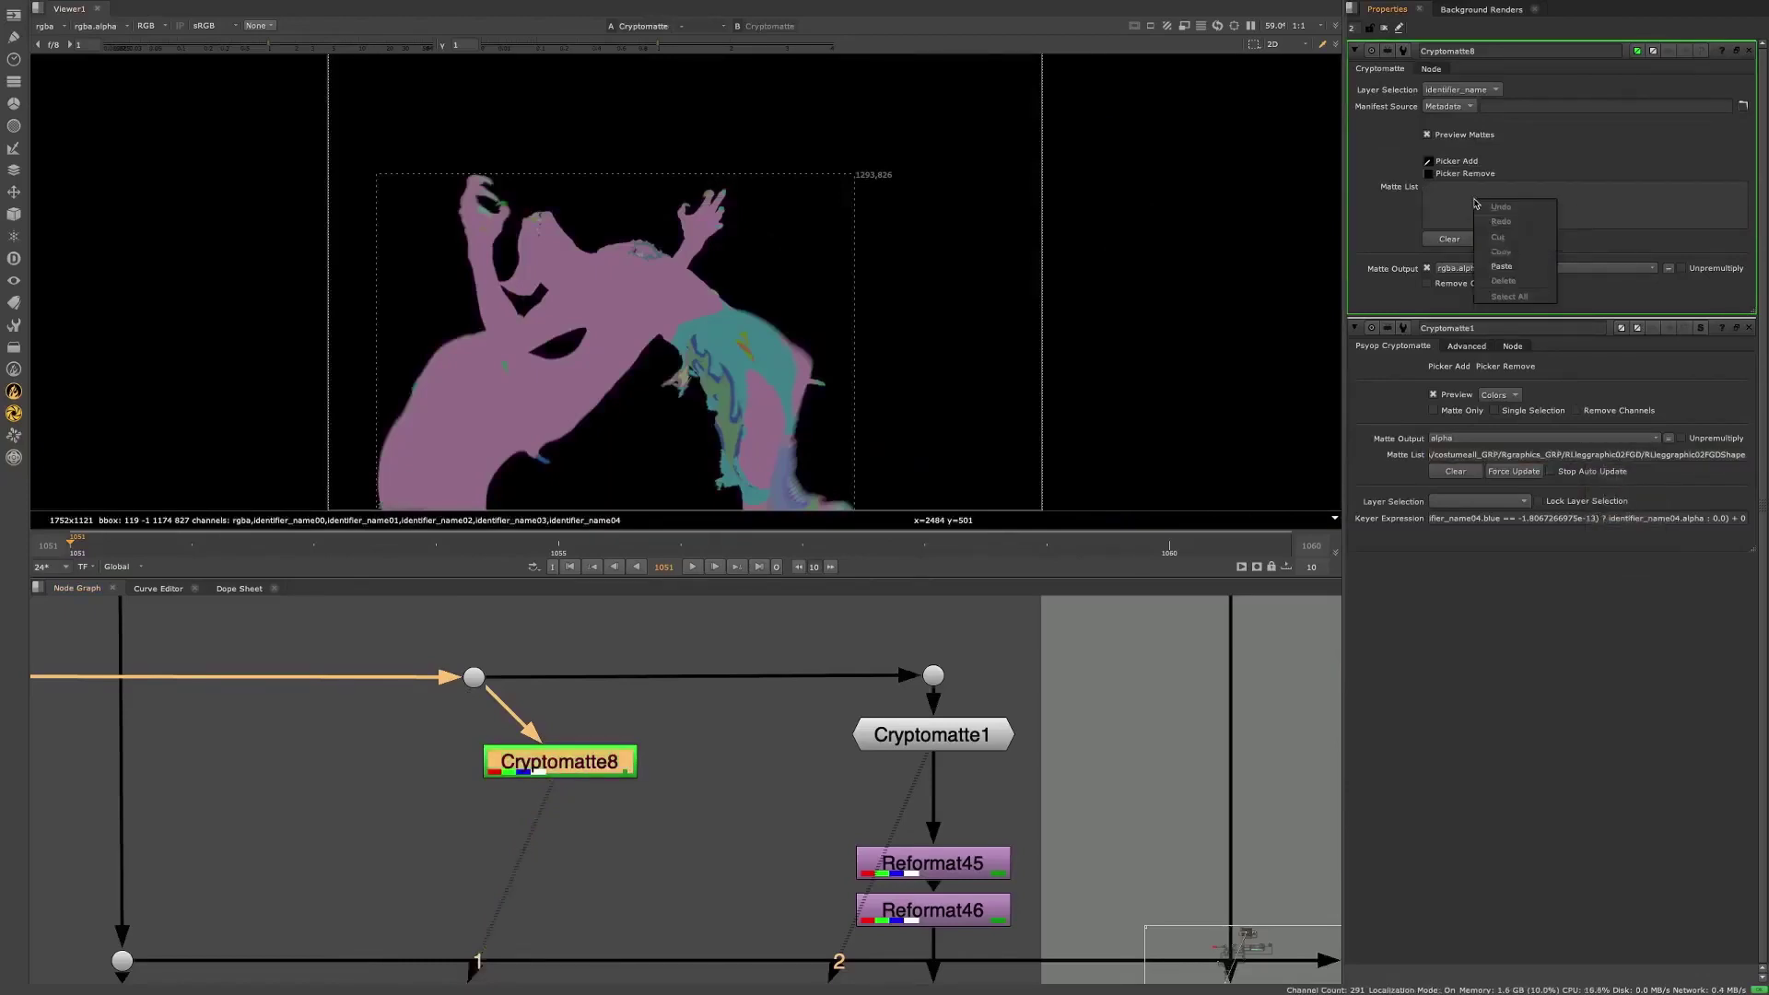
pyautogui.click(1518, 265)
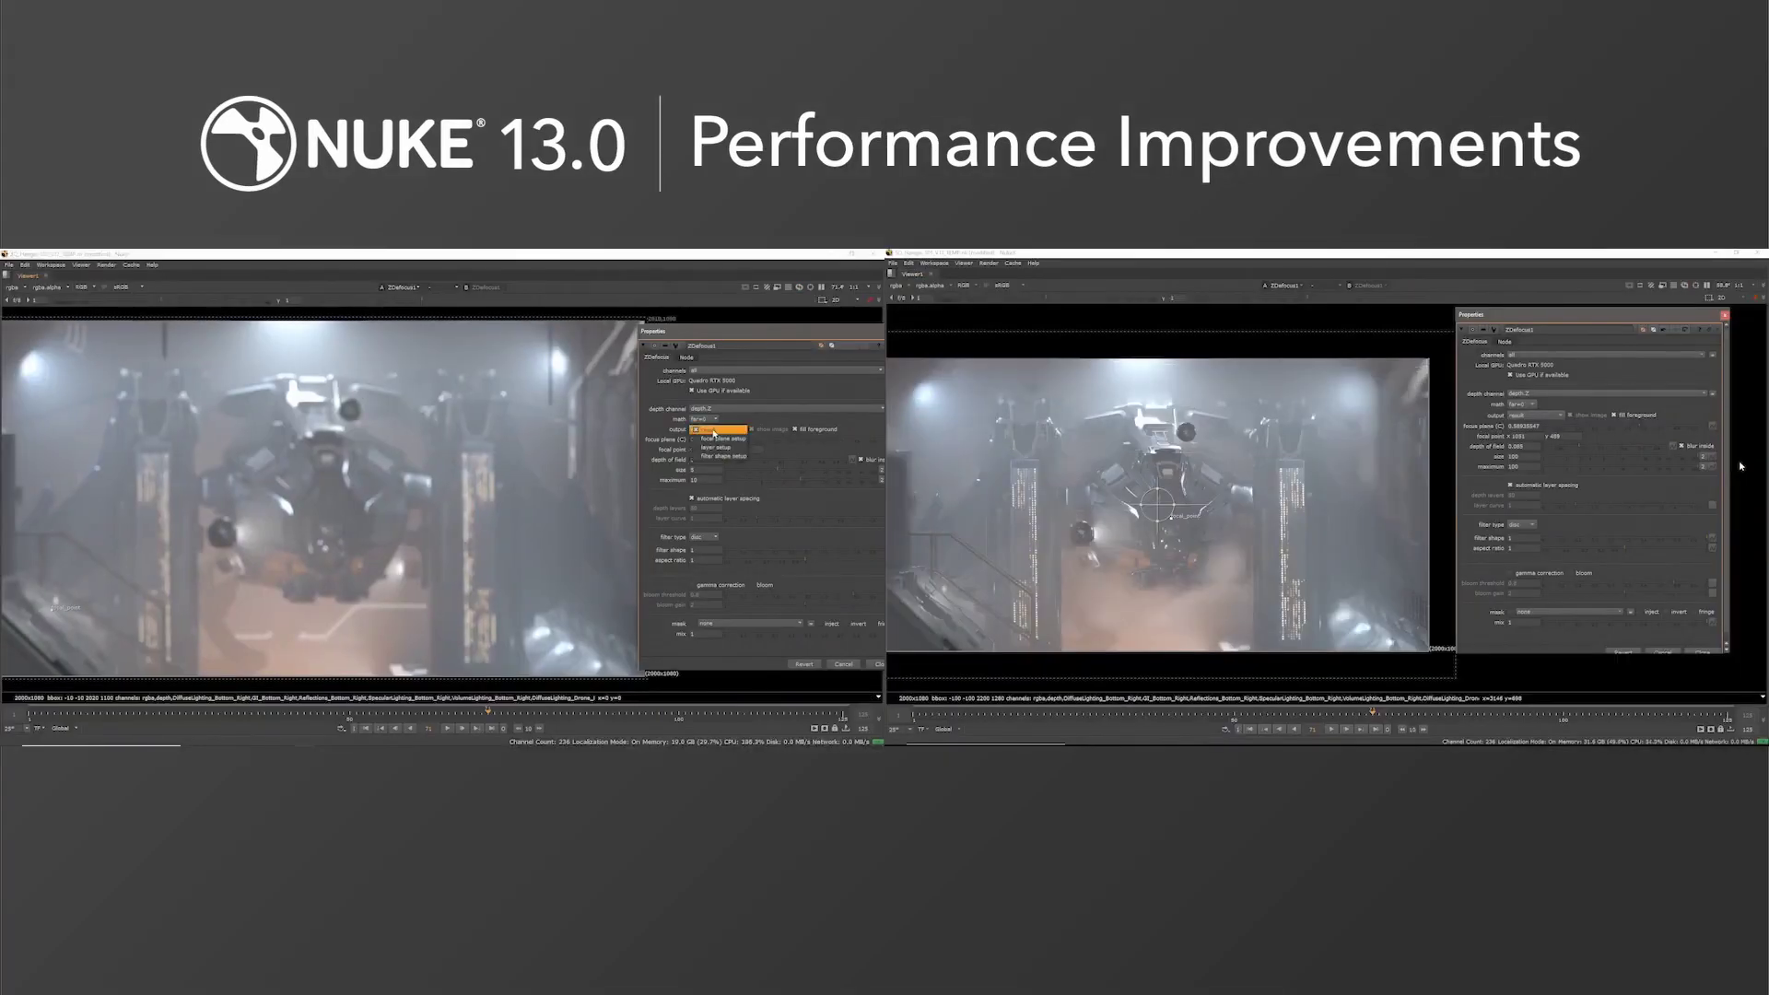
# Set the ZDefocus output to focal plane setup and move the focal point in the viewer
pyautogui.click(717, 439)
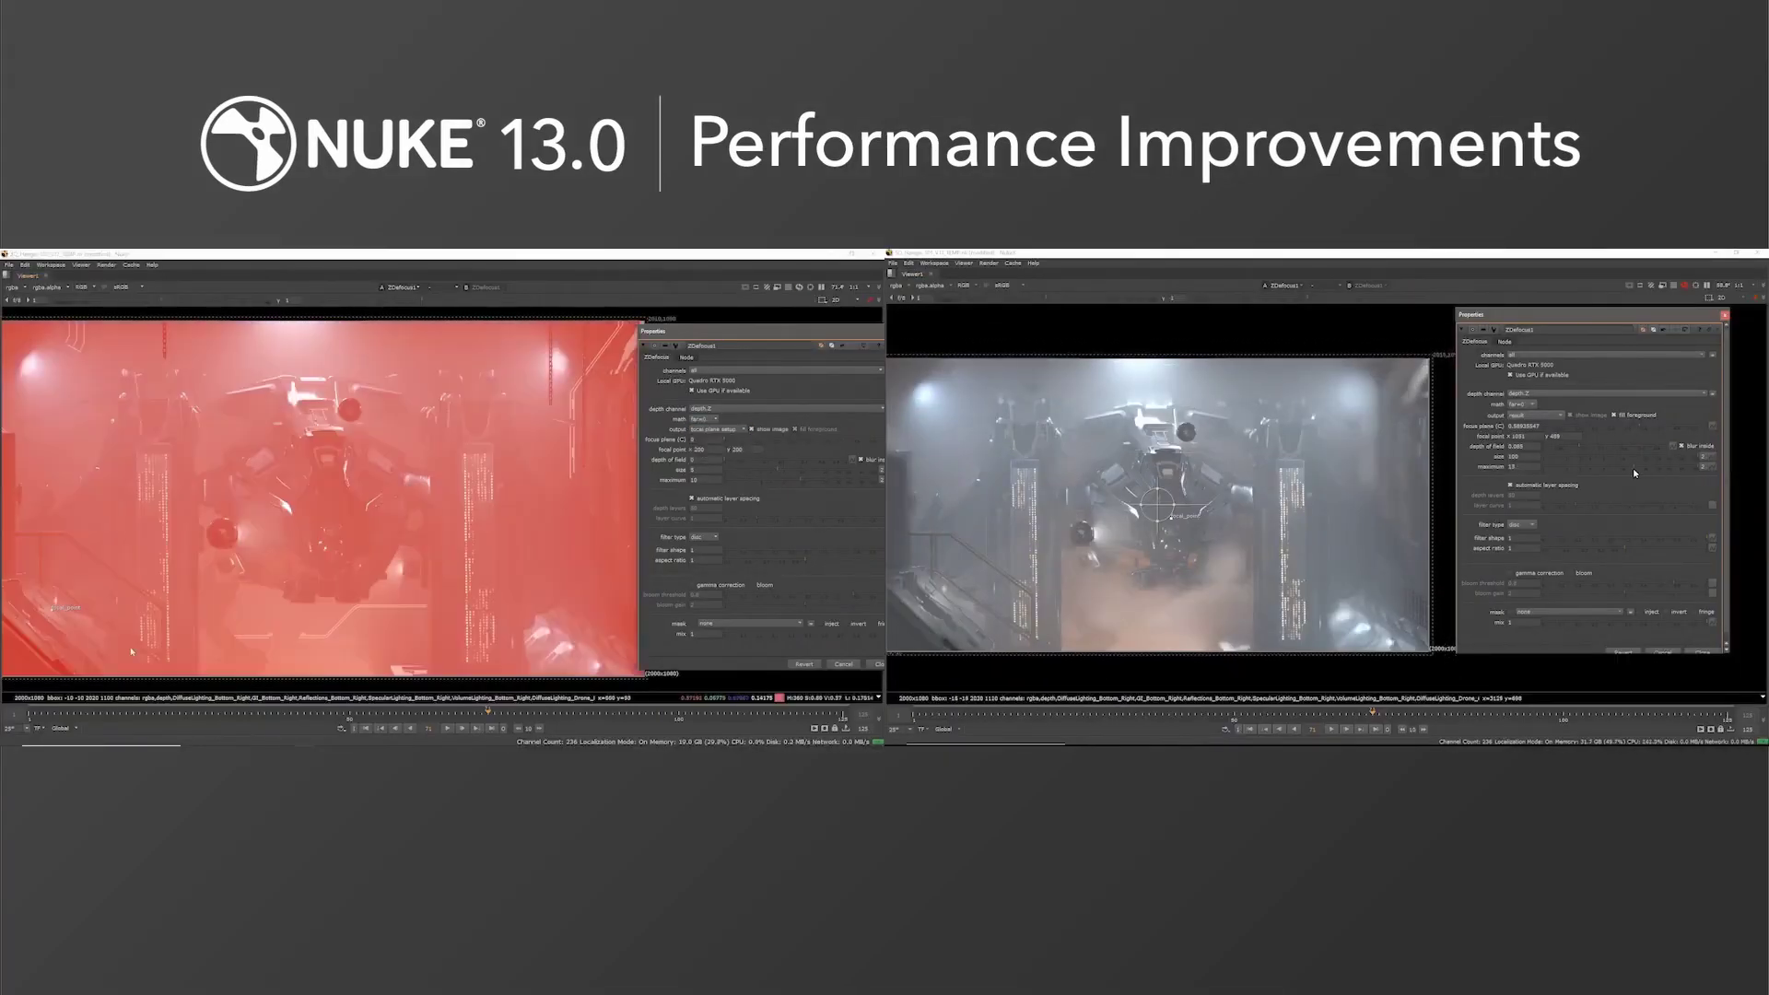
pyautogui.moveTo(66, 609); pyautogui.dragTo(131, 598)
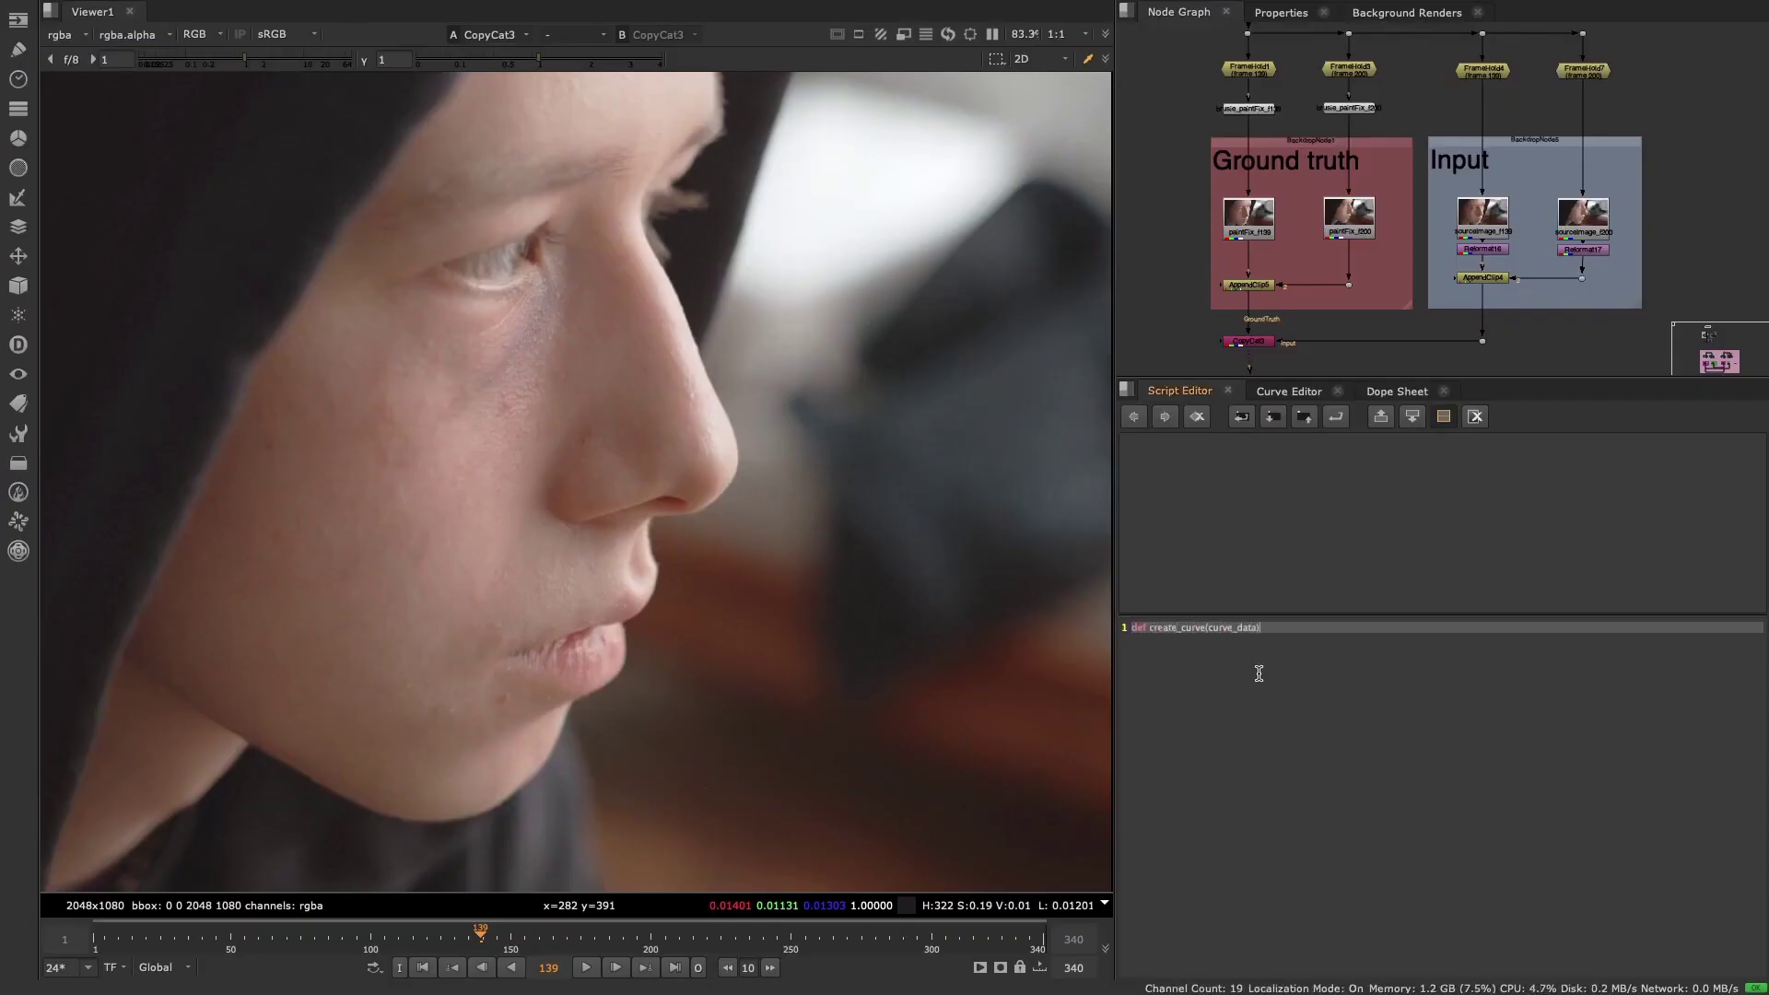
# Begin the create_curve(curve_data) function with constantNode = nuke.createNode('Constant') and a colorKnob taken from constantNode['color']
pyautogui.write(':')
pyautogui.press('Return')
pyautogui.write('constantNode = nuke.createNode("Constant")')
pyautogui.press('Return')
pyautogui.write('colorKnob = constantNode')
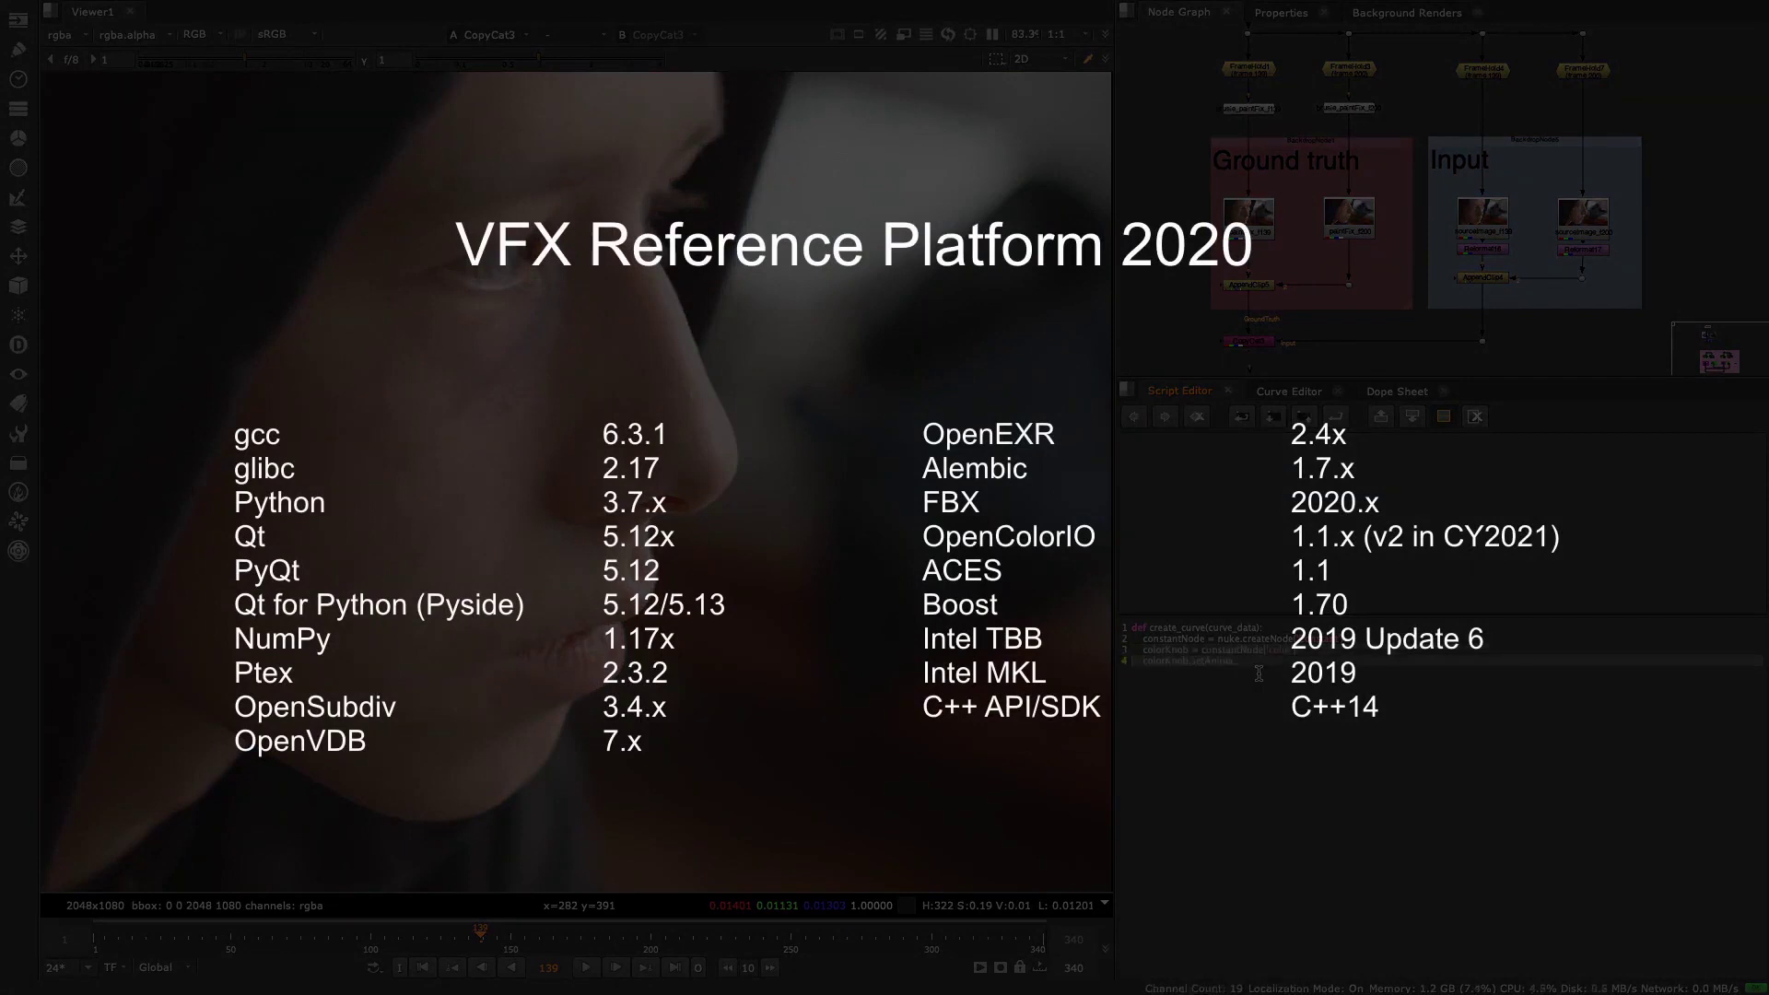
# Add colorKnob.setAnimated() and a loop over sorted(curve_data.items()) that calls colorKnob.setKeyAt(frame)
pyautogui.write('d()')
pyautogui.press('Return')
pyautogui.press('Return')
pyautogui.write('for ')
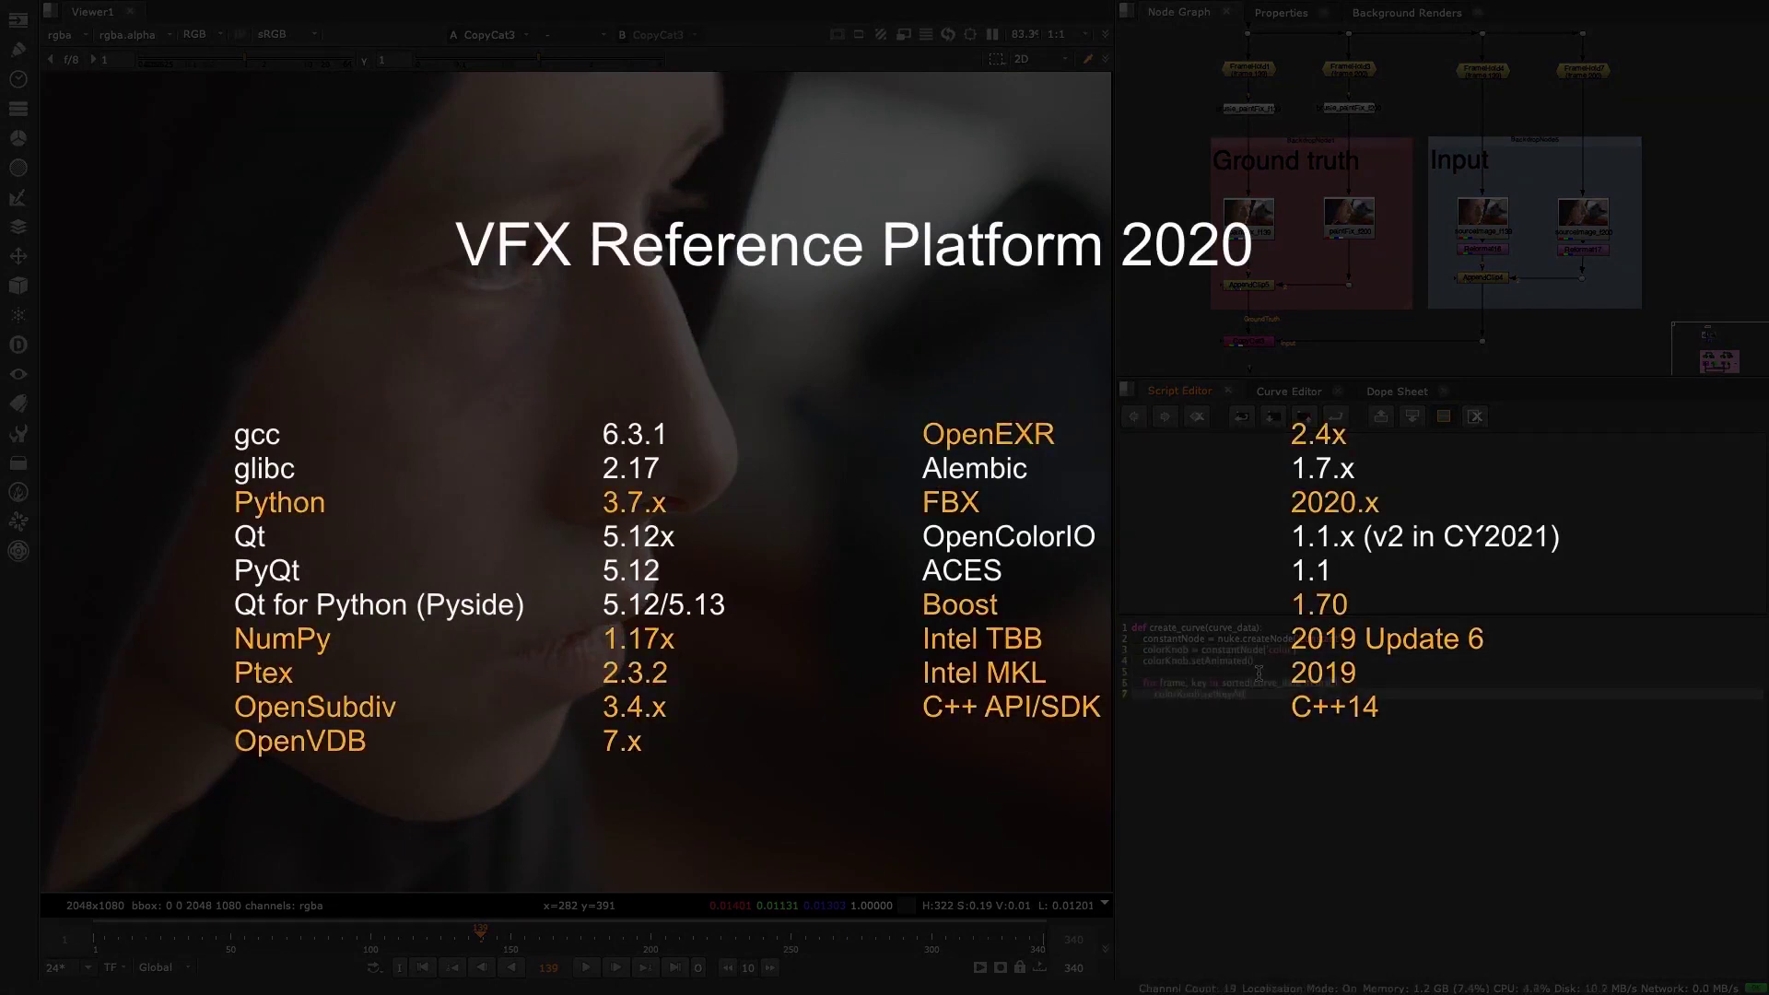
pyautogui.write('frame)')
pyautogui.press('Return')
pyautogui.press('Return')
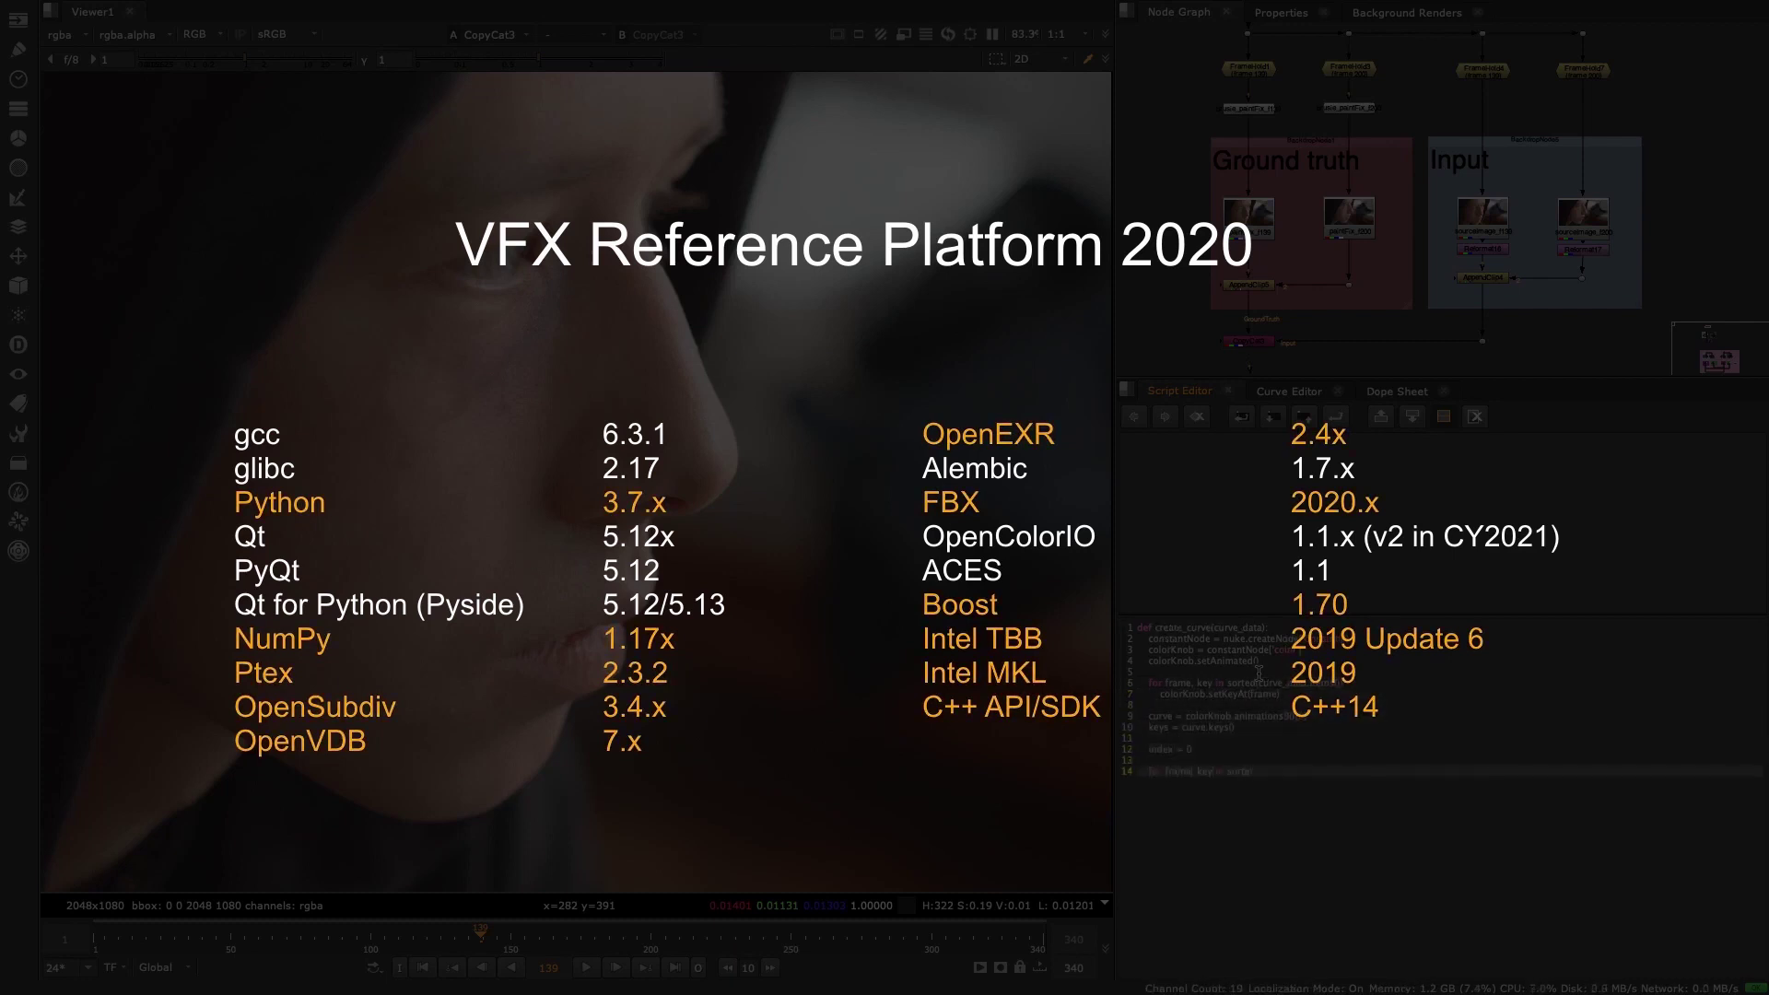
# Fill the second curve_data loop with frameKey = keys[index] and val = keys[index]
pyautogui.write(':')
pyautogui.press('Return')
pyautogui.write('frameKey = keys[index]')
pyautogui.press('Return')
pyautogui.press('Return')
pyautogui.write('xval = keys[index]')
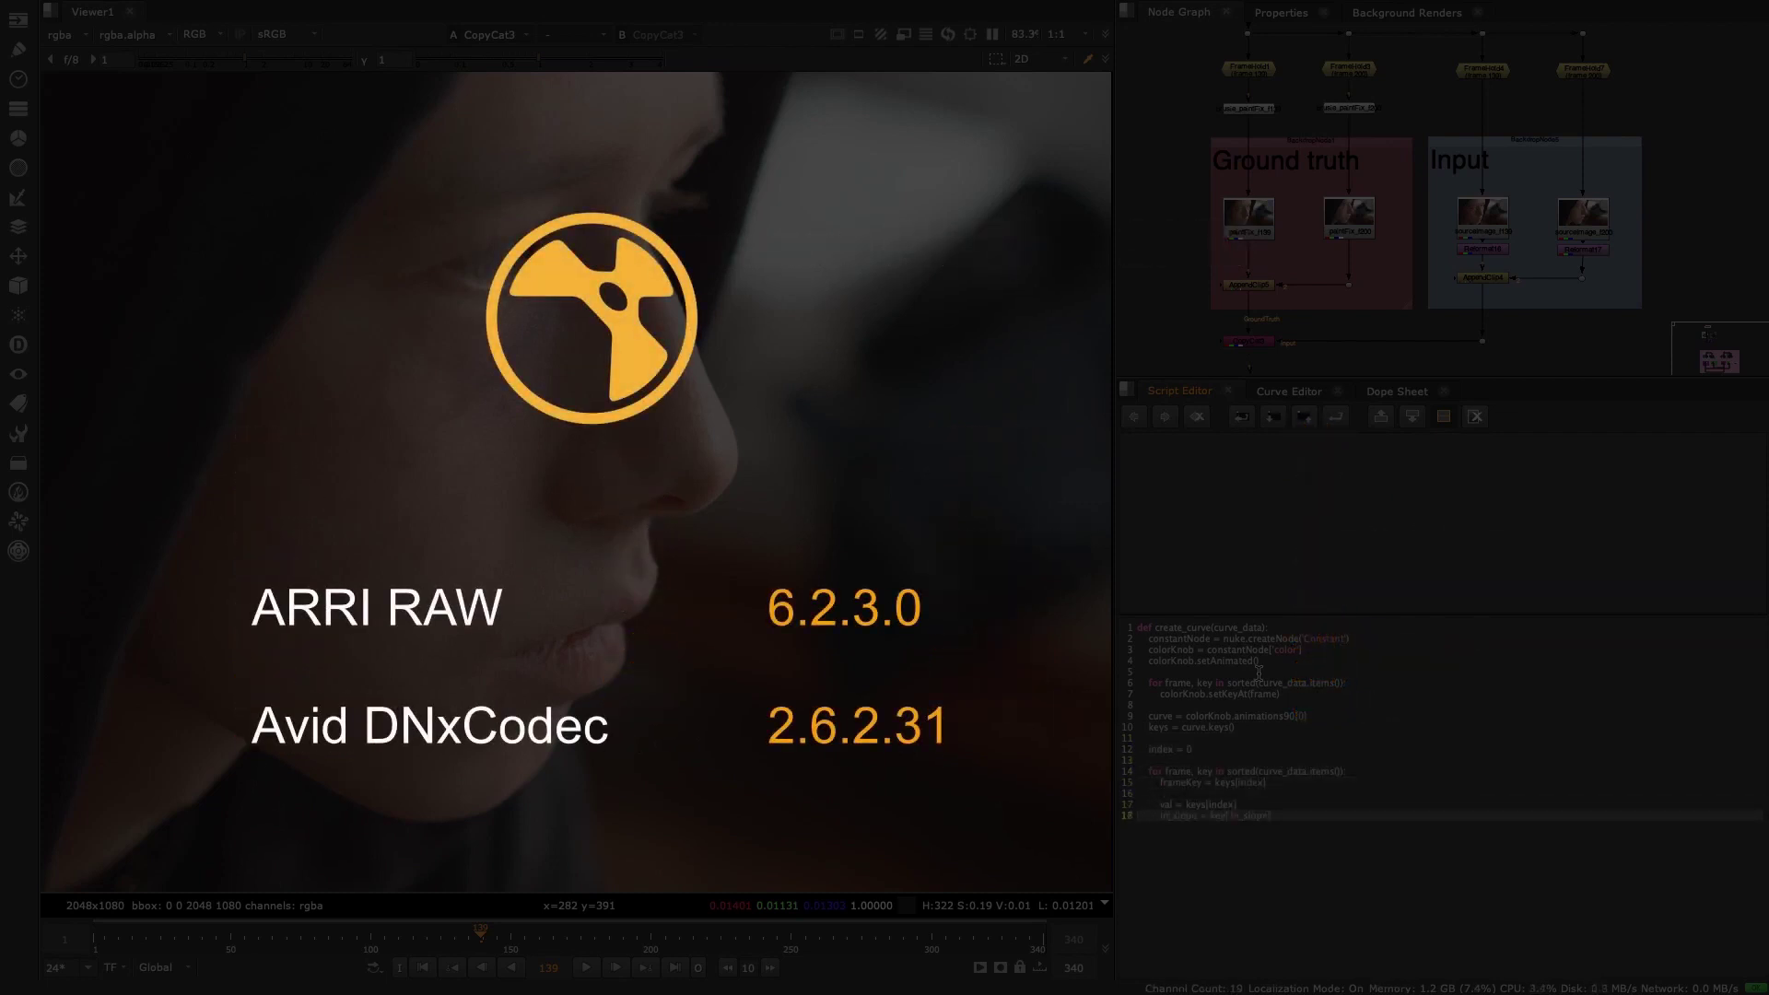
# Assign in_slope to frameKey.lslope and frameKey.rslope inside the second loop
pyautogui.write('frameKey.lslope = in_slope')
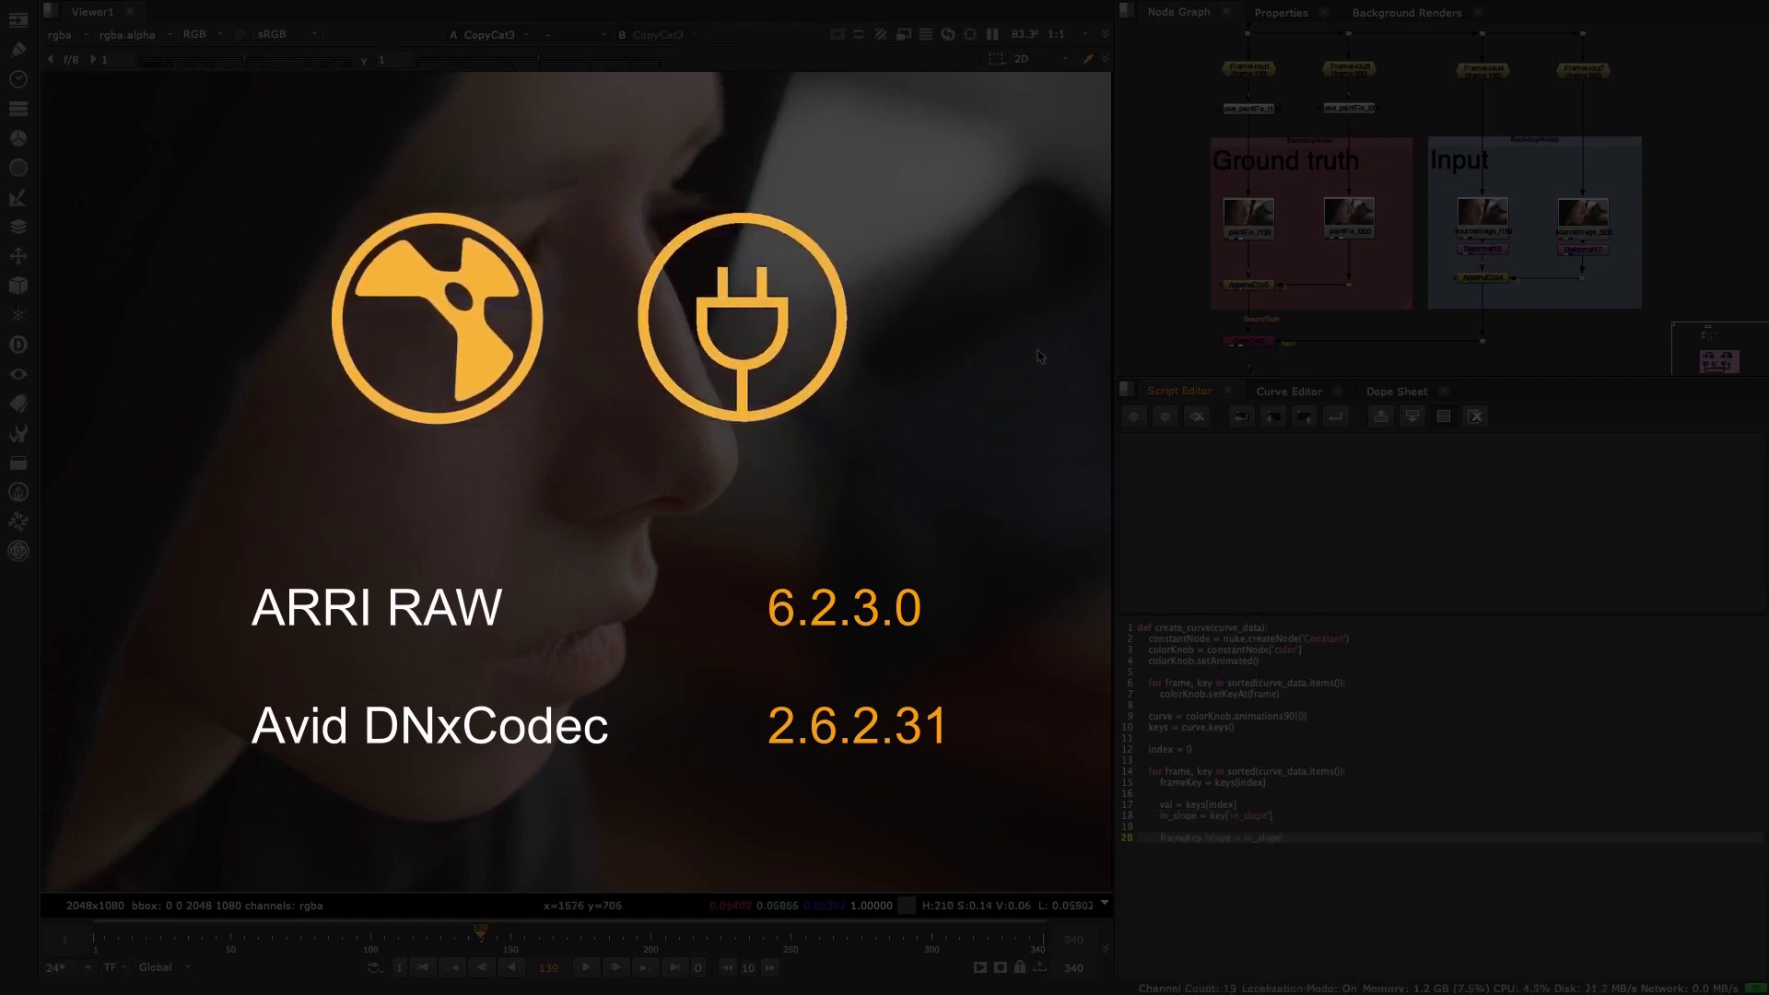
pyautogui.press('Return')
pyautogui.write('frameKey.rslope = in_slope')
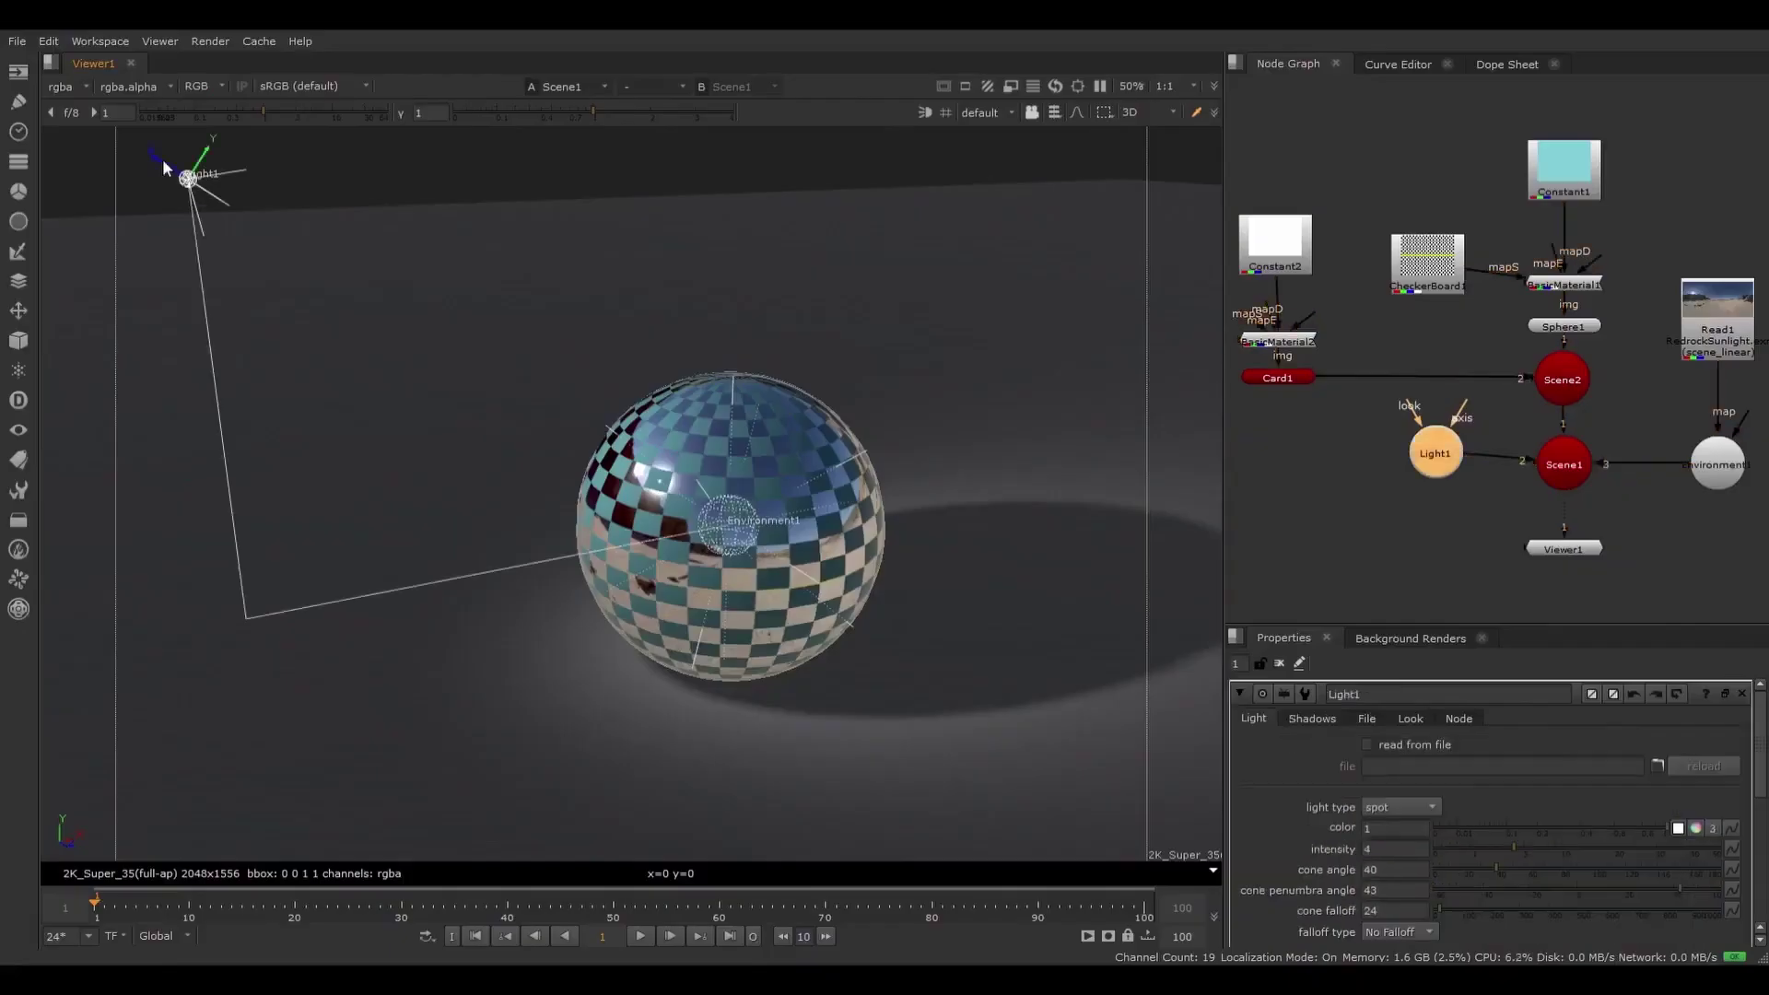
# Move the Light1 spotlight in the 3D viewer and open the CheckerBoard1 node's properties
pyautogui.moveTo(178, 165)
pyautogui.mouseDown()
pyautogui.moveTo(369, 293)
pyautogui.moveTo(174, 162)
pyautogui.moveTo(205, 182)
pyautogui.mouseUp()
pyautogui.doubleClick(1426, 261)
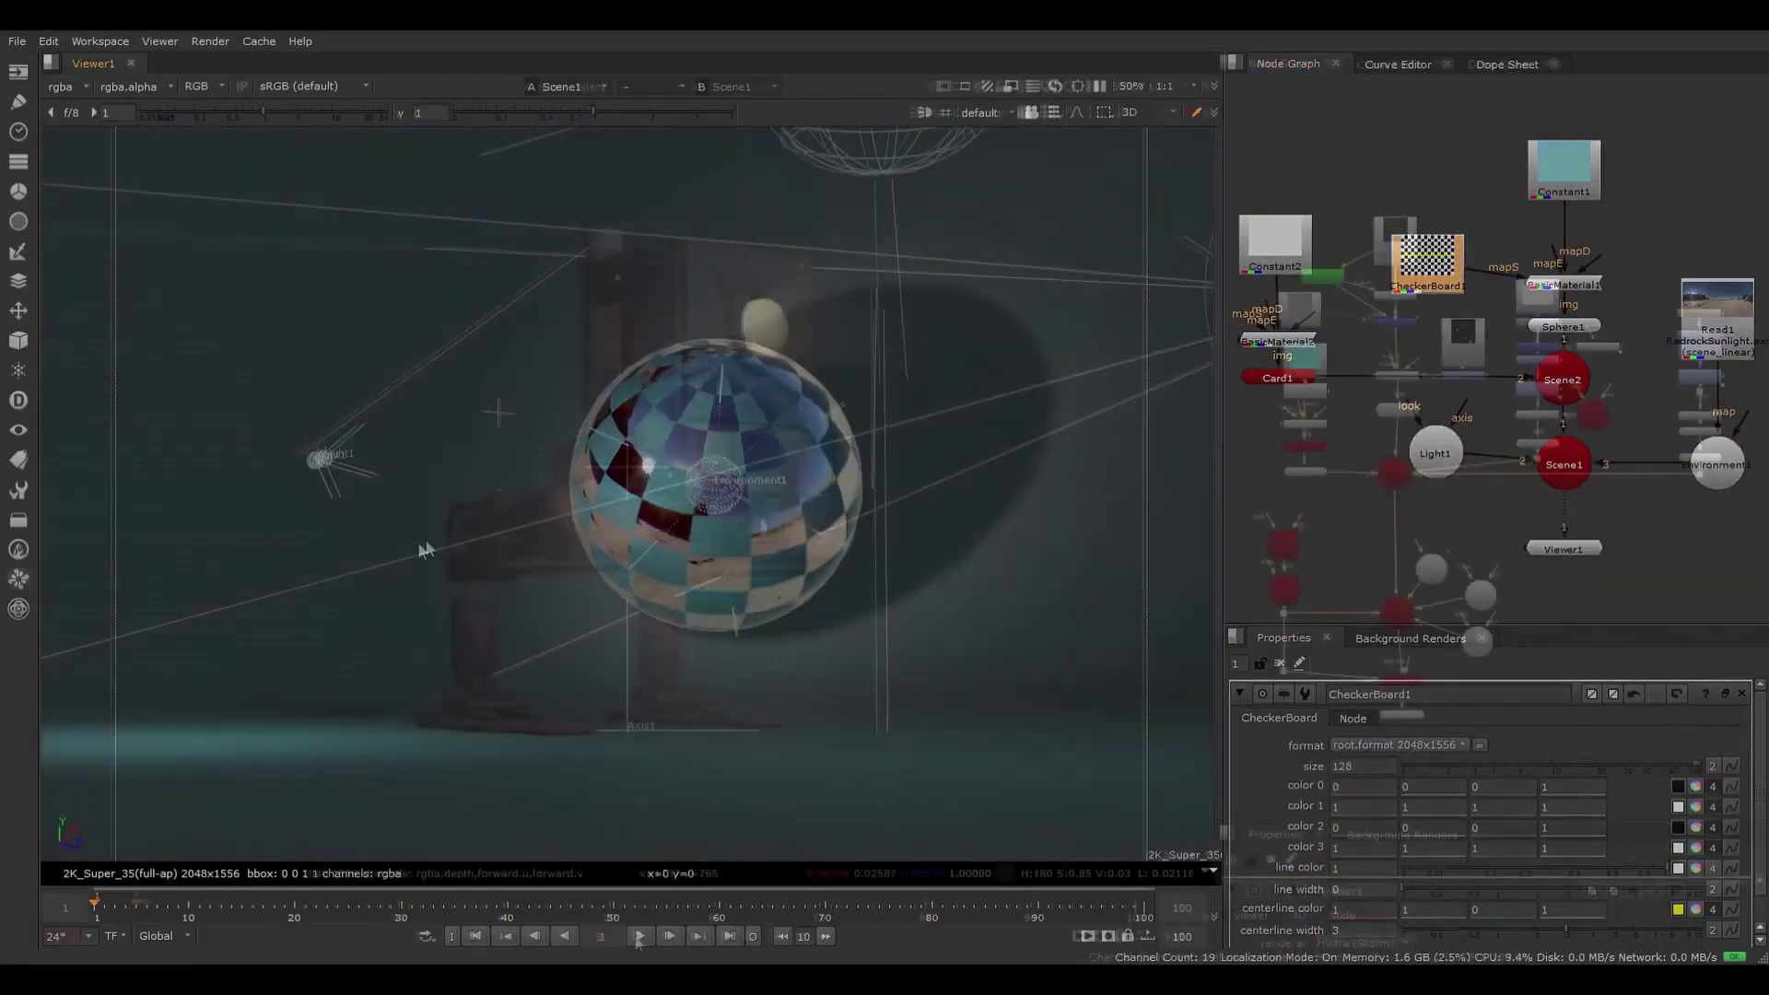
# Play the robot scene's animation in the 3D viewer
pyautogui.click(635, 936)
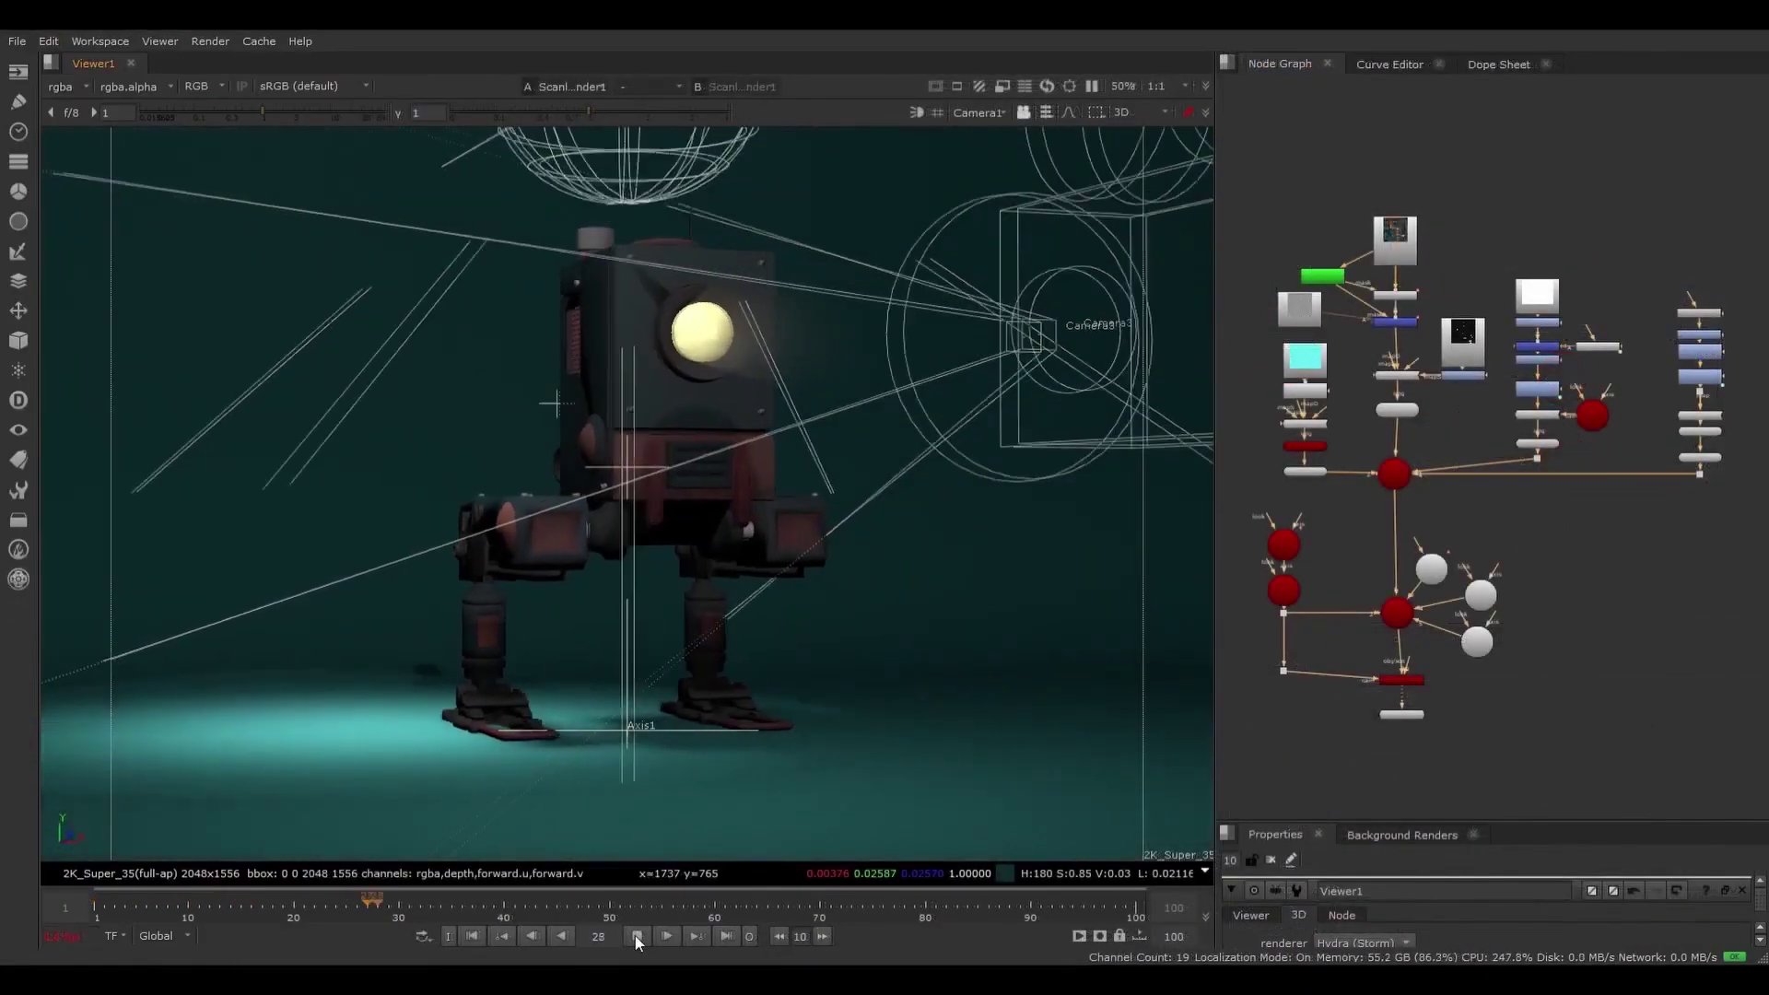